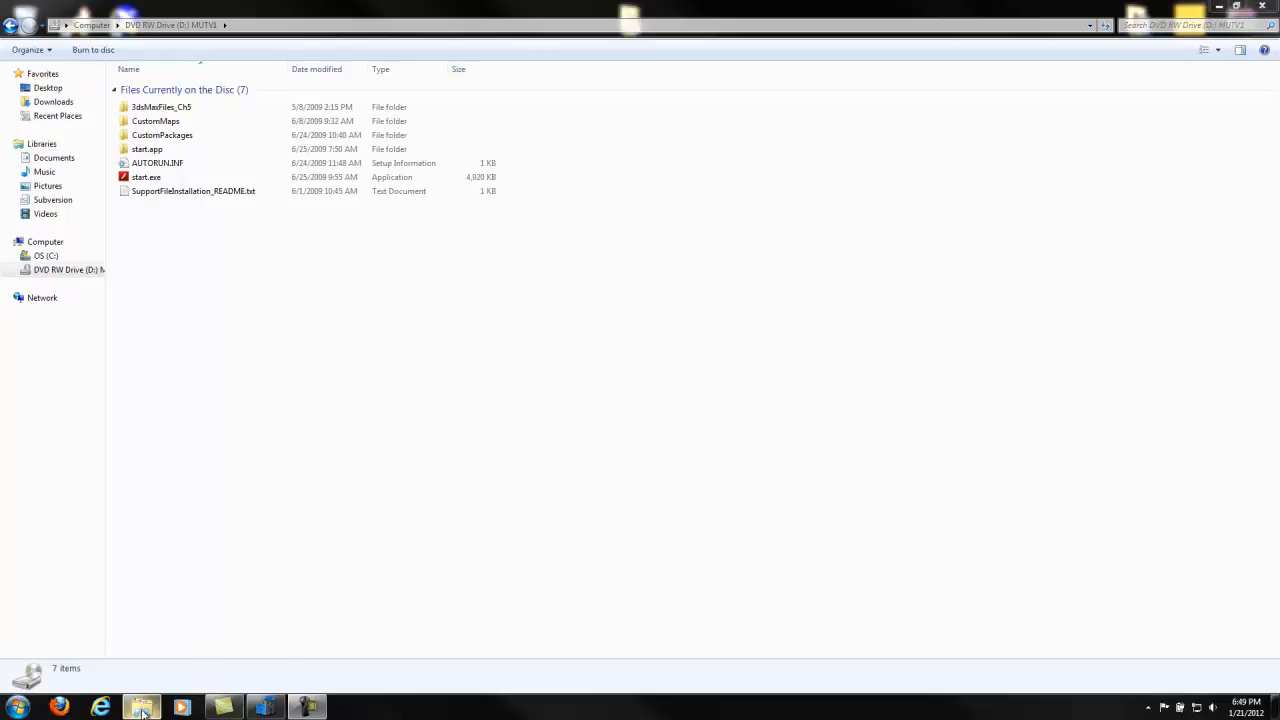
Open the UDKGame Content folder inside UDK\UDK-2011-10 on the C: drive in a separate Explorer window.
mouse_move(143, 712)
key("super")
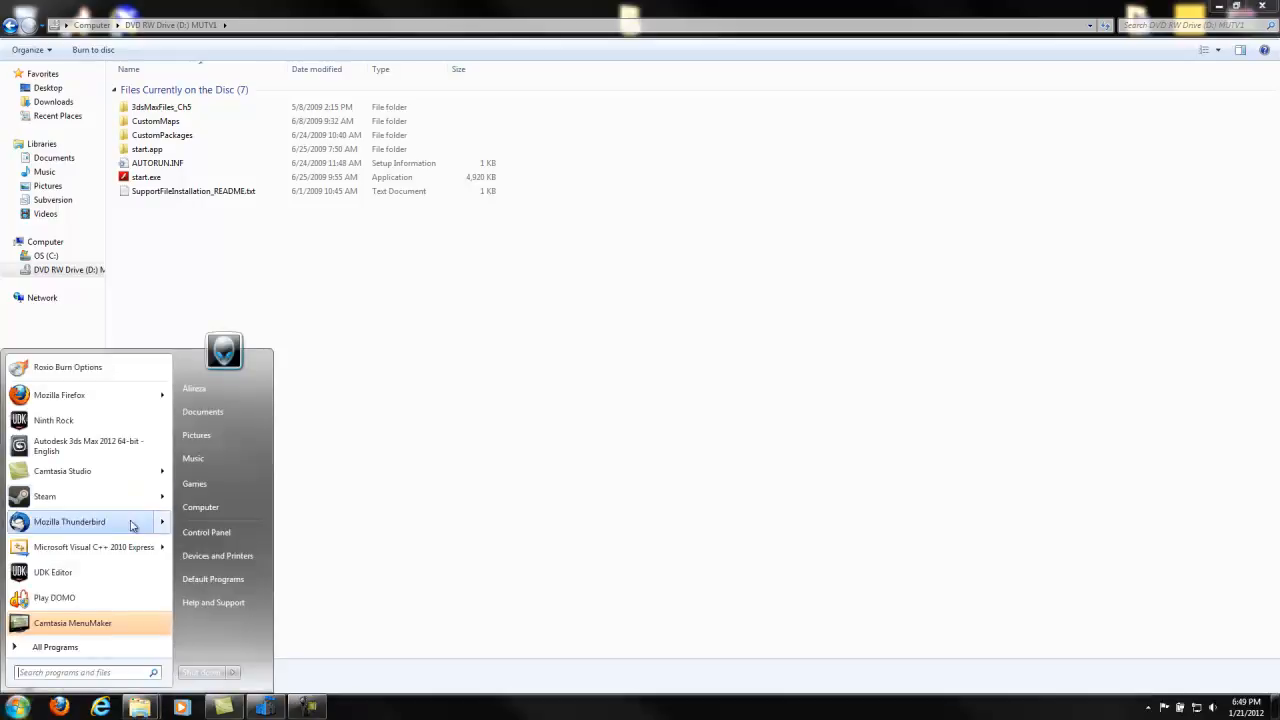
left_click(222, 512)
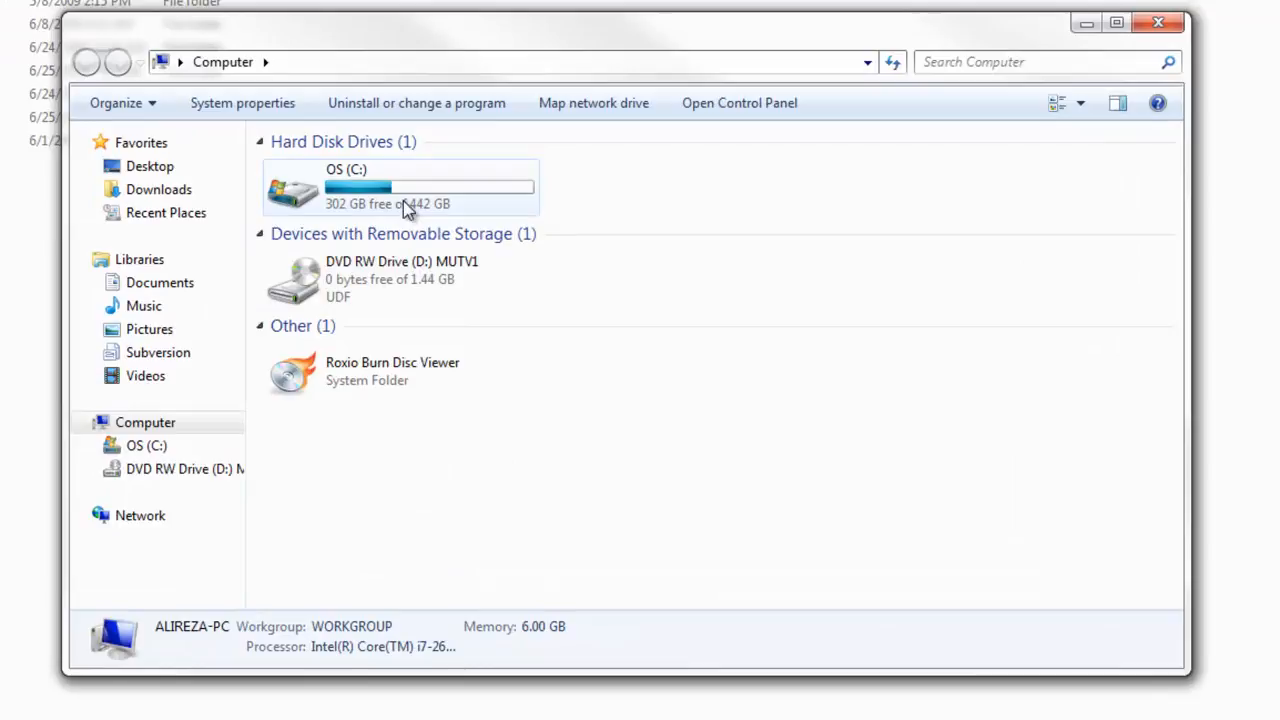
double_click(403, 205)
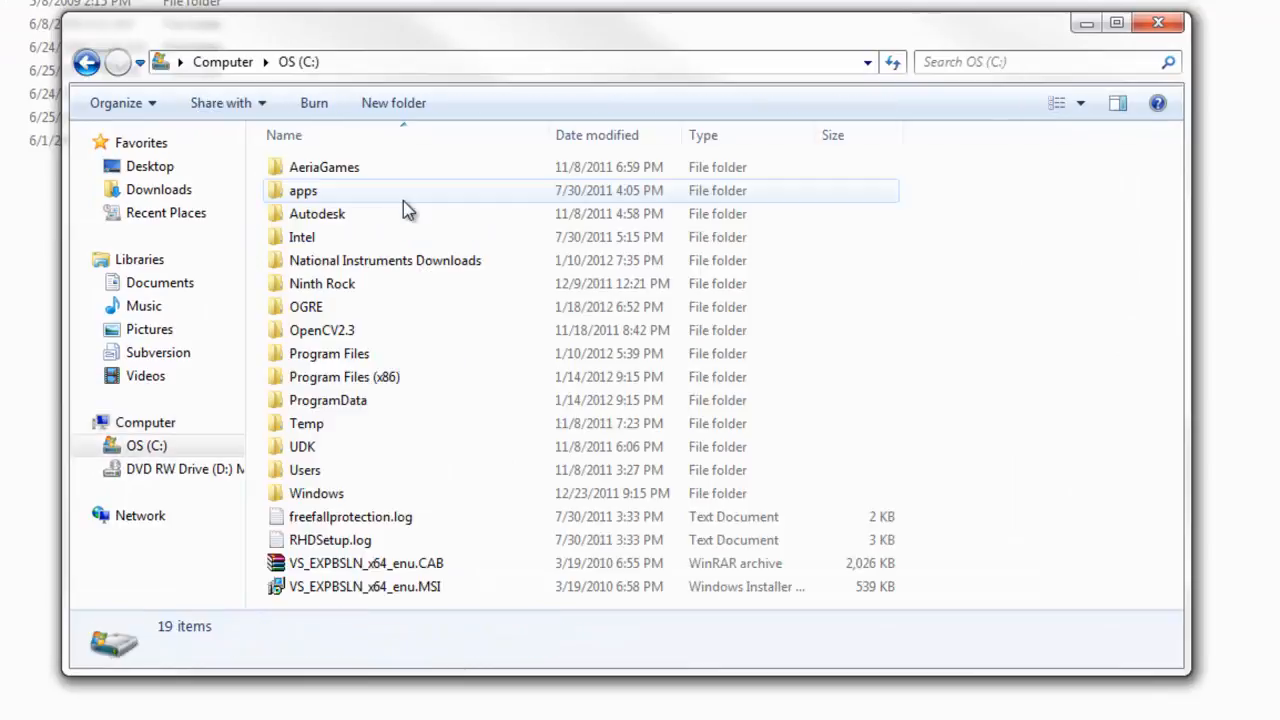
double_click(340, 458)
double_click(350, 168)
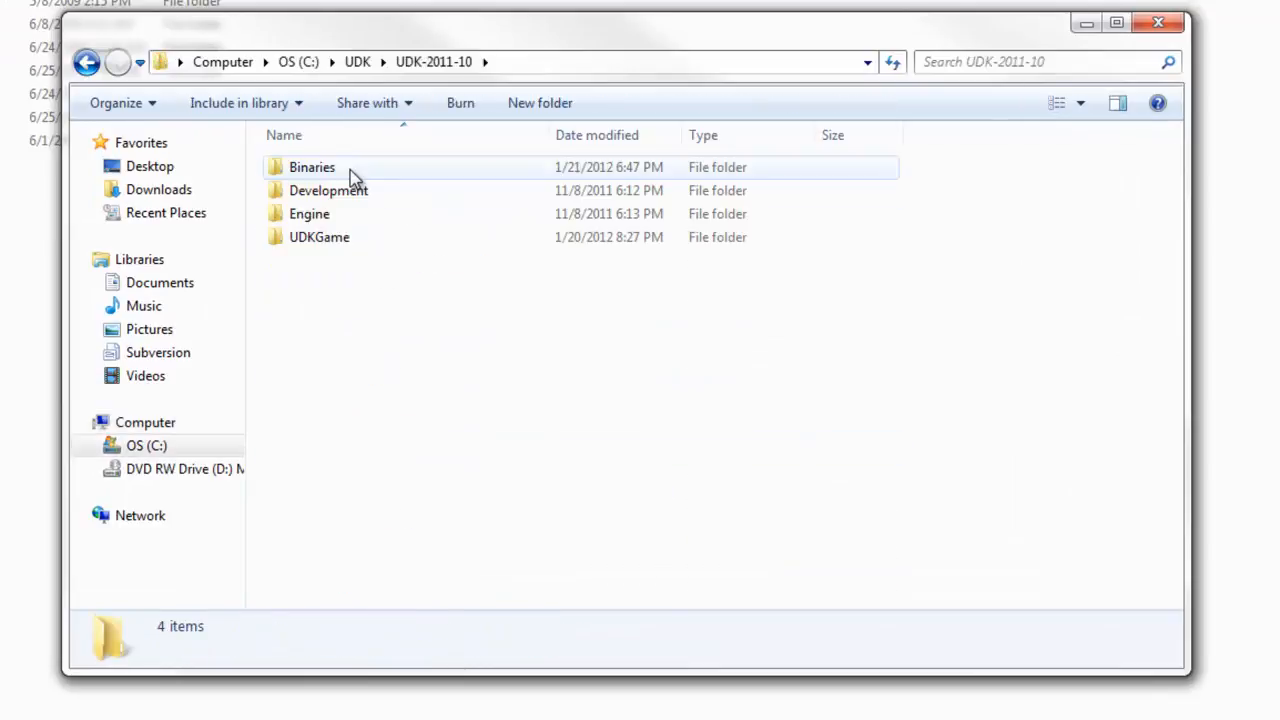
double_click(349, 240)
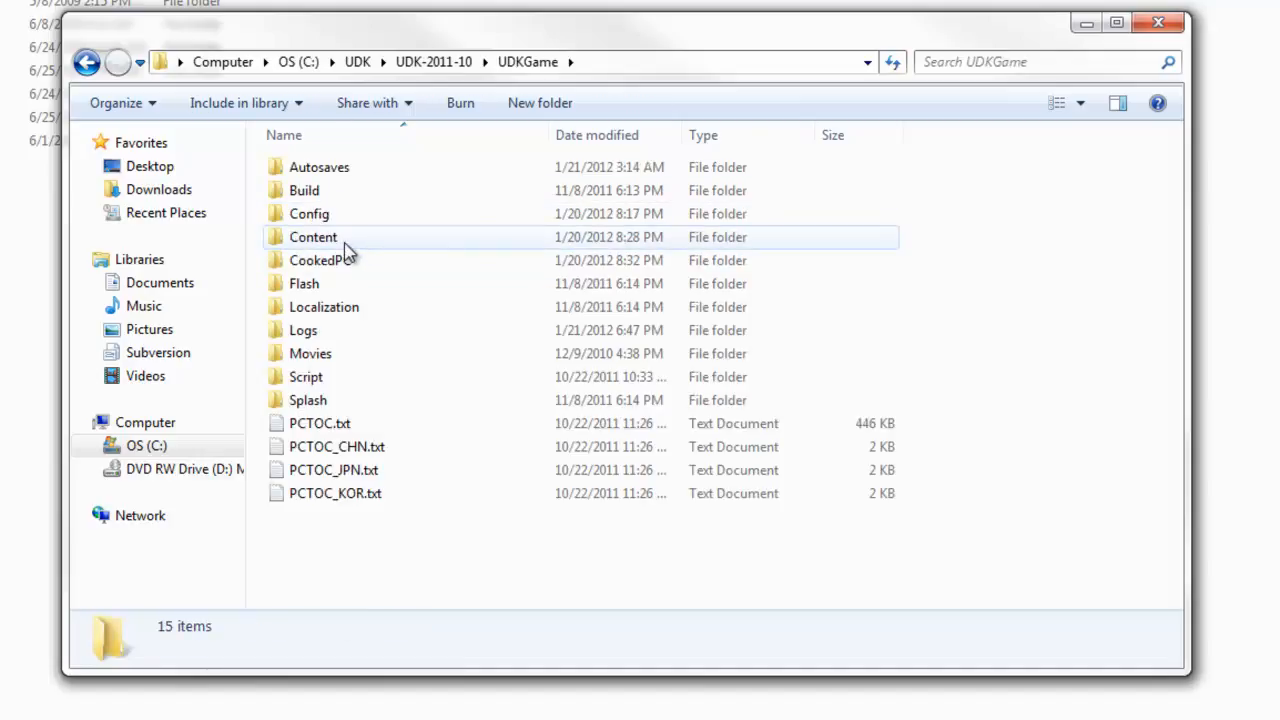
double_click(345, 238)
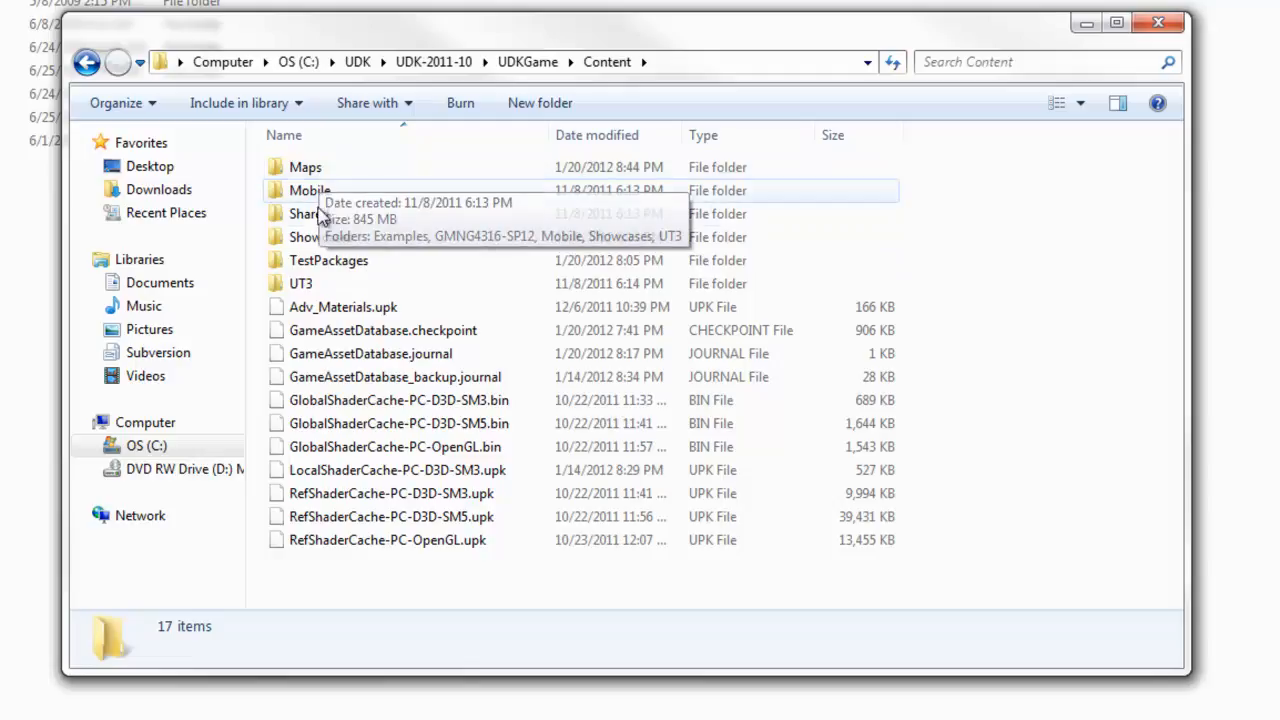
Open the Unit02 folder inside Maps\GMNG4316-SP12.
double_click(303, 168)
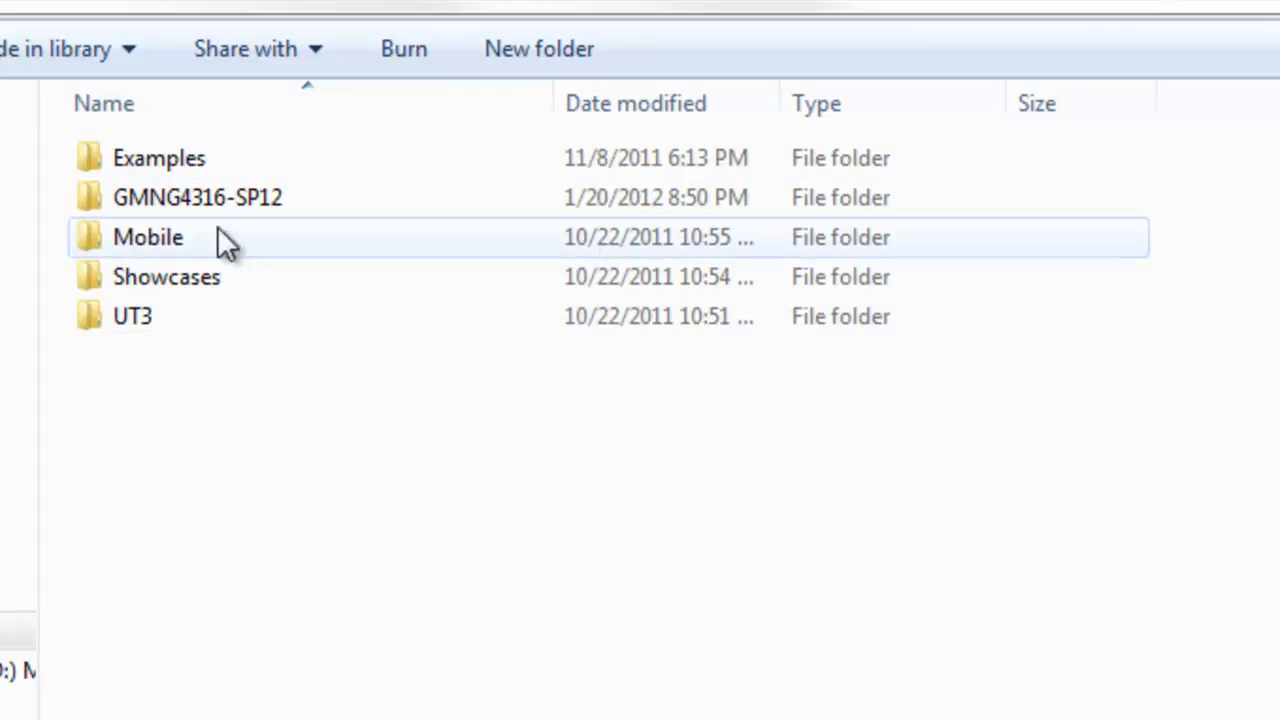
double_click(227, 196)
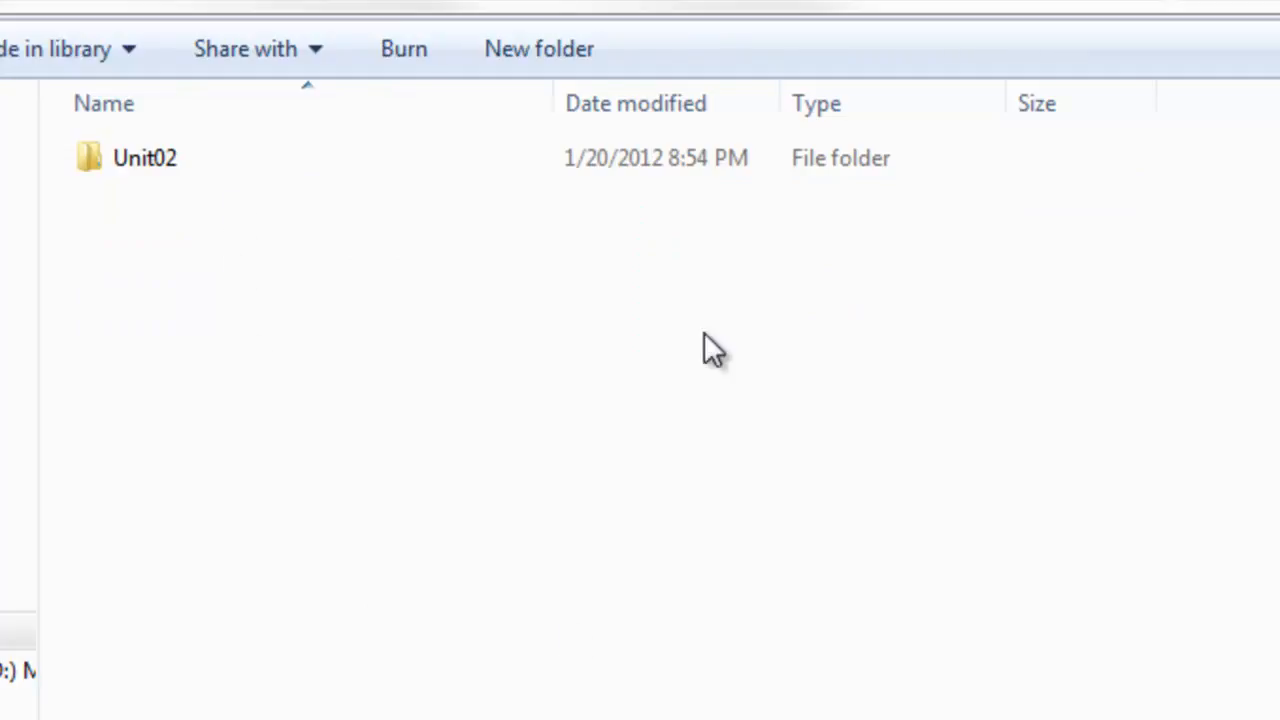
double_click(155, 165)
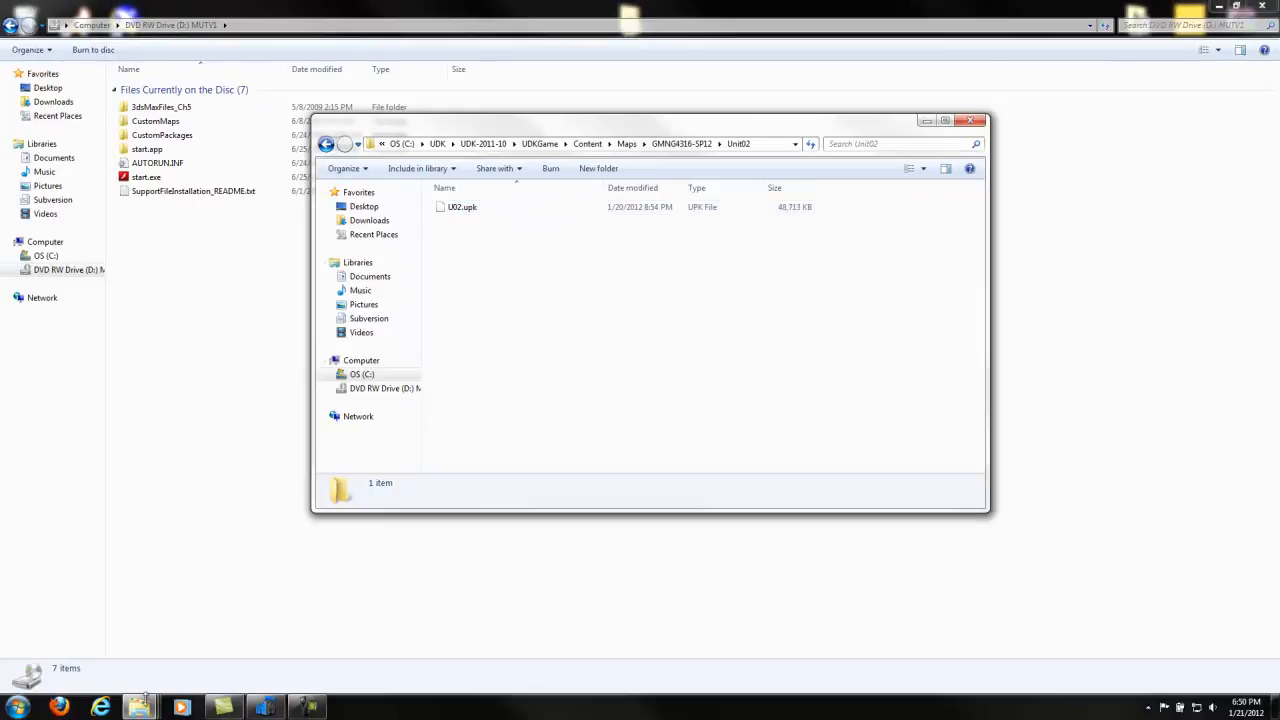
Open CustomPackages\Chapter3 on the MUTV1 disc and close the Games and Unit02 folder windows.
mouse_move(139, 707)
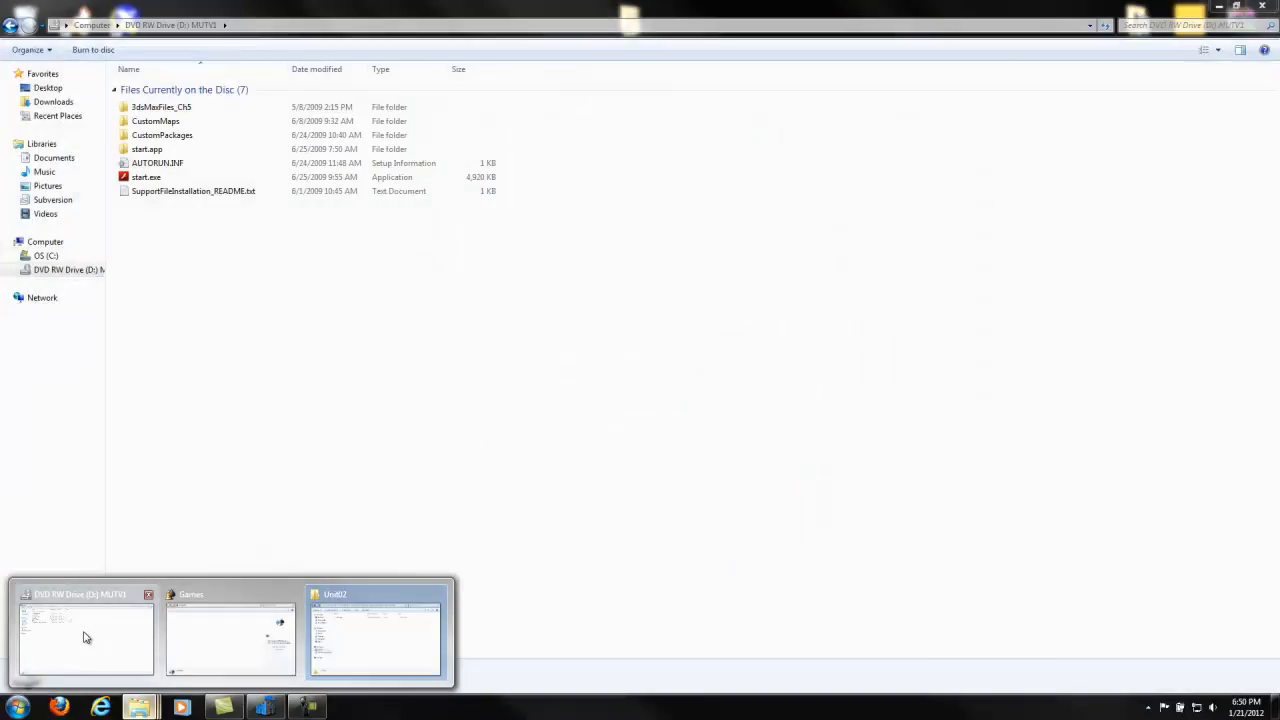
left_click(86, 637)
mouse_move(147, 712)
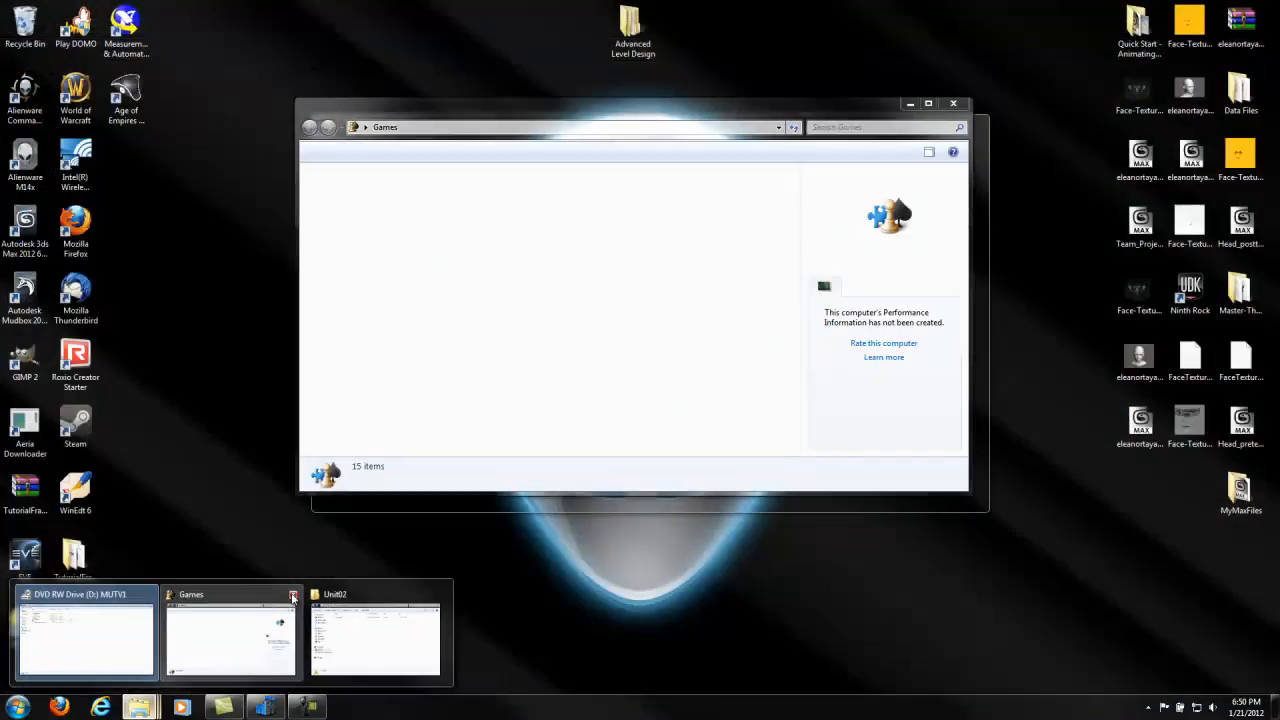
left_click(292, 601)
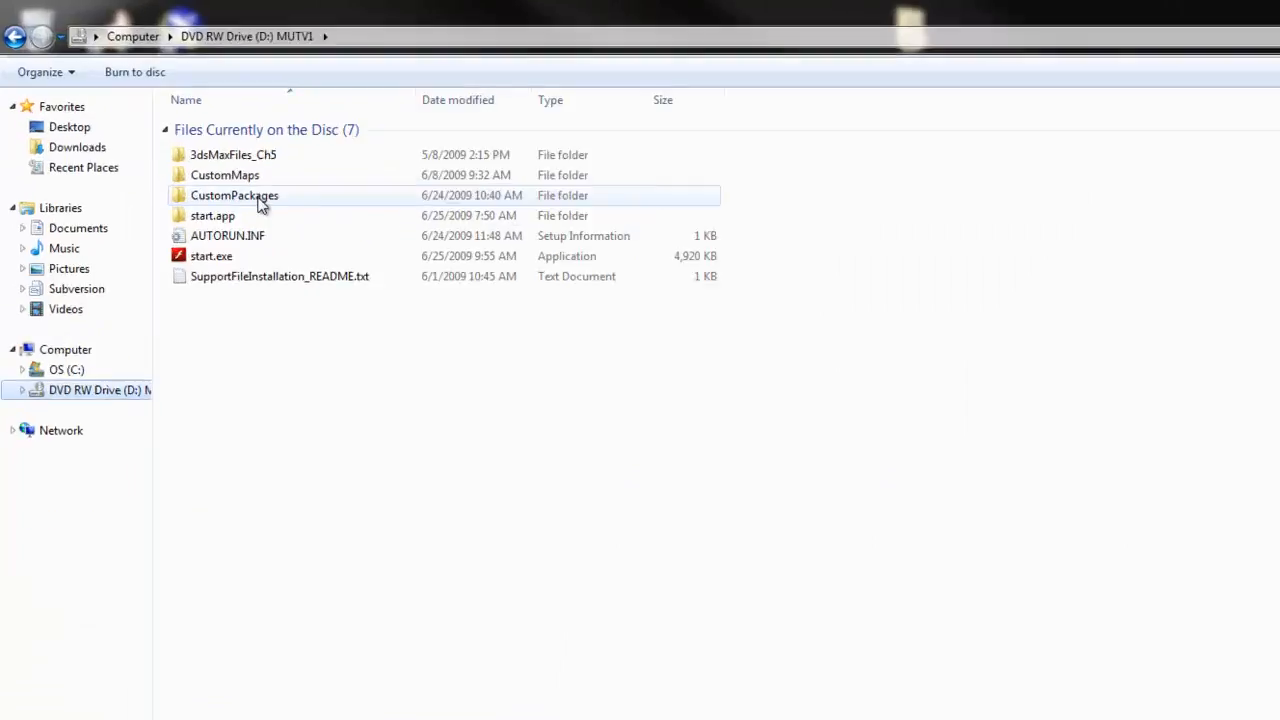
double_click(258, 200)
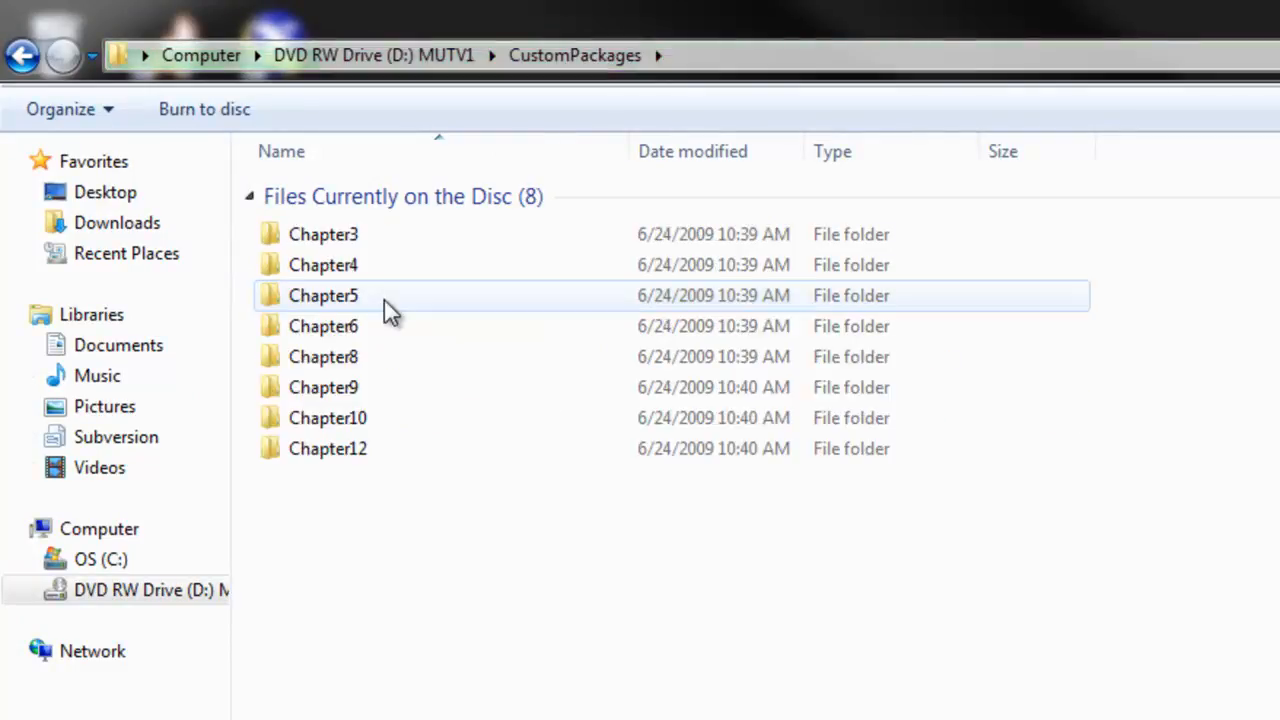
double_click(354, 236)
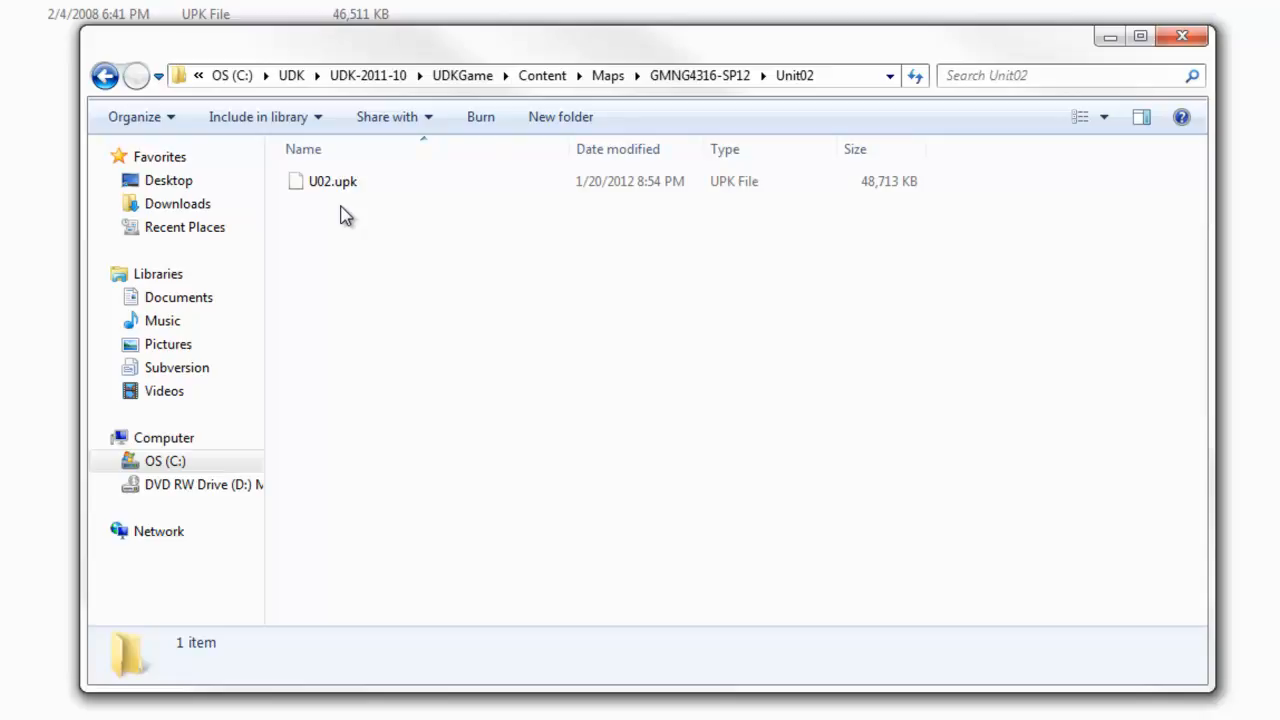
left_click(1182, 36)
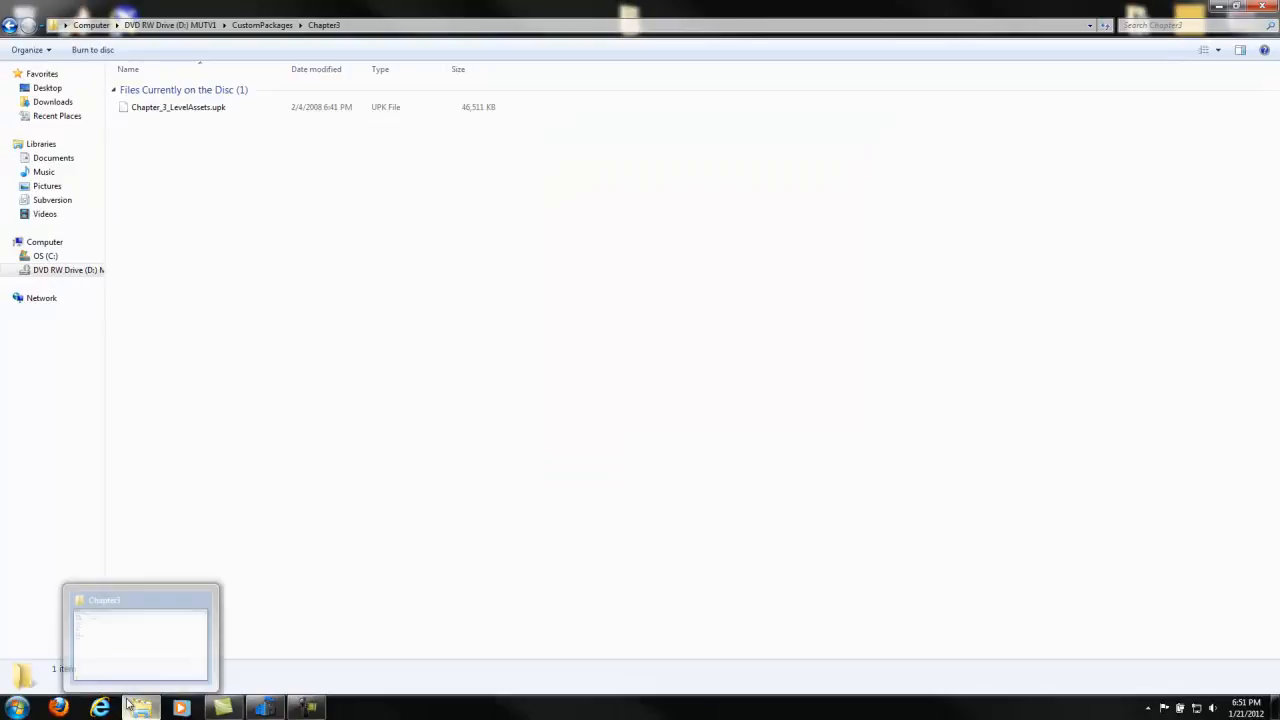
Launch the UDK Editor and dismiss its welcome screen.
left_click(14, 710)
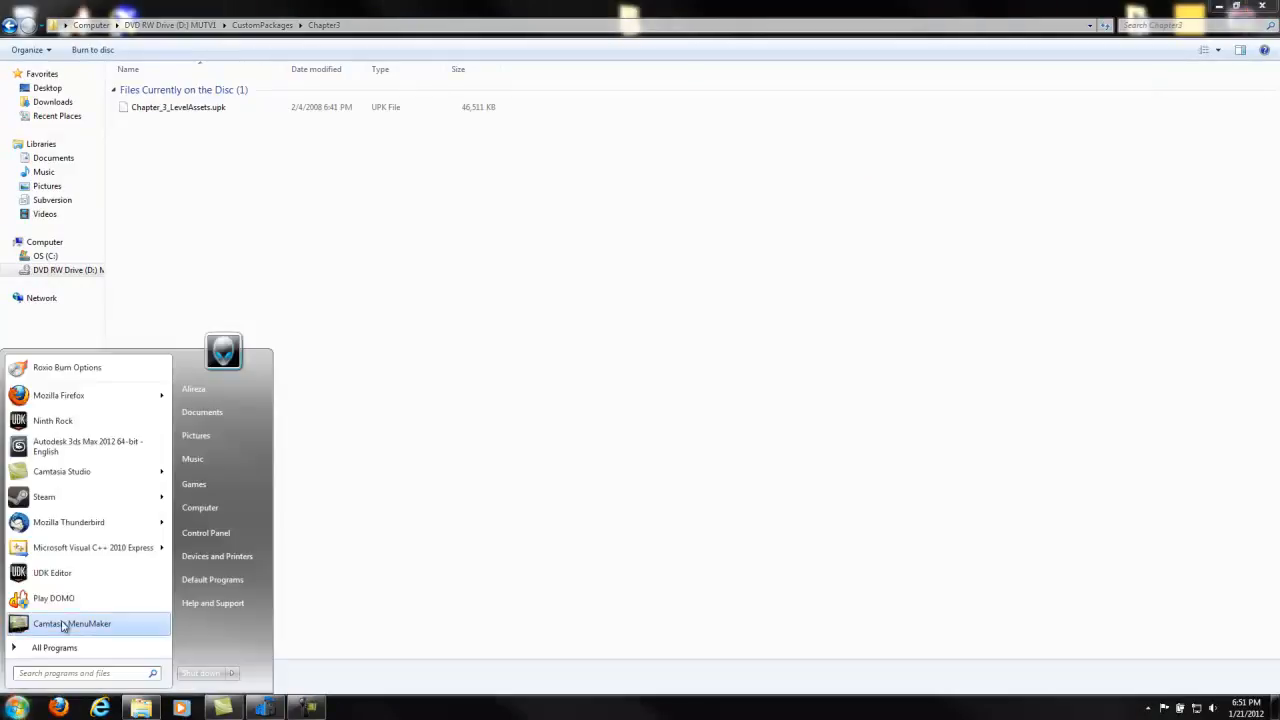
left_click(94, 581)
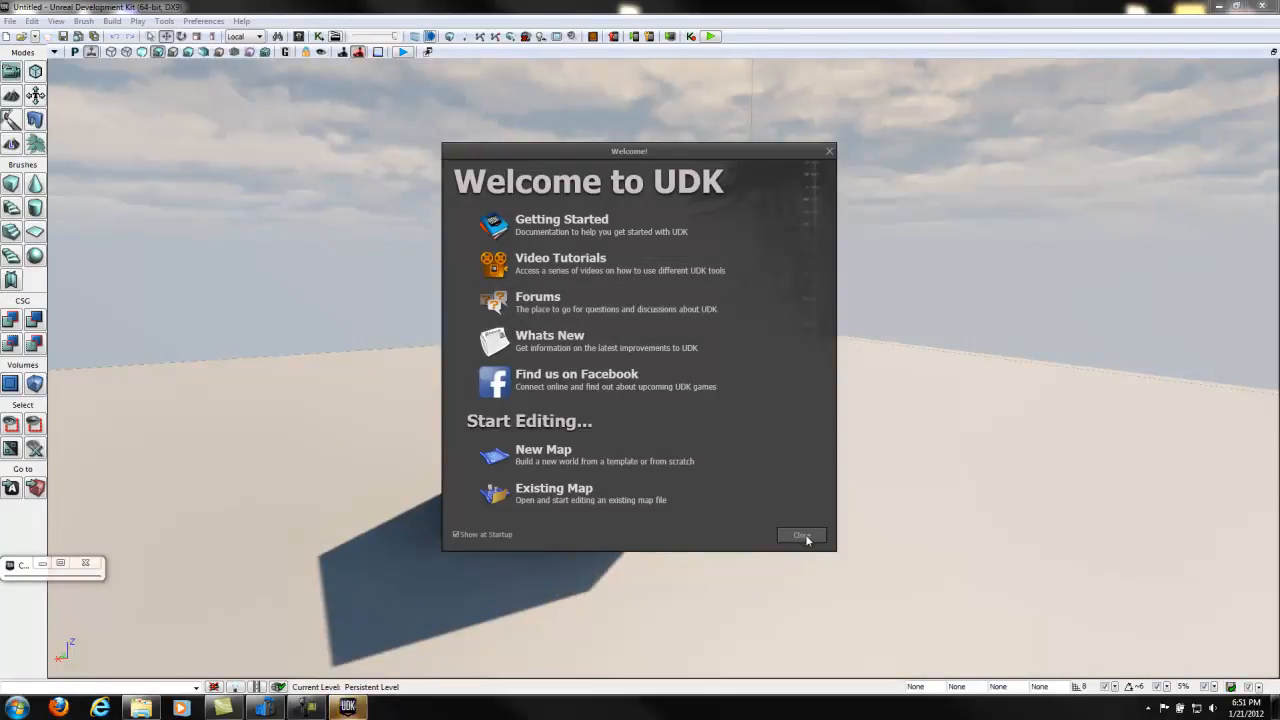
left_click(804, 535)
Look around the default map's cube and floor in the perspective viewport.
left_click_drag(375, 294, 669, 264)
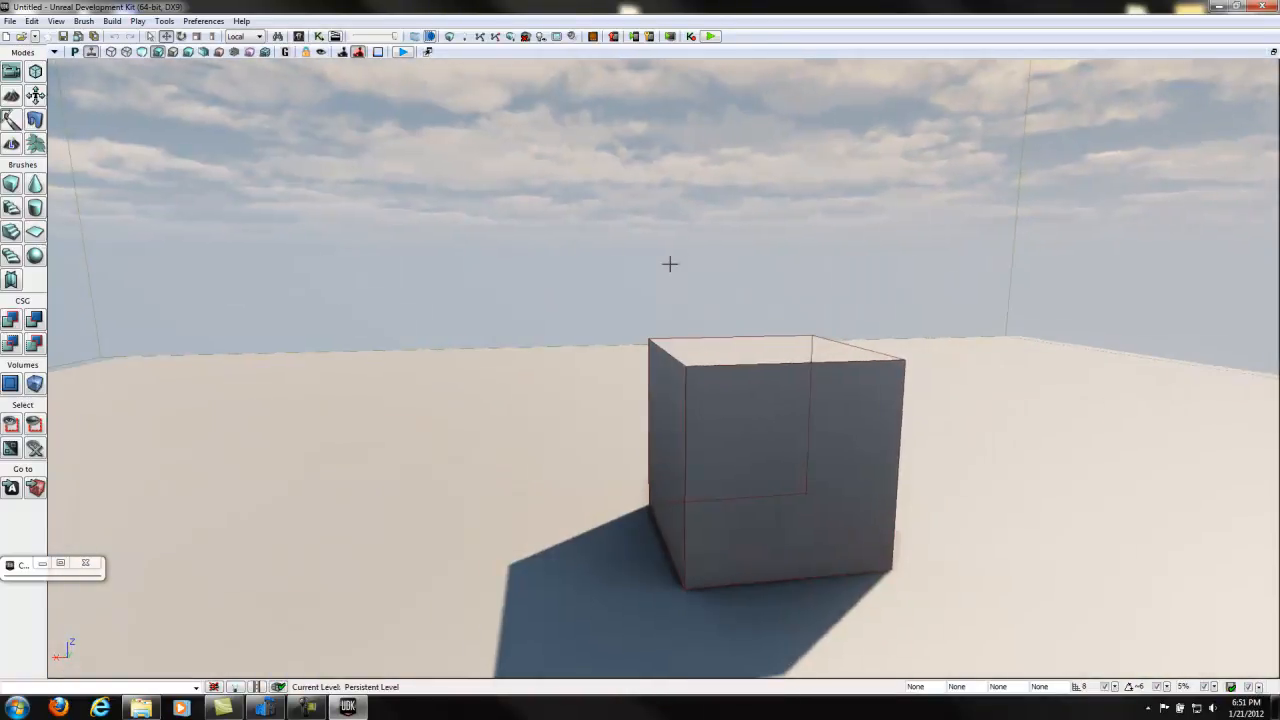
scroll(535, 351, "up", 5)
scroll(536, 350, "down", 4)
mouse_move(535, 360)
middle_mouse_down()
mouse_move(559, 319)
mouse_move(563, 194)
mouse_move(543, 429)
mouse_move(557, 280)
mouse_move(539, 361)
middle_mouse_up()
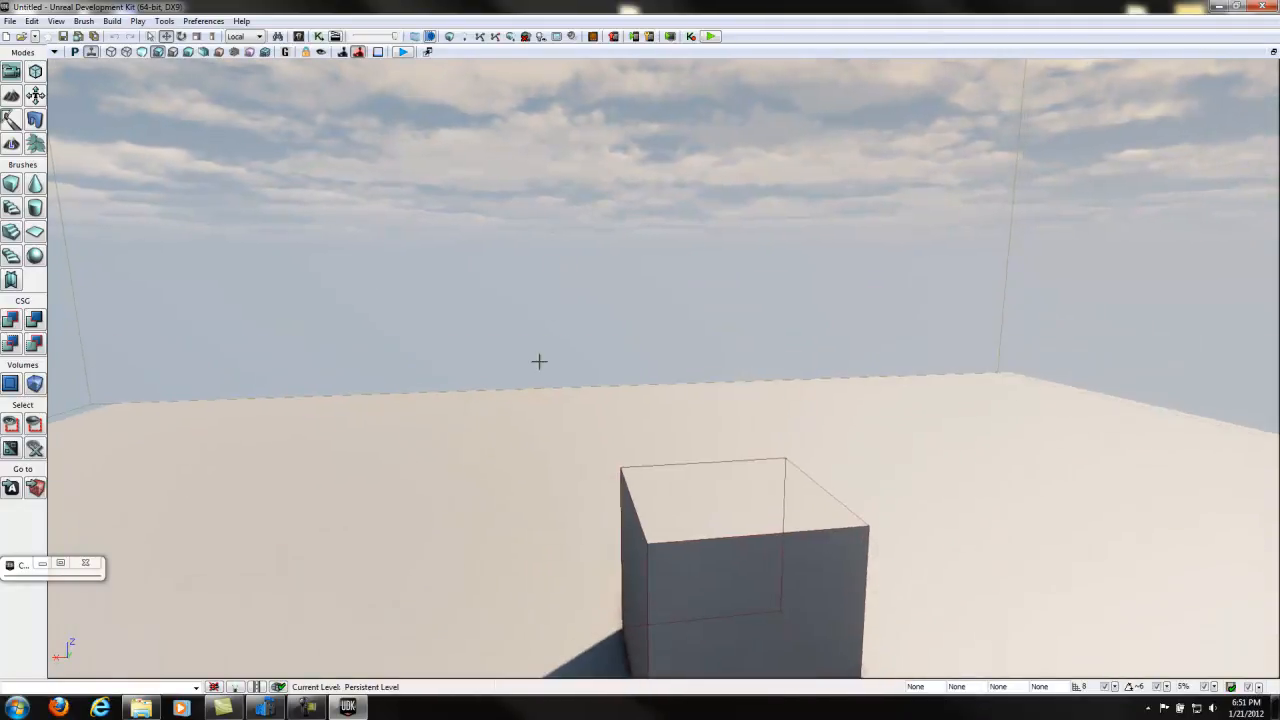
right_click_drag(491, 354, 499, 358)
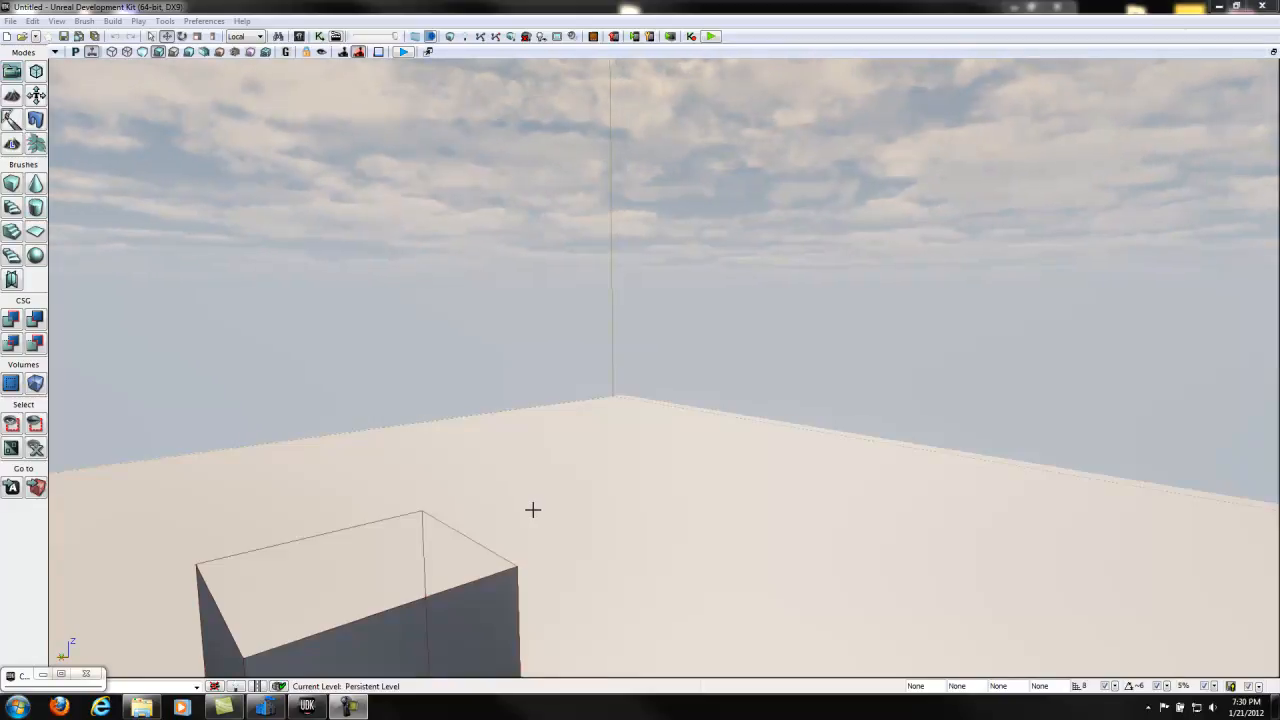
mouse_move(509, 423)
left_mouse_down()
mouse_move(606, 422)
mouse_move(383, 383)
mouse_move(346, 413)
mouse_move(511, 409)
left_mouse_up()
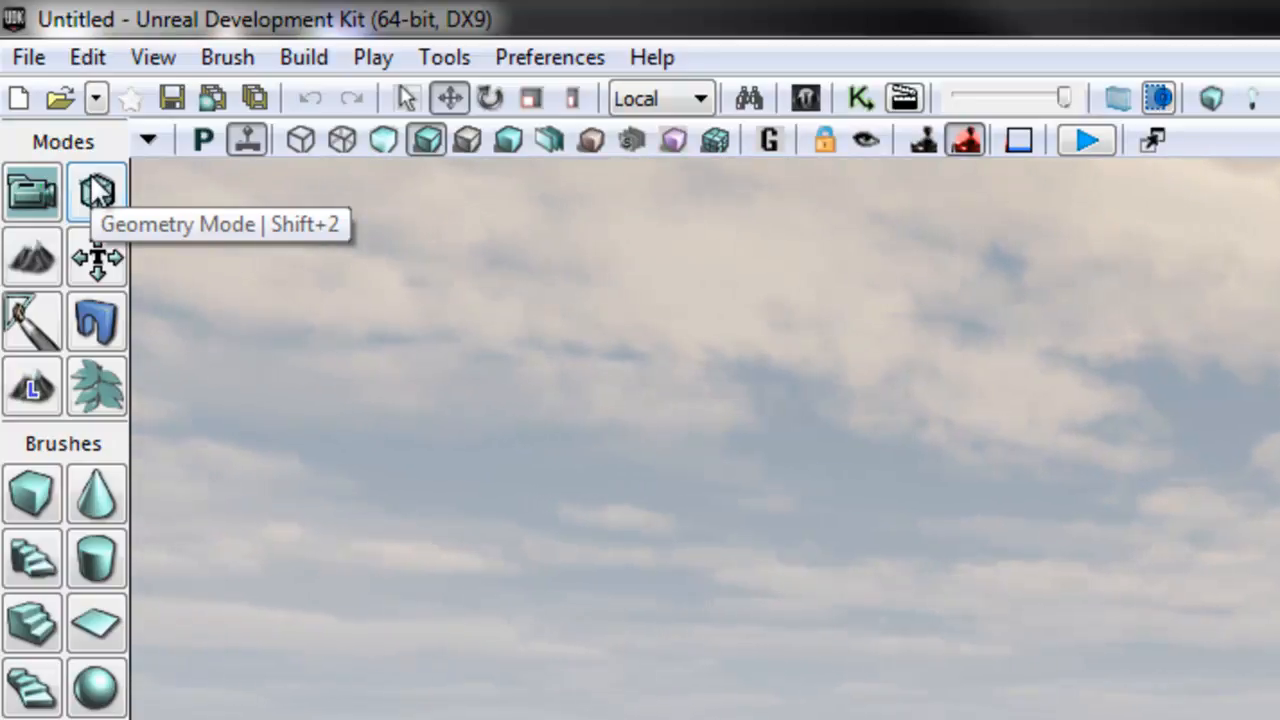
Create a new map from the Blank Map template.
left_click(20, 100)
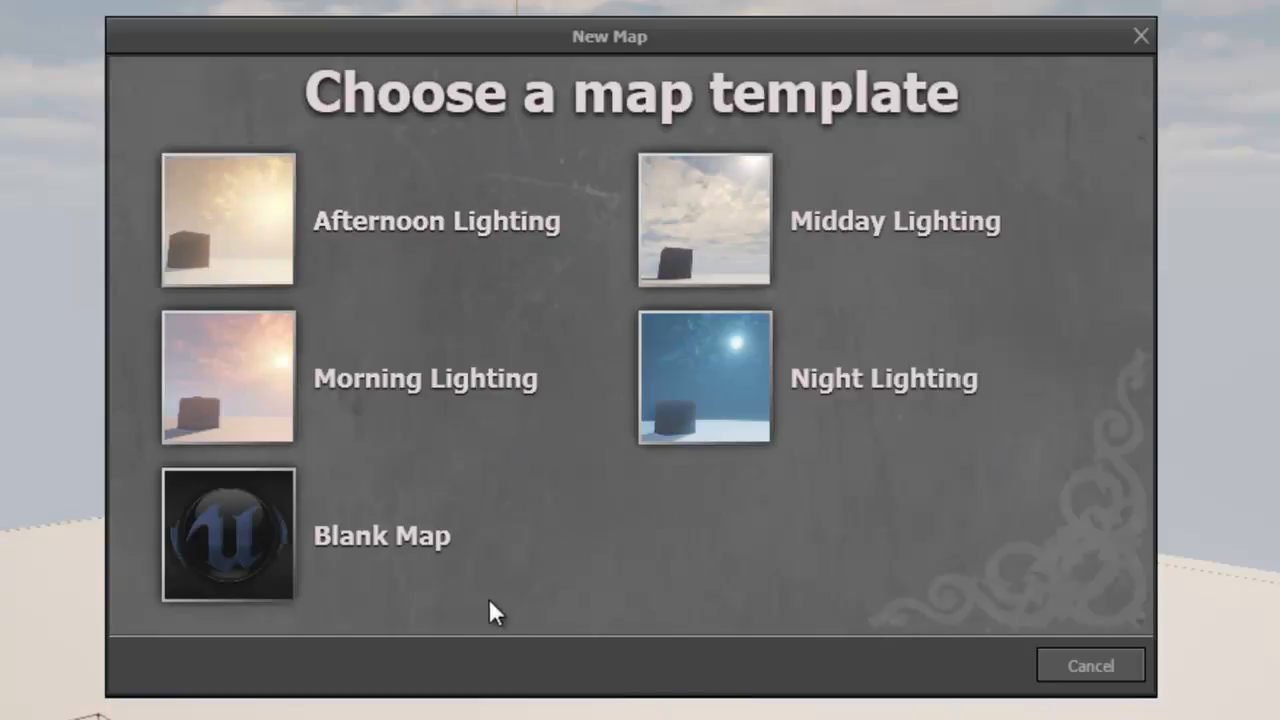
left_click(240, 550)
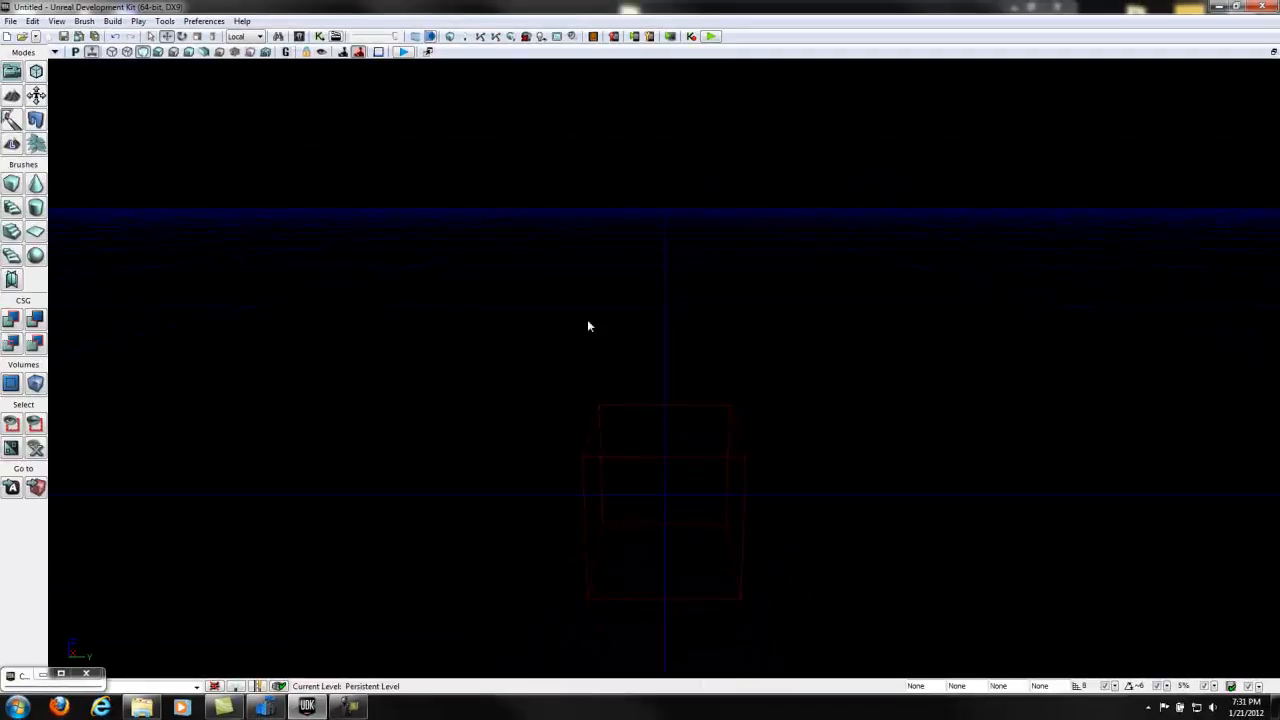
mouse_move(731, 334)
right_mouse_down()
mouse_move(727, 317)
mouse_move(563, 237)
mouse_move(391, 351)
mouse_move(317, 334)
mouse_move(640, 328)
mouse_move(823, 297)
mouse_move(789, 303)
mouse_move(742, 342)
right_mouse_up()
left_click_drag(697, 404, 716, 505)
right_click_drag(716, 505, 613, 440)
left_click_drag(613, 440, 568, 450)
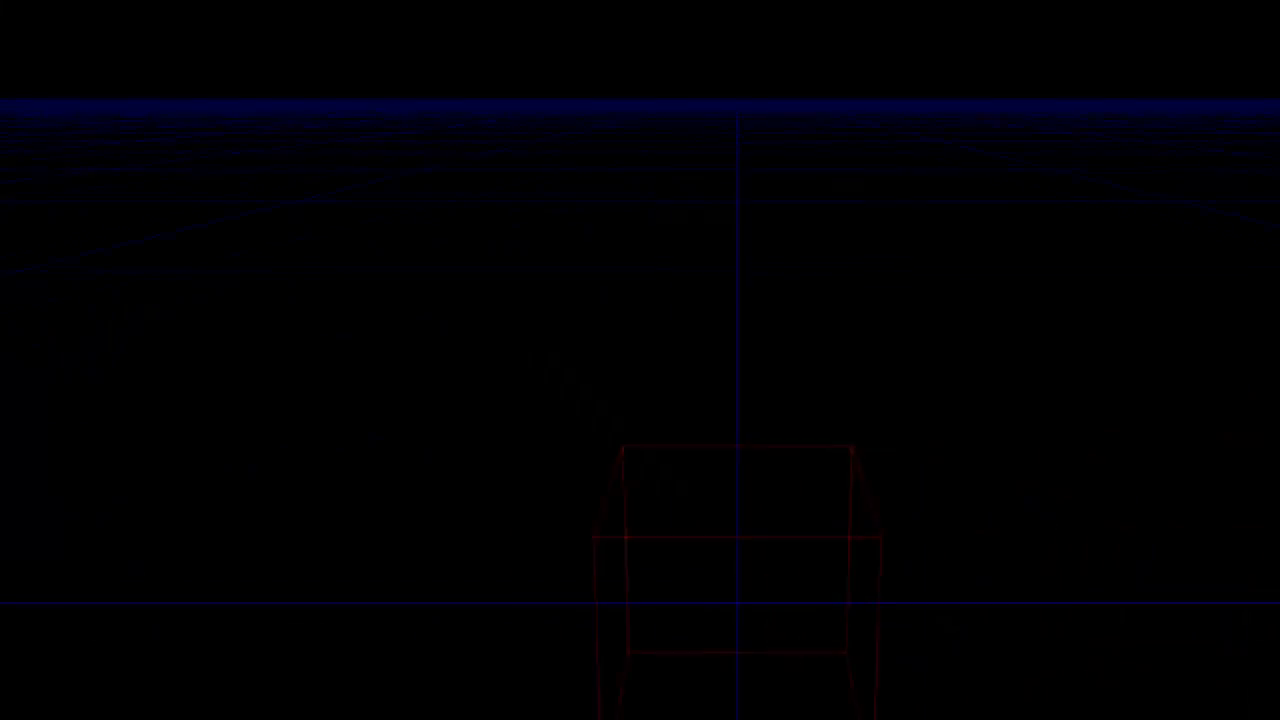
Size the cube builder brush to X 20000, Y 20000 and Z 2000.
left_click(700, 238)
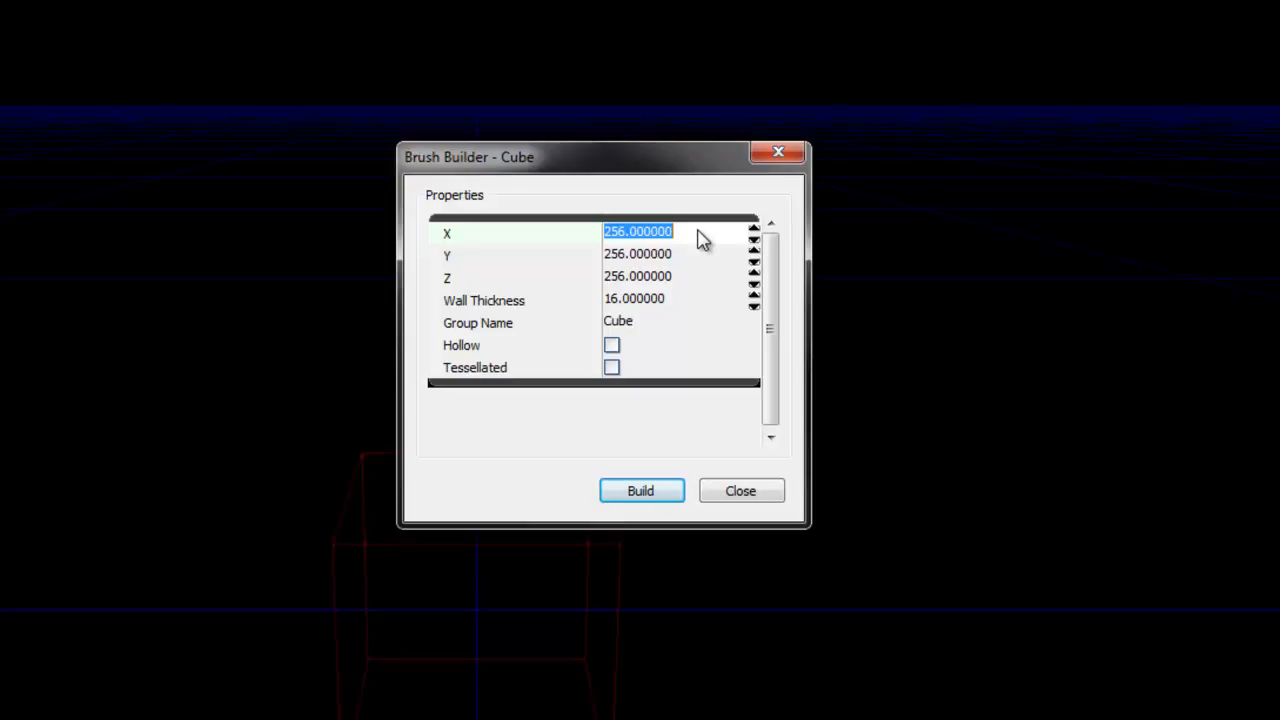
type("20000")
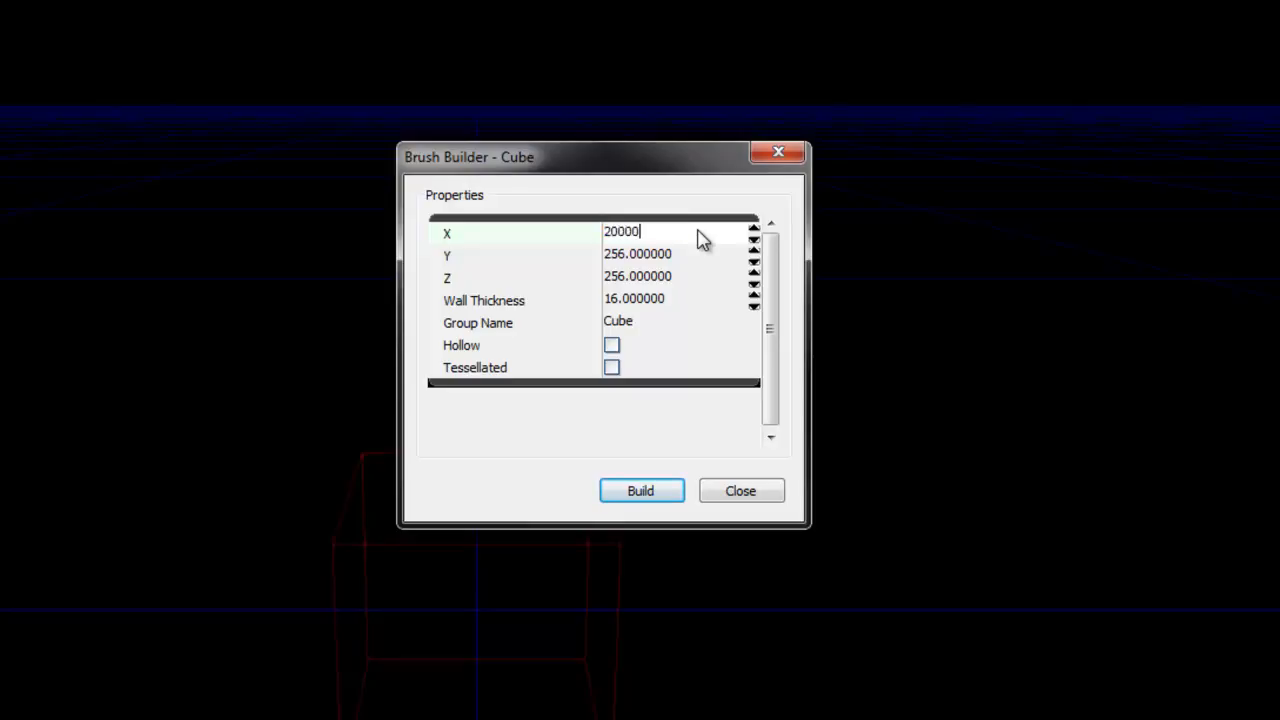
key("Tab")
type("20000")
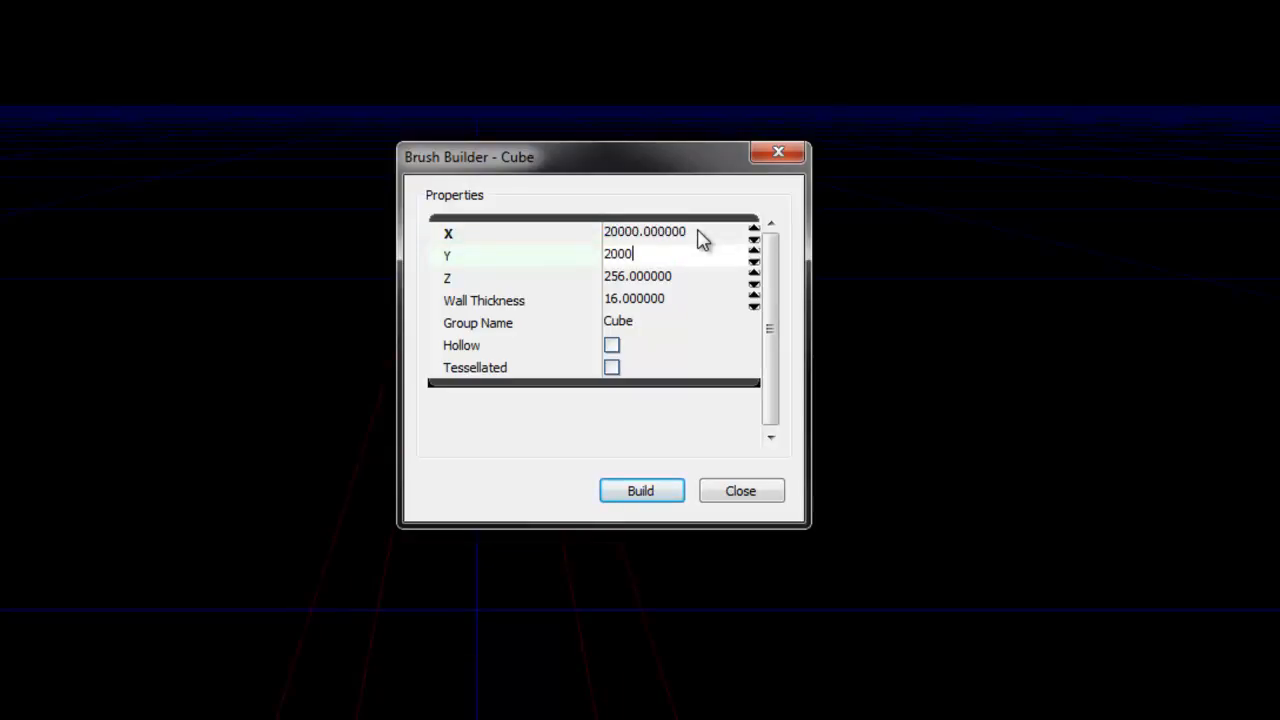
key("Tab")
type("2000")
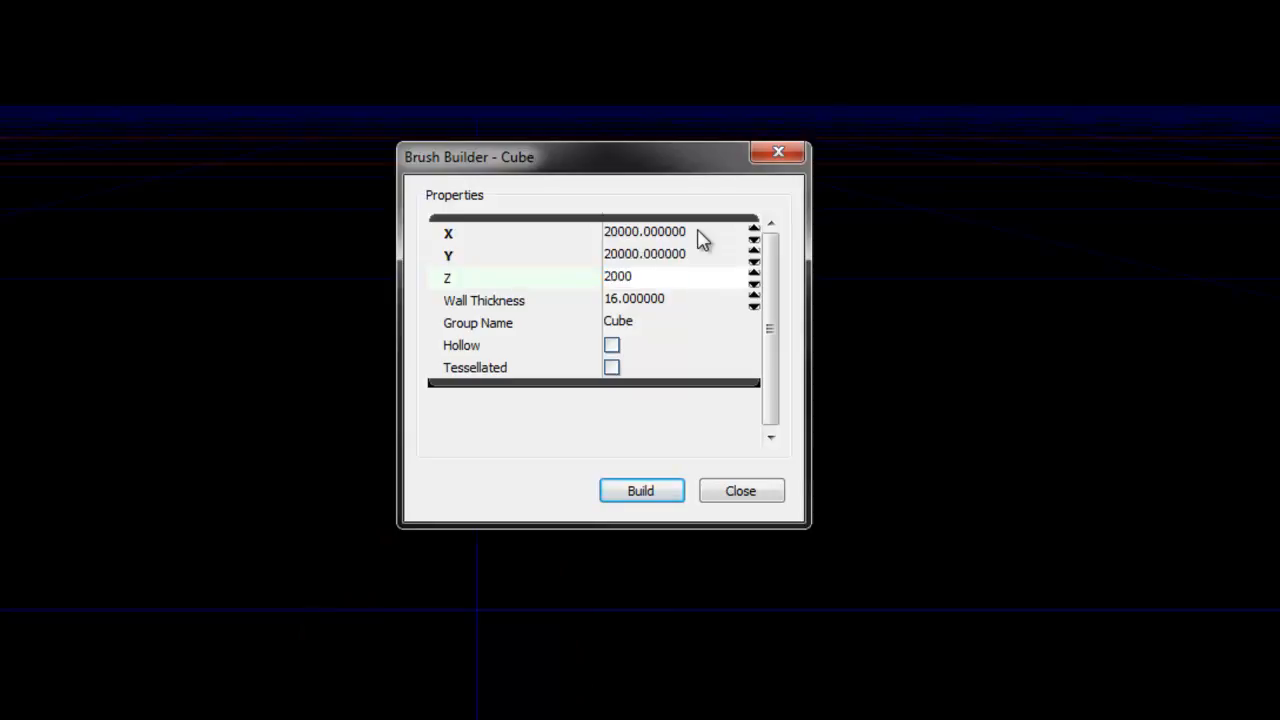
key("Tab")
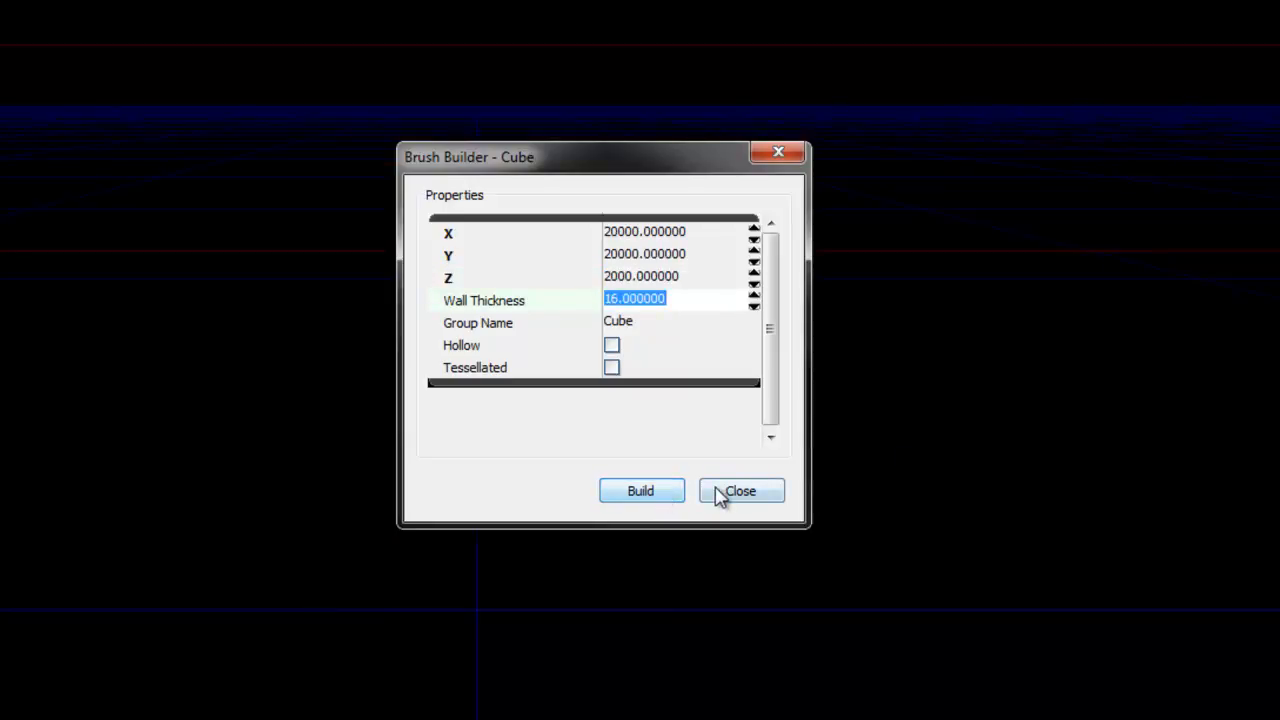
left_click(752, 492)
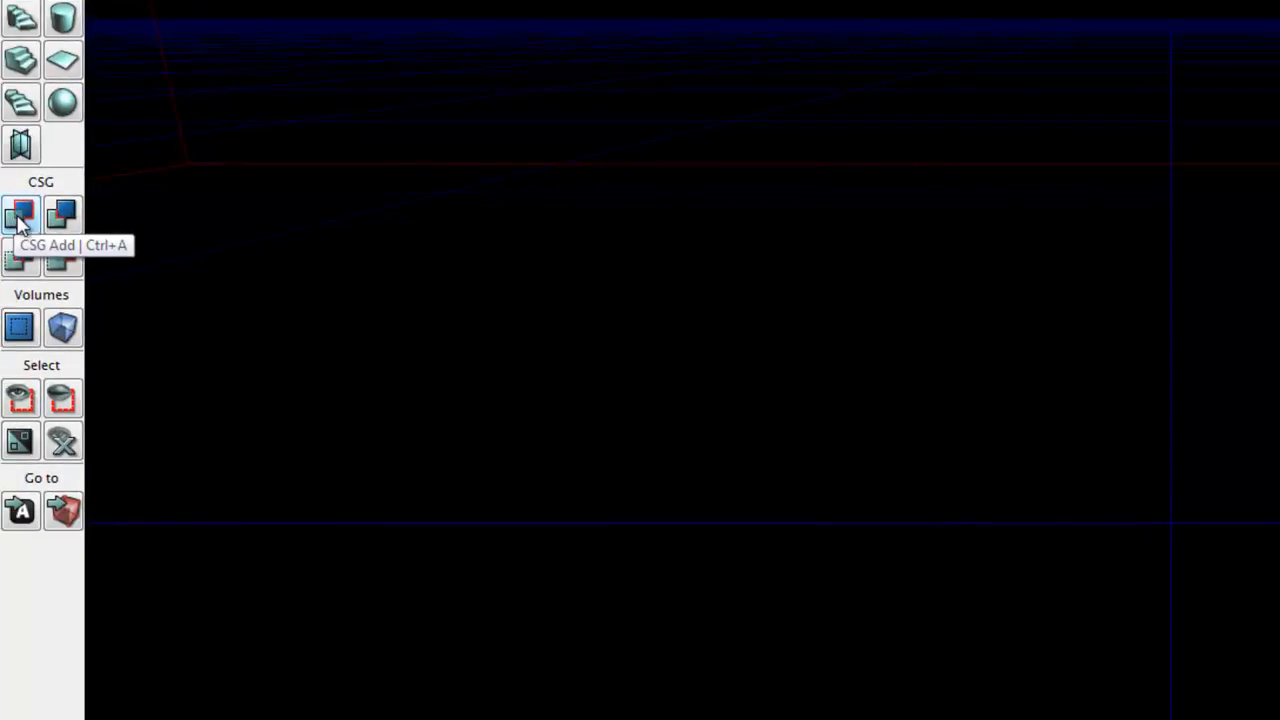
Apply CSG Add to the cube brush and show the level in a maximized, unlit perspective viewport.
left_click(19, 216)
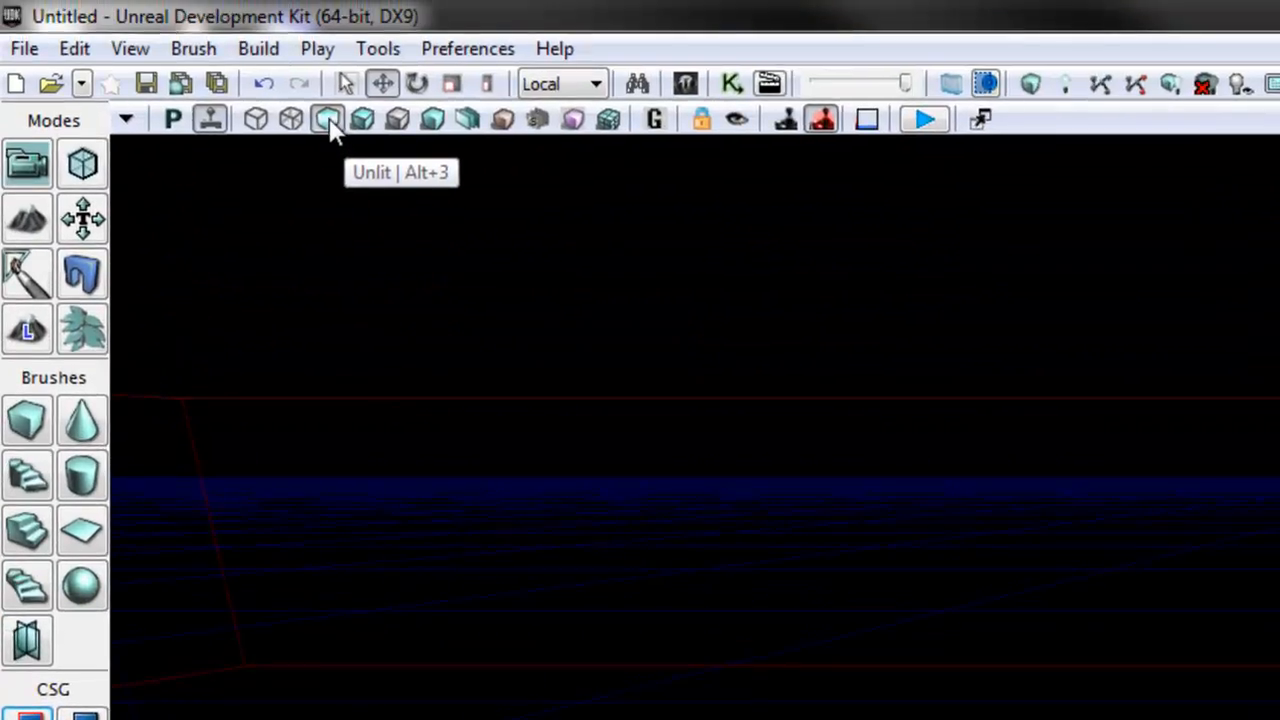
left_click(329, 120)
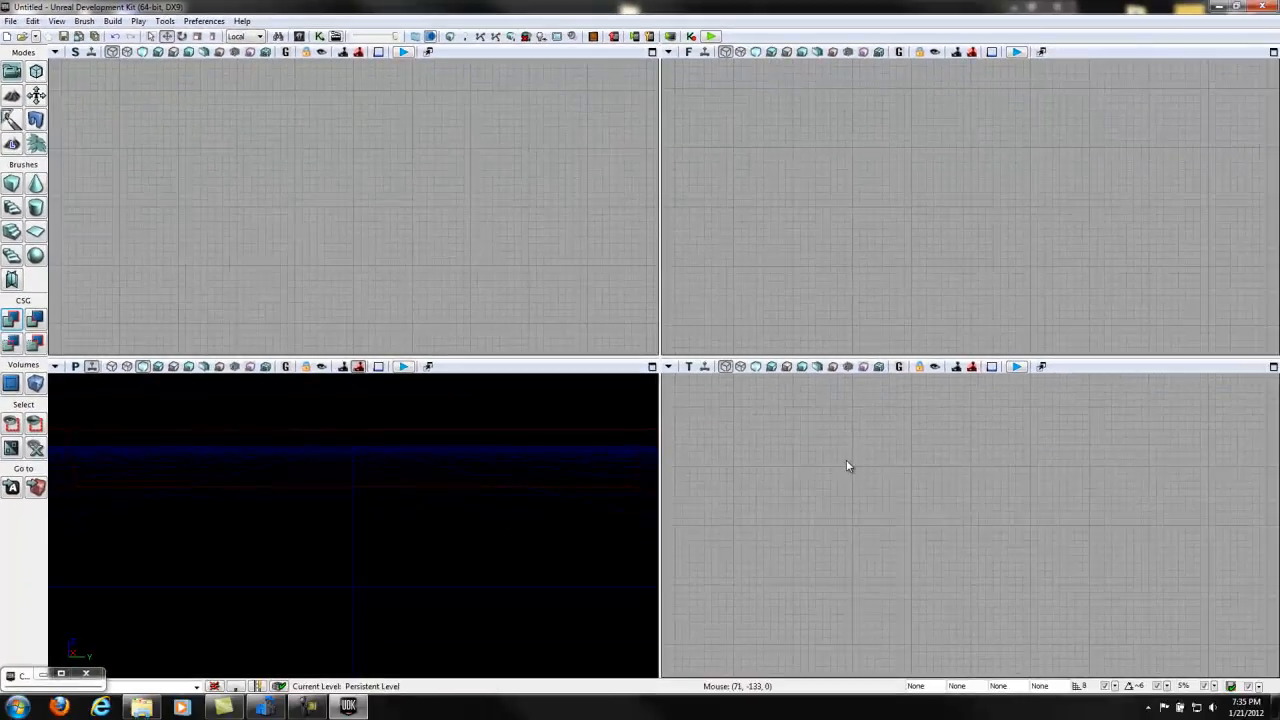
left_click(651, 368)
left_click(651, 368)
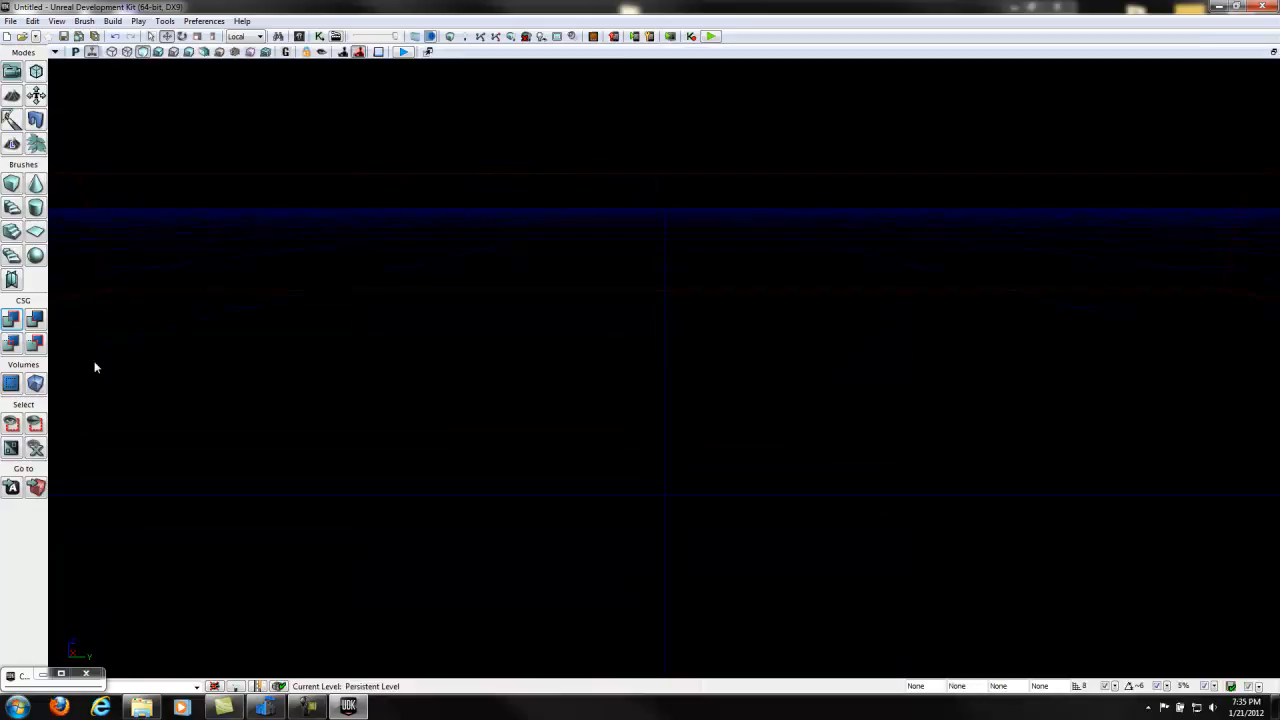
Resize the cube builder brush to X 1024, Y 1024 and Z 512 and build it.
right_click(14, 187)
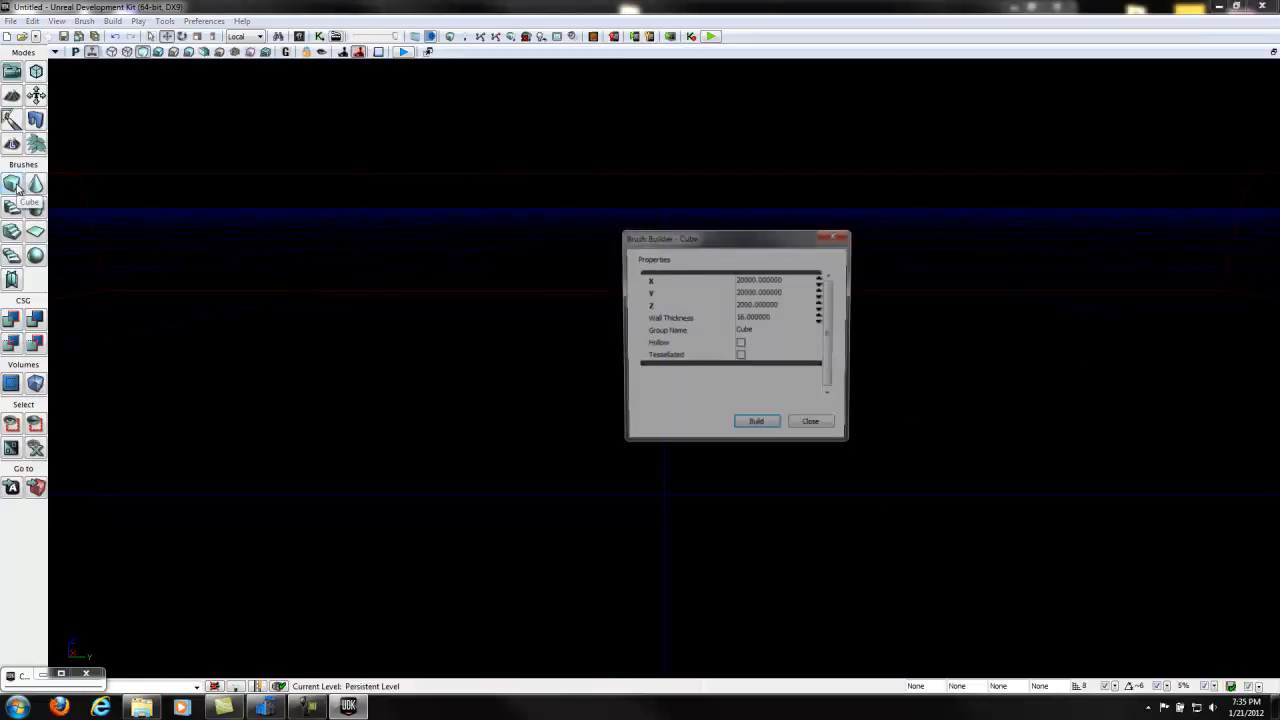
left_click(796, 283)
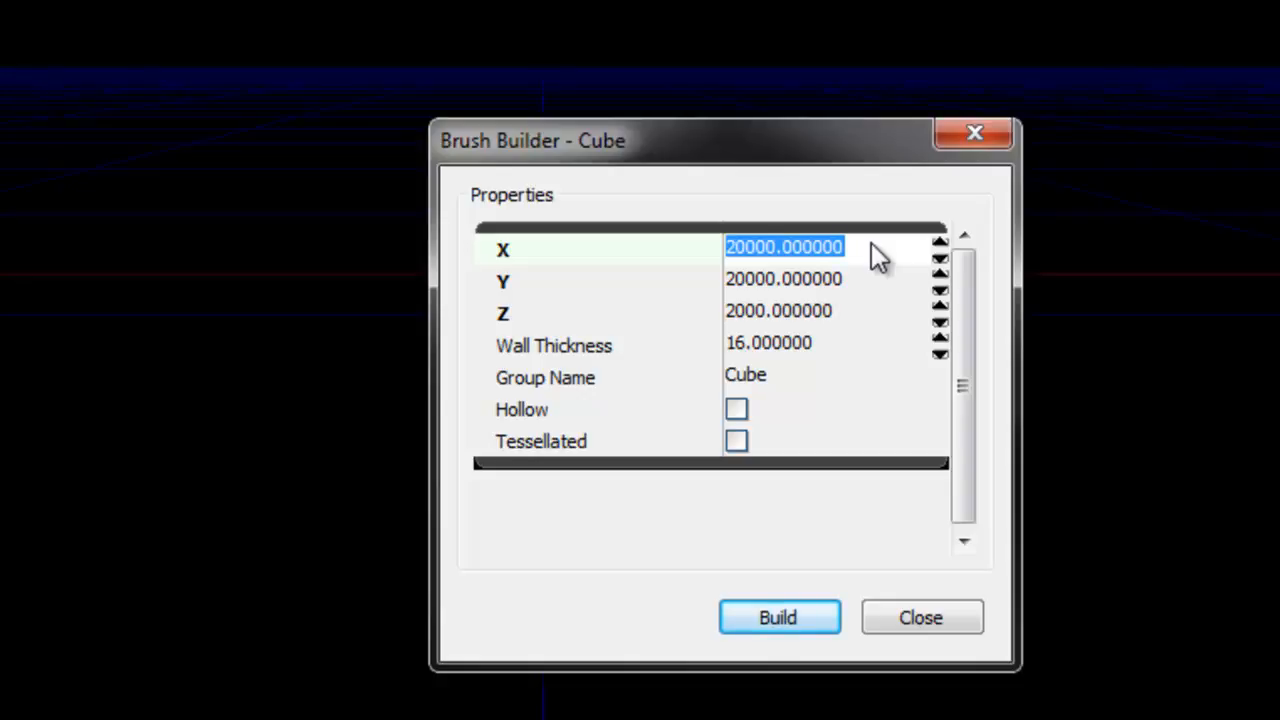
type("1024")
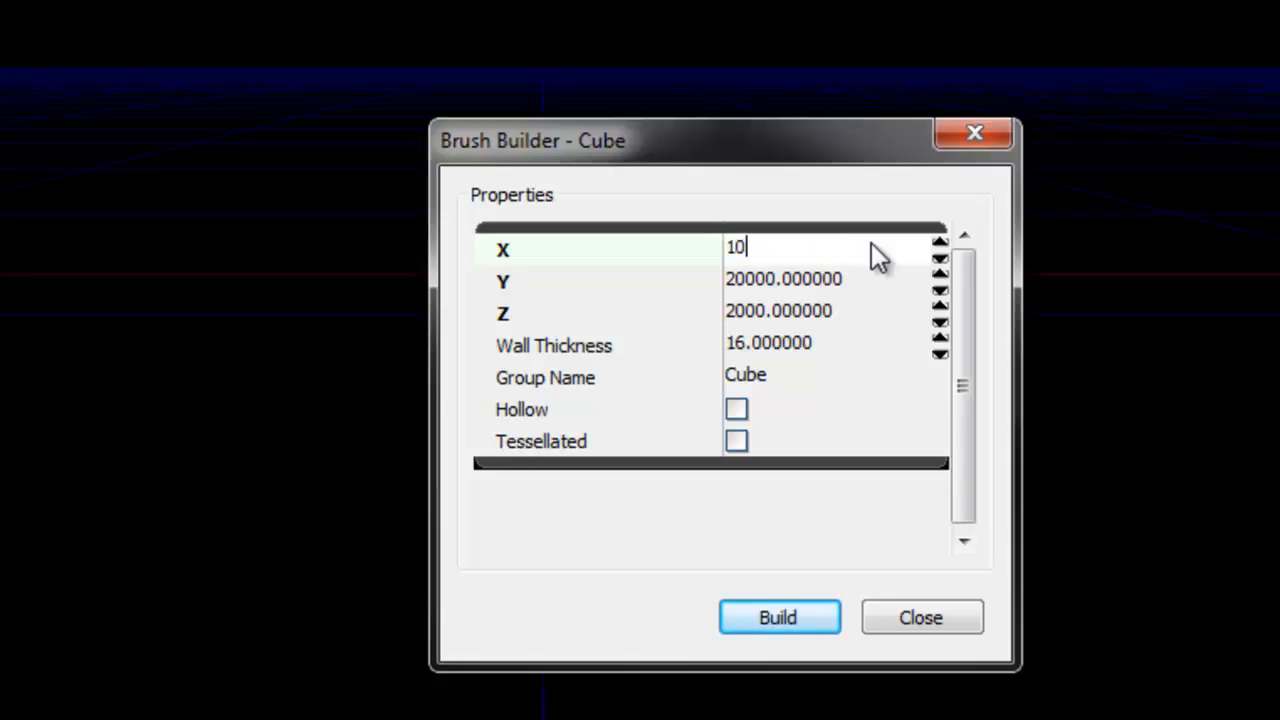
key("Tab")
type("1024")
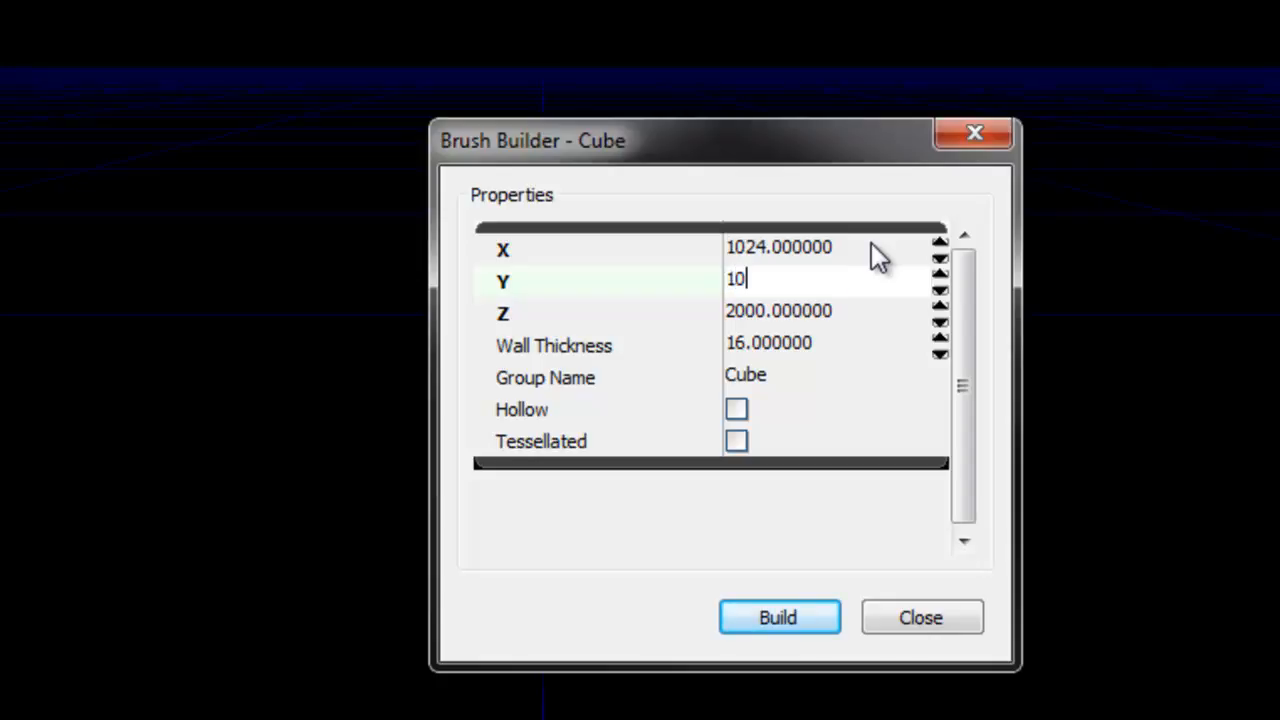
key("Tab")
type("512")
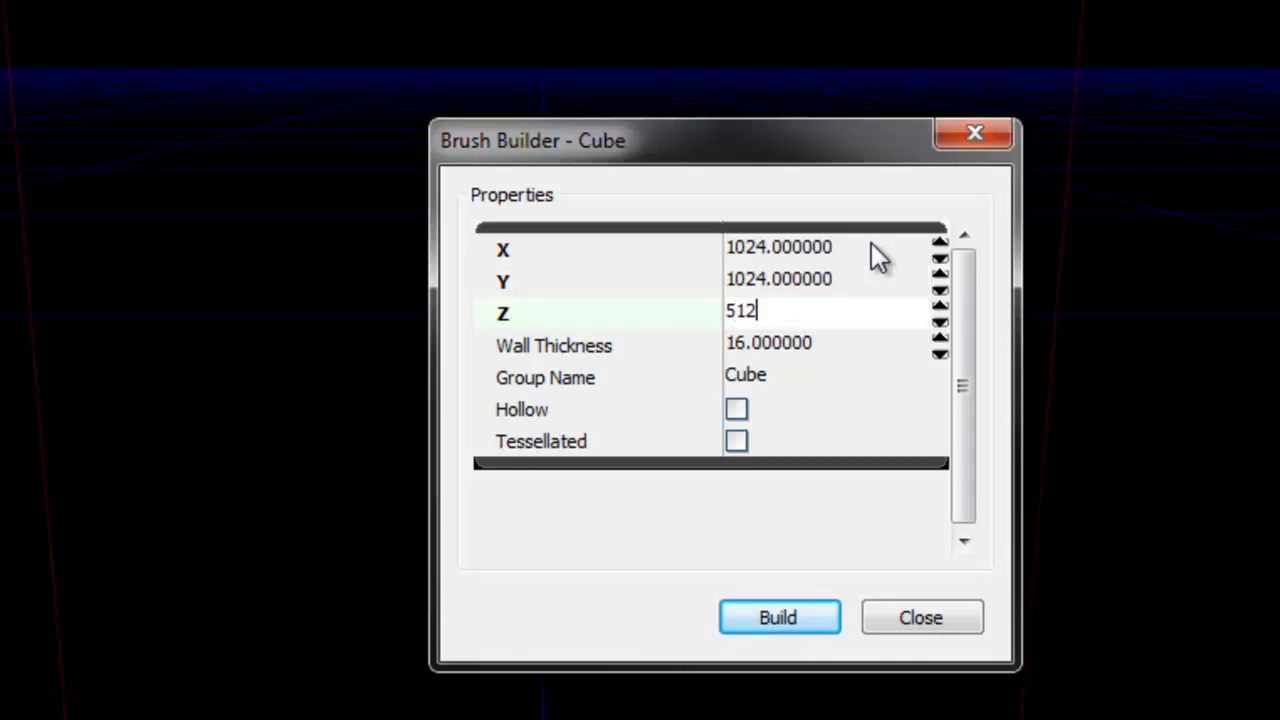
key("Tab")
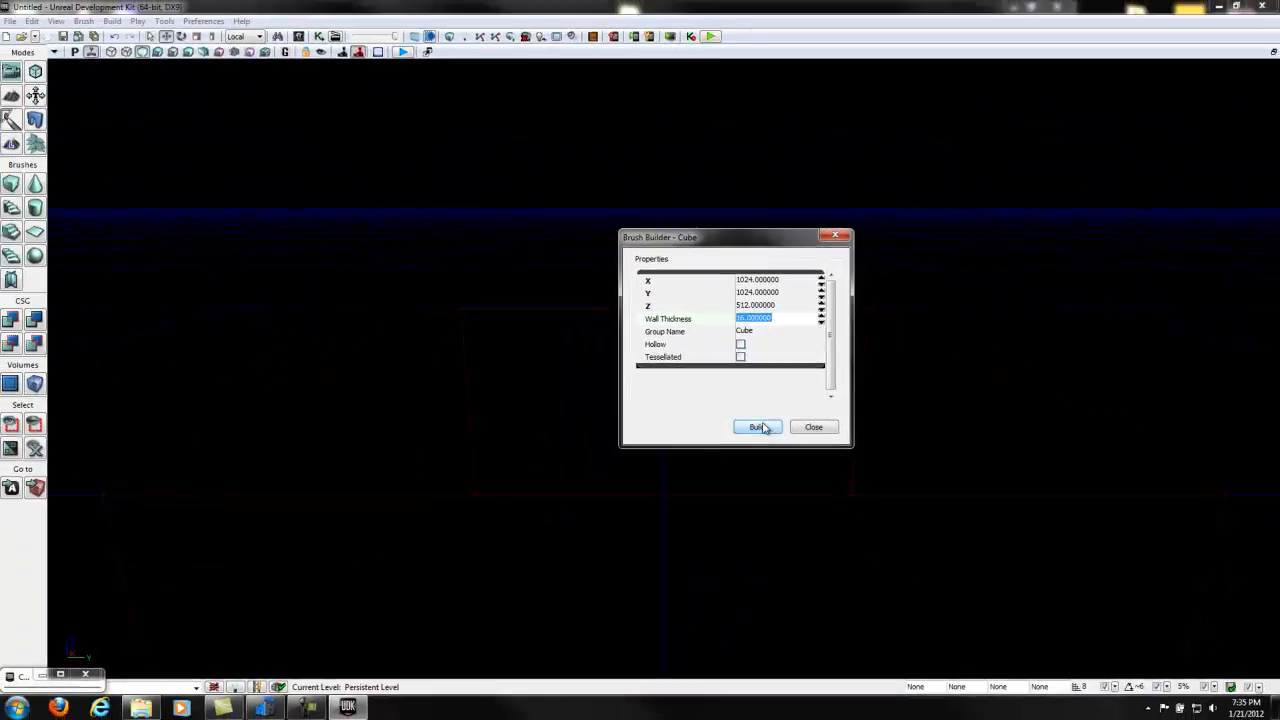
left_click(762, 427)
left_click(822, 430)
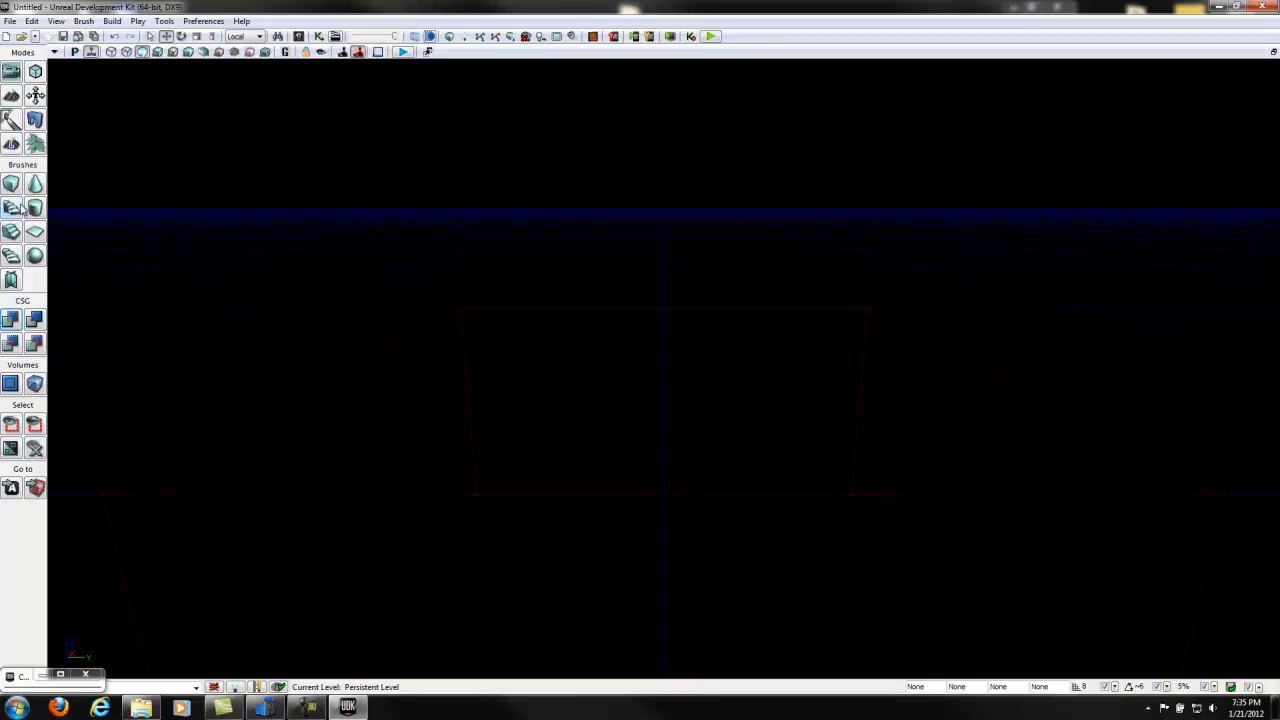
Carve a room out of the large added cube with CSG Subtract and look around its interior.
left_click(33, 321)
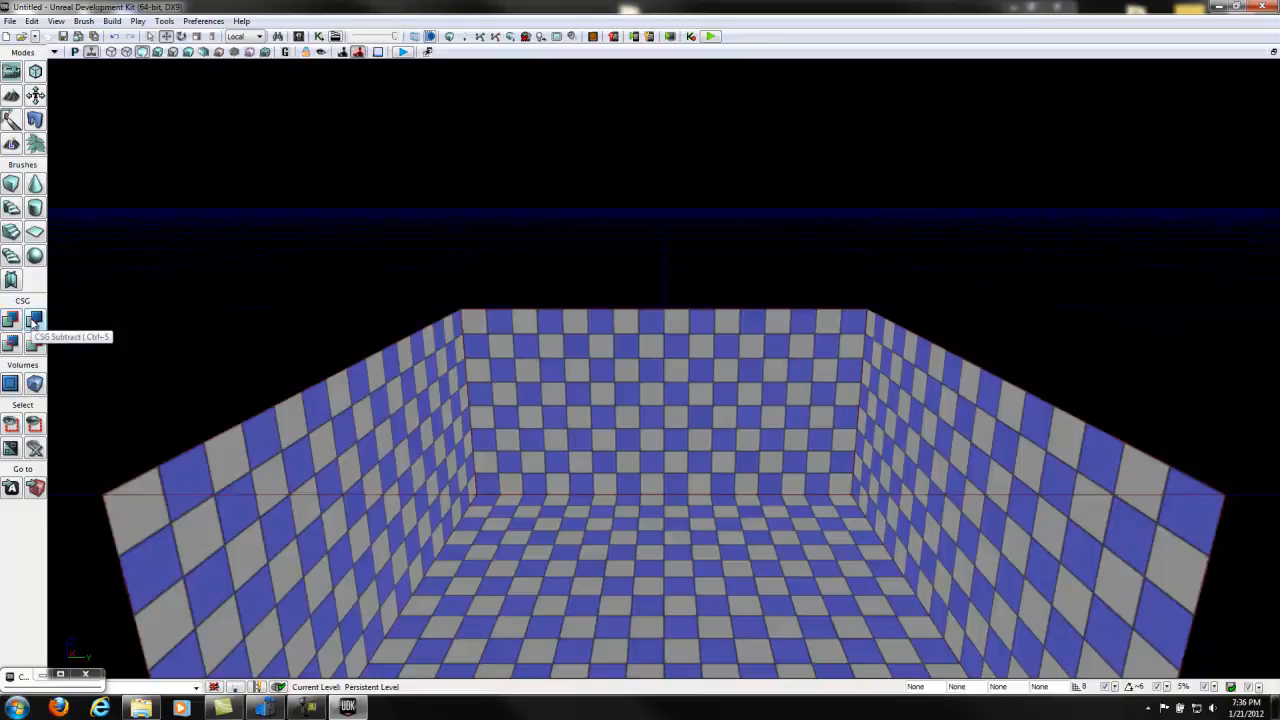
mouse_move(625, 413)
right_mouse_down()
mouse_move(625, 400)
mouse_move(625, 413)
right_mouse_up()
left_click_drag(625, 413, 625, 350)
left_click_drag(636, 463, 596, 456)
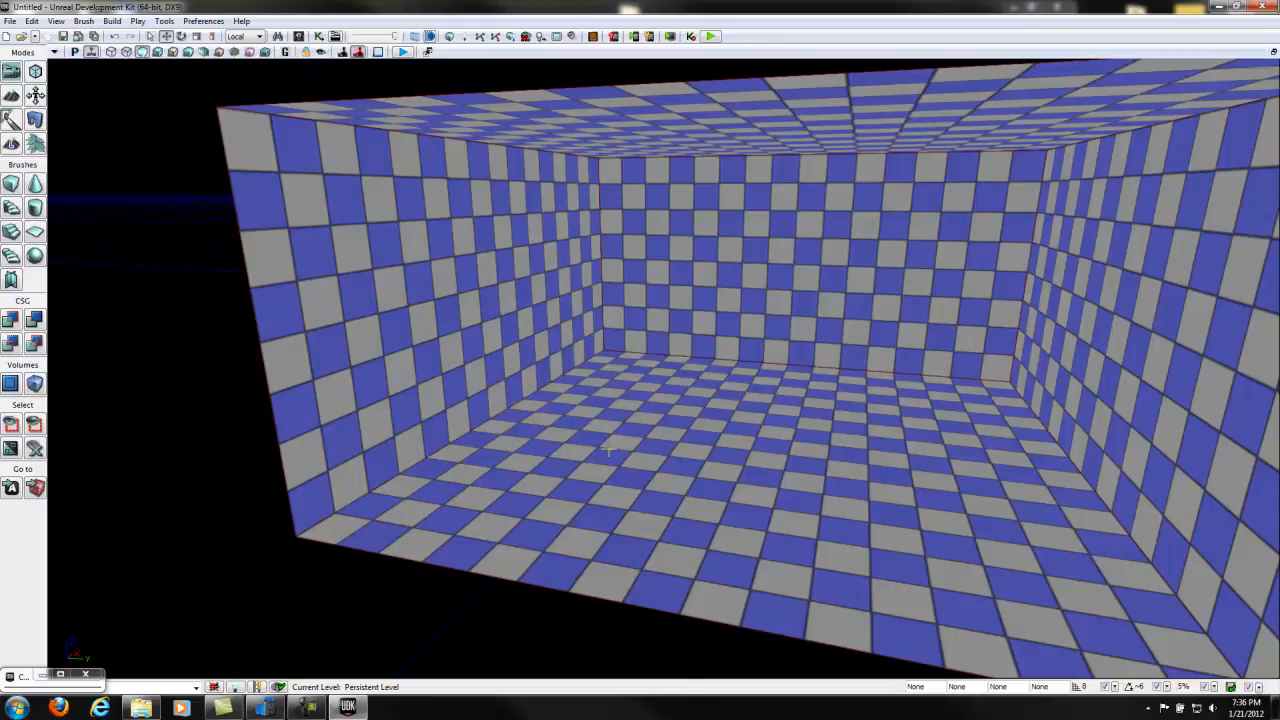
mouse_move(886, 309)
right_mouse_down()
mouse_move(844, 316)
mouse_move(885, 316)
right_mouse_up()
left_click_drag(885, 316, 855, 684)
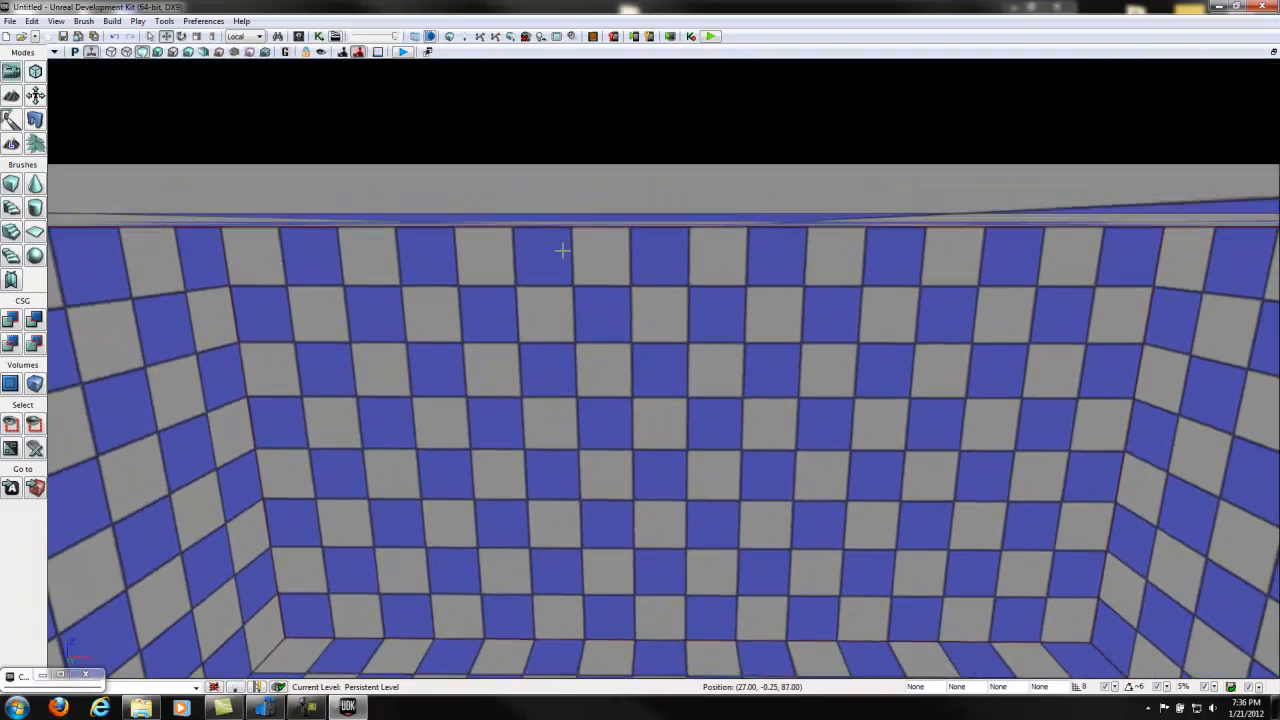
right_click_drag(562, 250, 647, 401)
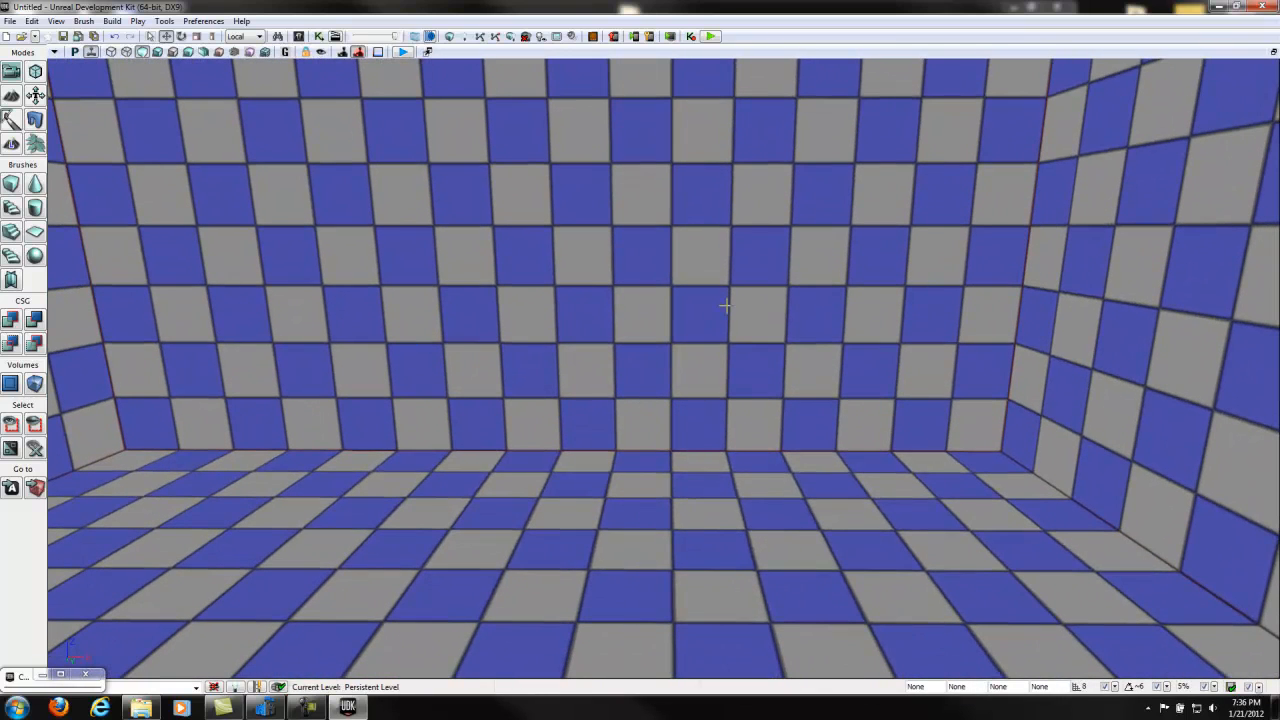
right_click_drag(725, 305, 554, 126)
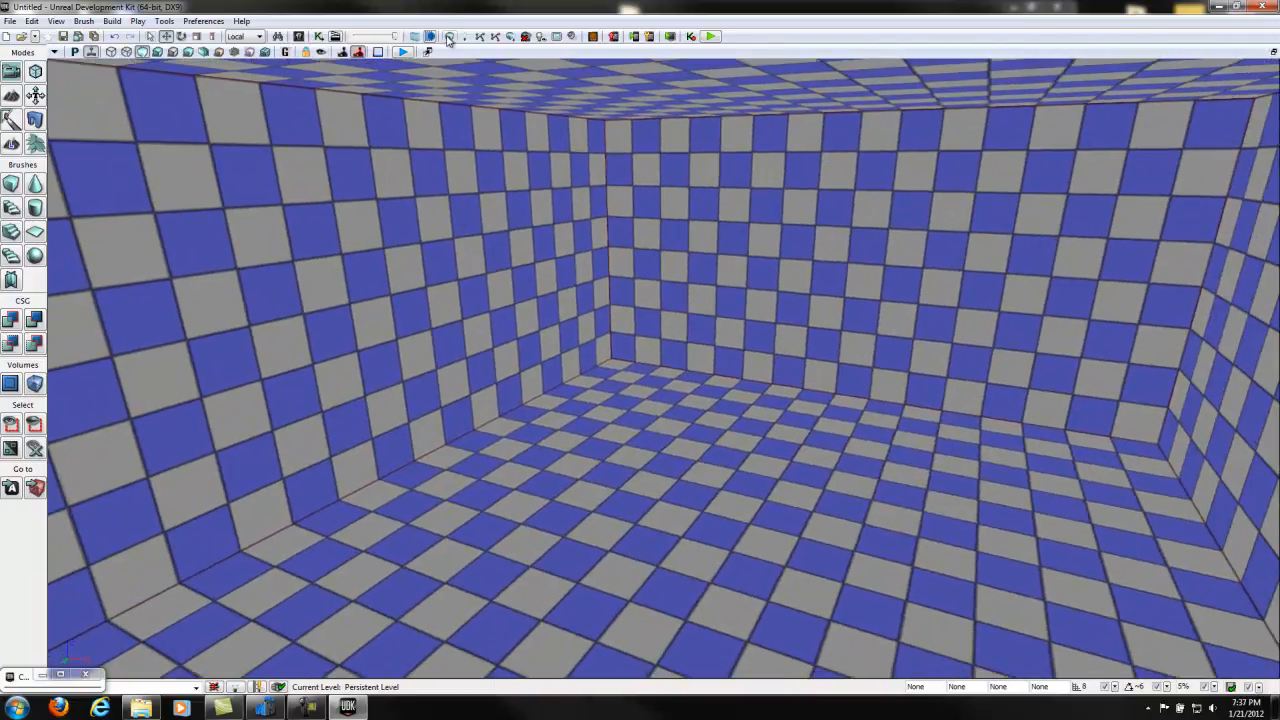
Compare the room in view modes including Brush Wireframe, Detail Lighting and Light Complexity, and return the viewport to Unlit.
left_click(113, 52)
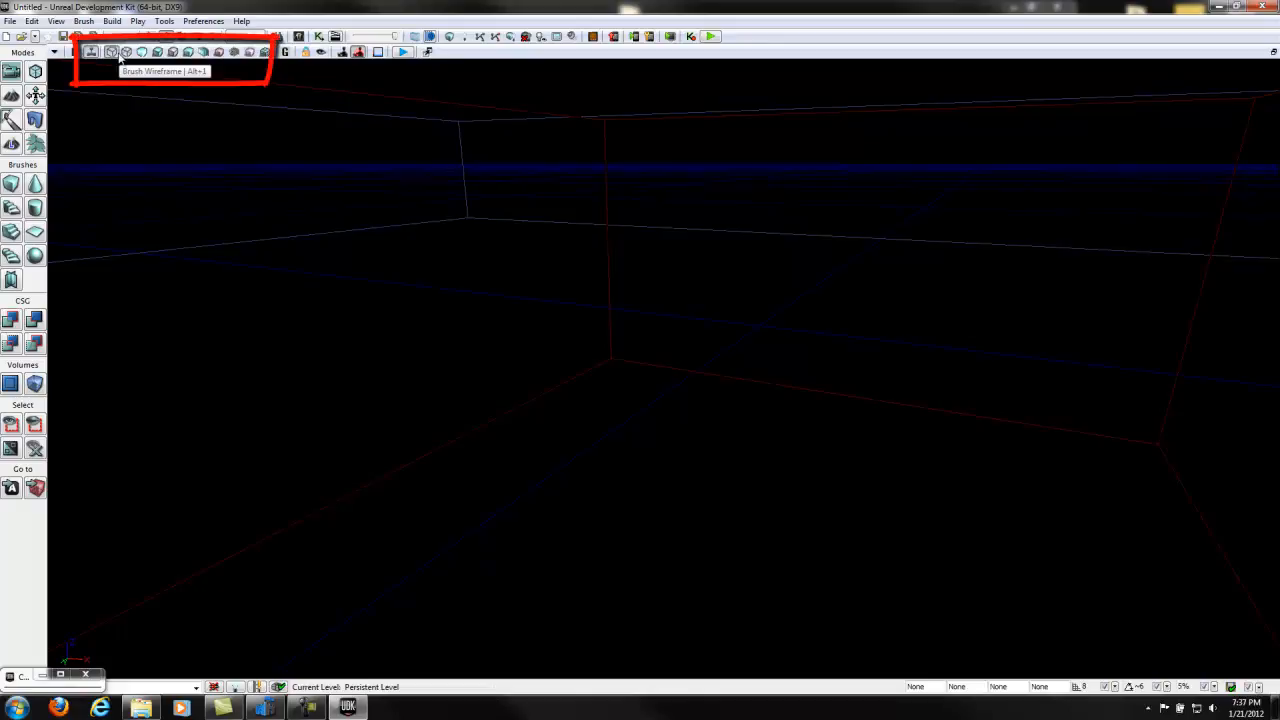
right_click_drag(566, 323, 384, 133)
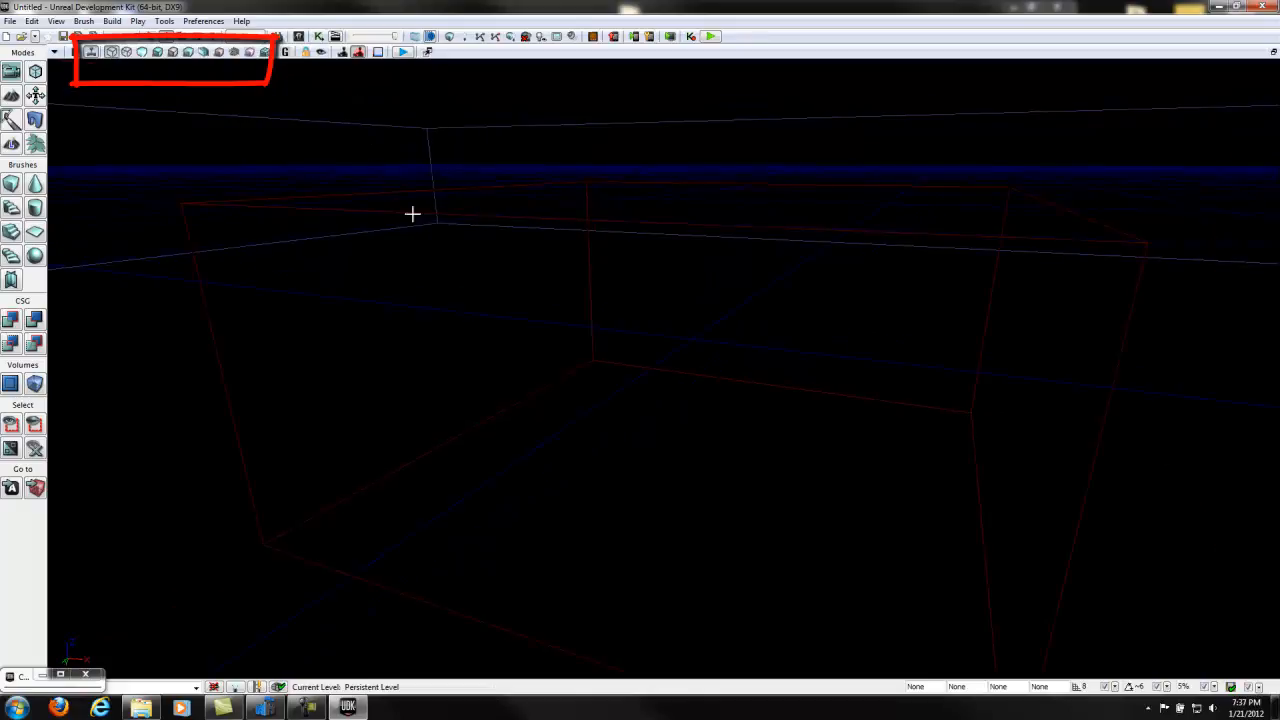
left_click(126, 52)
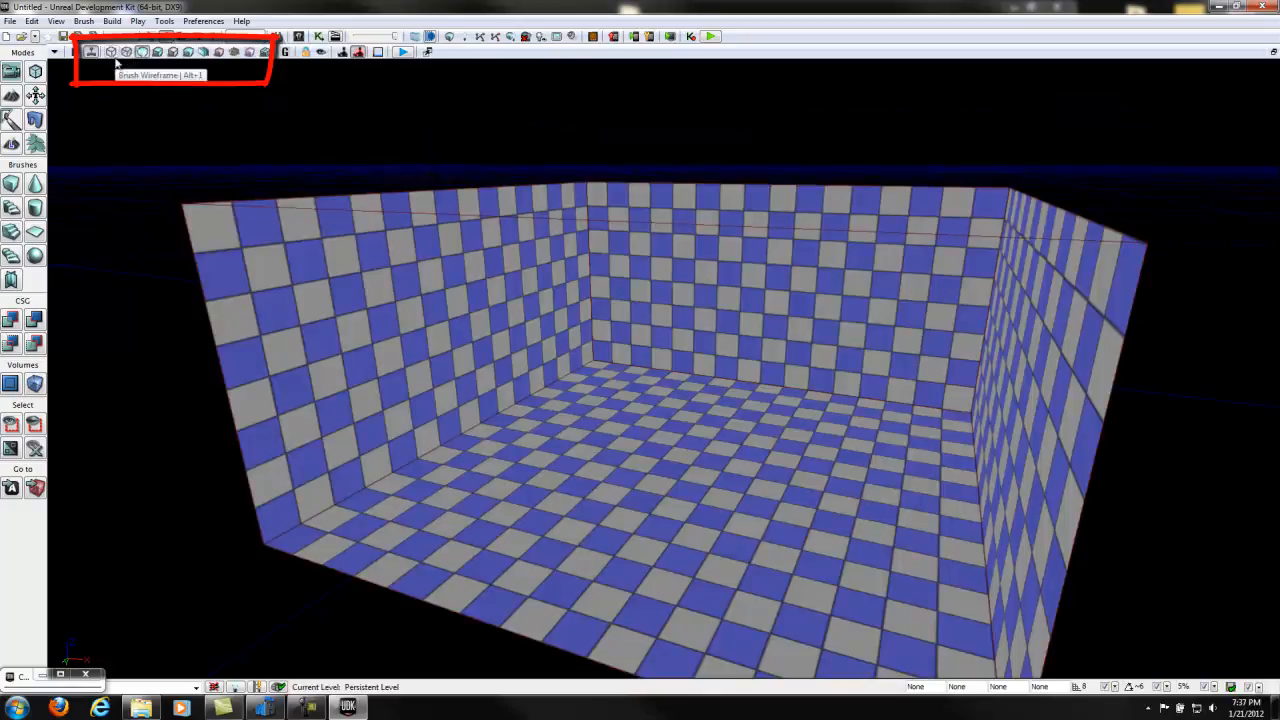
mouse_move(918, 317)
left_mouse_down()
mouse_move(1023, 329)
mouse_move(935, 316)
left_mouse_up()
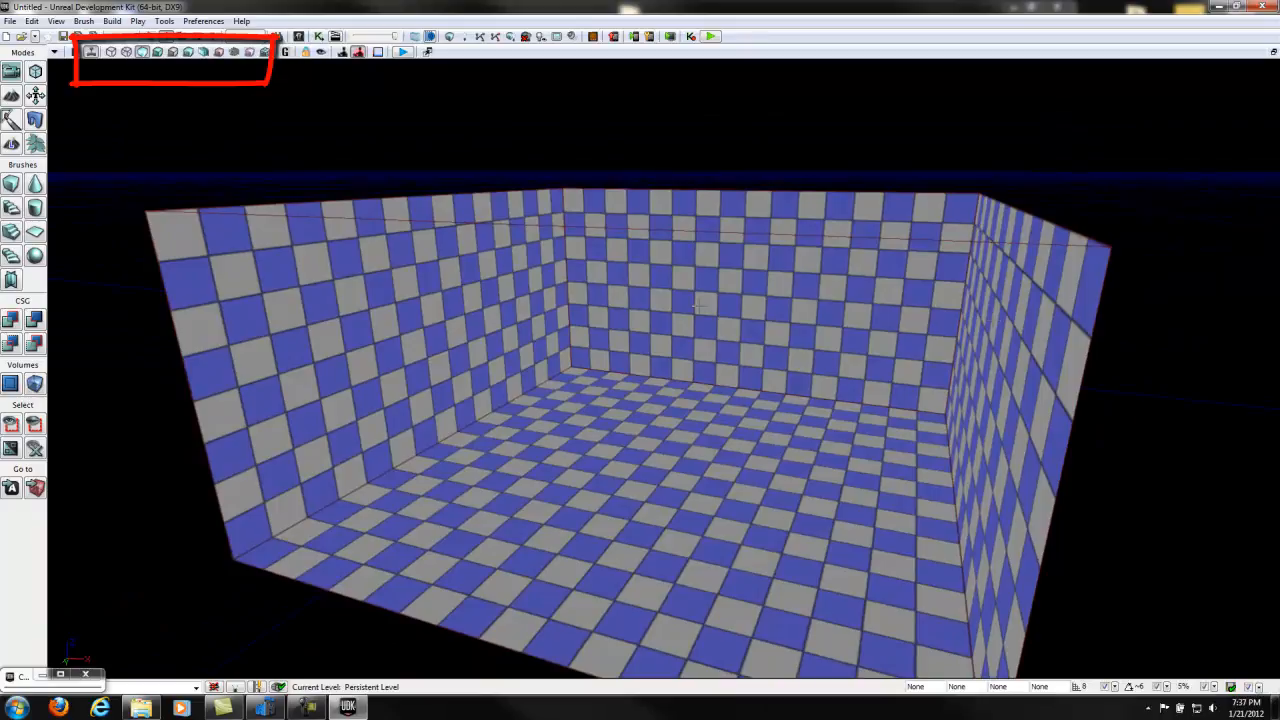
left_click(157, 52)
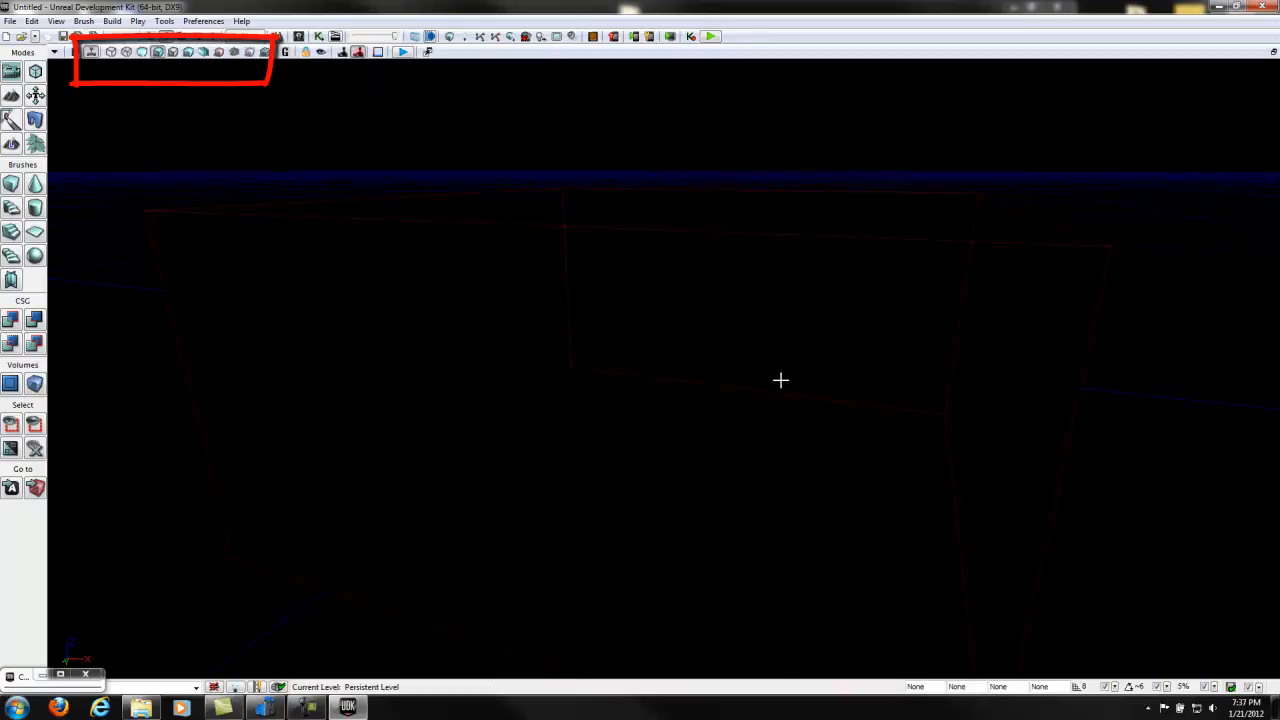
left_click(173, 52)
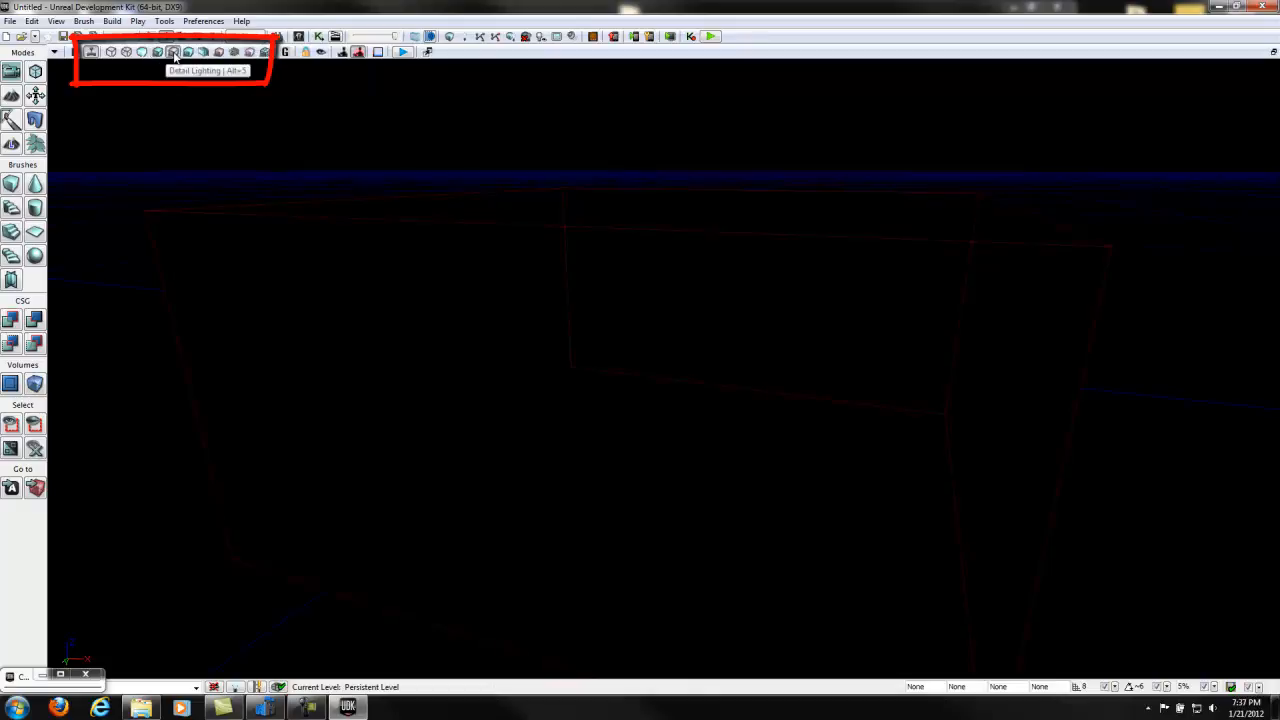
left_click(188, 52)
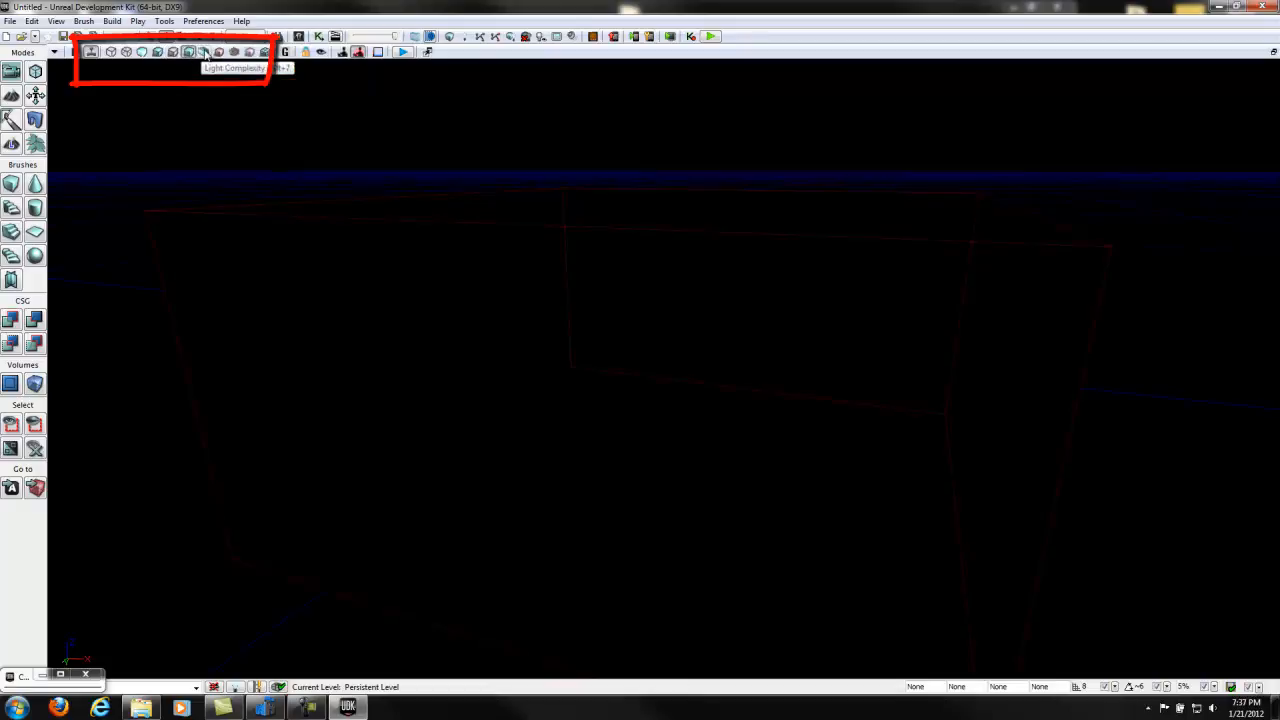
left_click(204, 52)
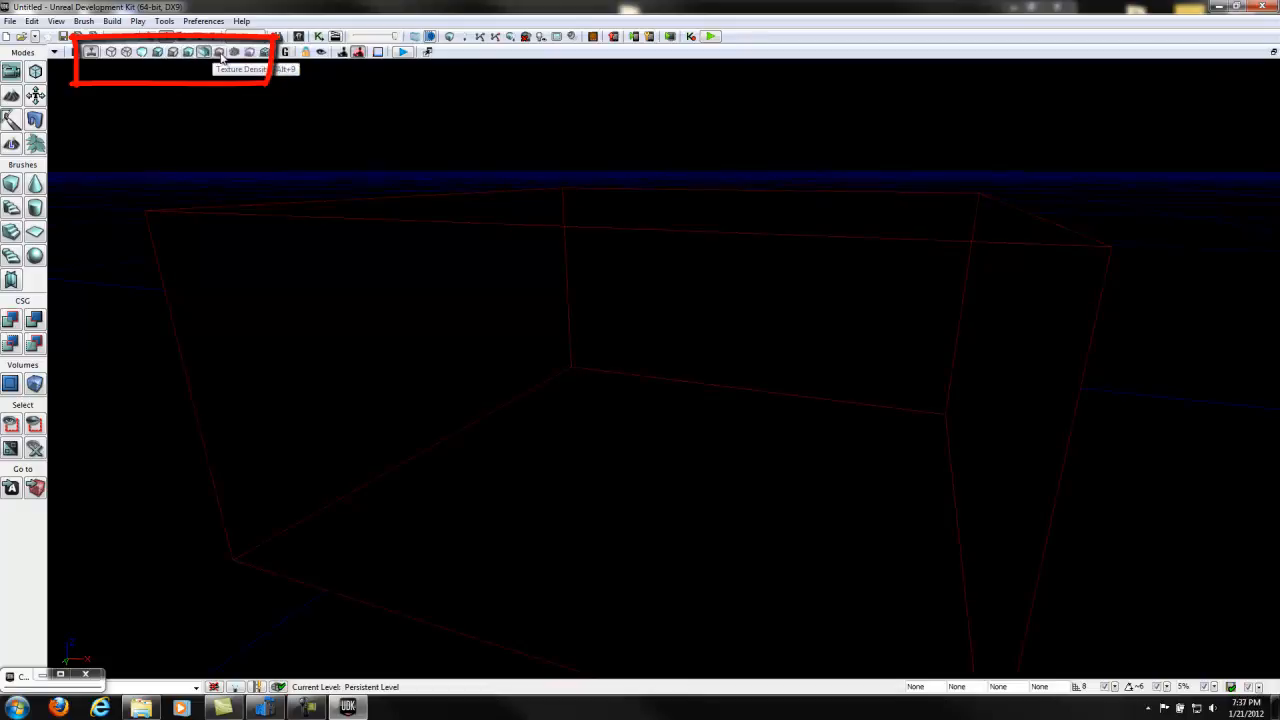
left_click(148, 52)
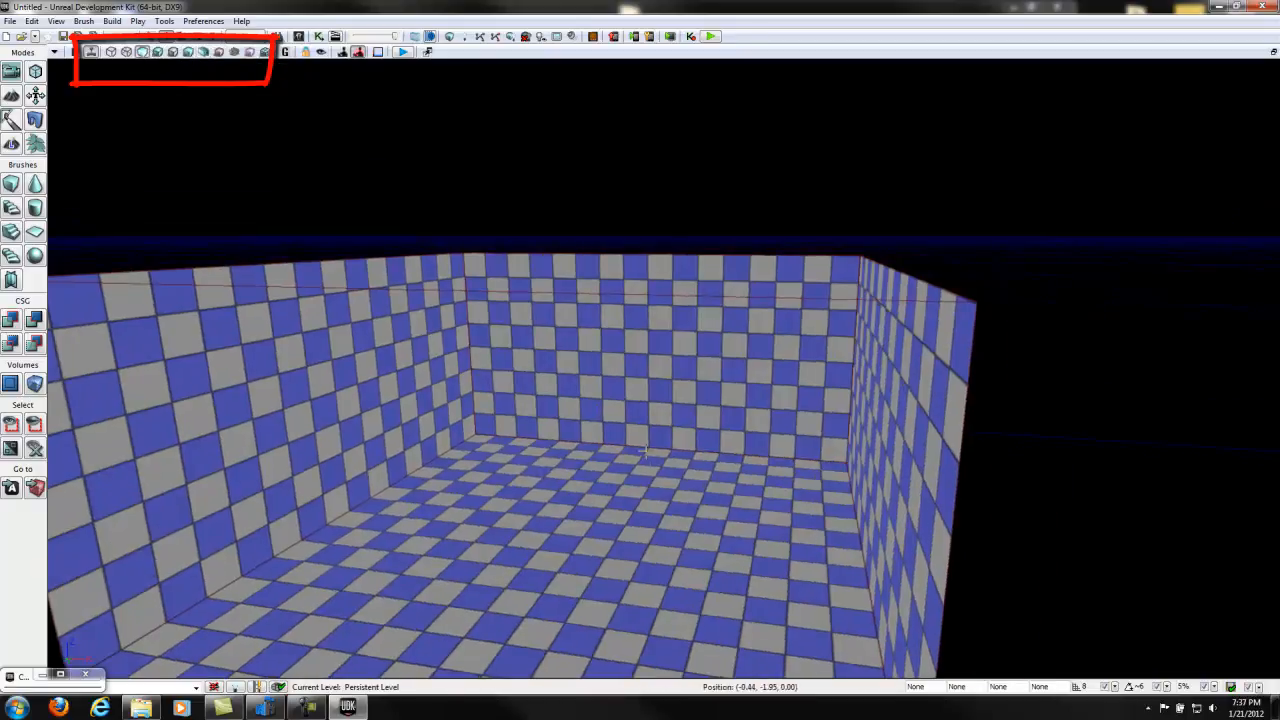
left_click_drag(611, 229, 651, 459)
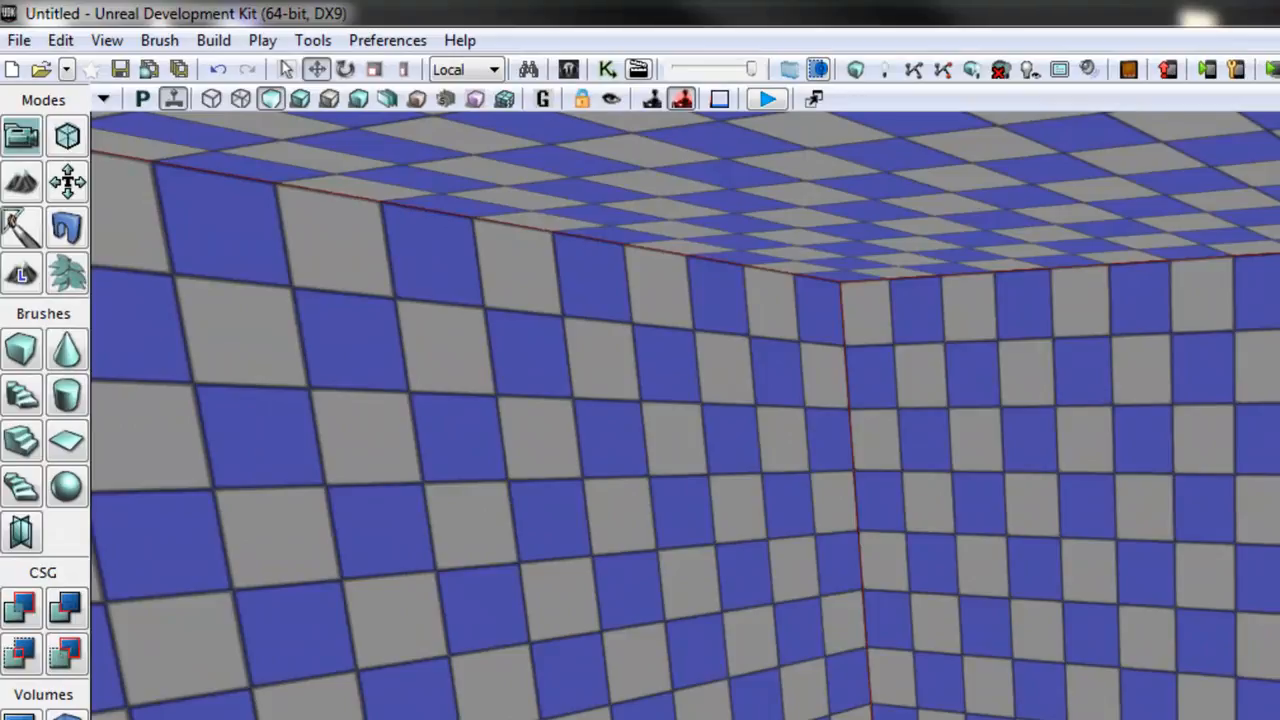
right_click_drag(134, 259, 100, 195)
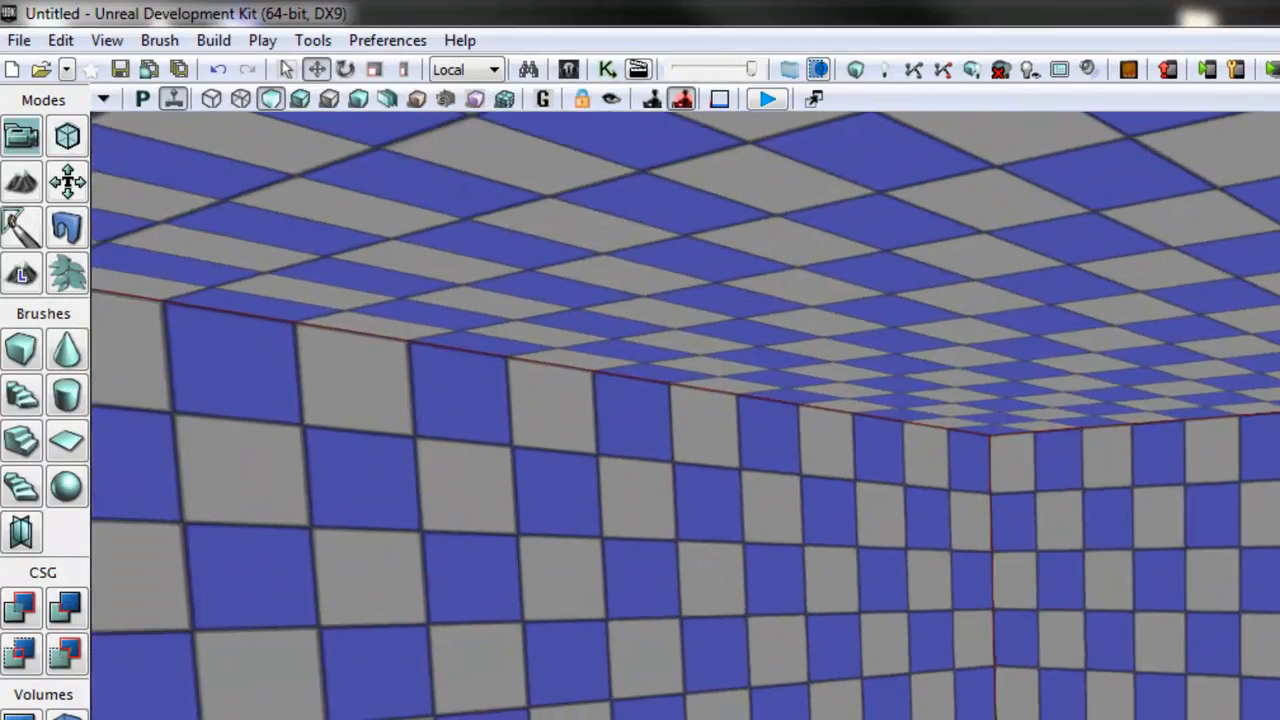
Save the map as Ch3-start.udk in the Unit02 maps folder, replacing the existing file.
left_click(19, 40)
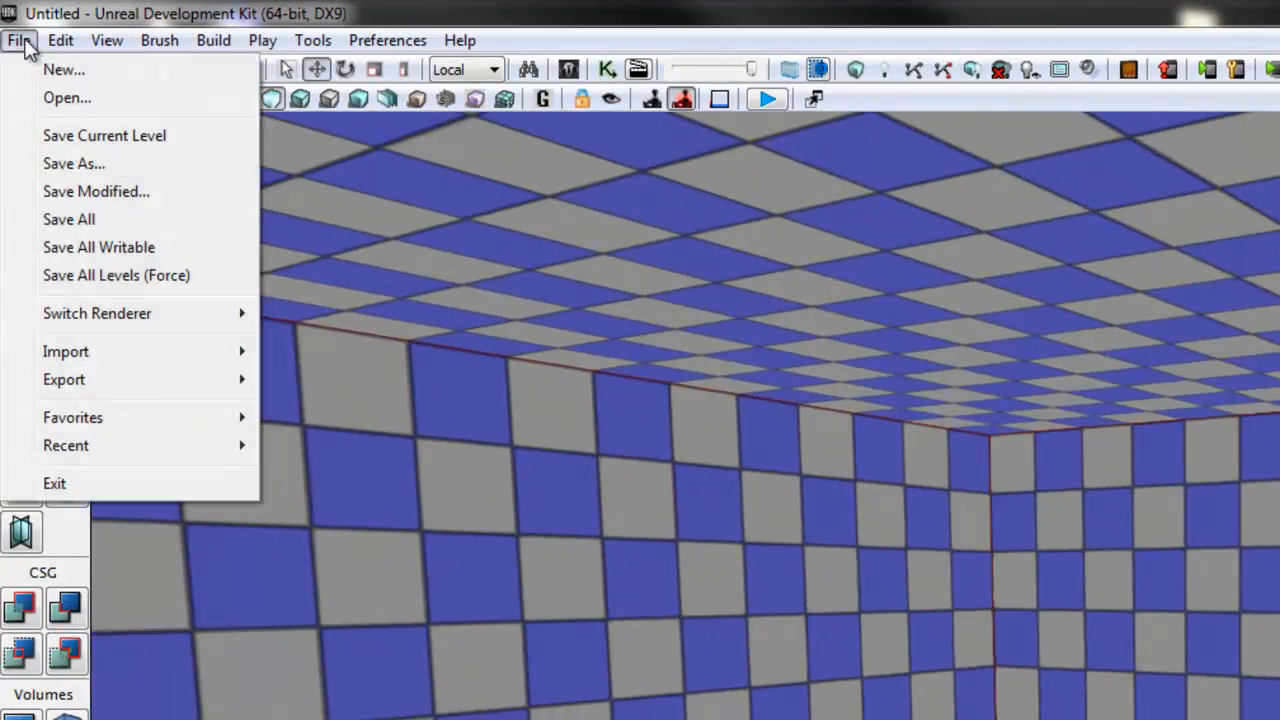
left_click(78, 172)
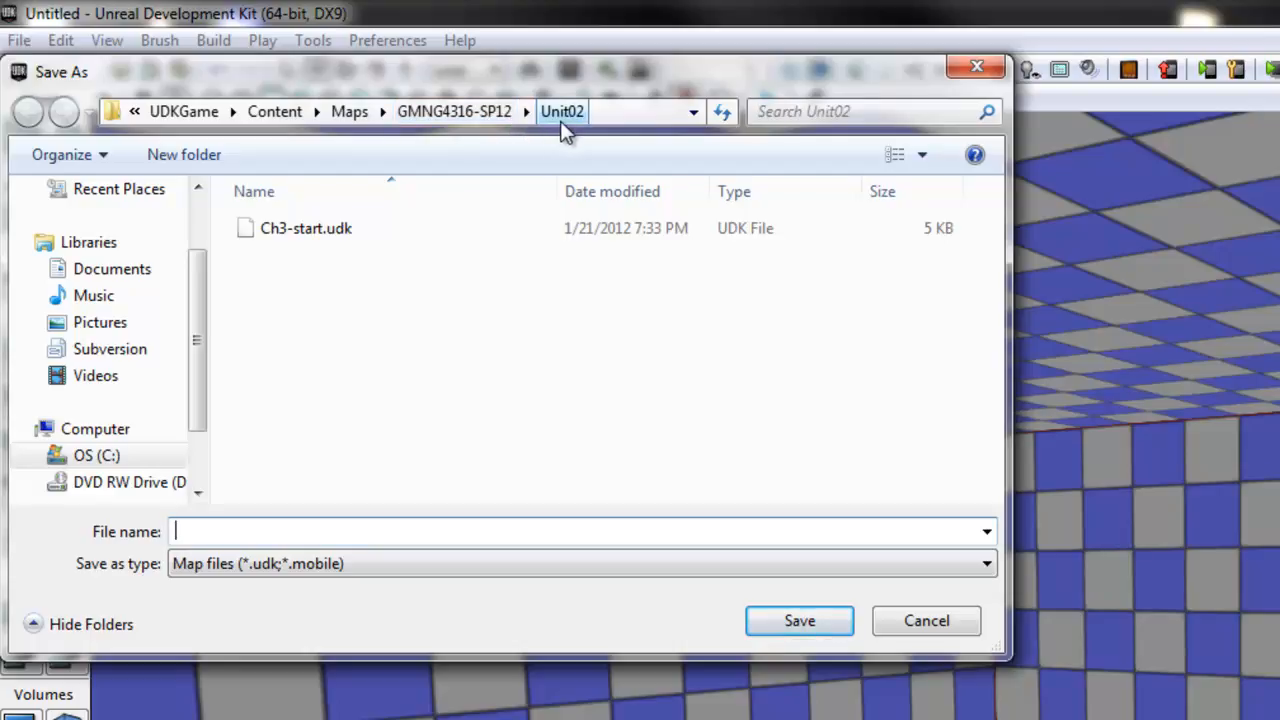
left_click(290, 235)
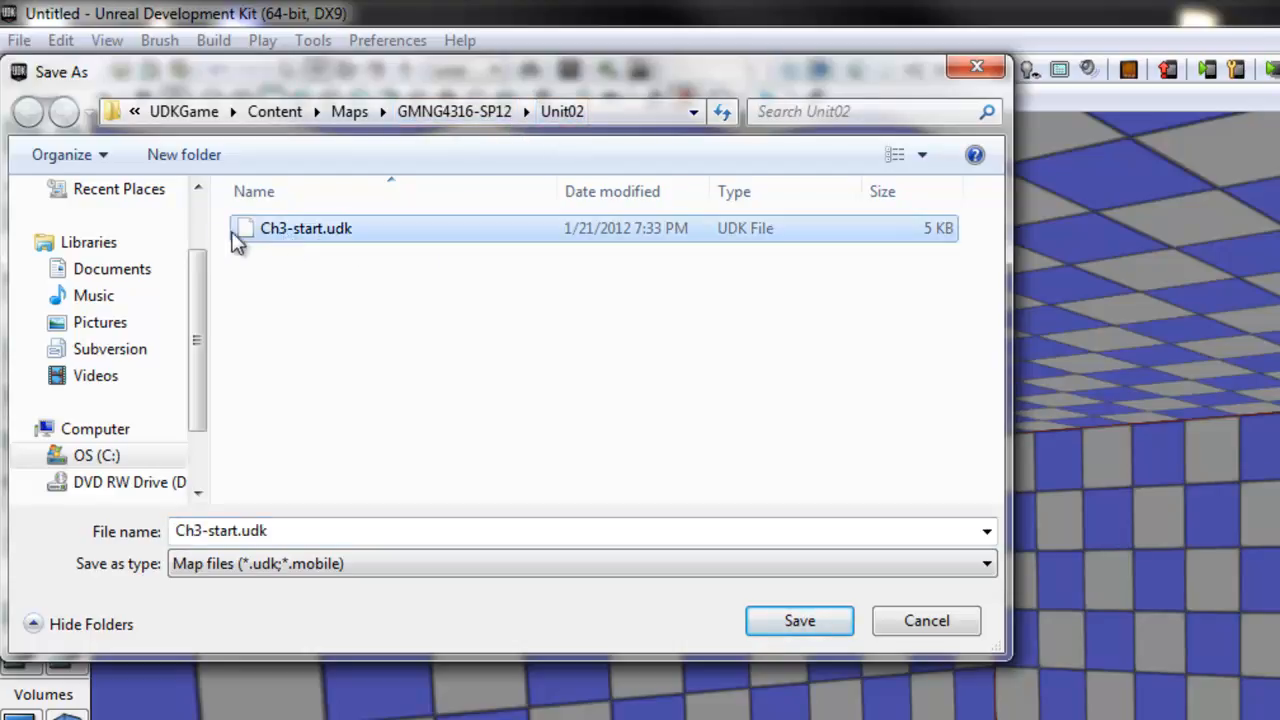
left_click(782, 621)
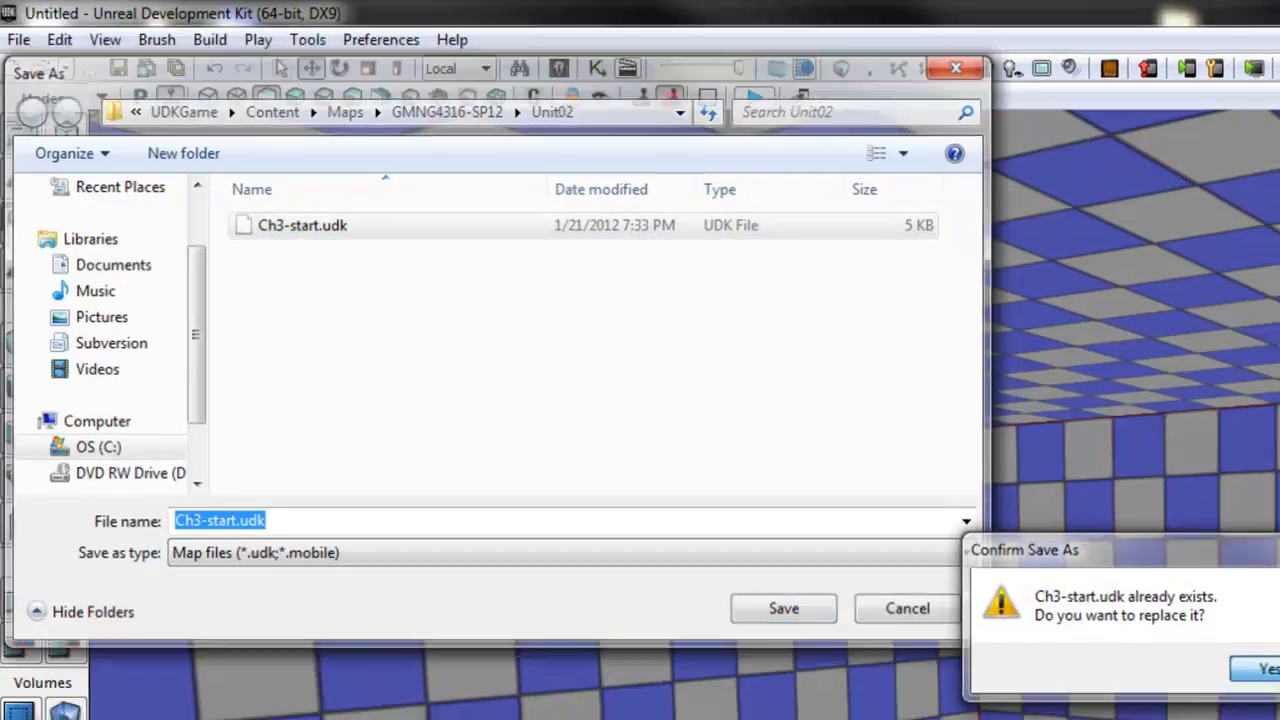
left_click(1270, 679)
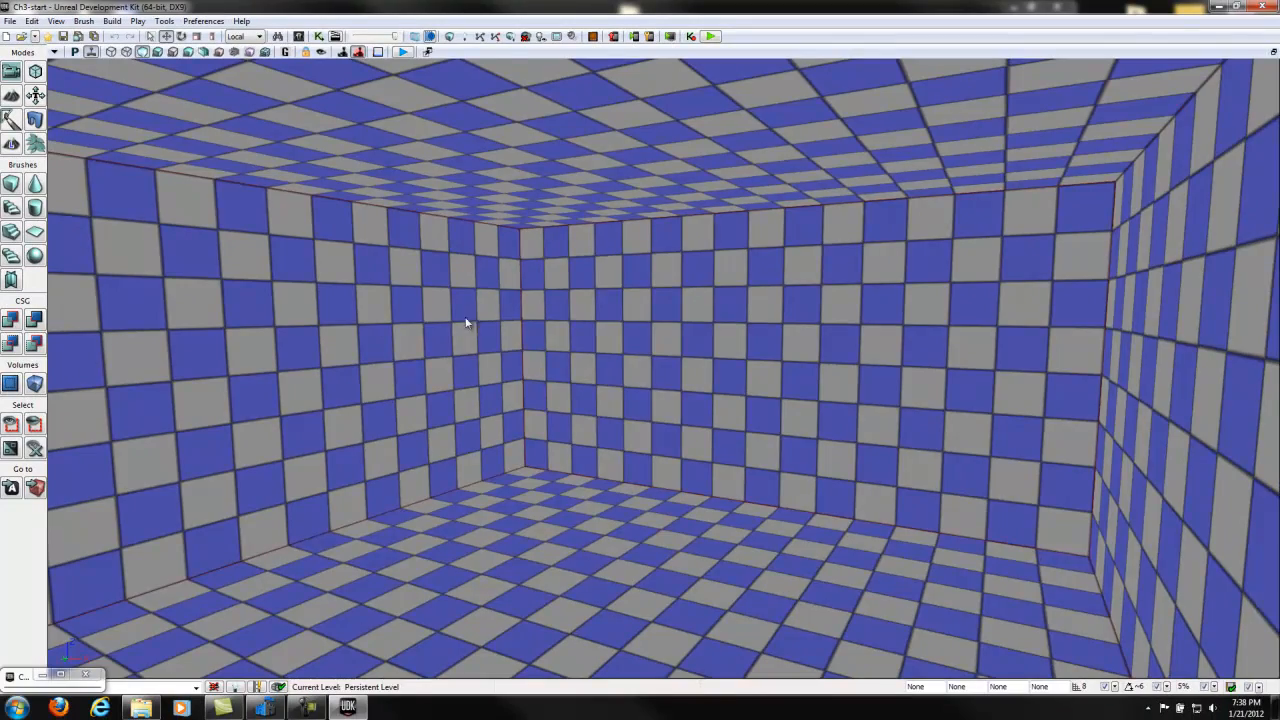
Test-play the level from a spot on the room's floor and exit the preview.
mouse_move(465, 322)
right_mouse_down()
mouse_move(664, 275)
mouse_move(502, 286)
mouse_move(352, 385)
mouse_move(404, 332)
mouse_move(470, 322)
right_mouse_up()
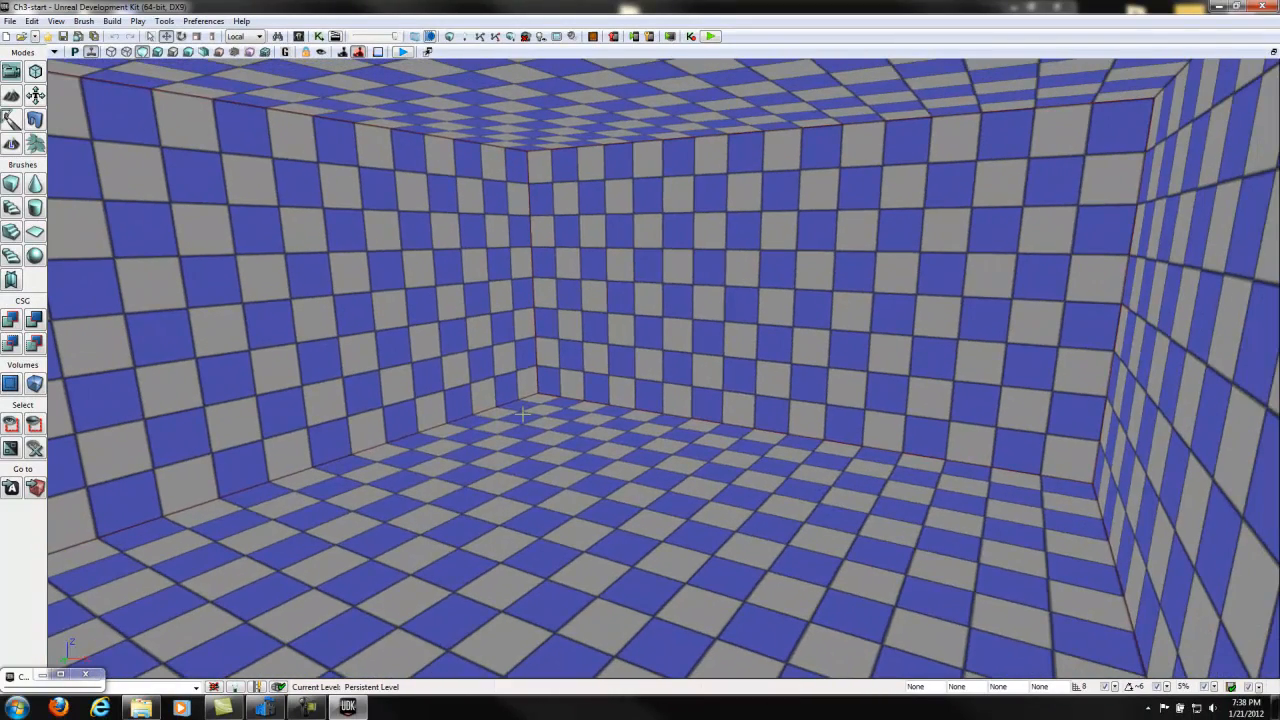
right_click(601, 568)
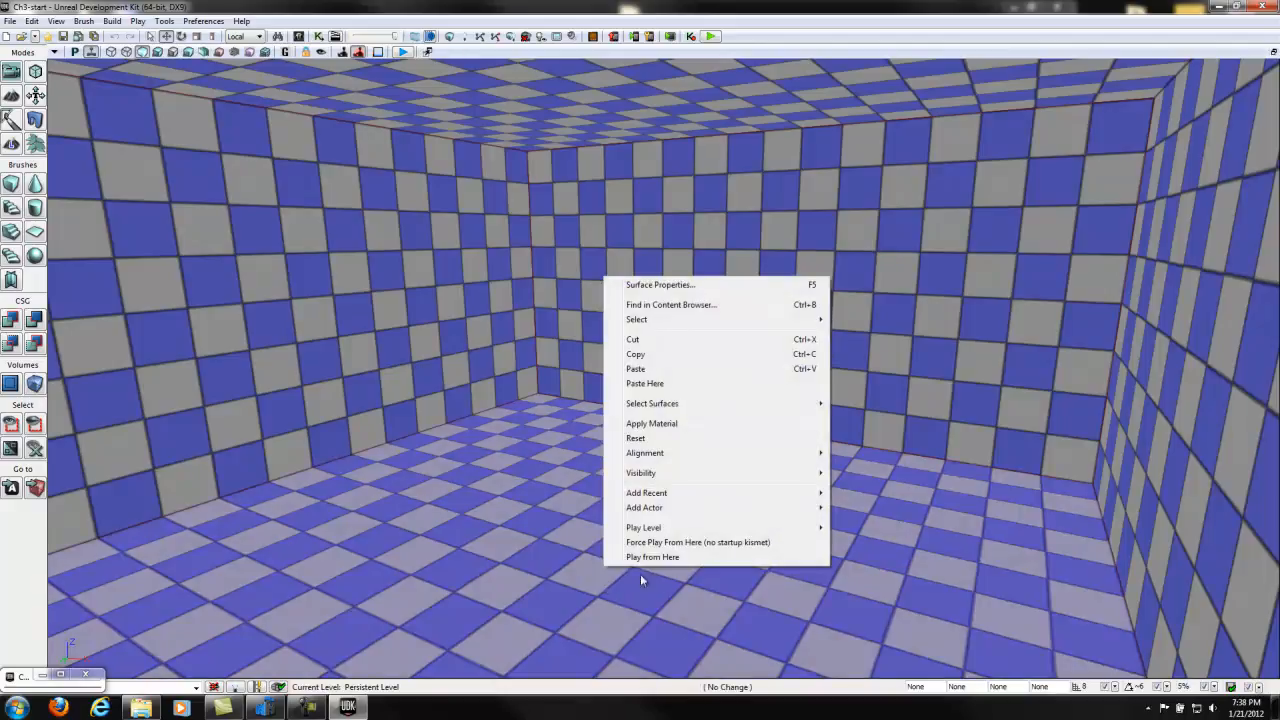
left_click(676, 558)
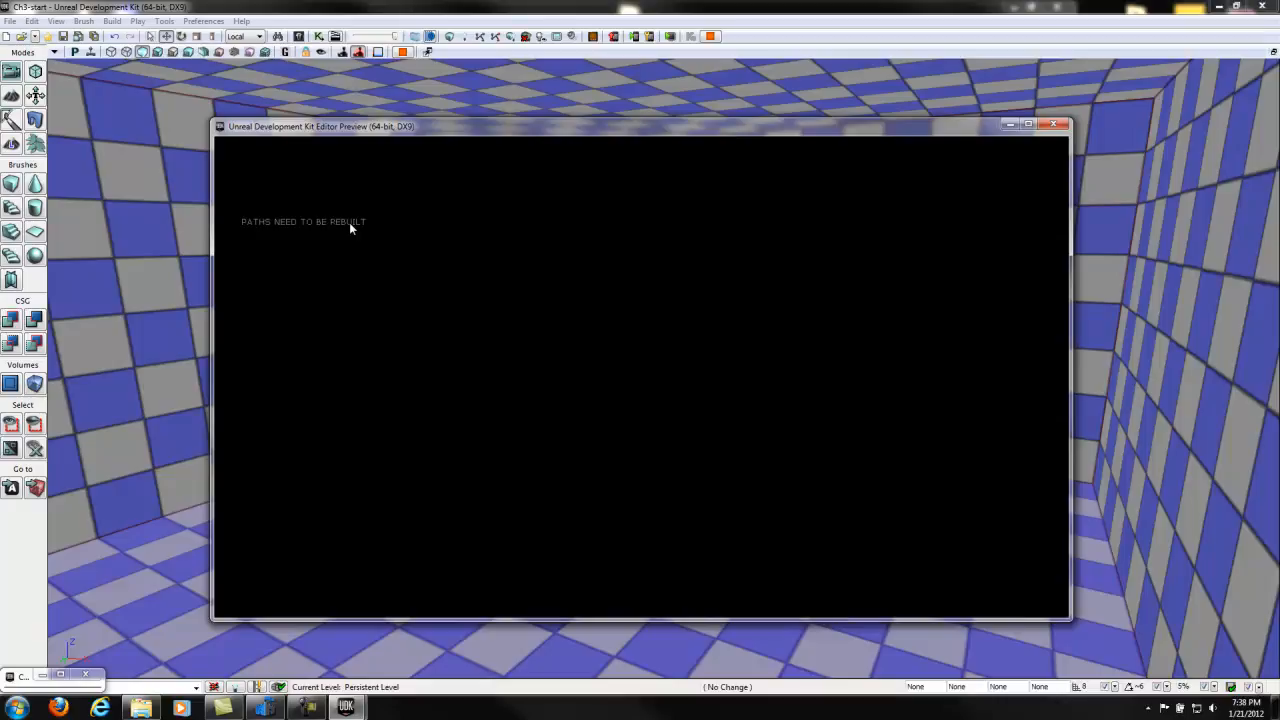
key("Escape")
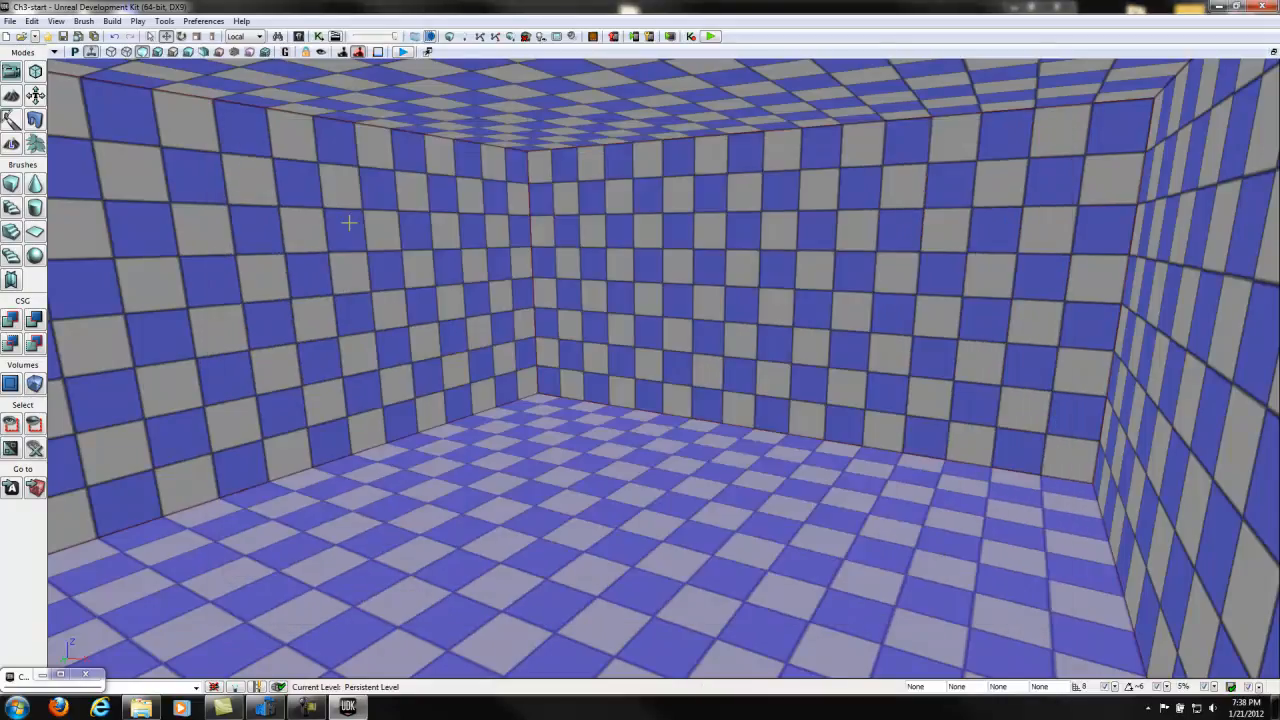
Build the map's geometry and its lighting at Preview quality with Use Lightmass turned off, dismissing the map checks.
left_click(450, 37)
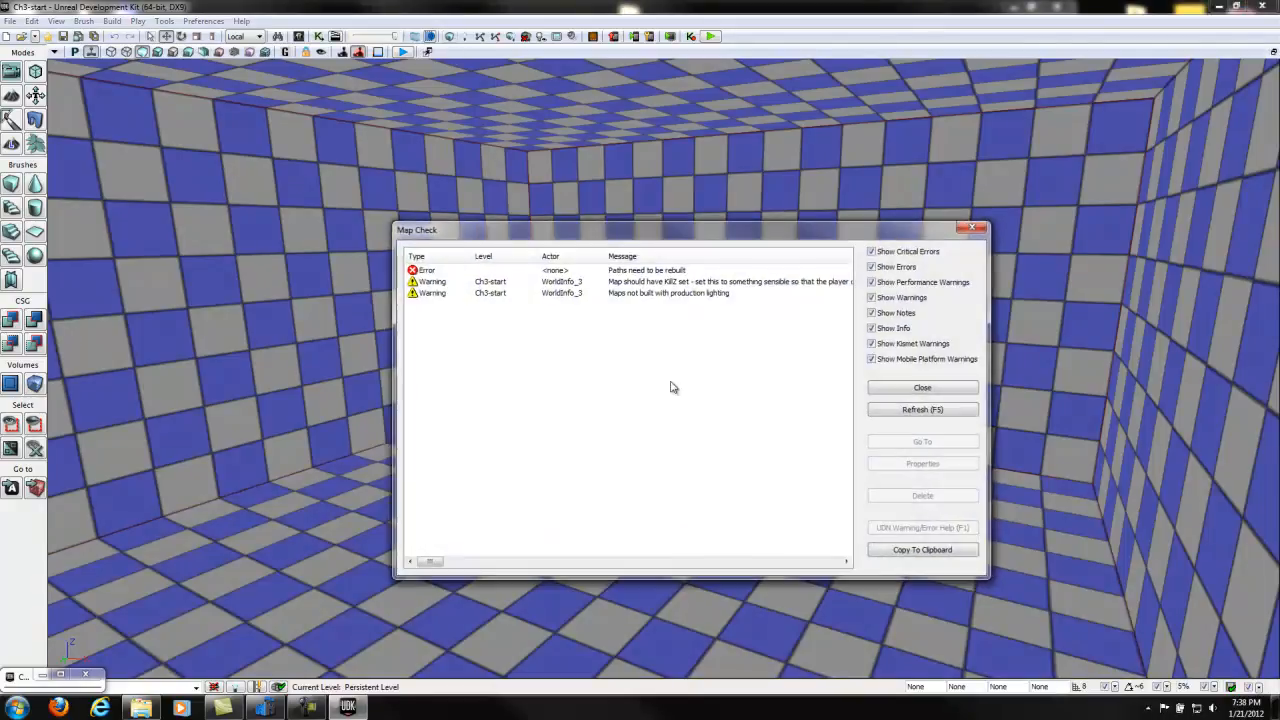
left_click(922, 388)
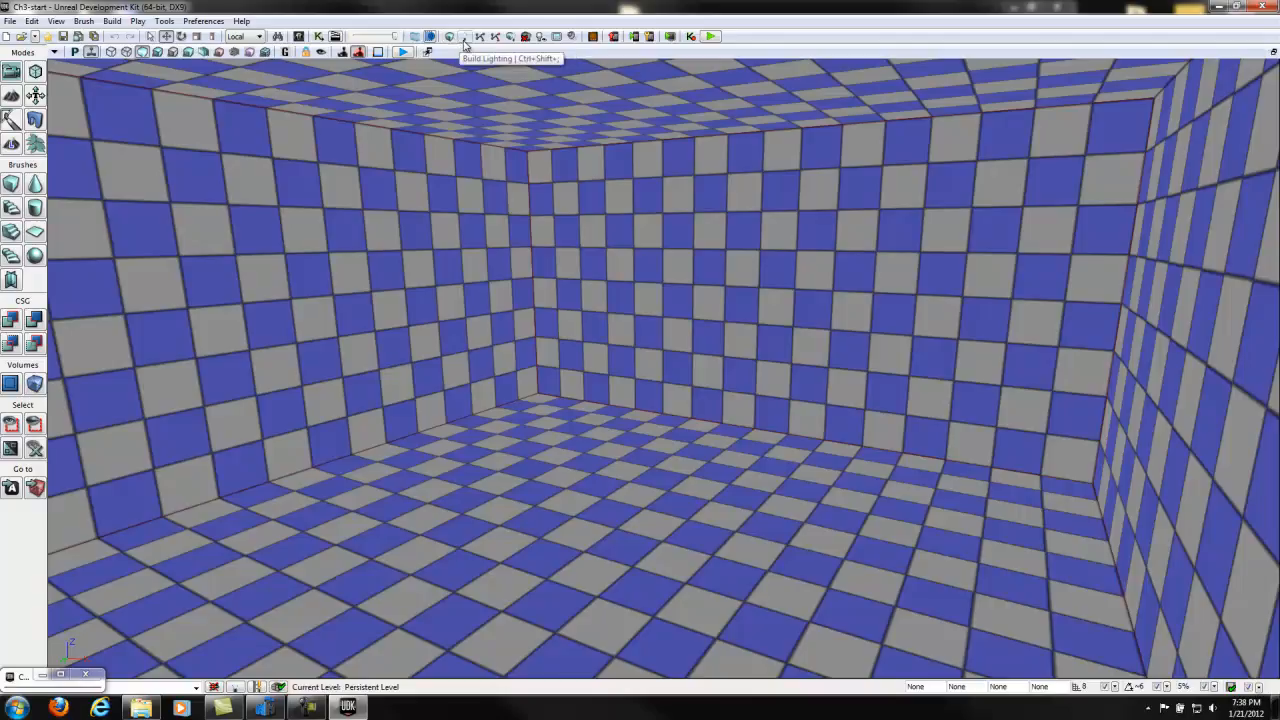
left_click(465, 42)
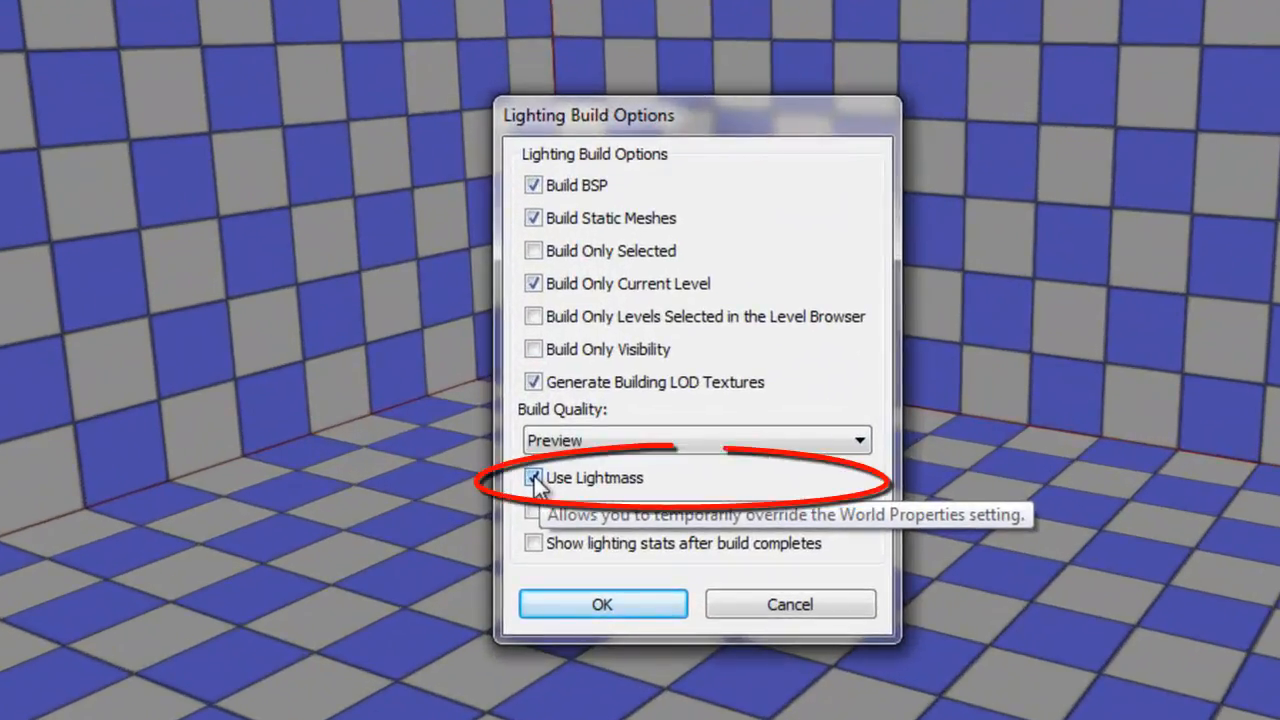
left_click(524, 455)
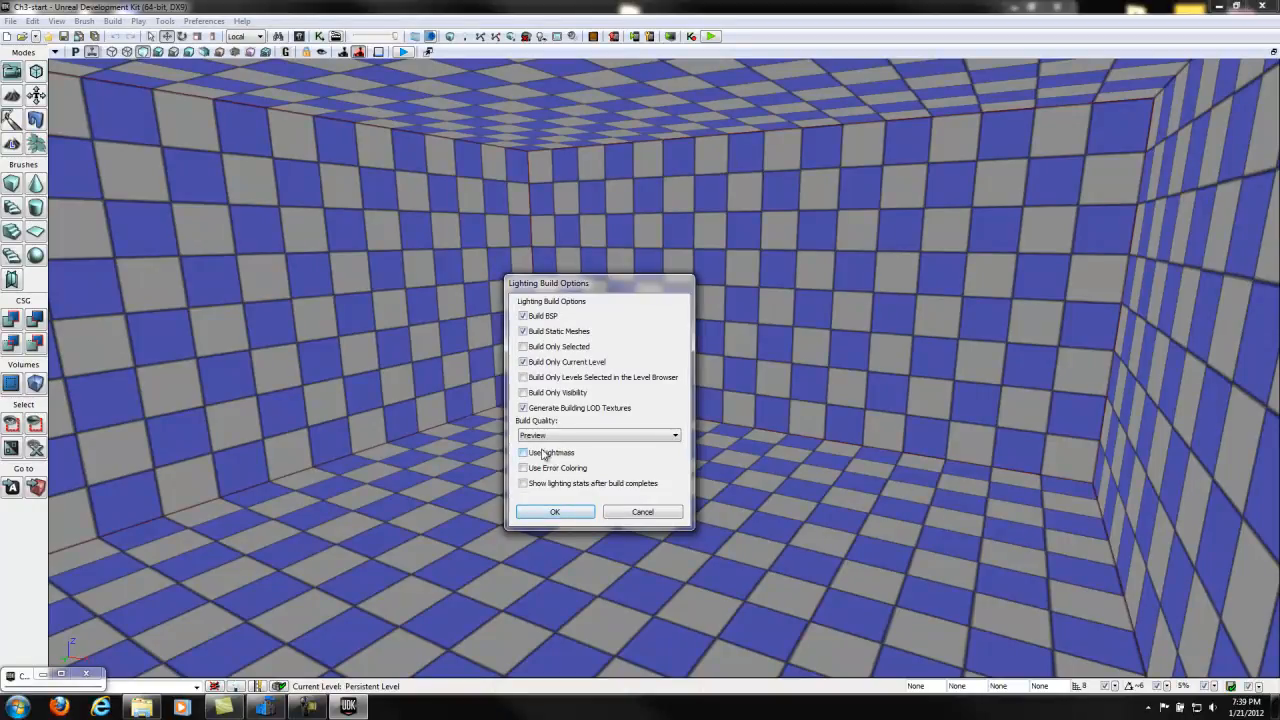
left_click(558, 511)
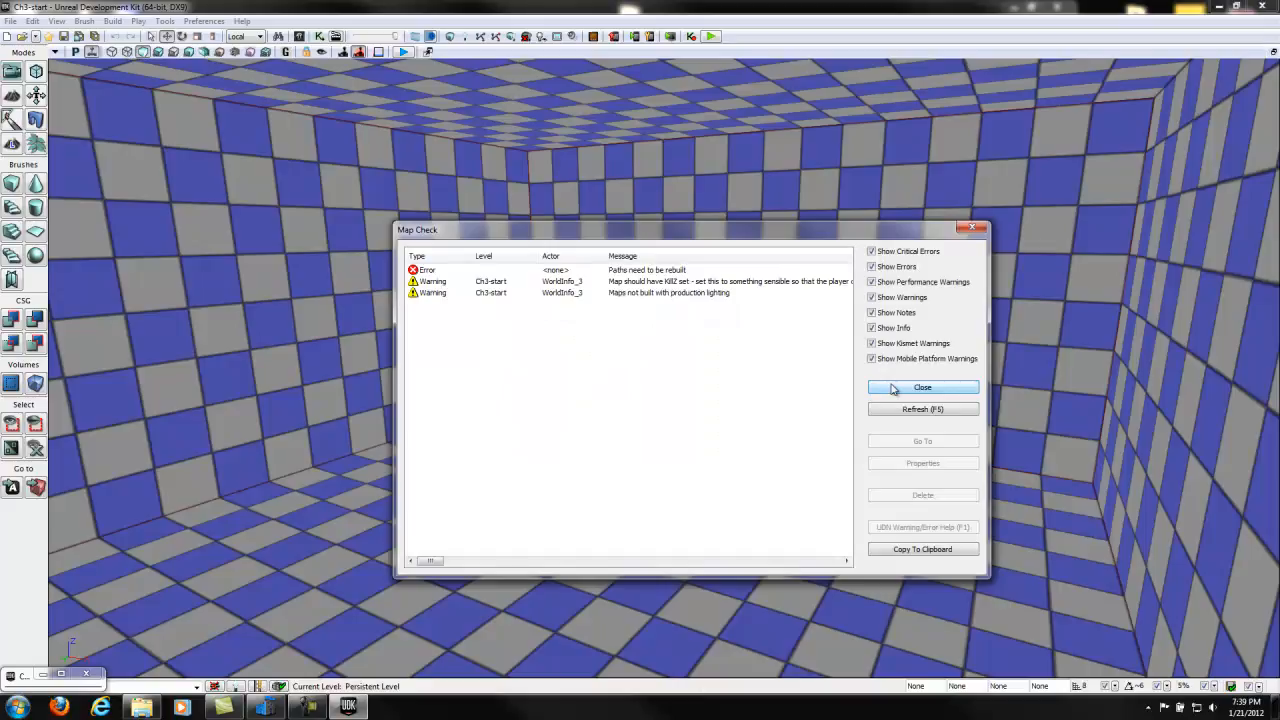
left_click(894, 389)
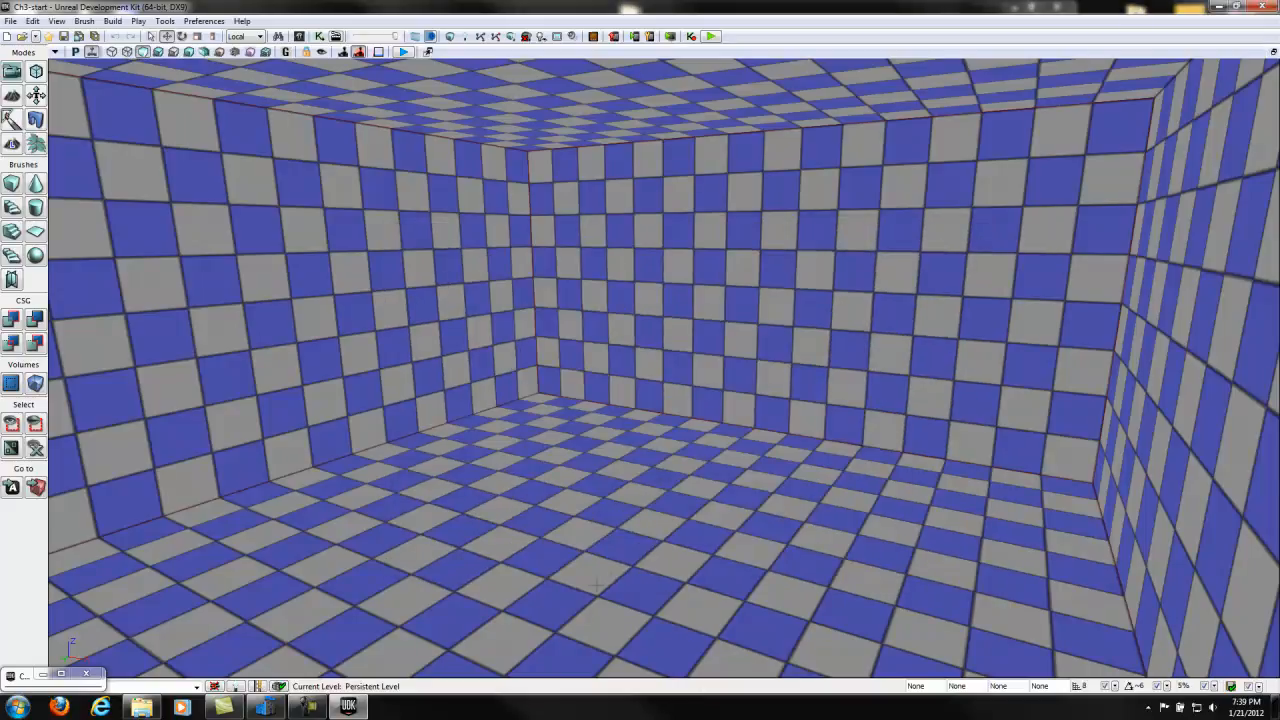
Test-play the level from a spot on the room's floor and exit the preview.
right_click(597, 580)
left_click(630, 565)
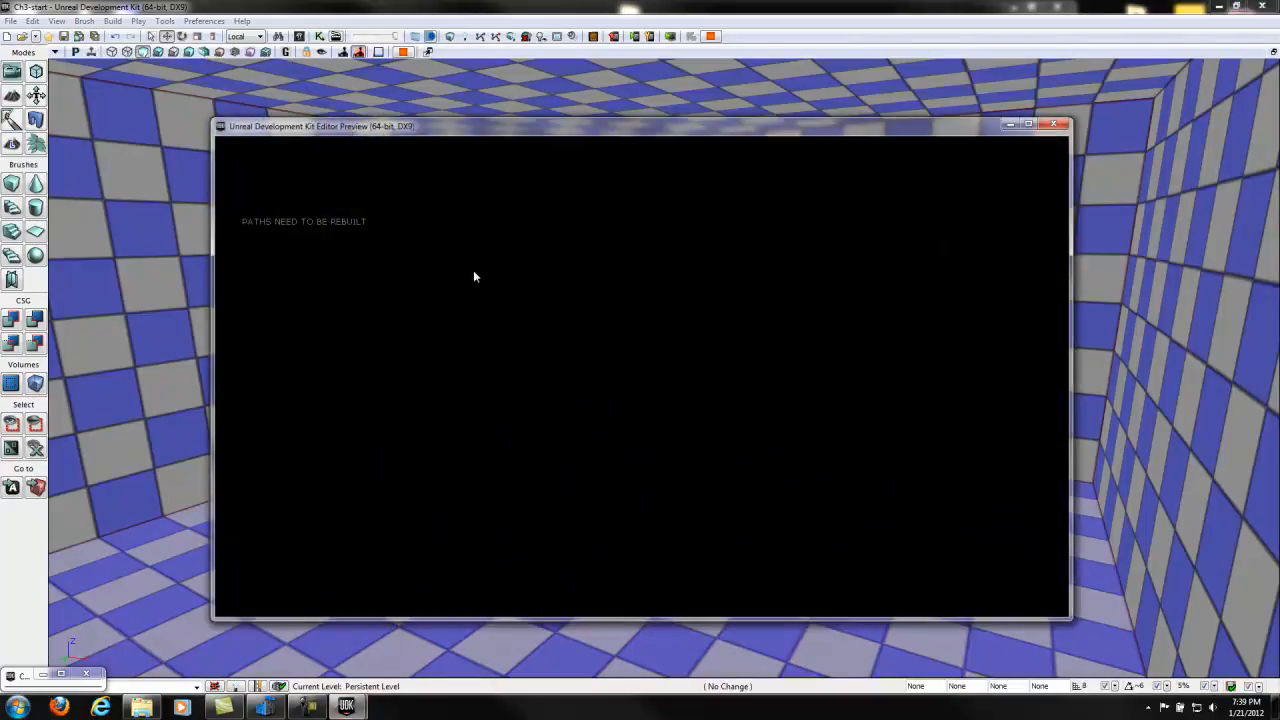
key("Escape")
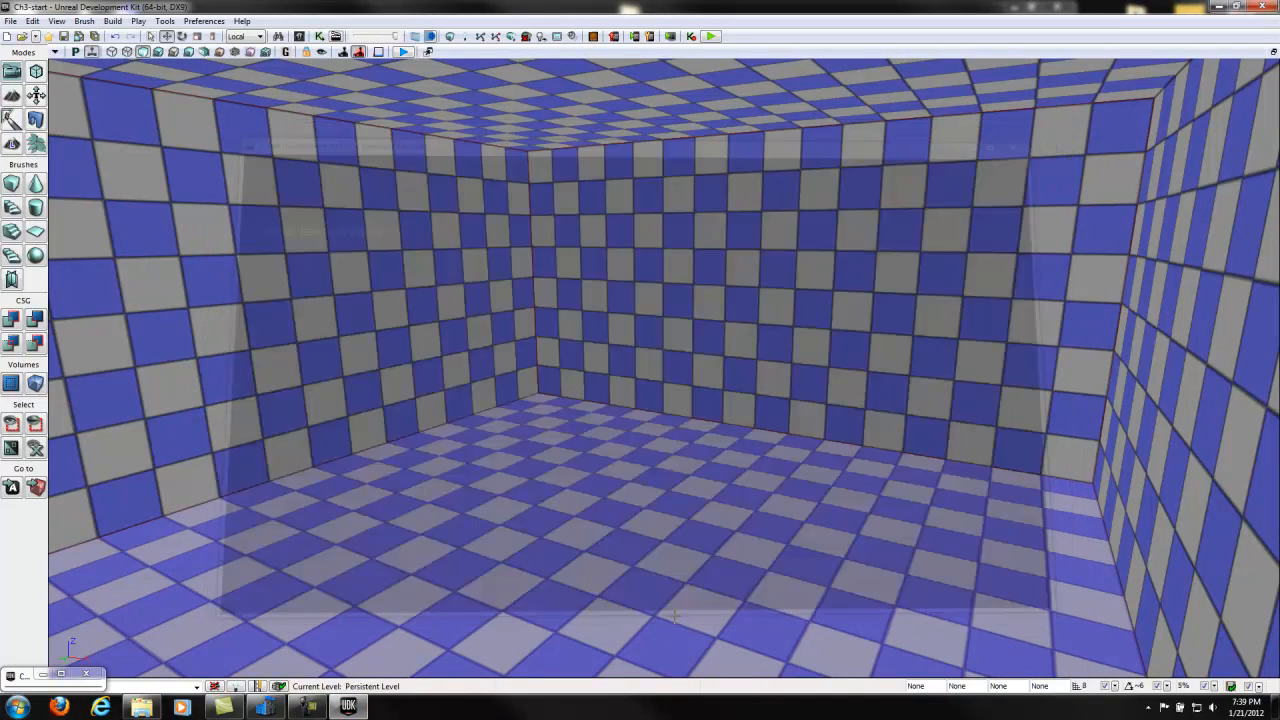
Restore the four-viewport layout and bring the whole room into sight in the perspective, side, front and top views.
right_click_drag(648, 349, 741, 285)
left_click_drag(764, 244, 701, 330)
right_click_drag(701, 330, 577, 355)
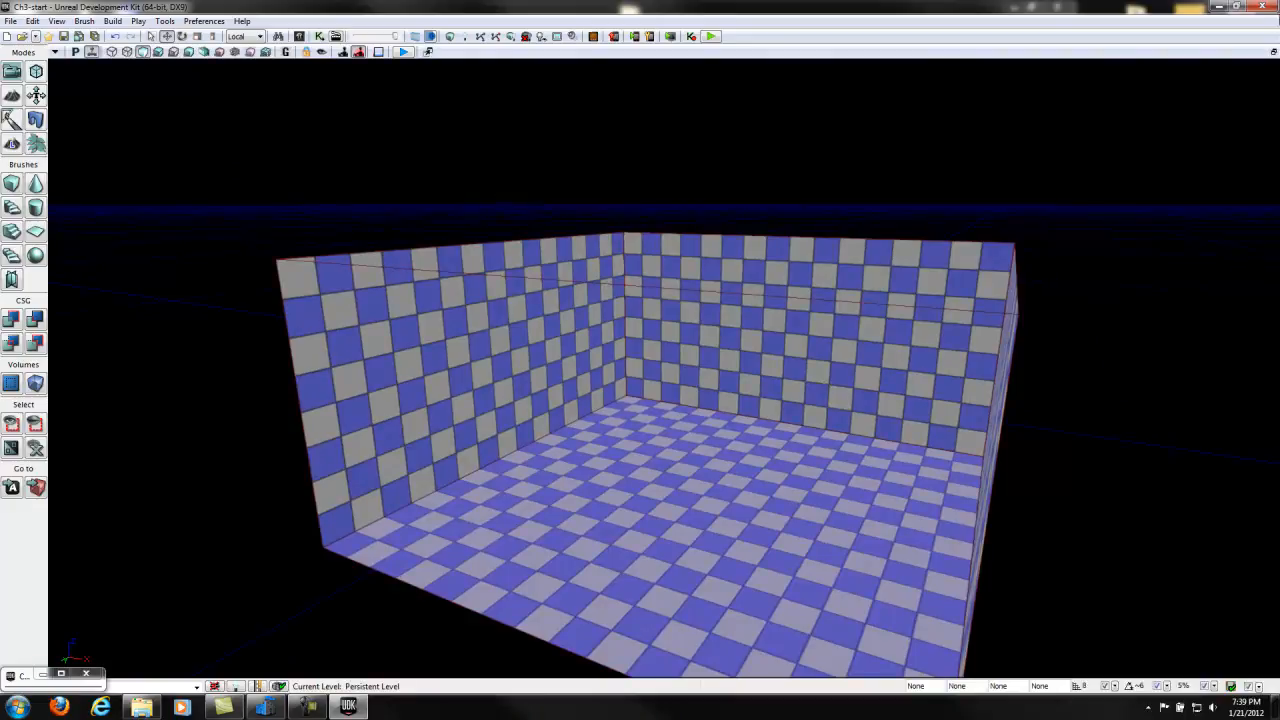
left_click(1273, 51)
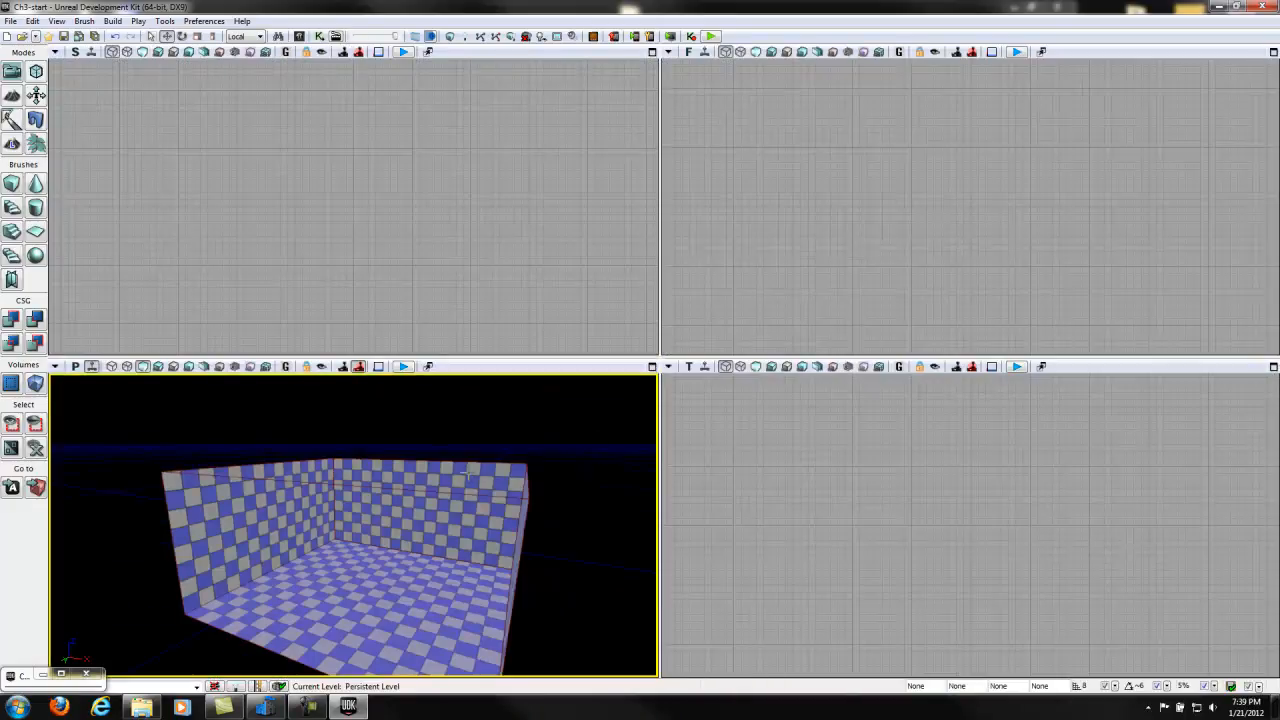
right_click_drag(504, 488, 472, 420)
left_click(386, 277)
scroll(392, 270, "down", 5)
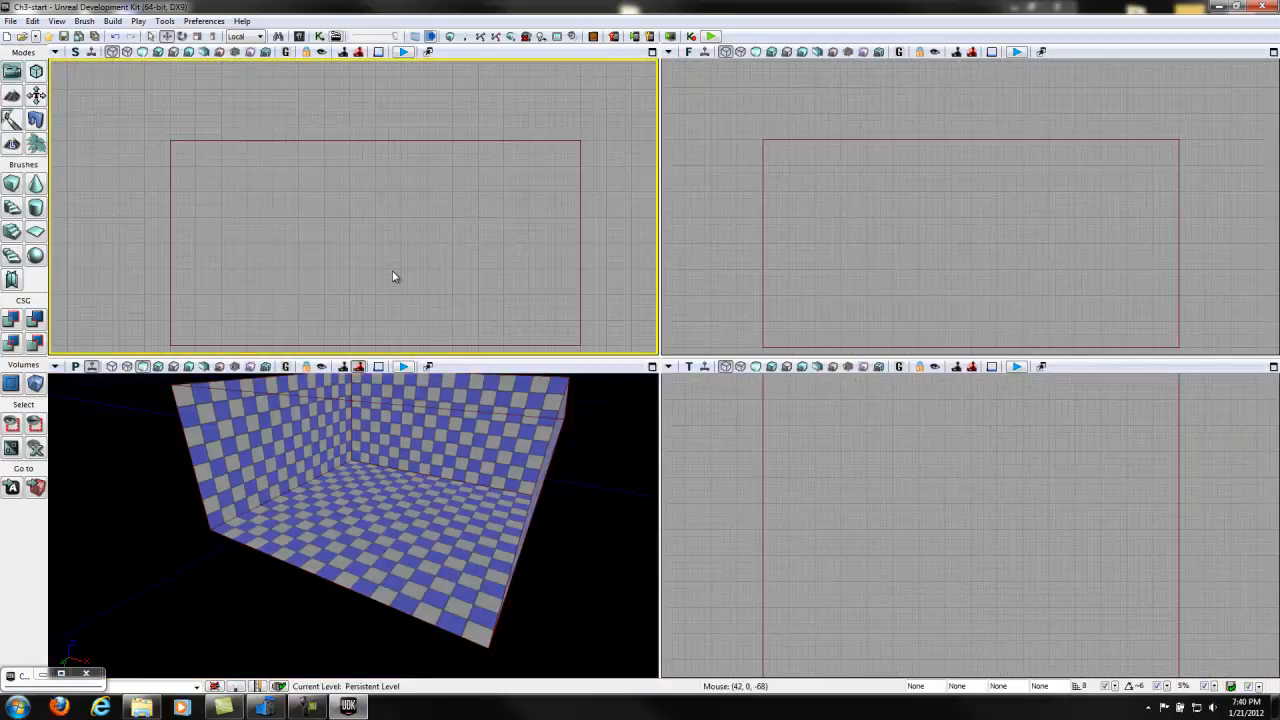
left_click(880, 258)
scroll(880, 258, "down", 3)
left_click(588, 252)
left_click_drag(588, 252, 600, 186)
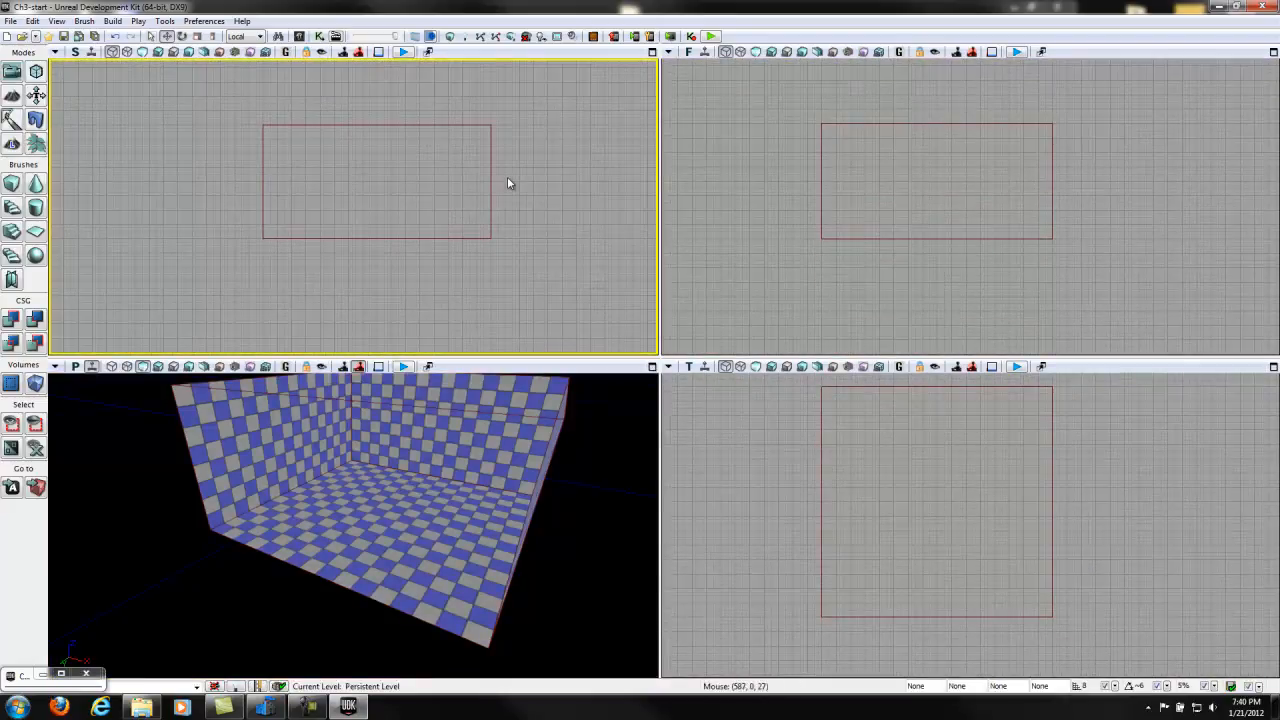
Move the builder brush out of the room in the side view, lower and just clear of the room's negative X side.
left_click(455, 236)
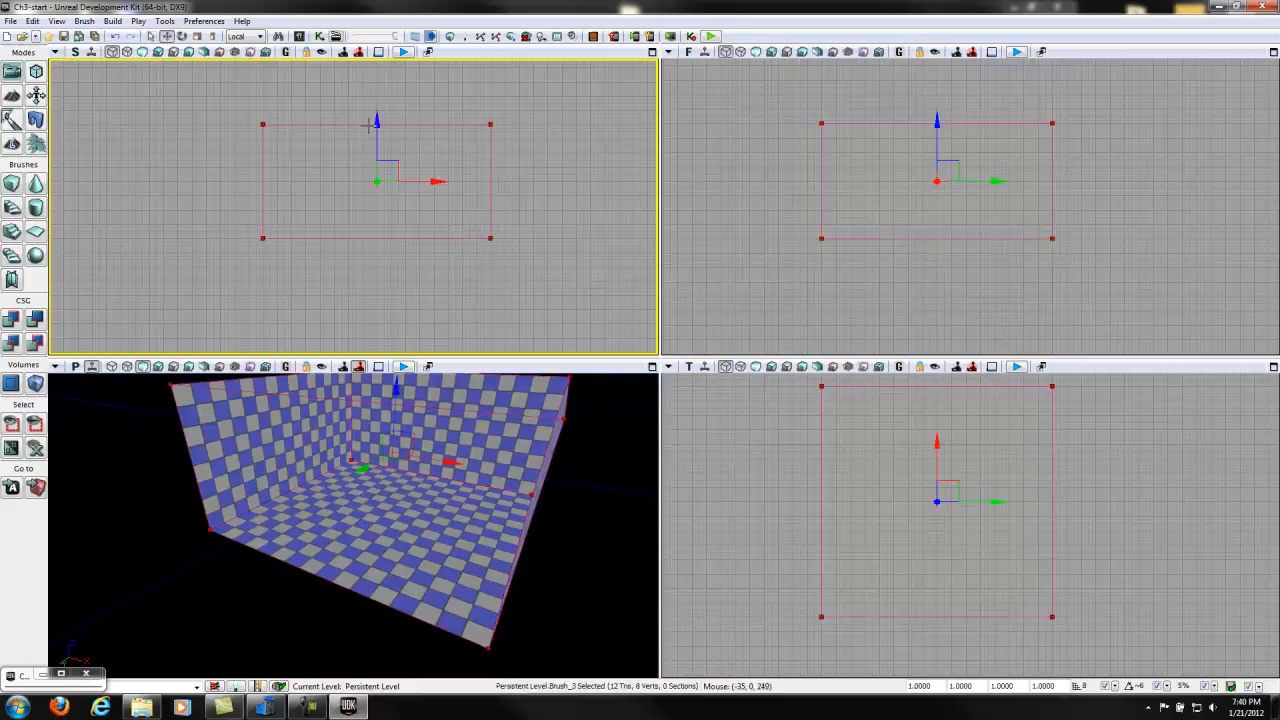
mouse_move(375, 122)
left_mouse_down()
mouse_move(374, 171)
mouse_move(289, 214)
mouse_move(263, 249)
mouse_move(278, 297)
left_mouse_up()
left_click_drag(437, 251, 212, 244)
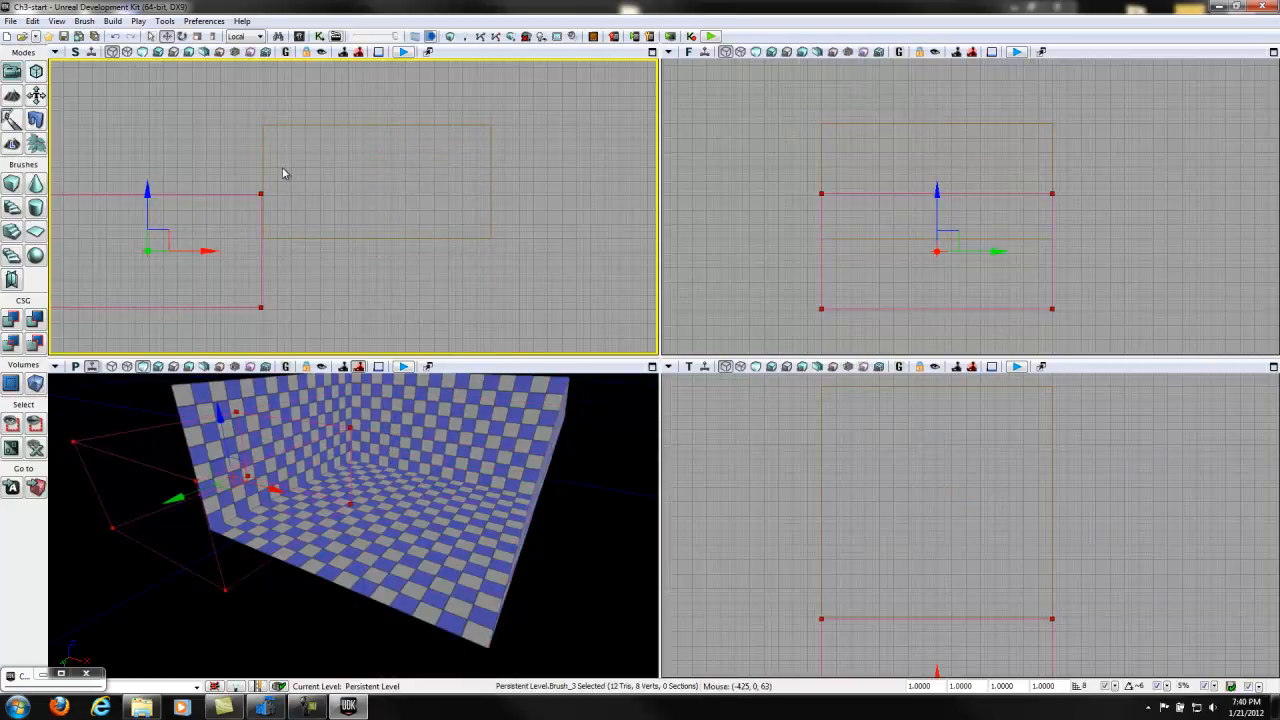
left_click_drag(194, 251, 162, 249)
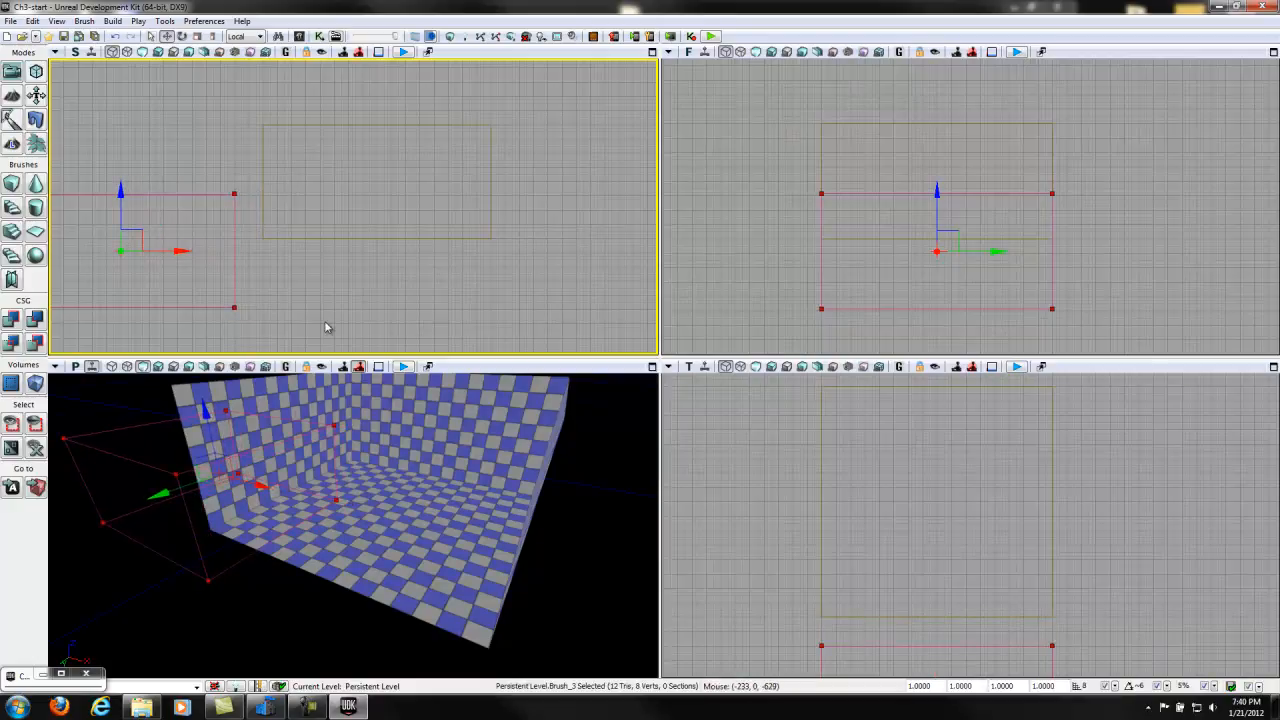
Select the room's subtractive brush, centre the orthographic views on it and clear the selection.
left_click(352, 238)
left_click(410, 207)
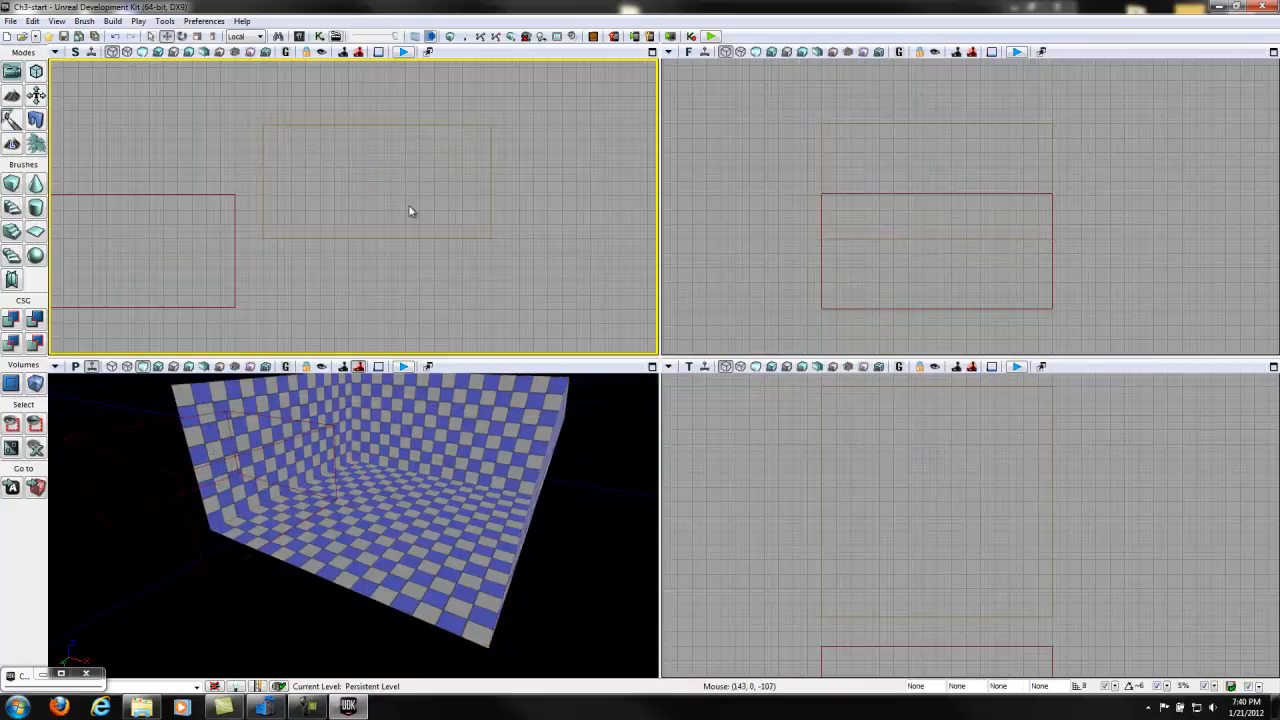
left_click(395, 231)
key("Home")
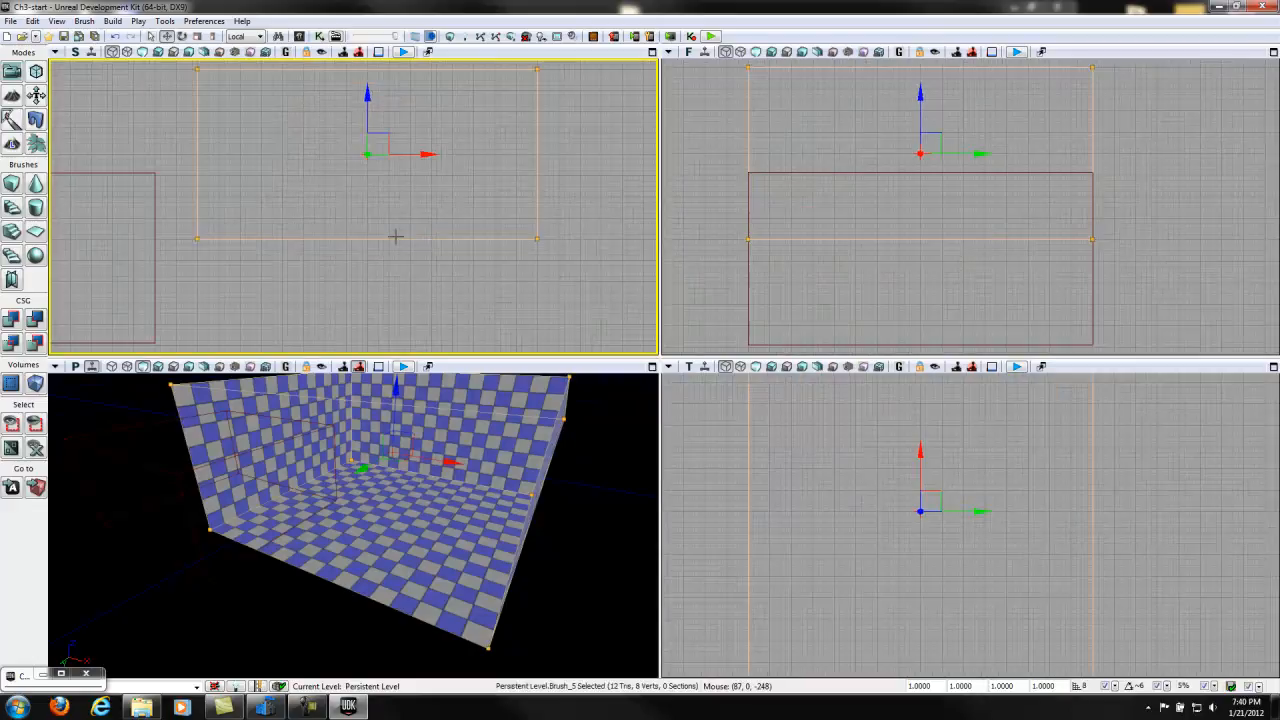
left_click(573, 136)
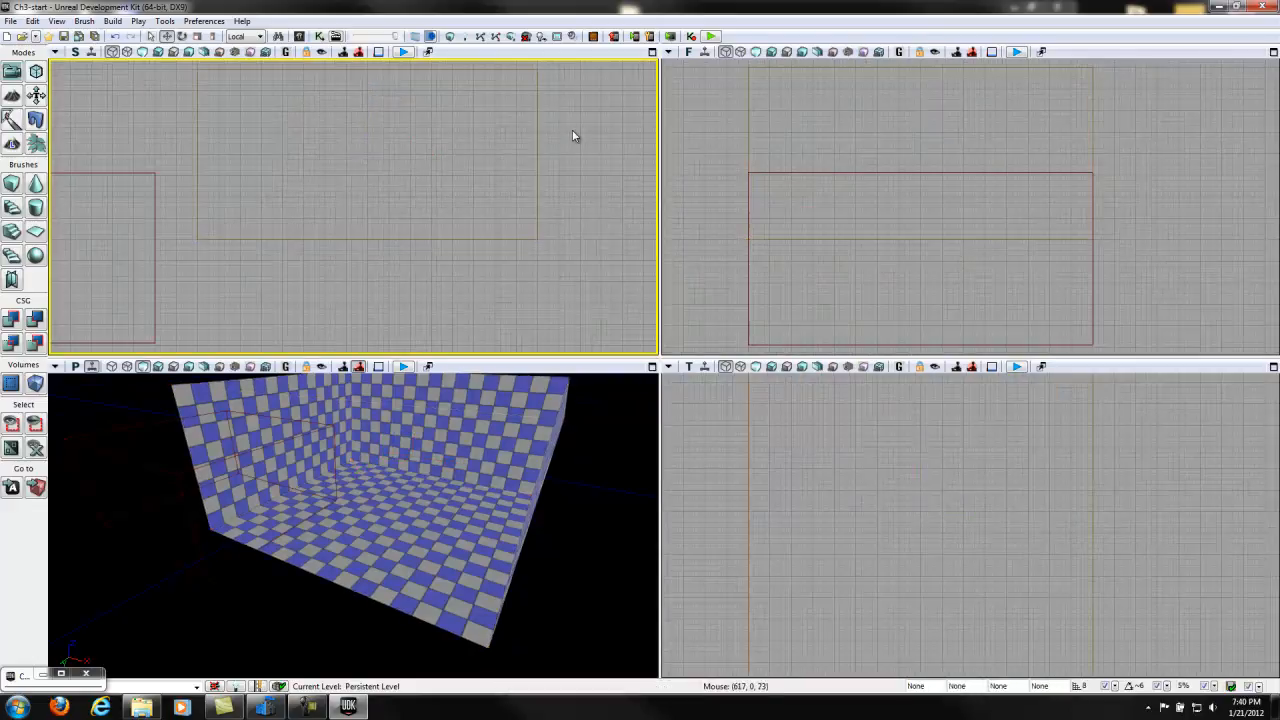
Examine how the room and the displaced builder brush sit relative to each other in the side, front and top views.
middle_click_drag(589, 208, 591, 215)
right_click(564, 83)
left_click(561, 129)
mouse_move(569, 149)
left_mouse_down()
mouse_move(566, 203)
mouse_move(578, 198)
left_mouse_up()
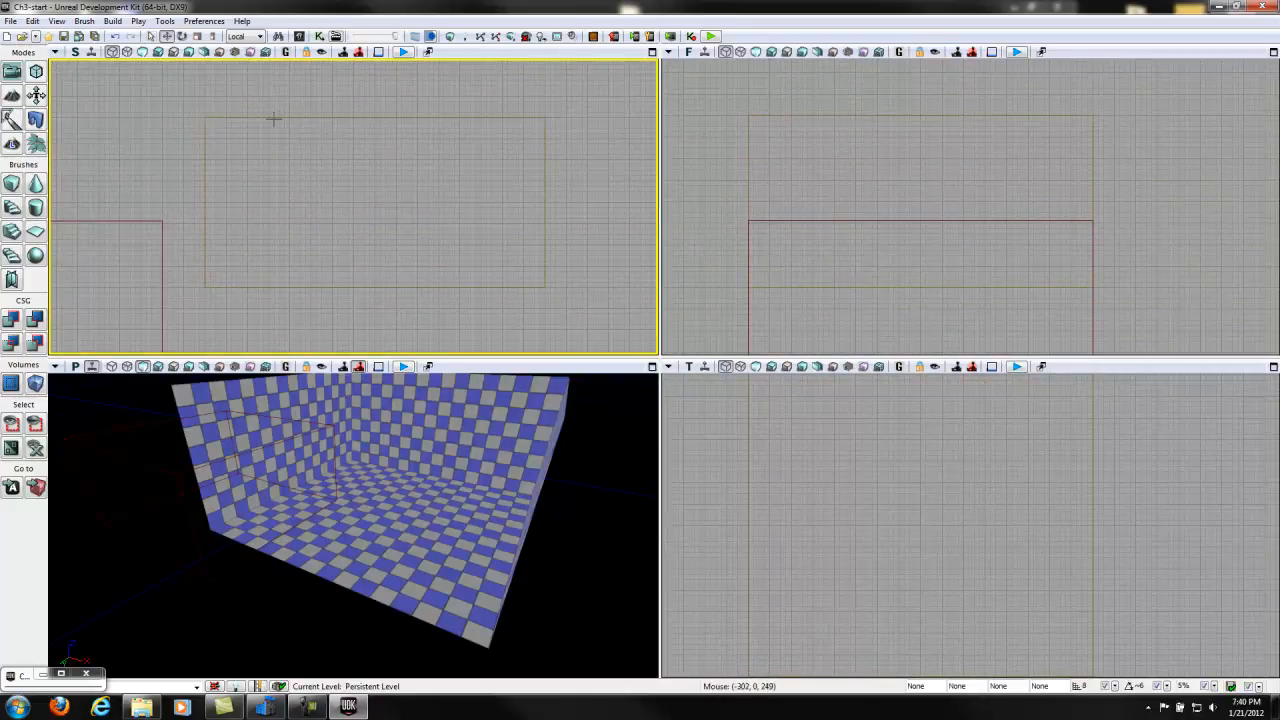
left_click(1134, 277)
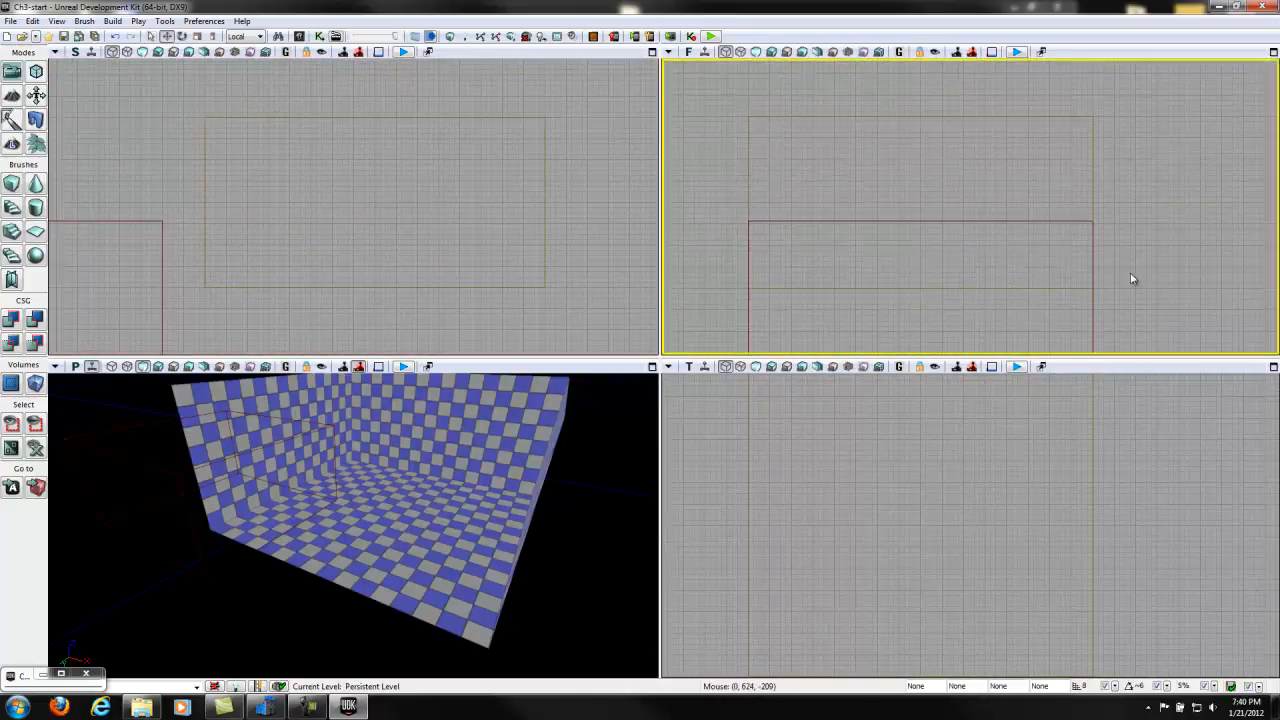
left_click(601, 105)
left_click(988, 144)
left_click(470, 129)
left_click(803, 420)
scroll(801, 410, "down", 3)
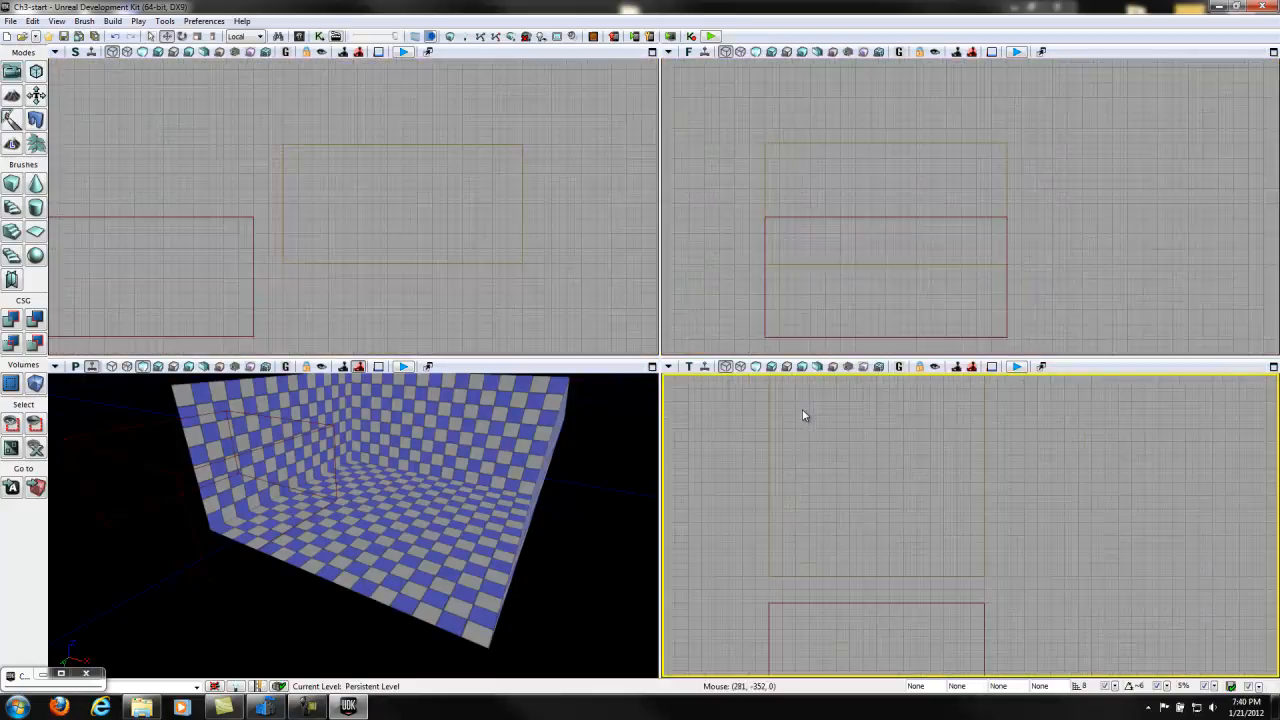
scroll(805, 408, "down", 2)
mouse_move(966, 451)
left_mouse_down()
mouse_move(1006, 543)
mouse_move(808, 412)
left_mouse_up()
mouse_move(523, 203)
left_mouse_down()
mouse_move(543, 214)
mouse_move(538, 201)
left_mouse_up()
scroll(538, 201, "up", 1)
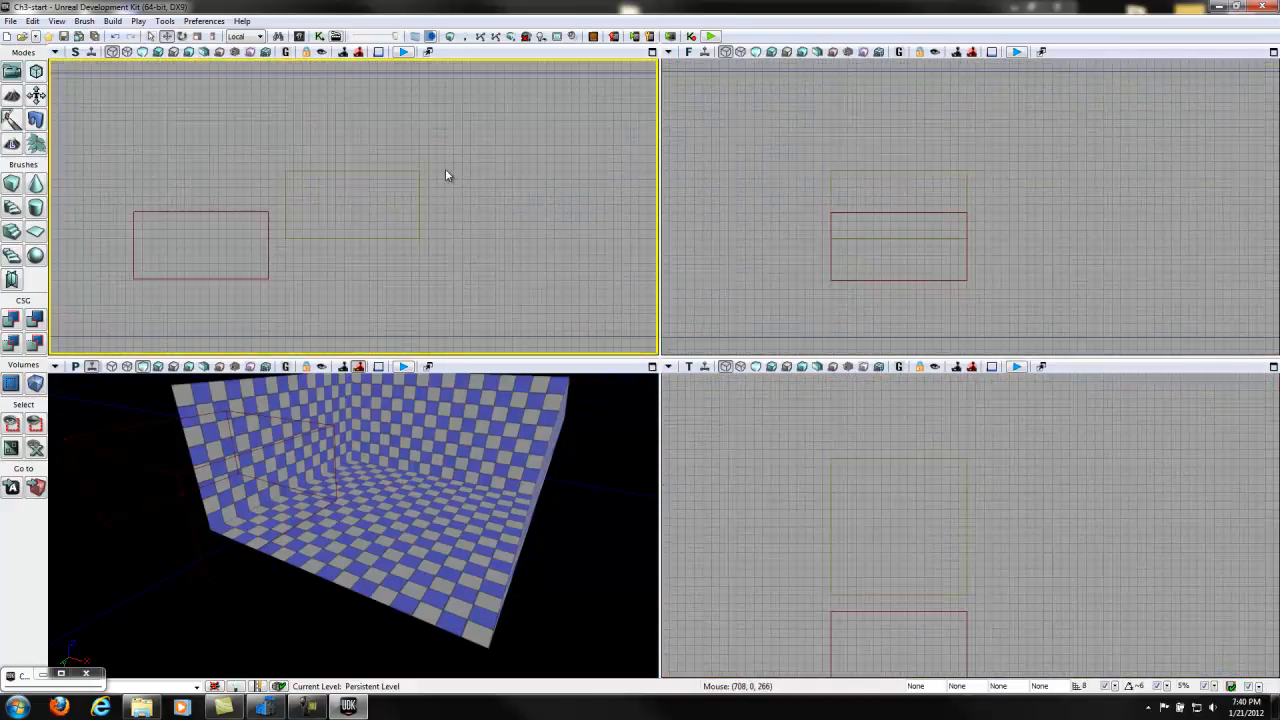
Build an 8-sided cylinder as the builder brush, with Z 1024 and outer radius 512, leaving it non-hollow.
left_click(390, 170)
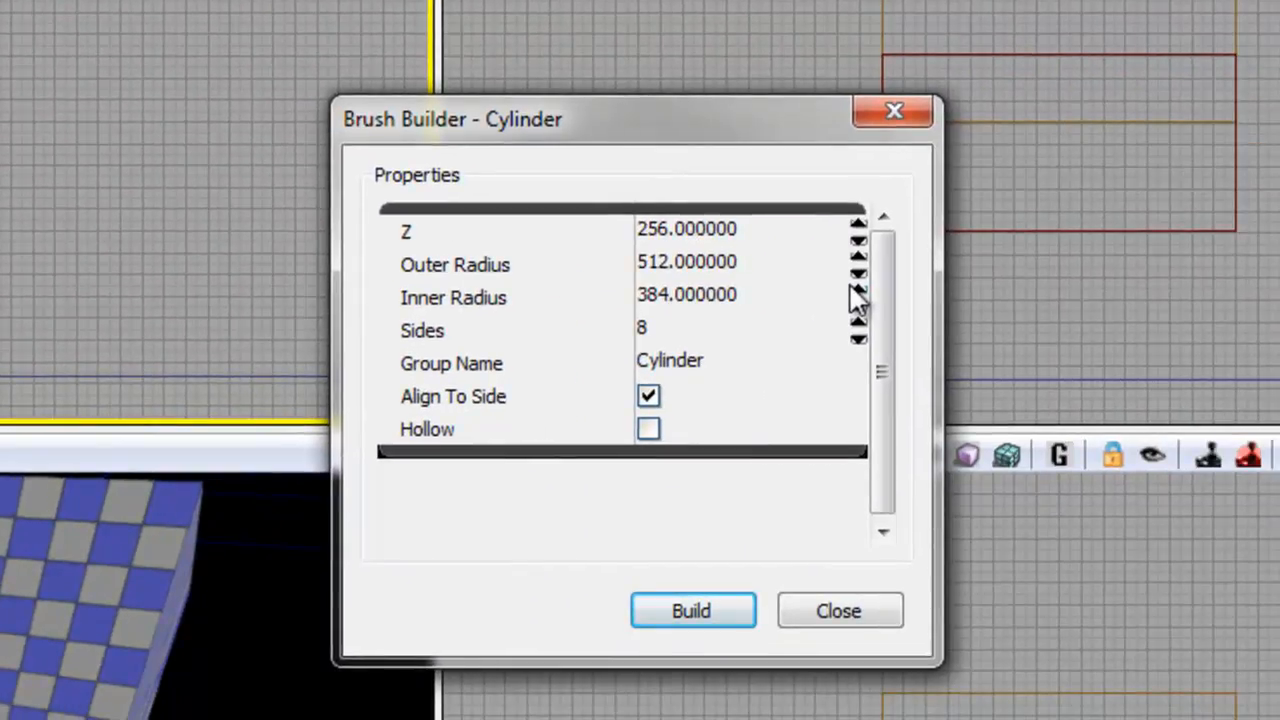
left_click(815, 238)
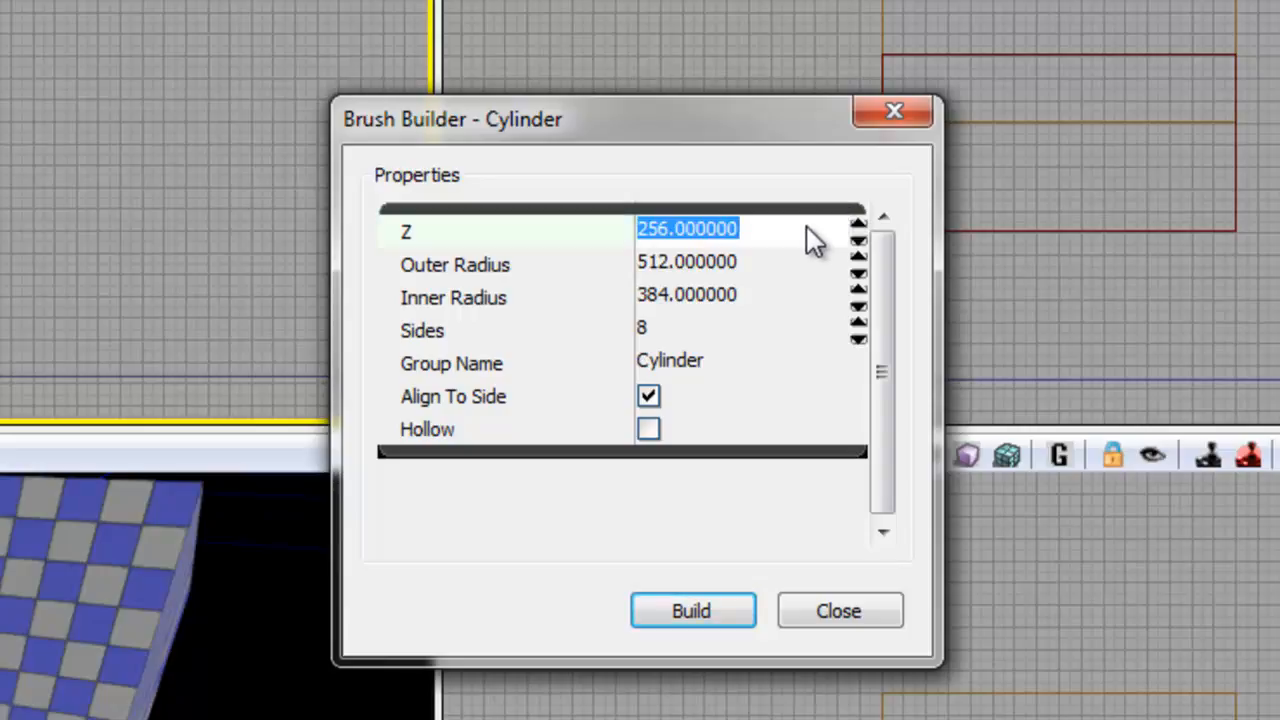
type("512")
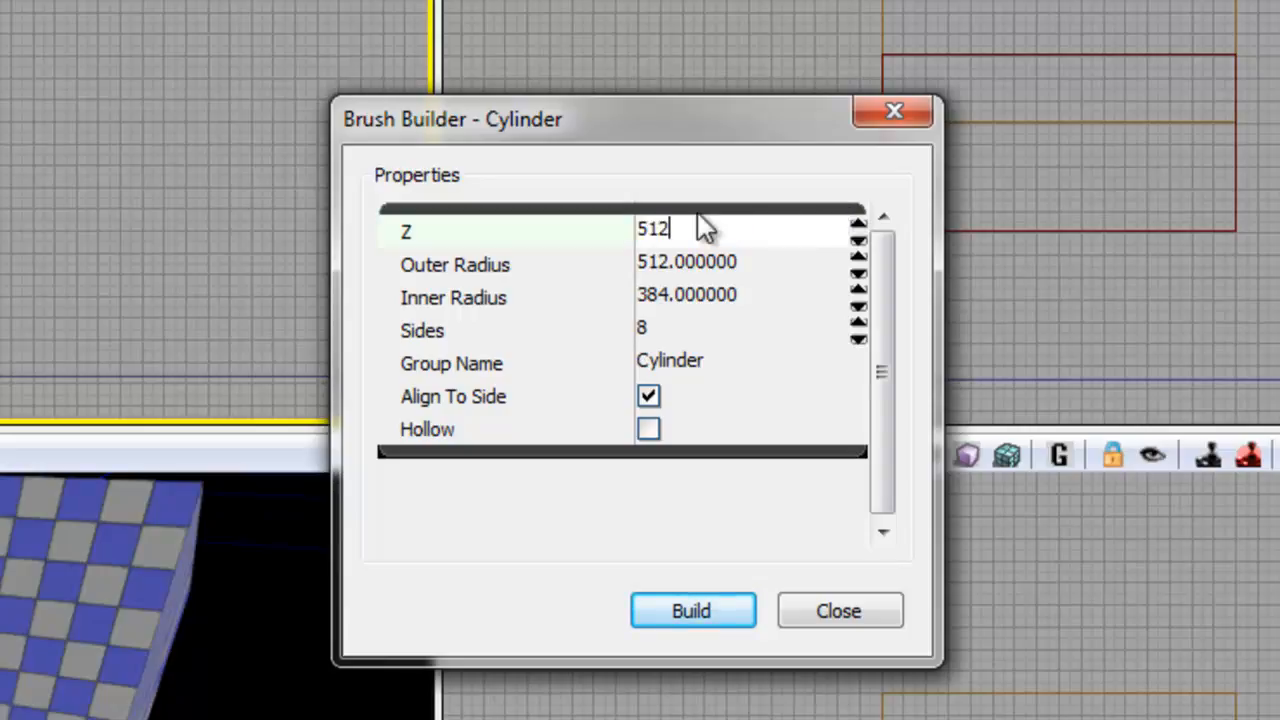
left_click(736, 265)
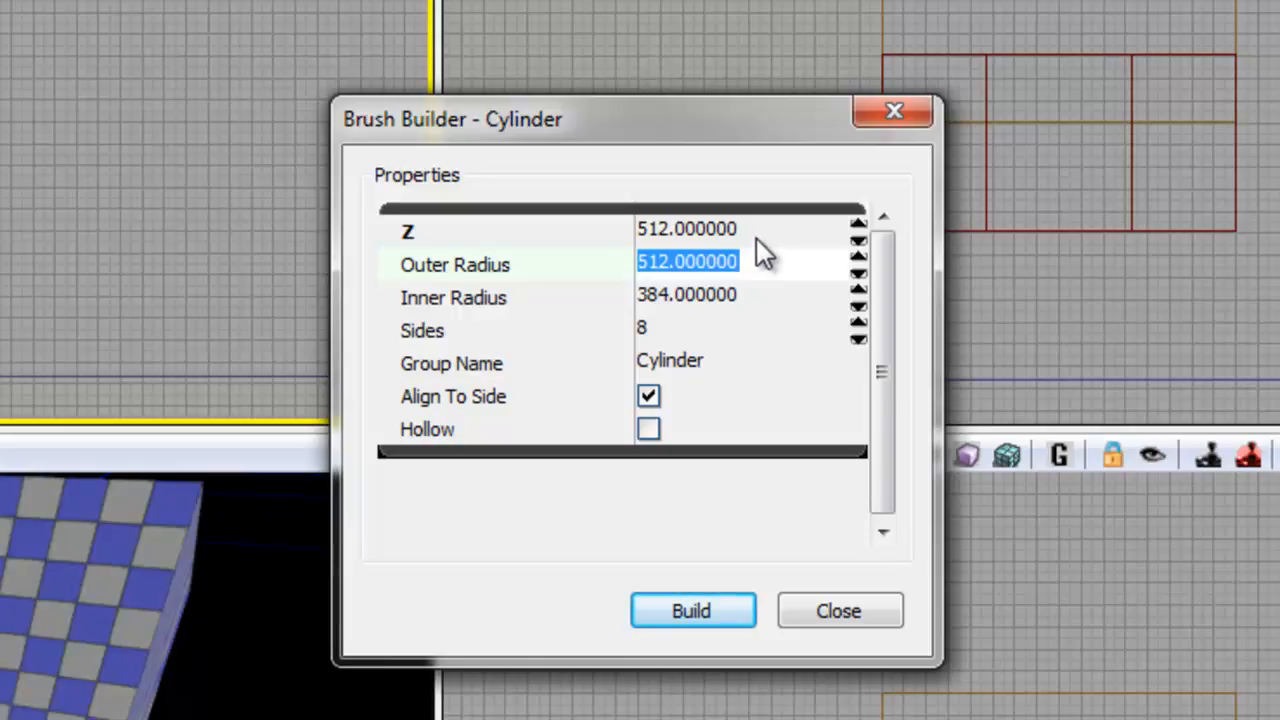
left_click(767, 226)
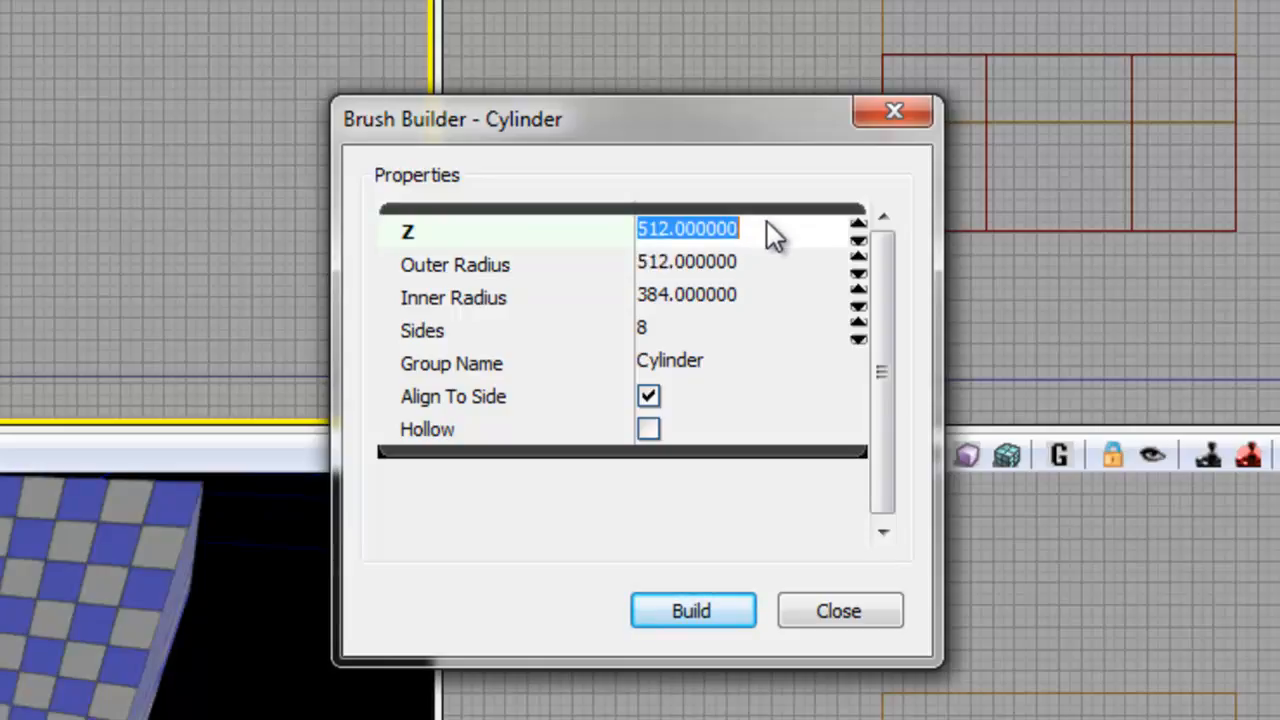
type("1024")
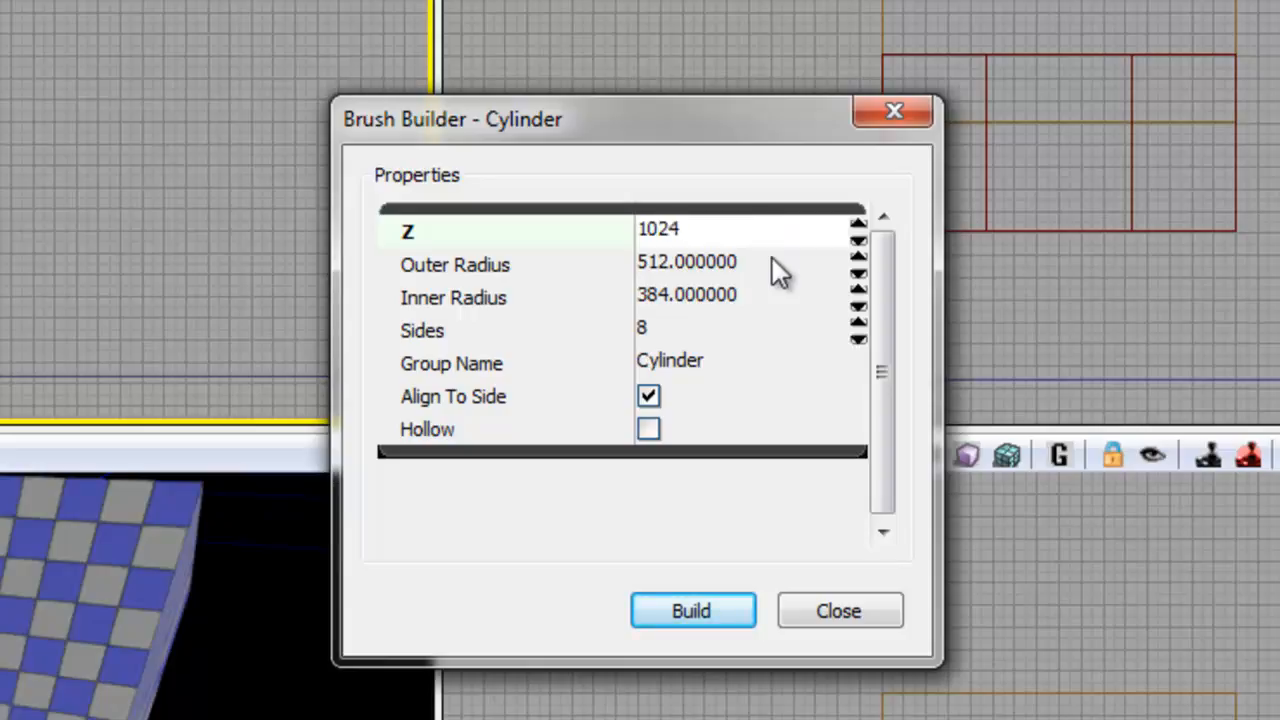
left_click(771, 260)
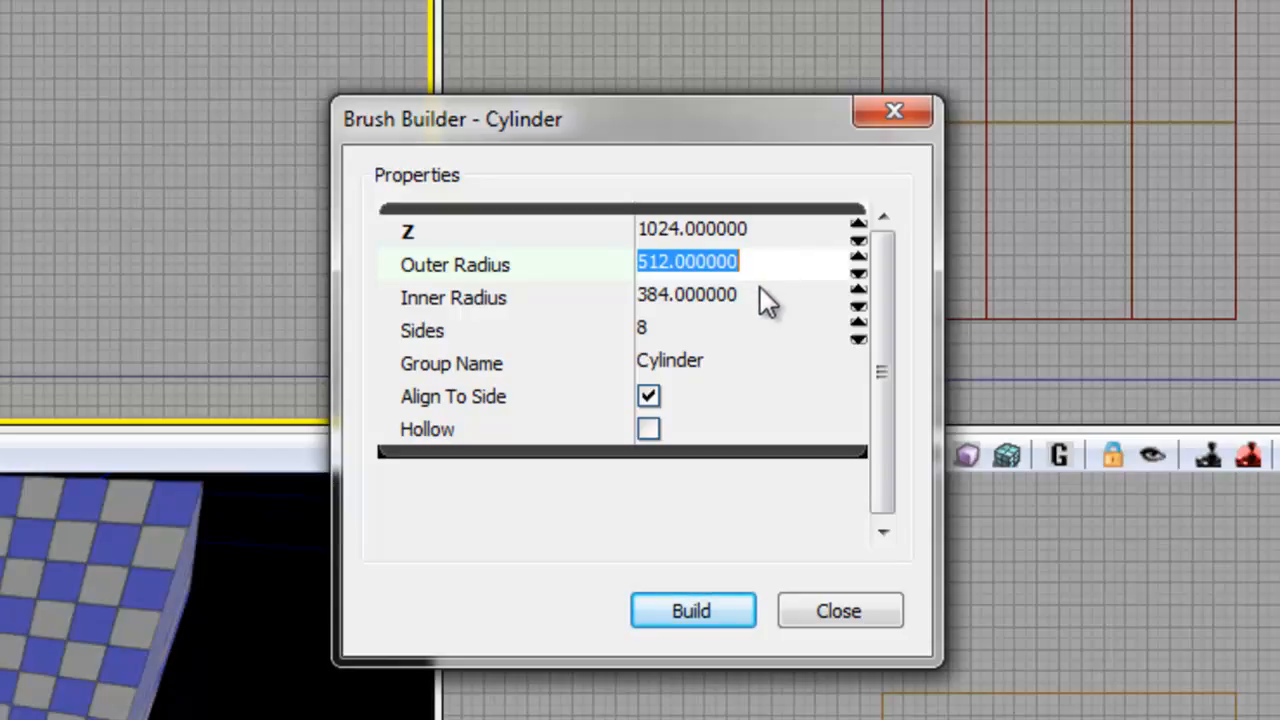
left_click(755, 298)
left_click(742, 608)
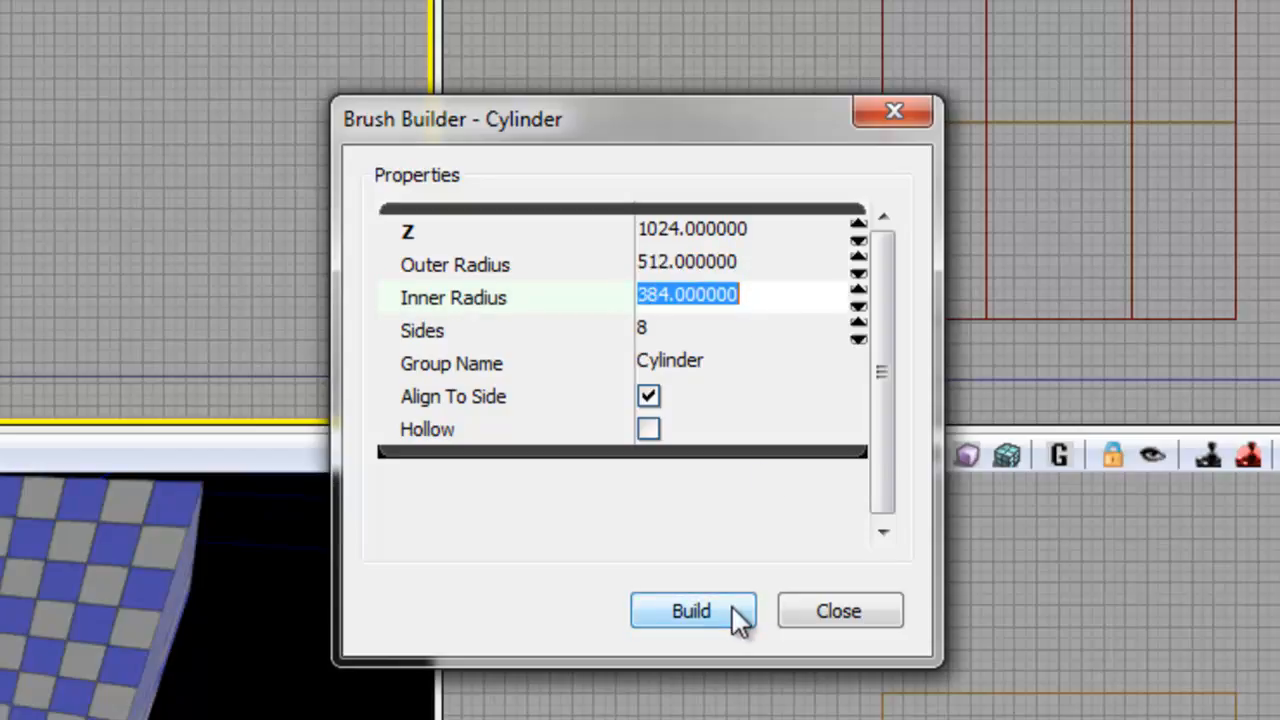
left_click(821, 611)
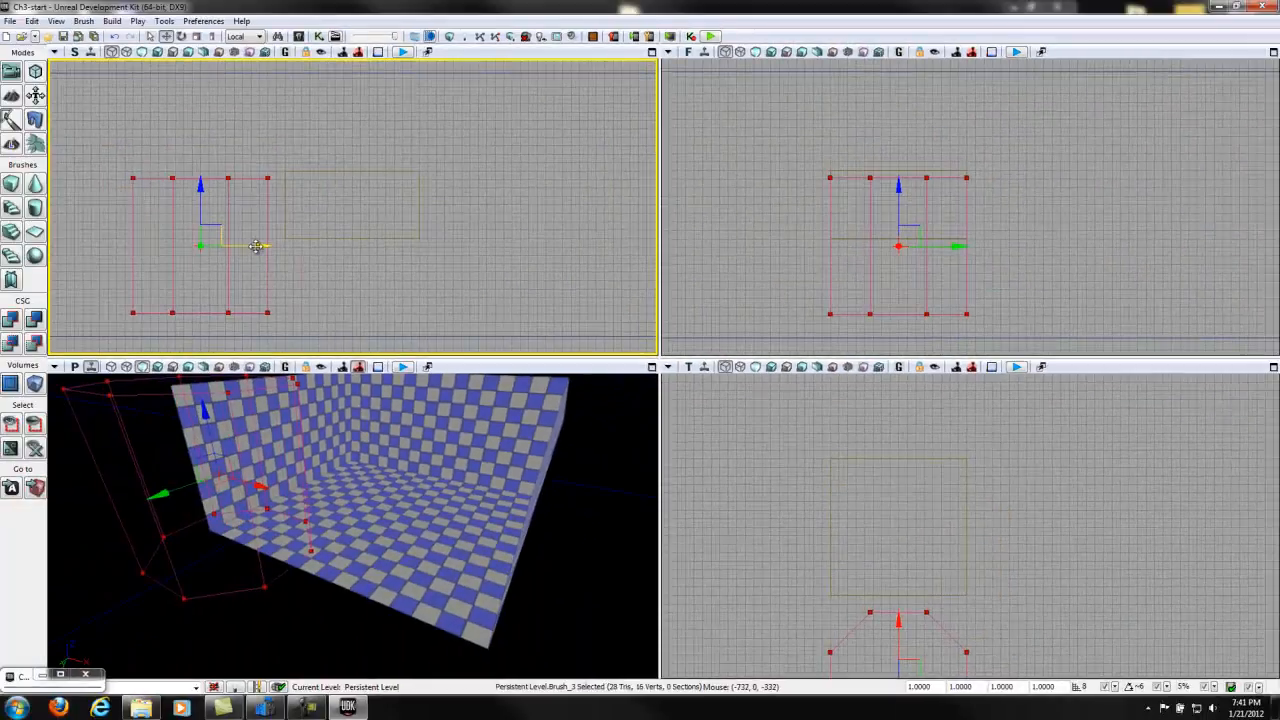
Move the cylinder brush about 2200 units along X to the room's opposite side and inspect the gap in a maximized top view.
left_click_drag(256, 246, 577, 213)
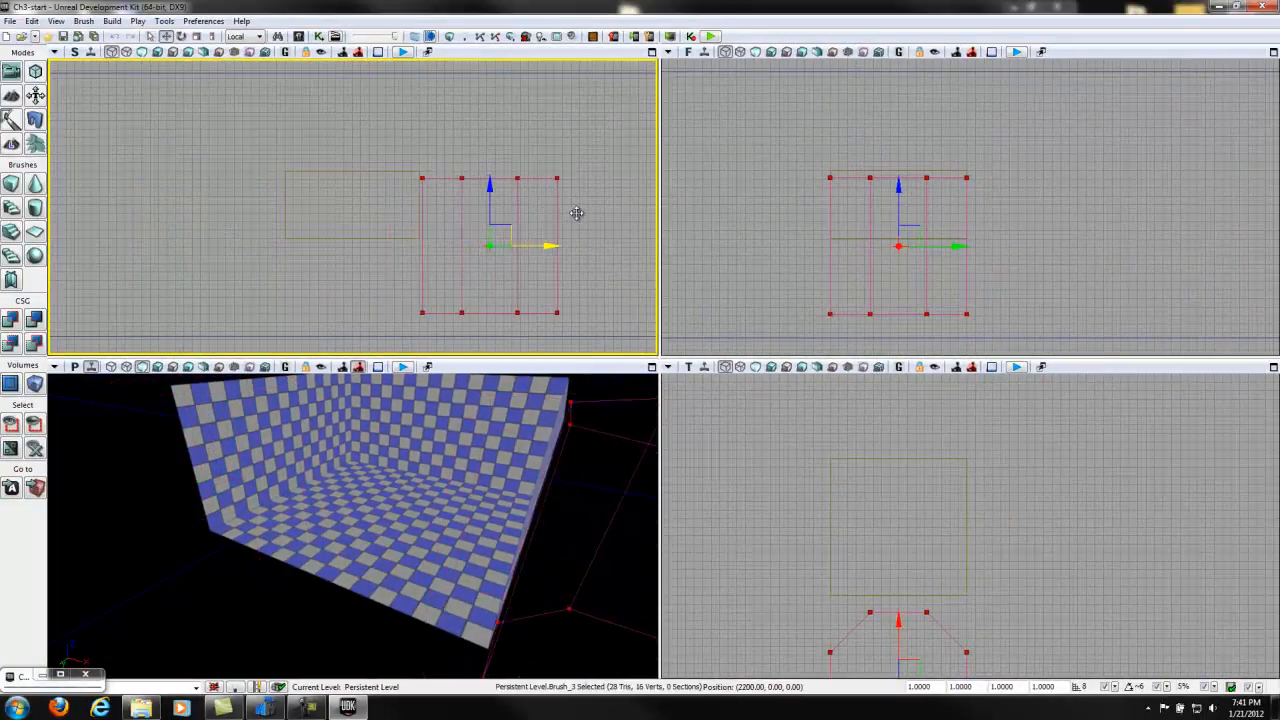
left_click(838, 453)
scroll(838, 453, "up", 10)
scroll(838, 453, "up", 1)
left_click_drag(838, 453, 666, 406)
left_click(833, 437)
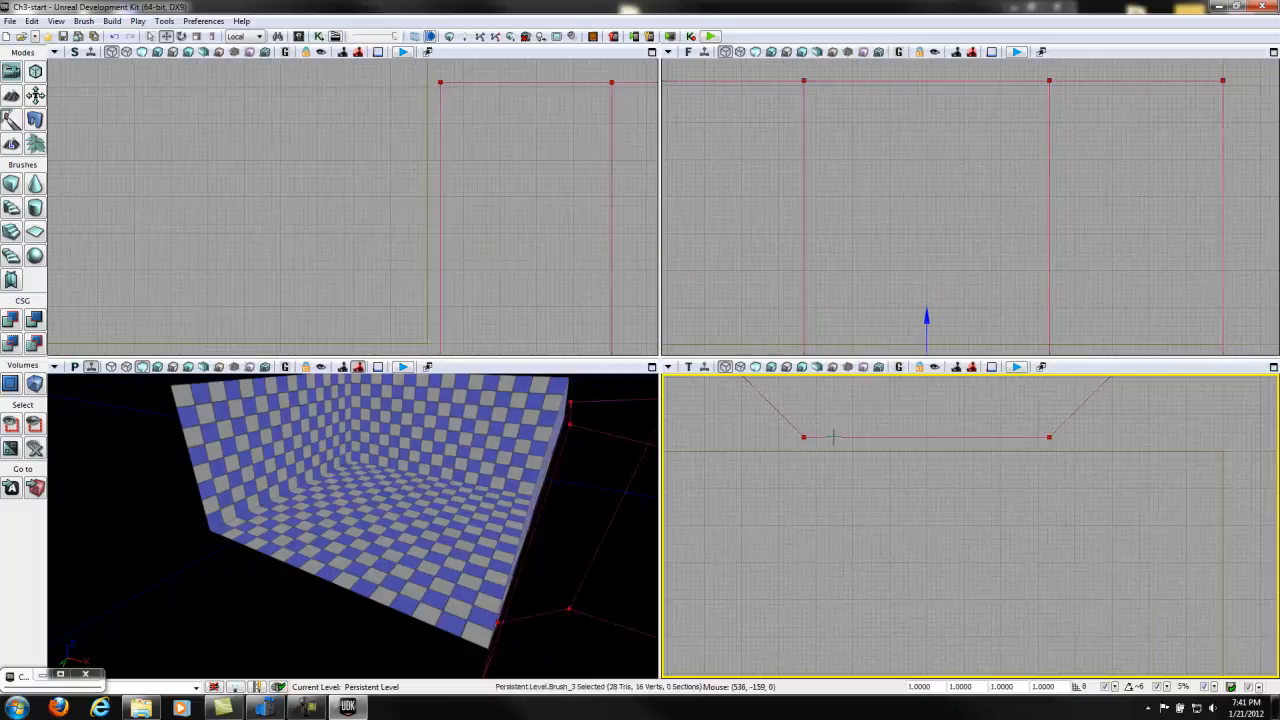
left_click(1273, 367)
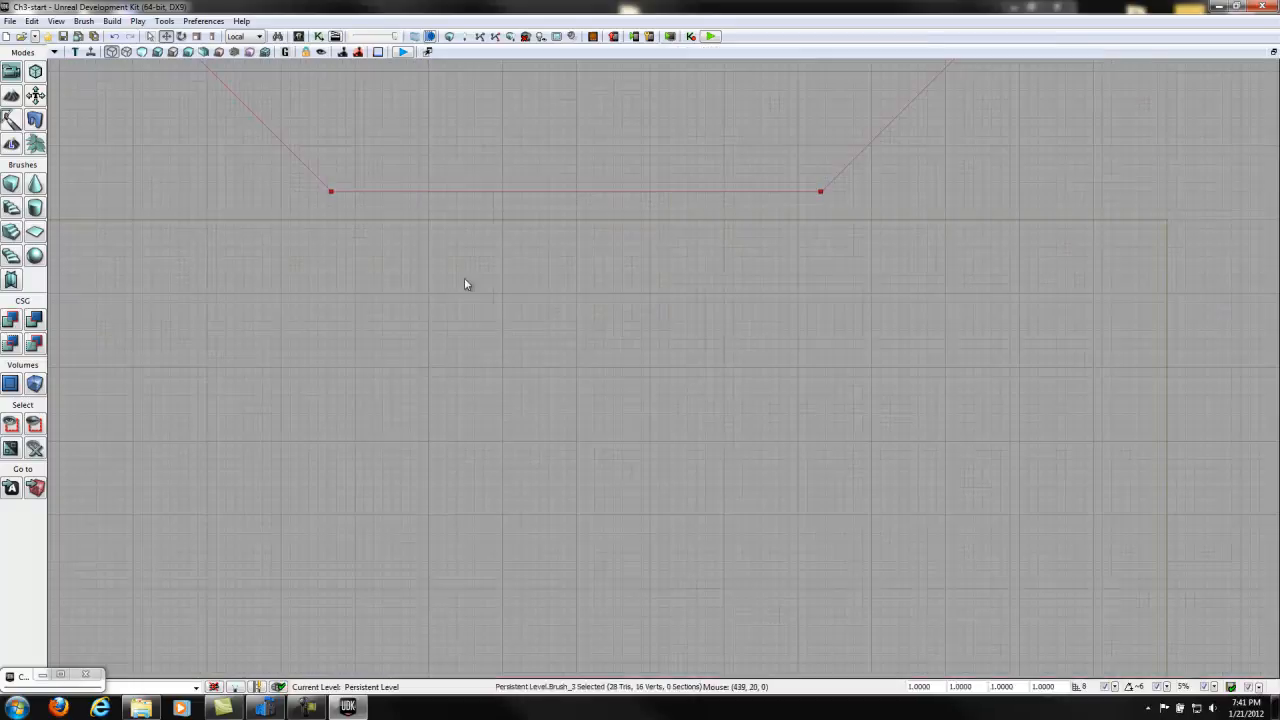
scroll(471, 254, "down", 6)
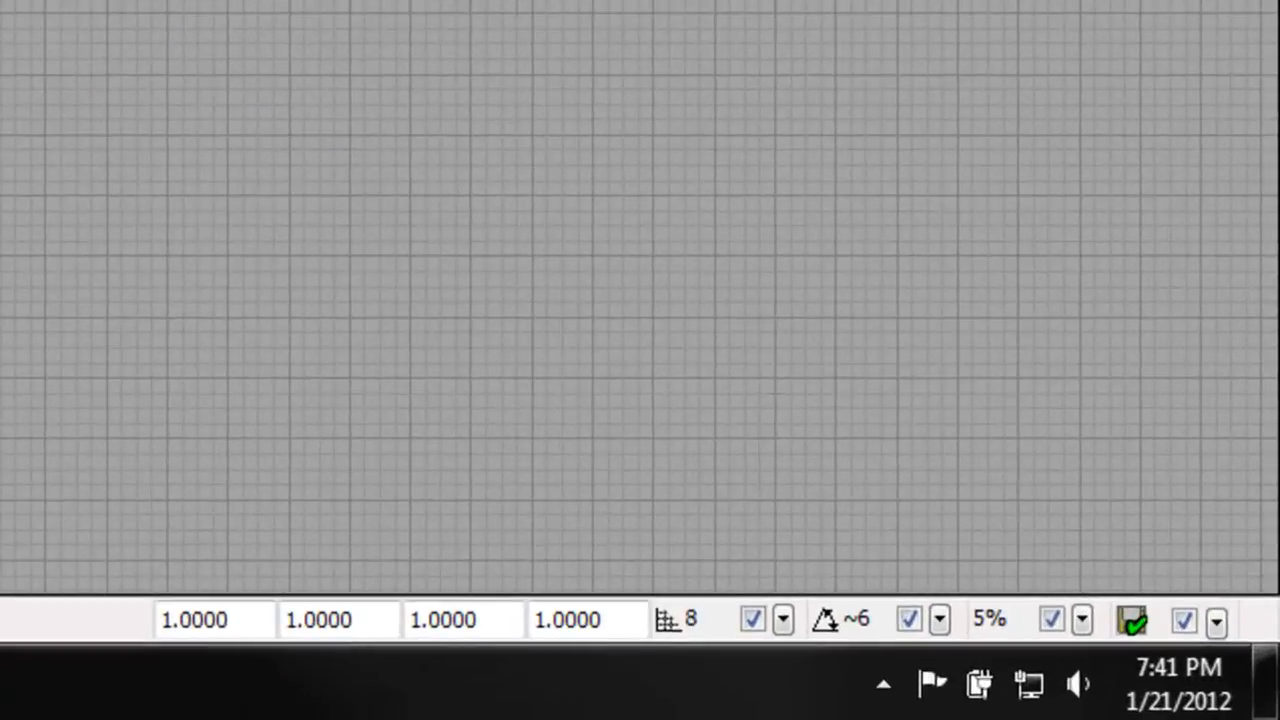
Set the drag grid snap to 16 and move the cylinder brush's flat side closer to the room's edge.
left_click(783, 621)
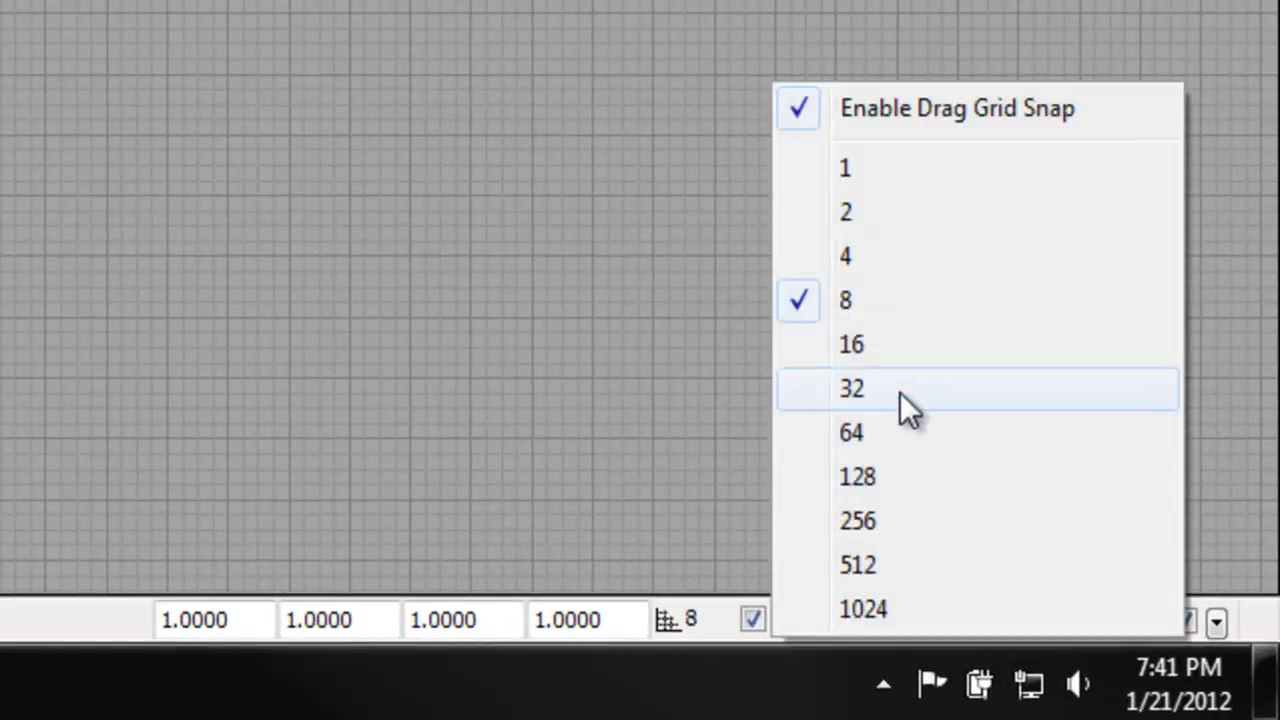
left_click(918, 345)
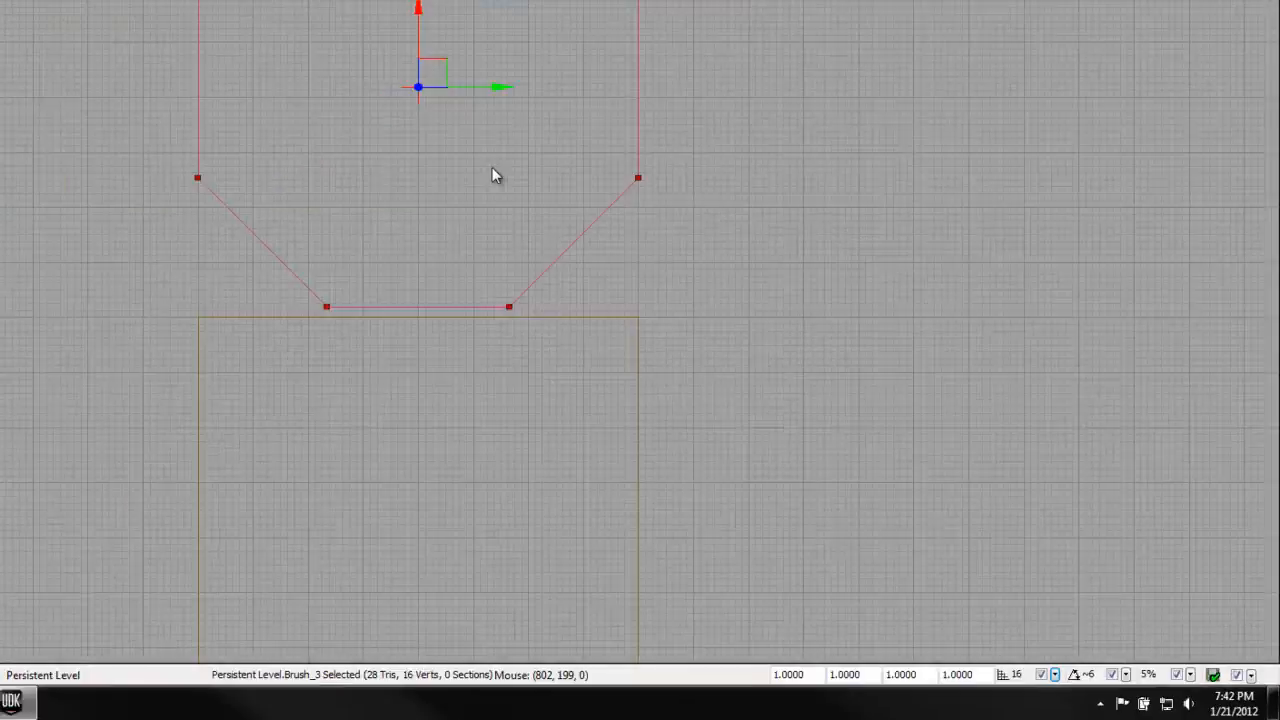
scroll(657, 393, "up", 2)
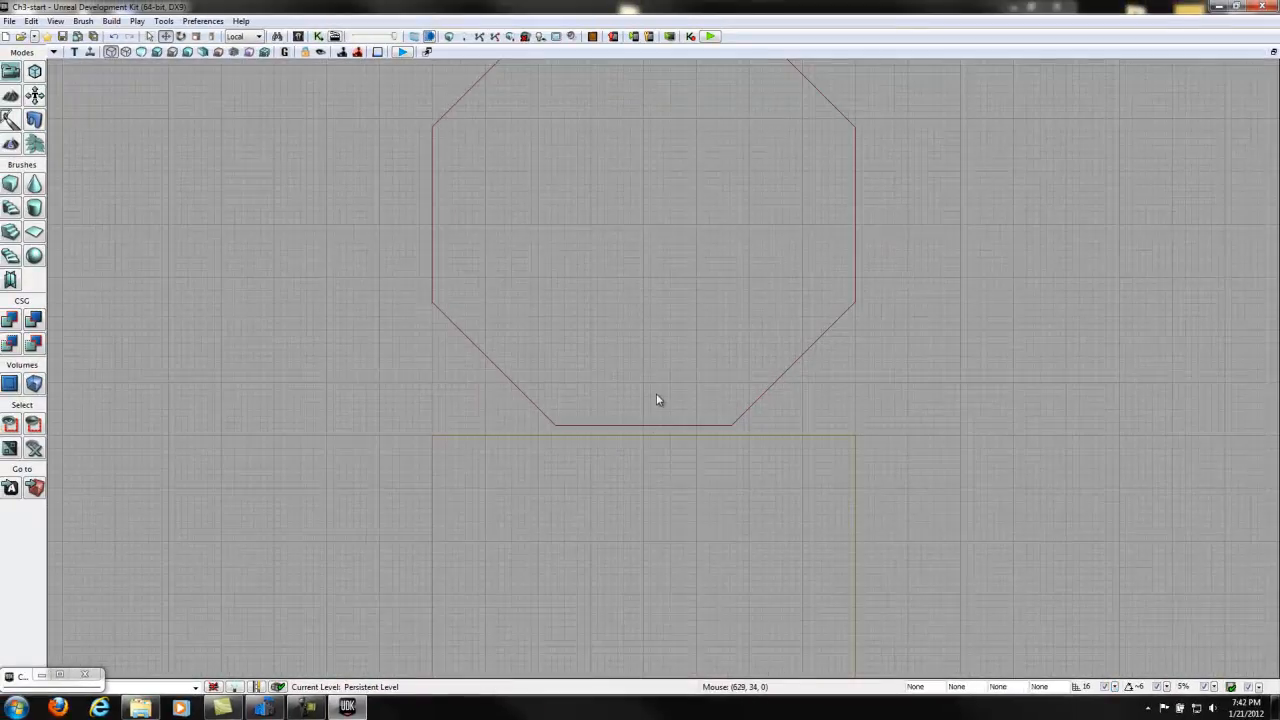
left_click_drag(643, 172, 643, 179)
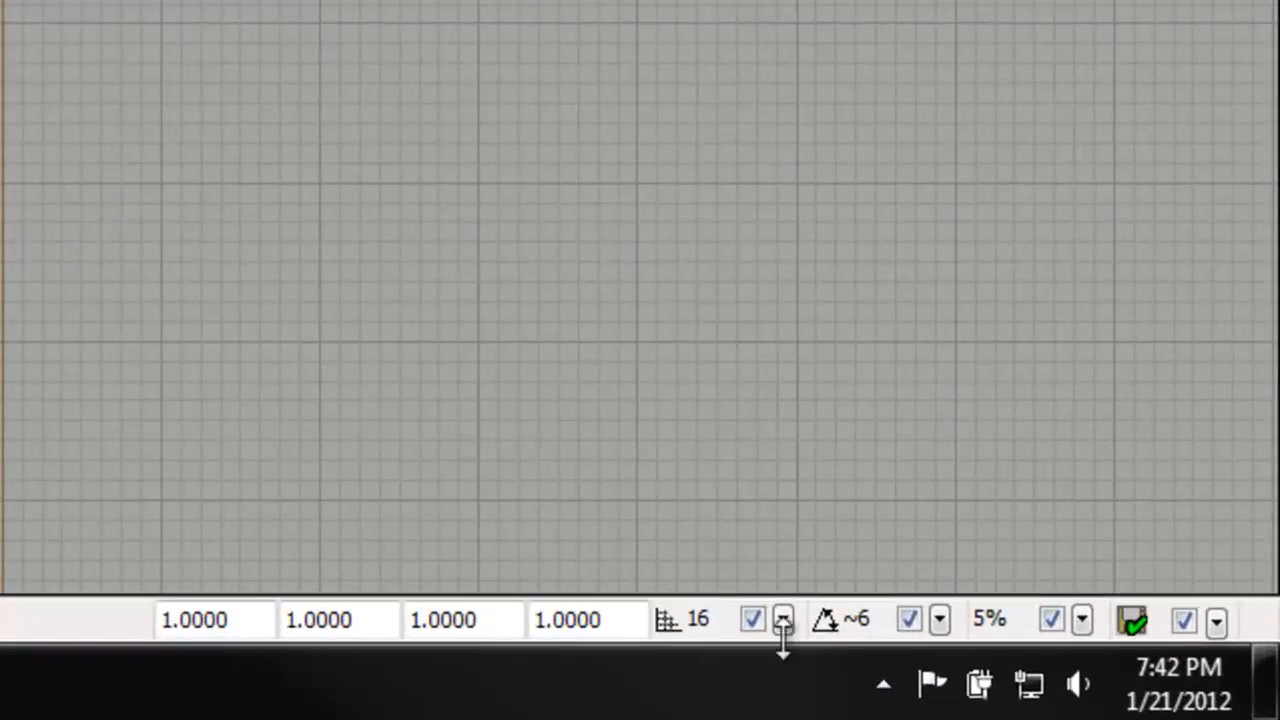
Set the drag grid snap to 8 and move the cylinder brush along X until it is flush with the room.
left_click(1040, 672)
left_click(858, 302)
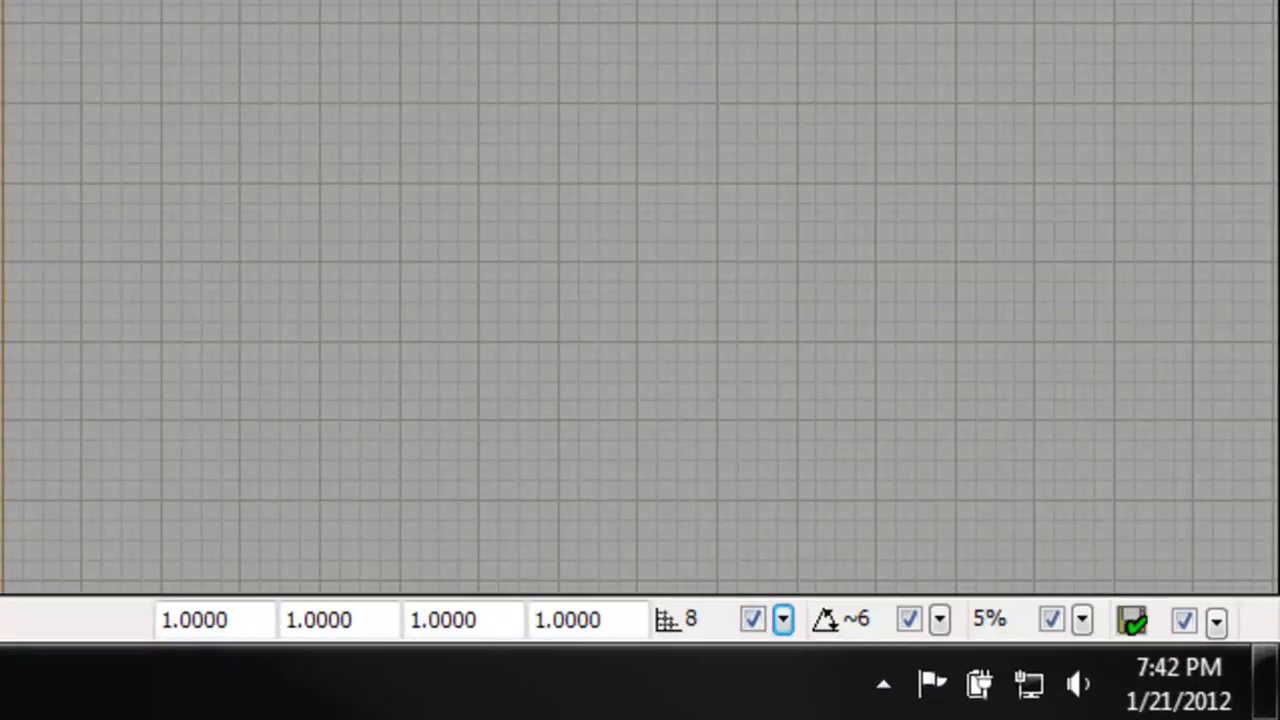
left_click_drag(643, 157, 645, 170)
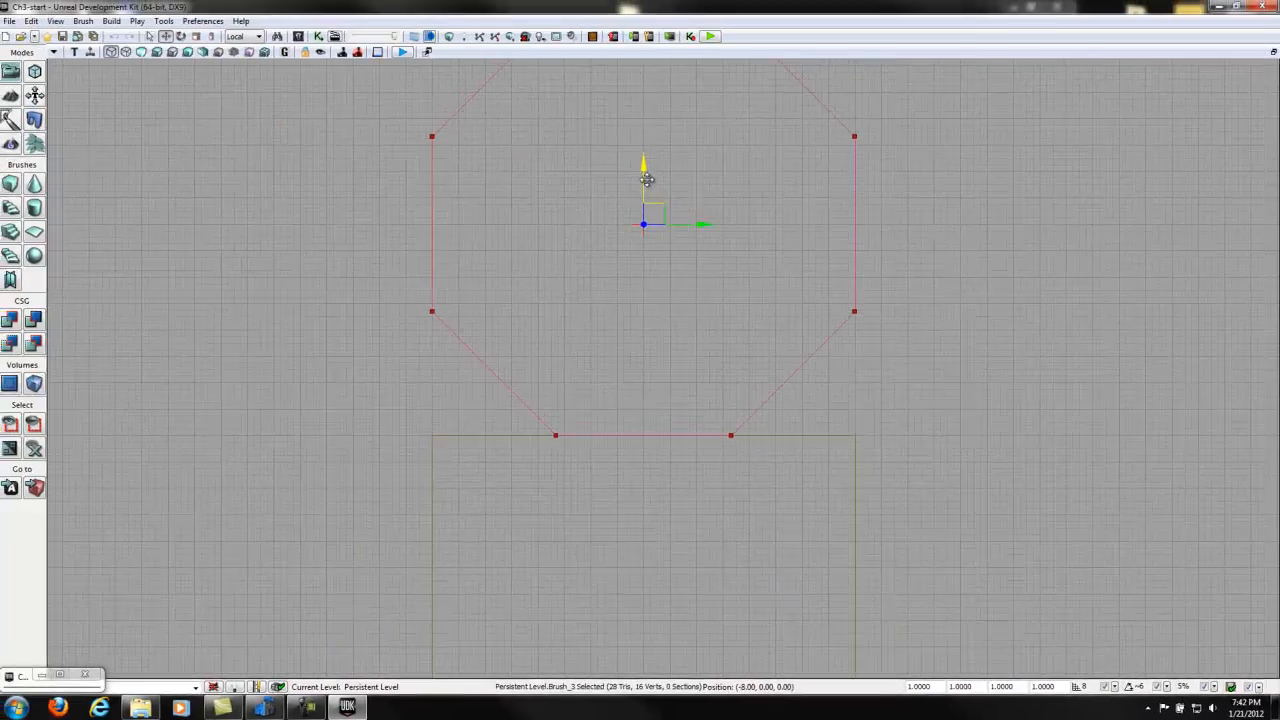
Set the drag grid snap to 16 and move the cylinder brush one grid step away from the room along X.
left_click(1113, 687)
left_click(1137, 597)
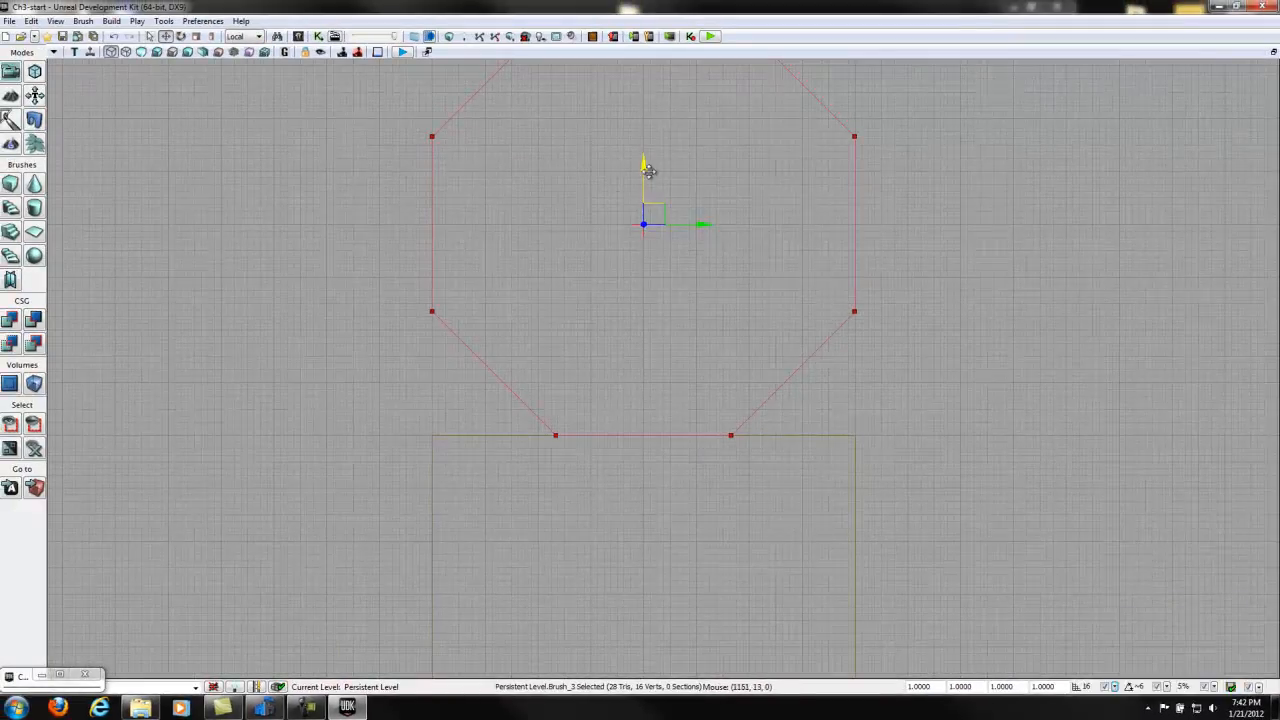
left_click_drag(642, 172, 643, 163)
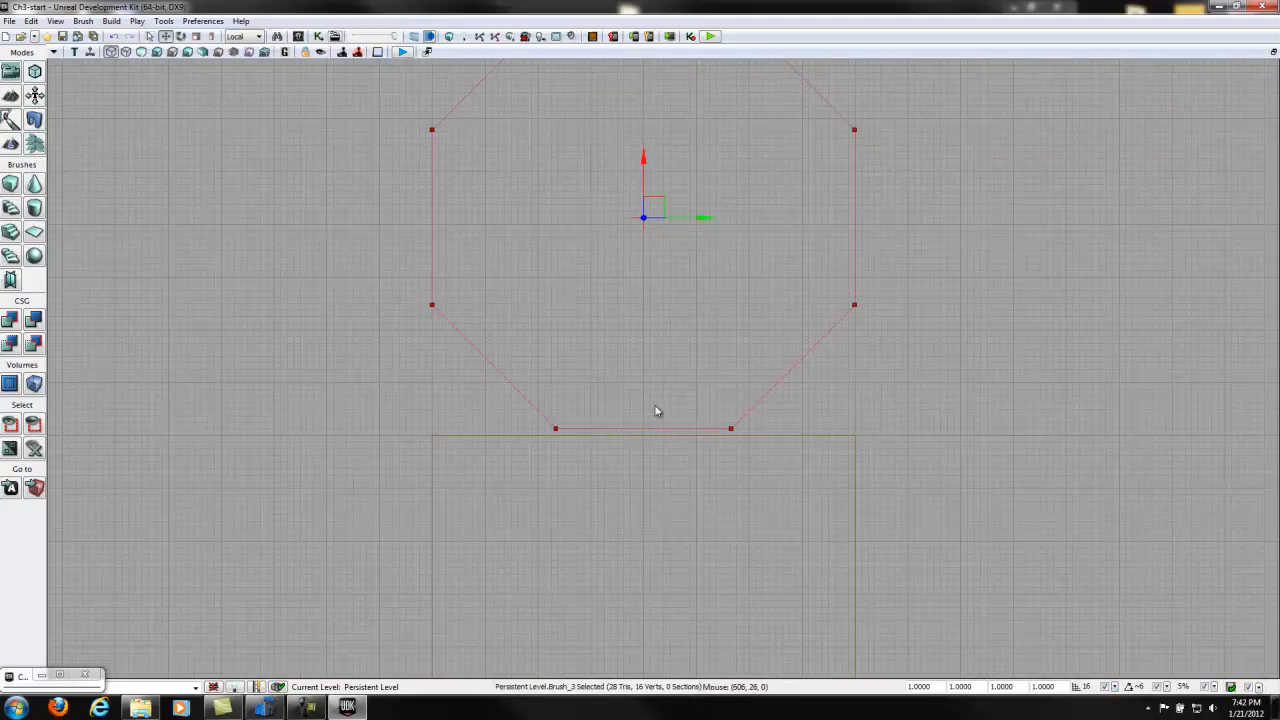
Select the room's brush, examine its gap to the cylinder up close, and return to the four-view layout.
left_click(654, 436)
scroll(655, 437, "up", 2)
scroll(655, 437, "up", 2)
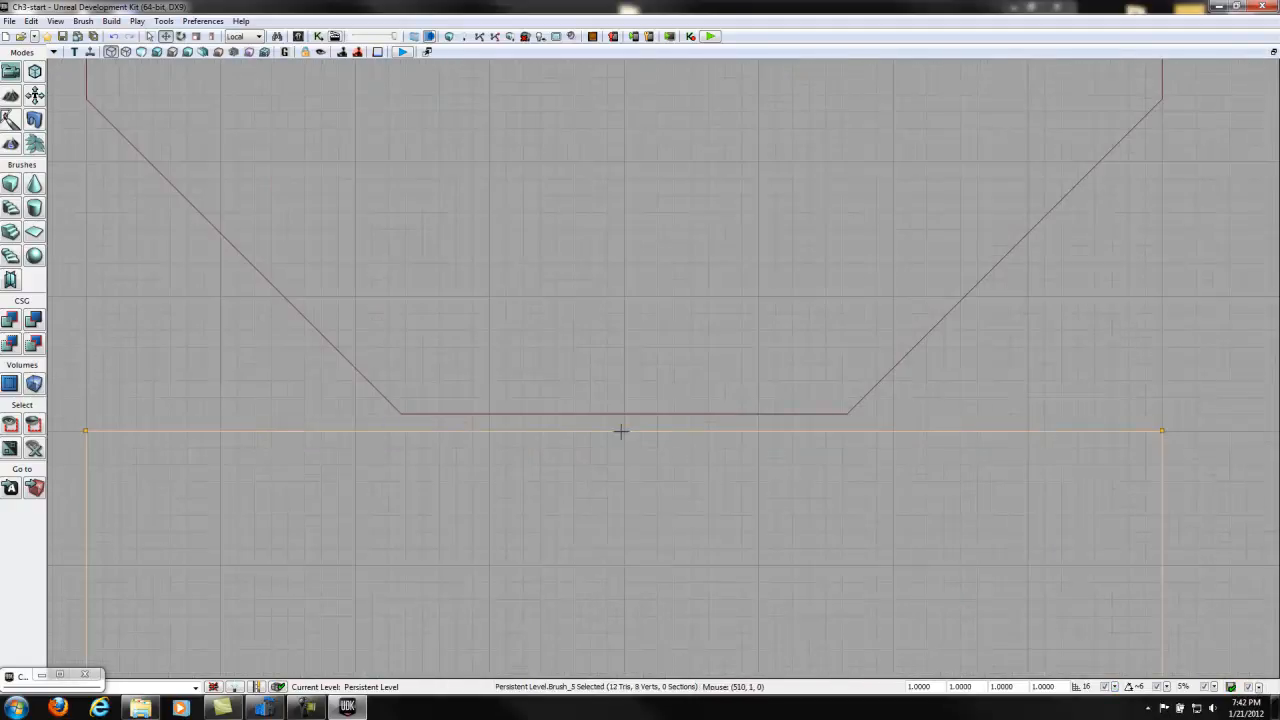
scroll(591, 449, "down", 1)
scroll(630, 586, "down", 2)
scroll(630, 586, "down", 1)
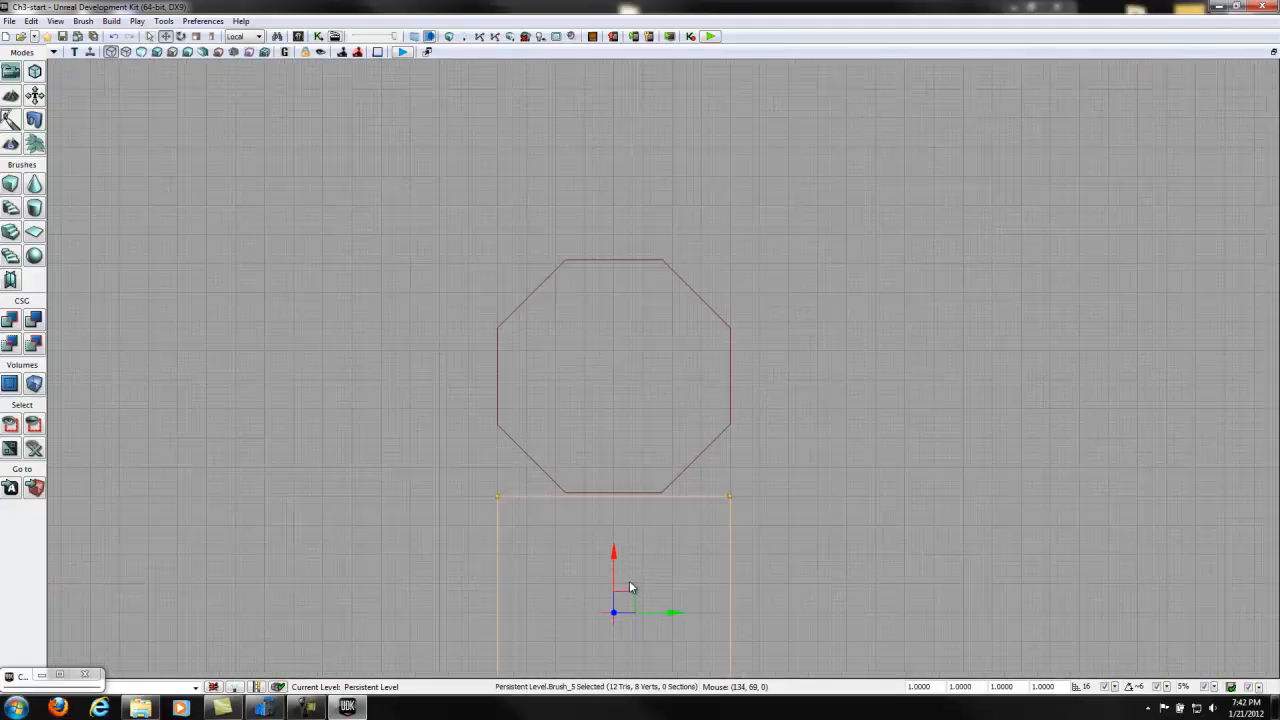
left_click(1271, 53)
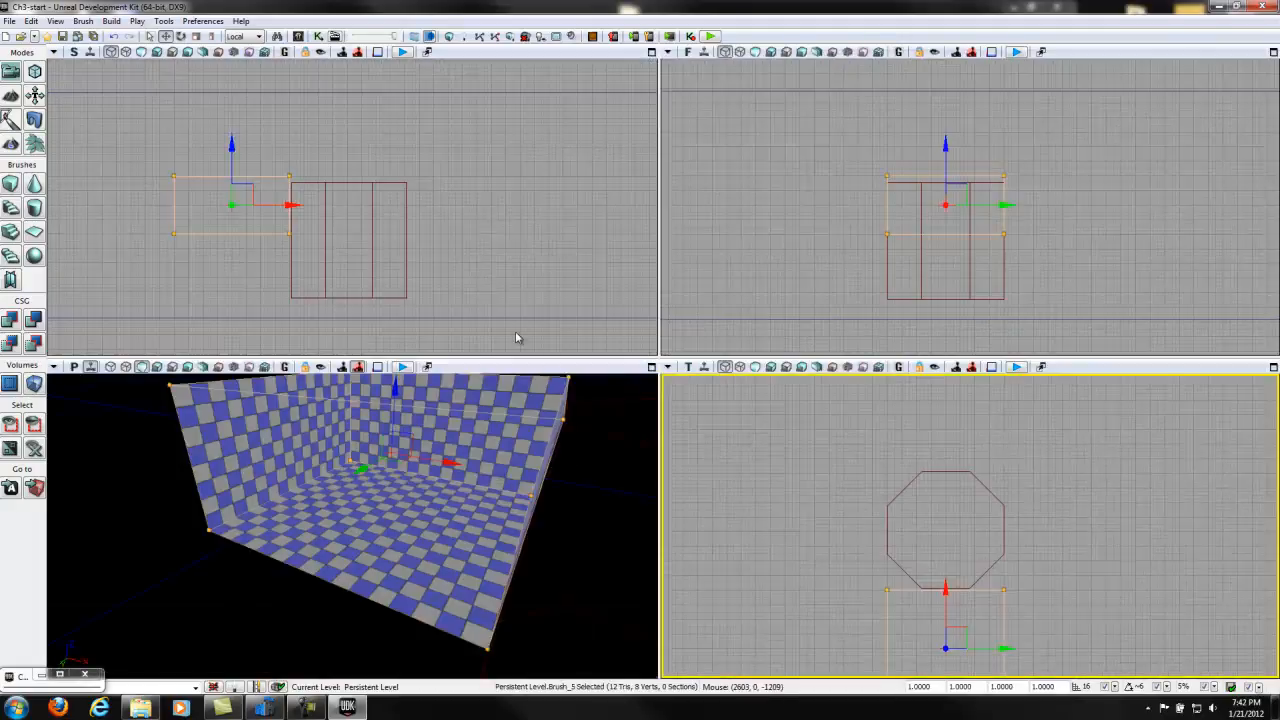
Select the cylinder brush in the front view and raise it 528 units in Z toward the room's floor level.
left_click(738, 287)
left_click(886, 263)
mouse_move(949, 200)
left_mouse_down()
mouse_move(949, 117)
mouse_move(947, 133)
left_mouse_up()
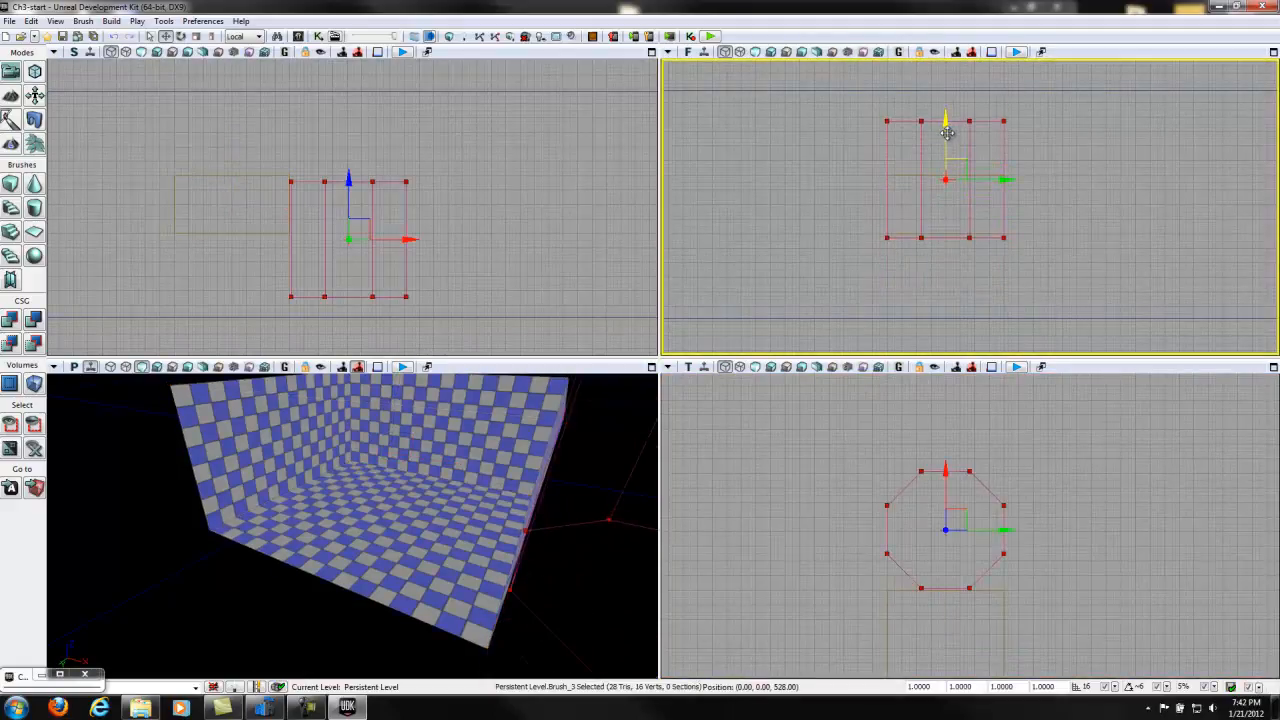
Shift the cylinder brush along Y clear of the room and adjust its height by comparing its base with the room's floor.
left_click_drag(990, 185, 1080, 206)
scroll(1008, 275, "up", 3)
scroll(1008, 276, "up", 2)
right_click_drag(1048, 221, 955, 358)
left_click_drag(1080, 112, 1093, 80)
scroll(1134, 172, "up", 2)
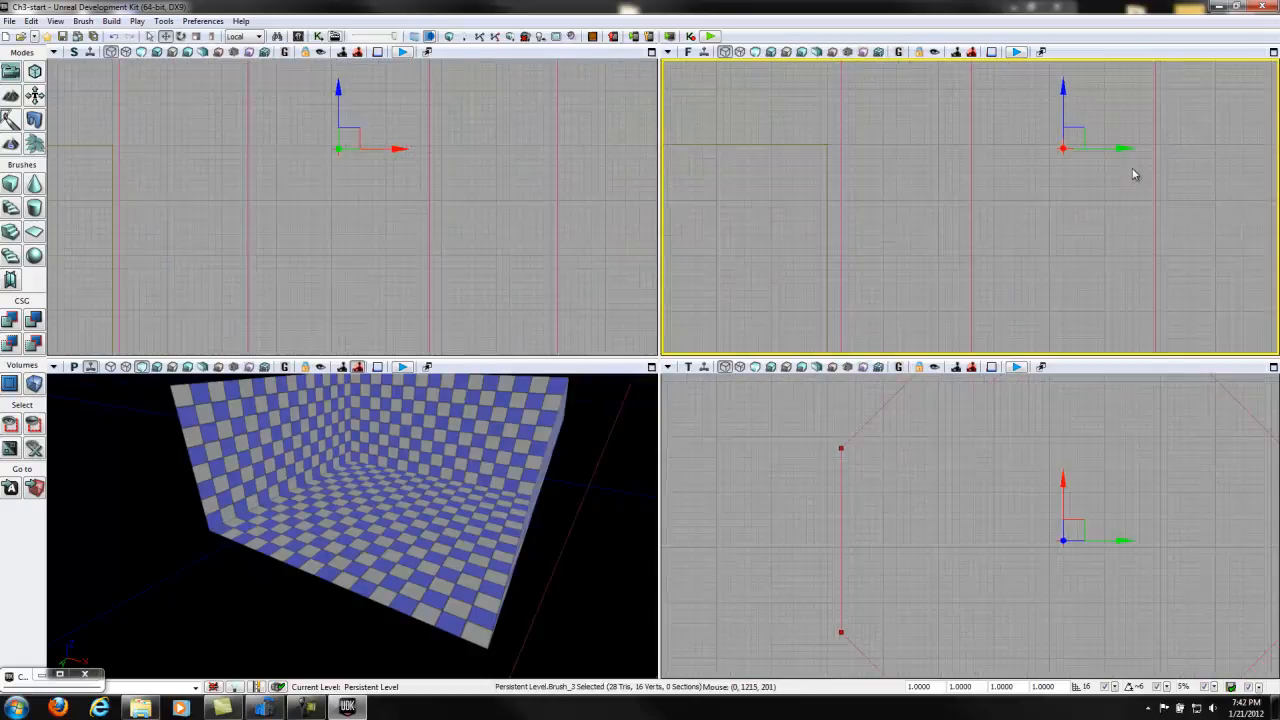
scroll(1091, 257, "up", 1)
Set the drag grid snap to 8 and try nudging the cylinder brush along Y in the top view.
left_click(1100, 686)
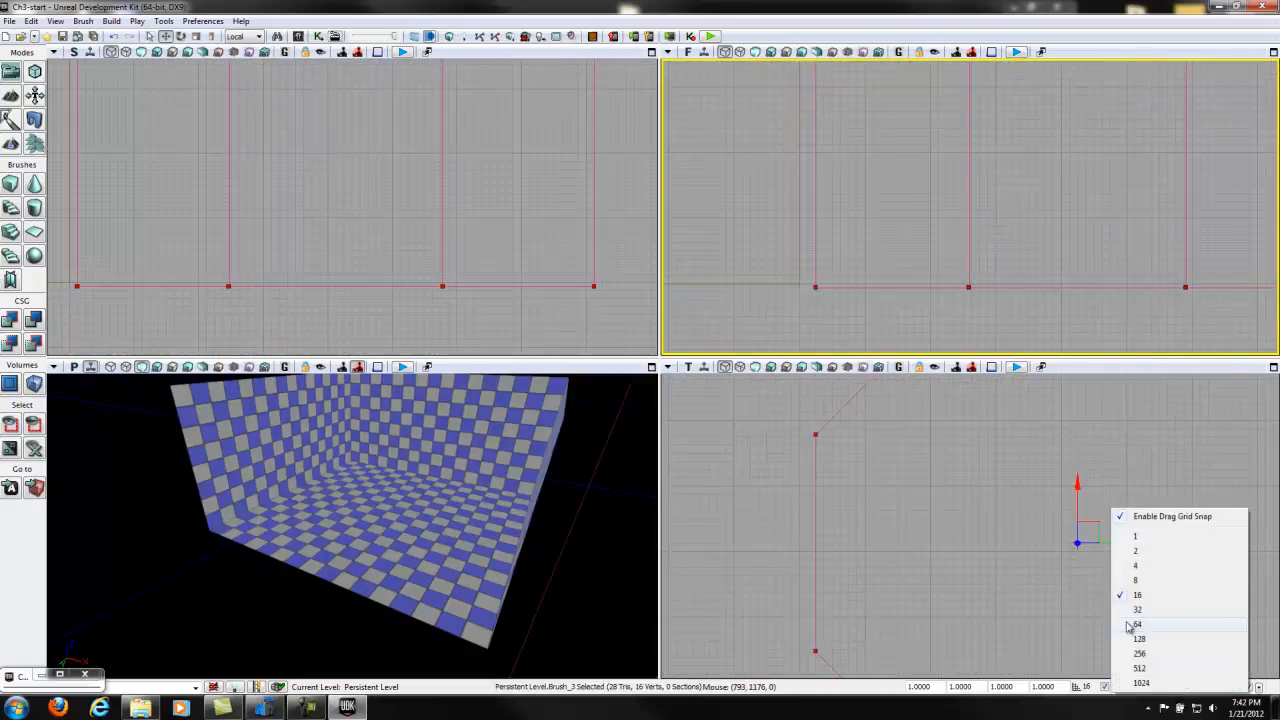
left_click(1127, 581)
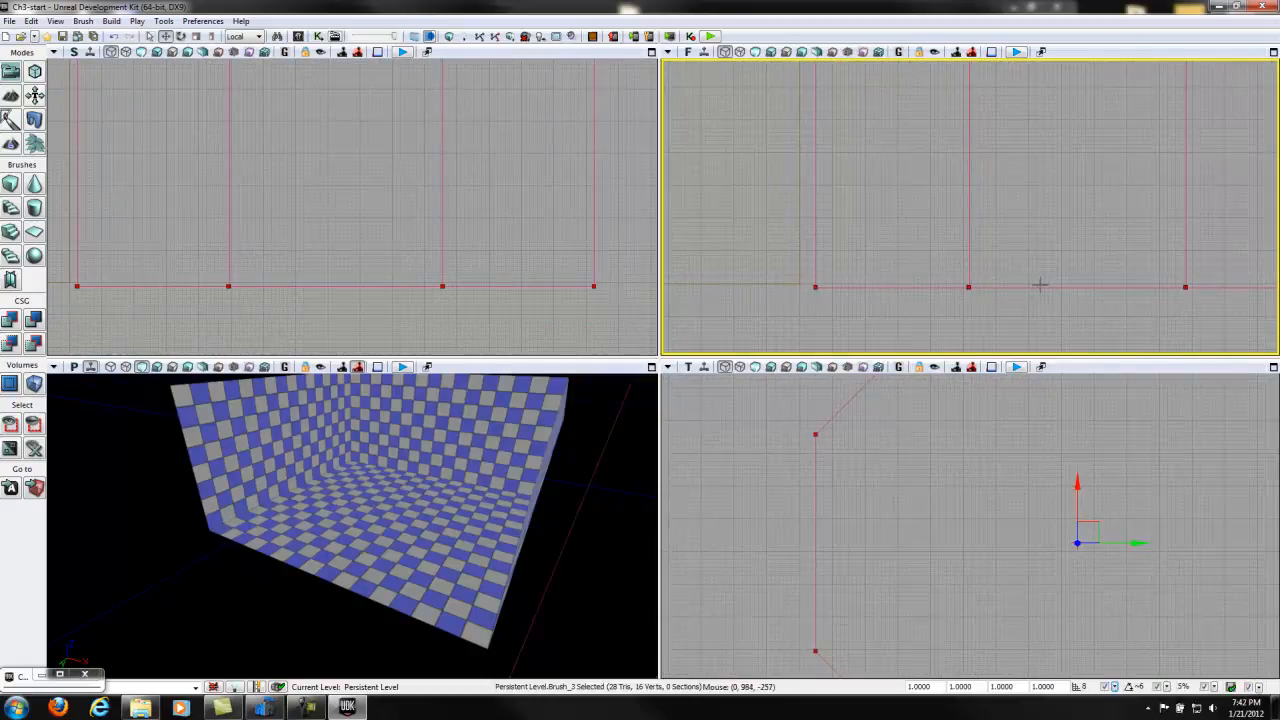
left_click(1135, 543)
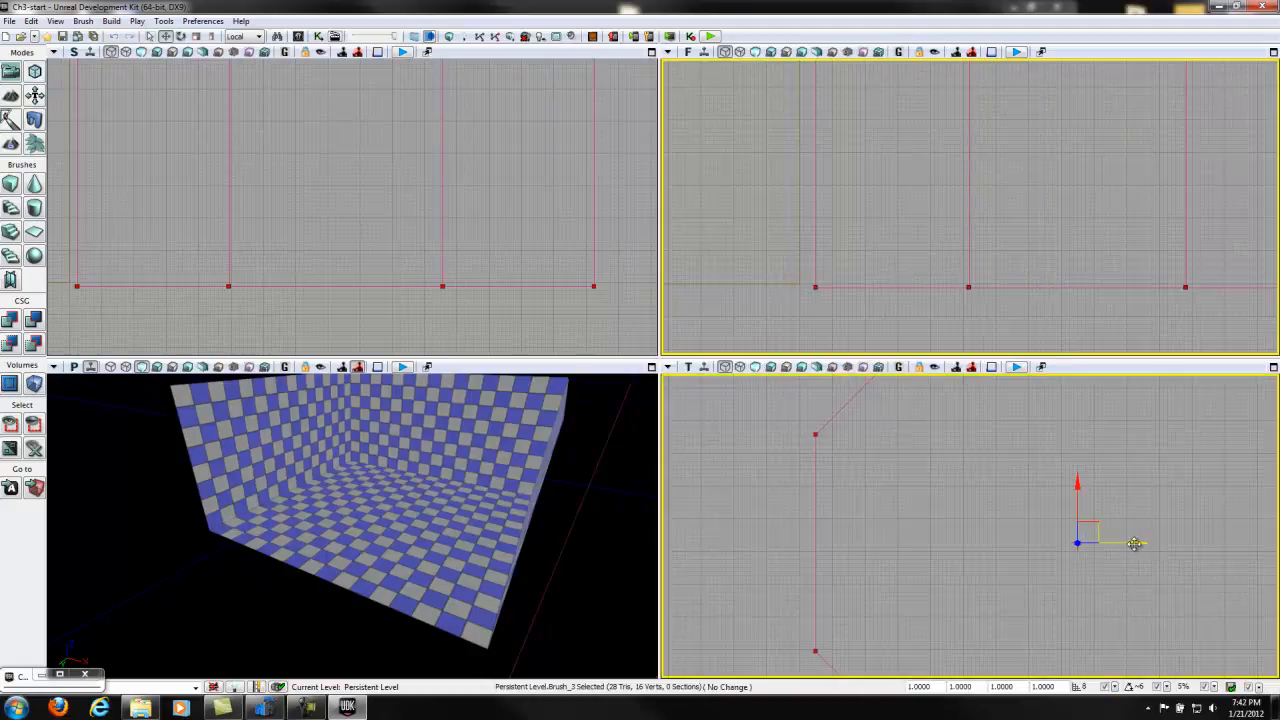
left_click_drag(1135, 543, 1140, 546)
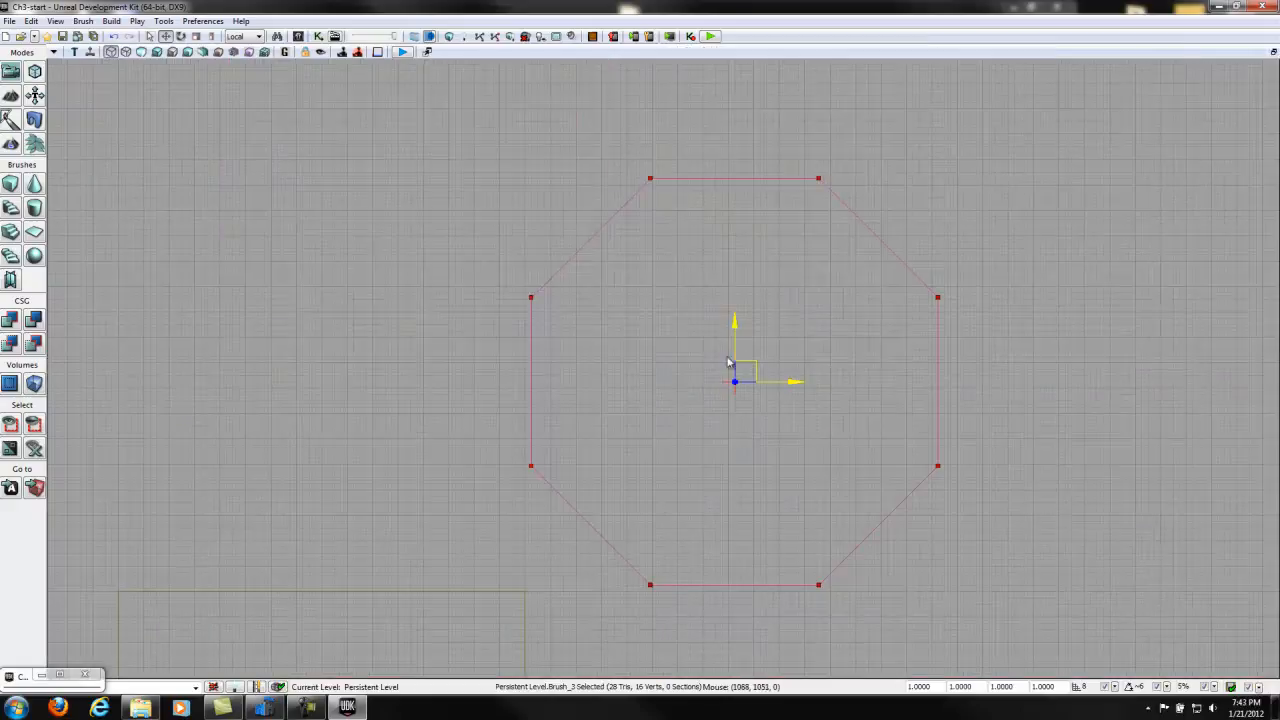
Move the cylinder brush back along Y in the top view until its sides line up with the room's width.
scroll(720, 363, "up", 2)
scroll(720, 365, "down", 2)
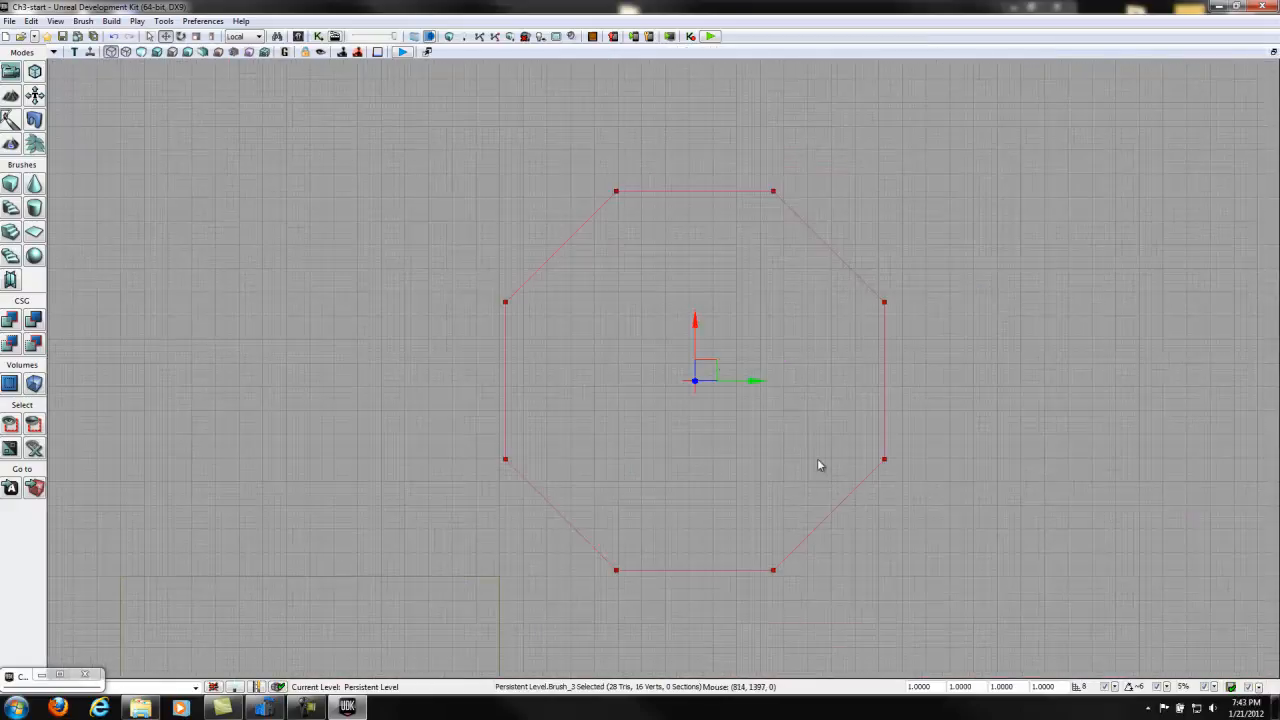
mouse_move(747, 380)
left_mouse_down()
mouse_move(373, 344)
mouse_move(391, 355)
left_mouse_up()
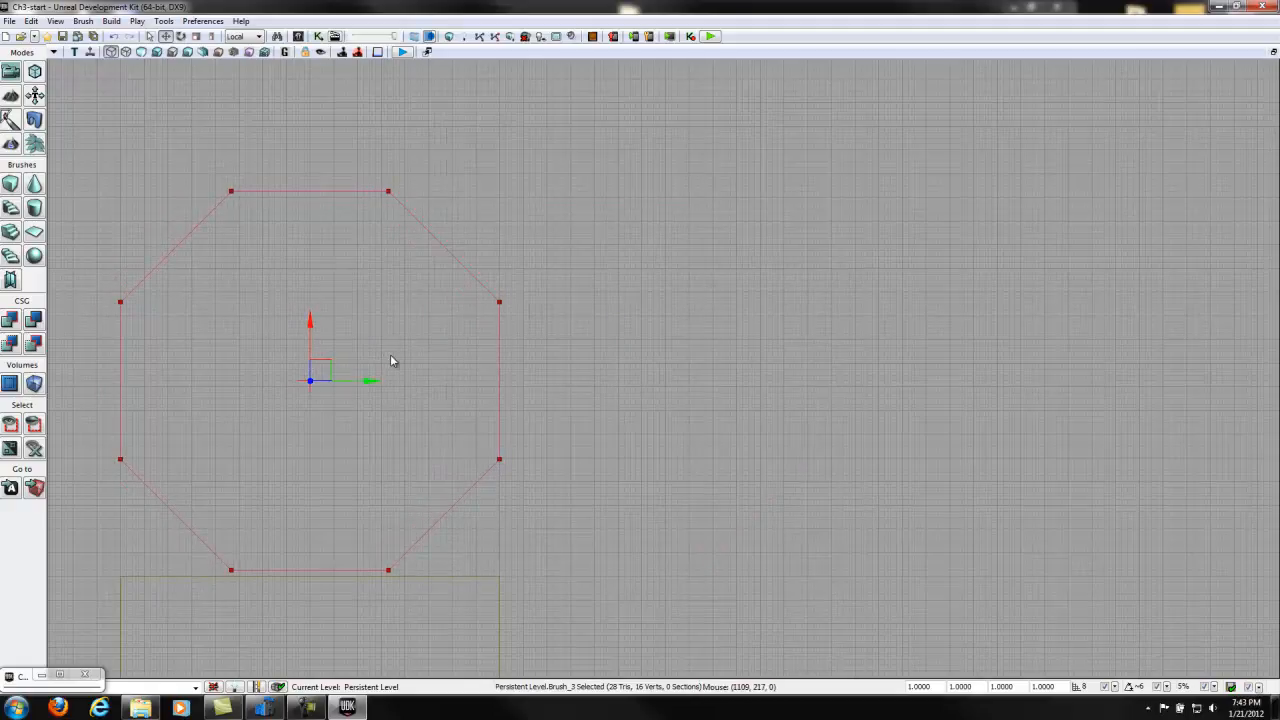
middle_click_drag(574, 408, 766, 367)
left_click(588, 451)
Clear the selection and CSG-subtract the cylinder builder brush to carve the octagonal room.
left_click_drag(588, 451, 923, 349)
scroll(925, 348, "down", 1)
scroll(925, 348, "down", 1)
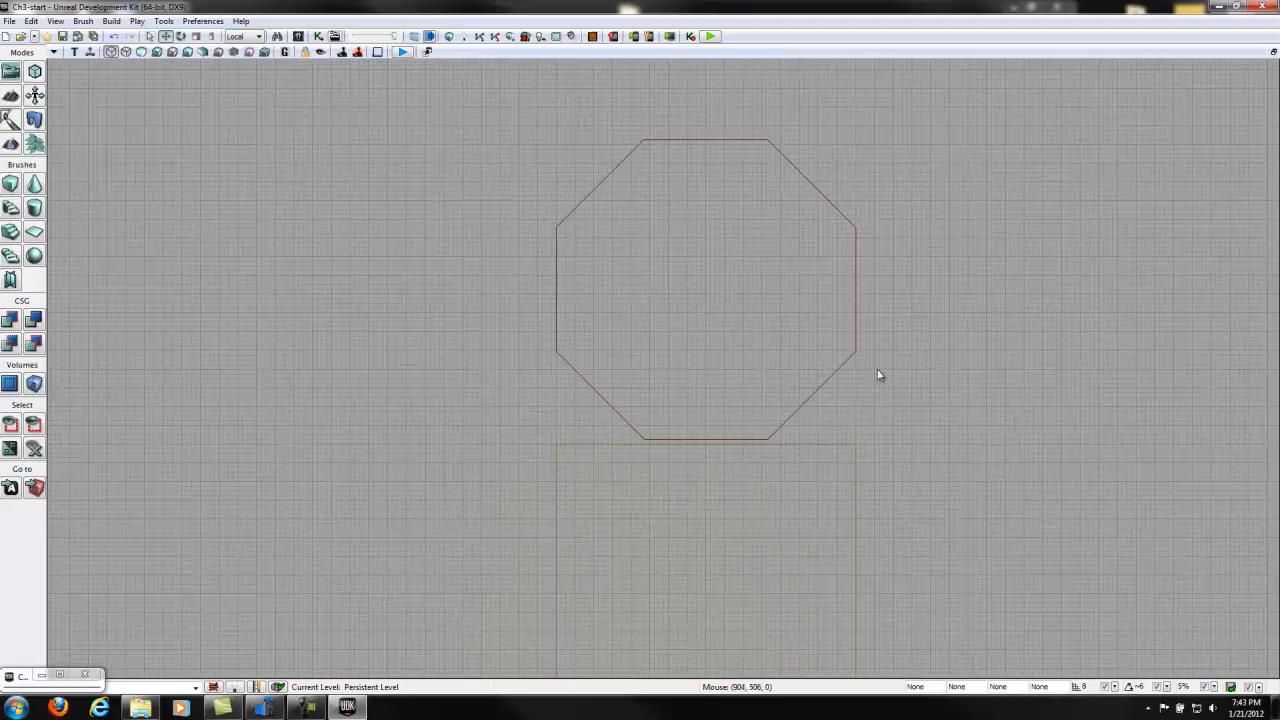
left_click_drag(952, 507, 923, 403)
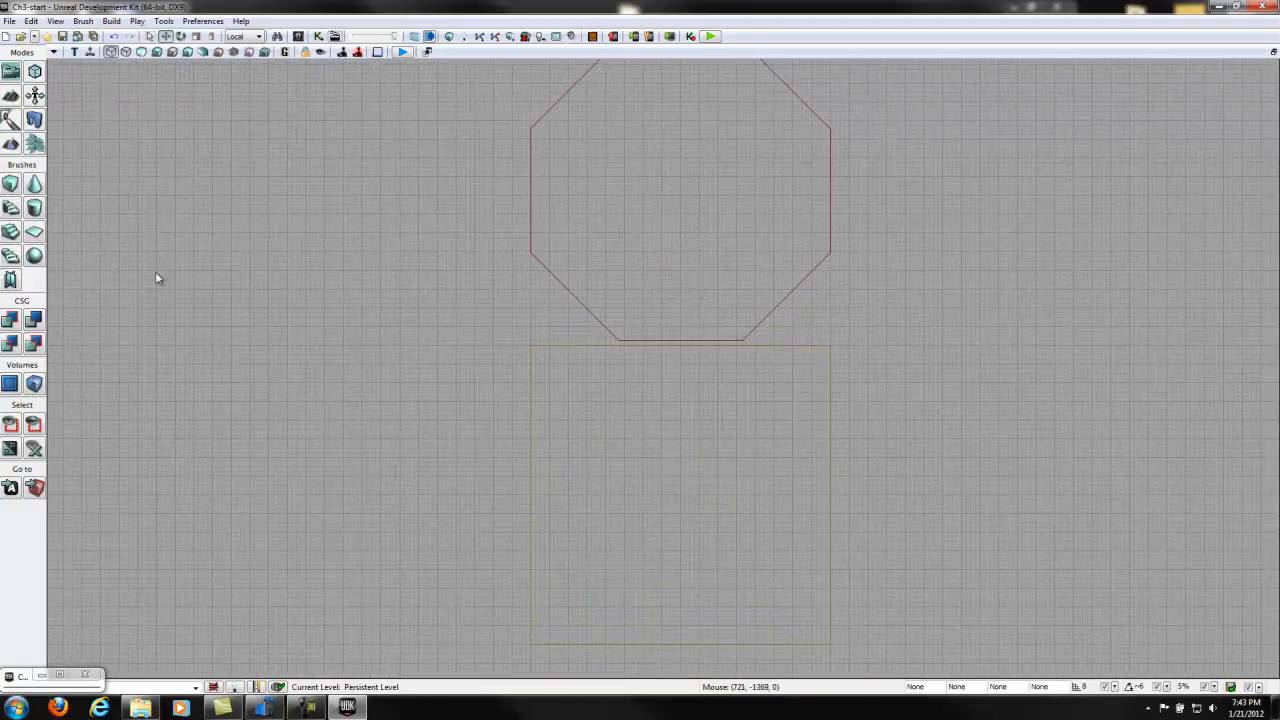
left_click(37, 320)
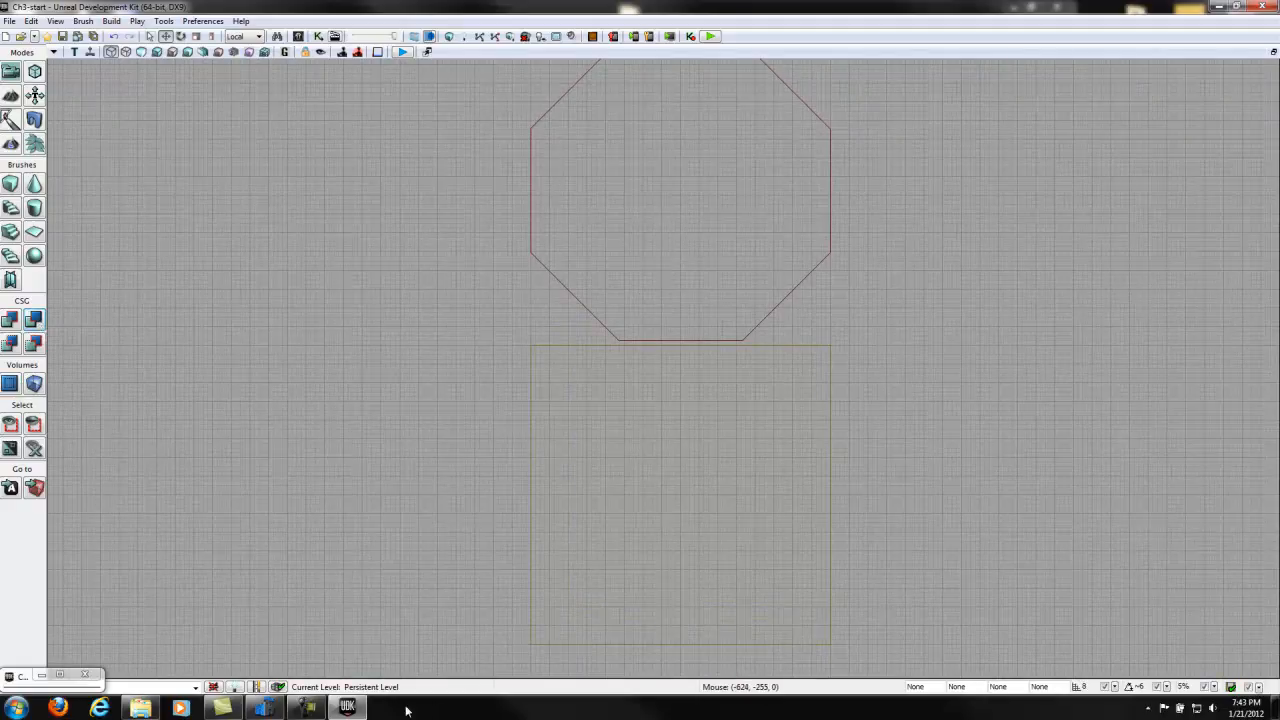
Inspect both rooms and the wall between them in a maximized perspective view, then restore the four-view layout.
left_click(1273, 51)
left_click_drag(582, 490, 570, 485)
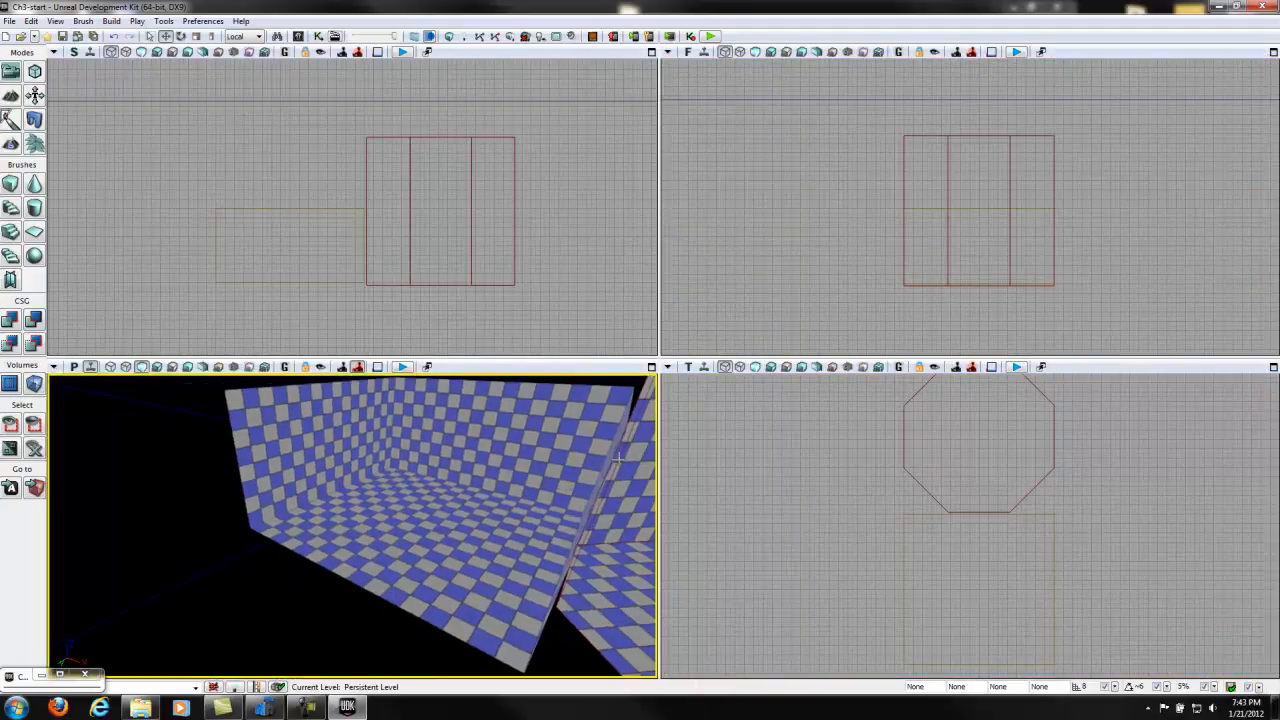
left_click(651, 366)
left_click_drag(985, 390, 1015, 391)
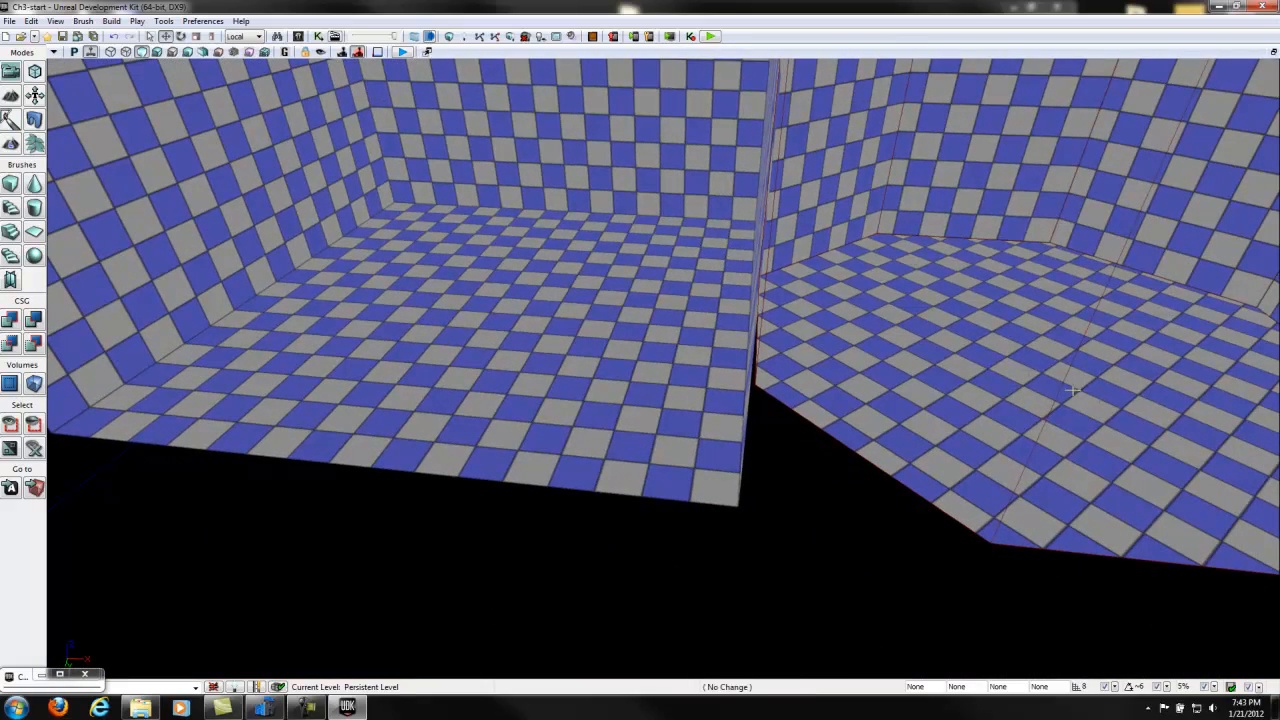
mouse_move(1149, 380)
left_mouse_down()
mouse_move(1223, 366)
mouse_move(1274, 280)
mouse_move(1156, 203)
mouse_move(829, 371)
mouse_move(875, 648)
mouse_move(1010, 620)
mouse_move(1131, 543)
mouse_move(694, 449)
mouse_move(903, 374)
mouse_move(1050, 410)
mouse_move(1170, 470)
mouse_move(1220, 529)
mouse_move(1131, 378)
left_mouse_up()
left_click_drag(543, 302, 507, 325)
mouse_move(507, 325)
right_mouse_down()
mouse_move(517, 430)
mouse_move(669, 240)
mouse_move(714, 62)
mouse_move(731, 61)
mouse_move(714, 66)
mouse_move(654, 337)
mouse_move(655, 476)
mouse_move(610, 480)
right_mouse_up()
left_click_drag(464, 530, 285, 671)
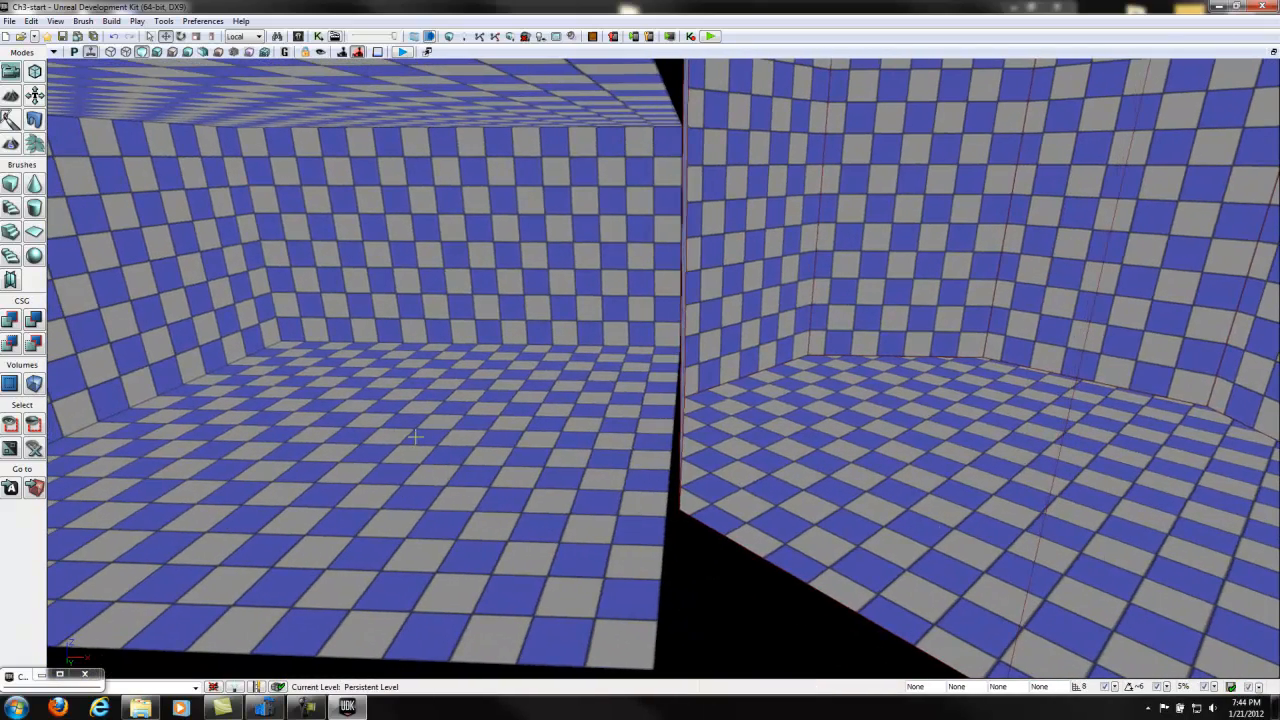
left_click_drag(308, 450, 258, 460)
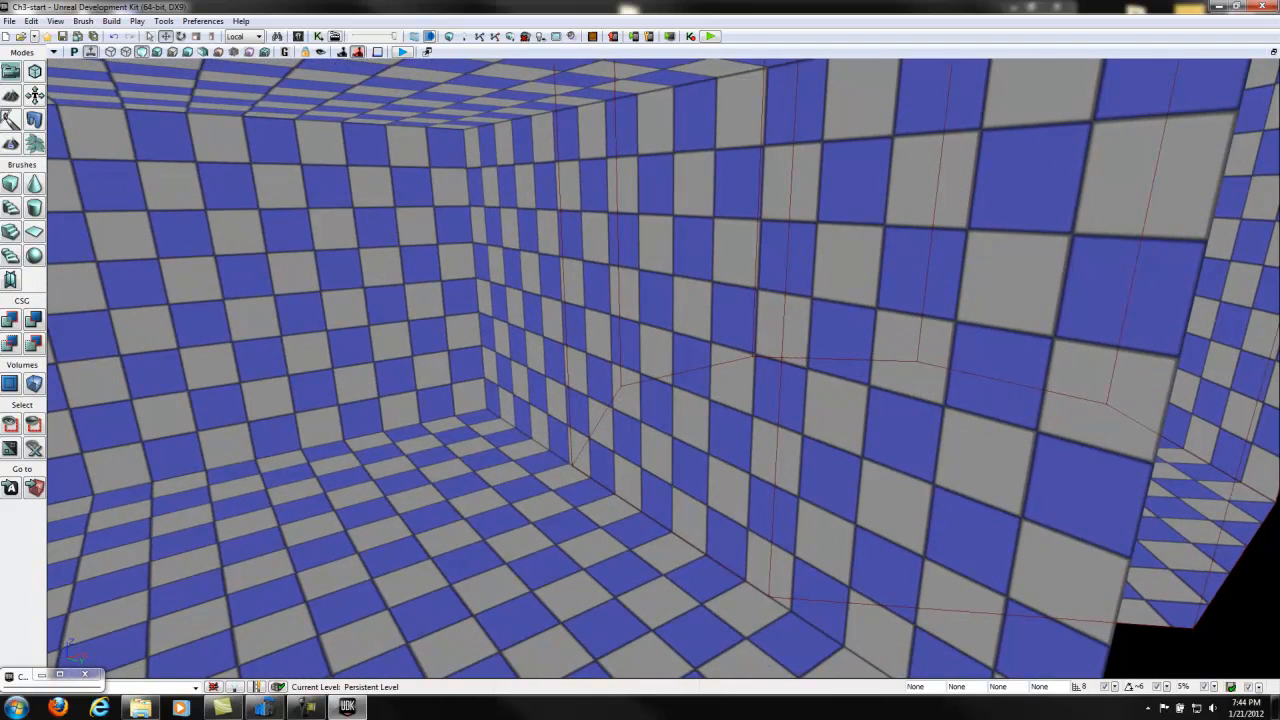
left_click(1273, 51)
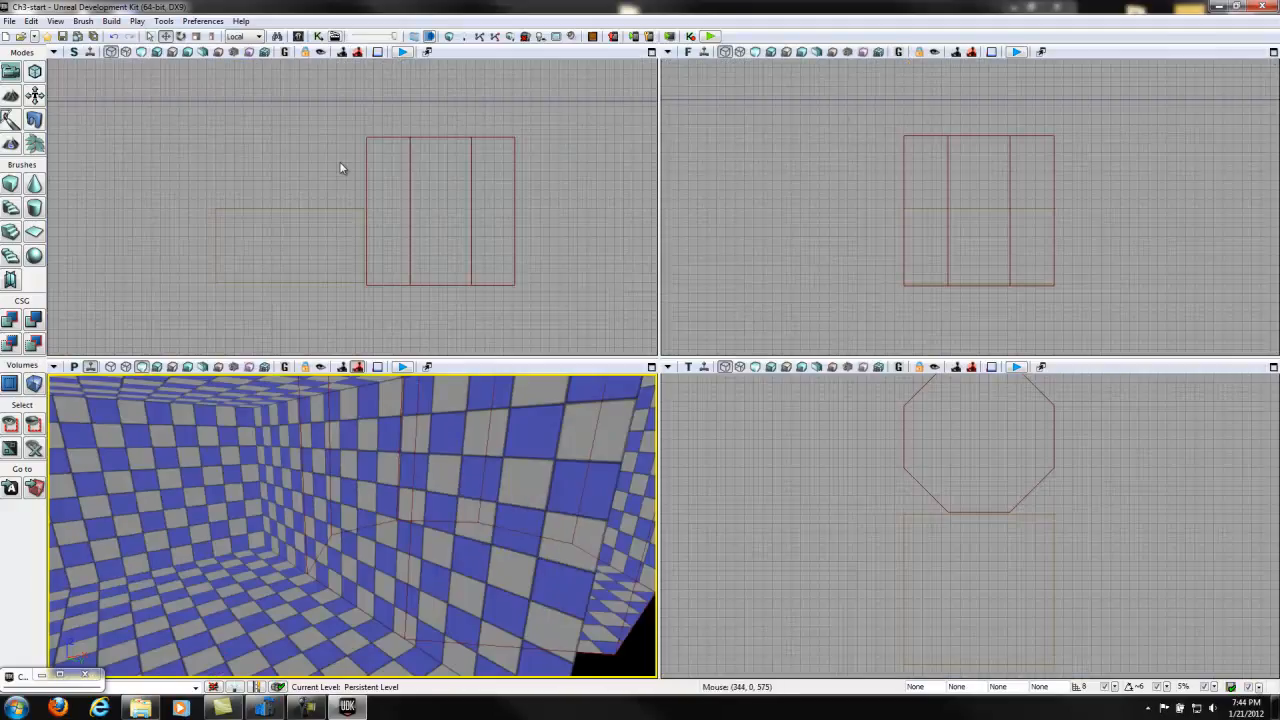
Build a cube builder brush with X 32, Y 256 and Z 256, leaving it non-hollow.
right_click(10, 184)
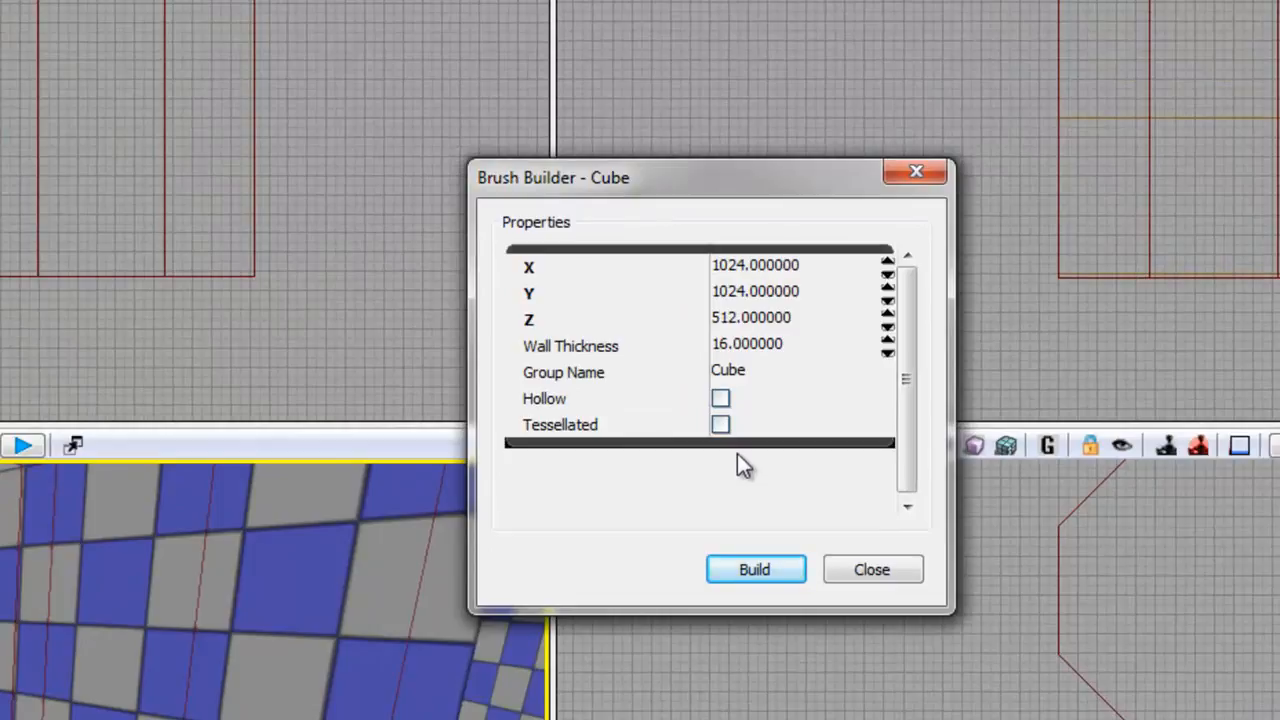
left_click(805, 276)
type("32")
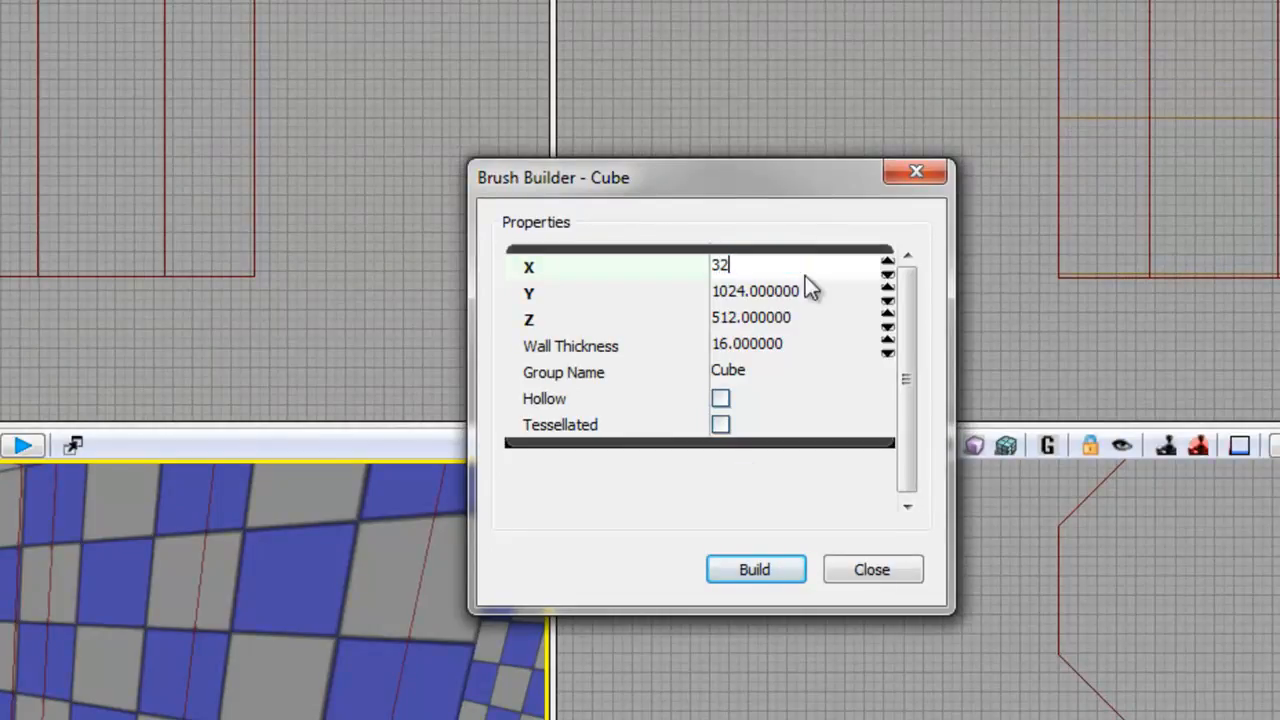
key("Tab")
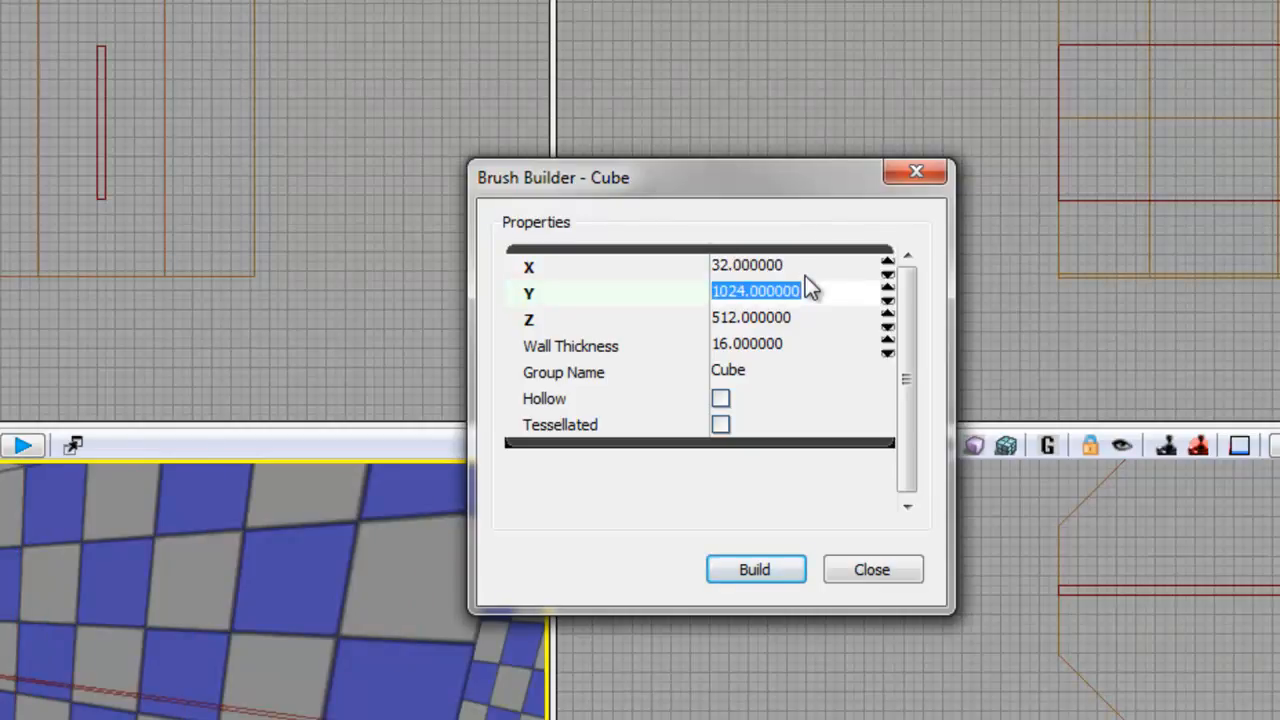
type("256")
key("Tab")
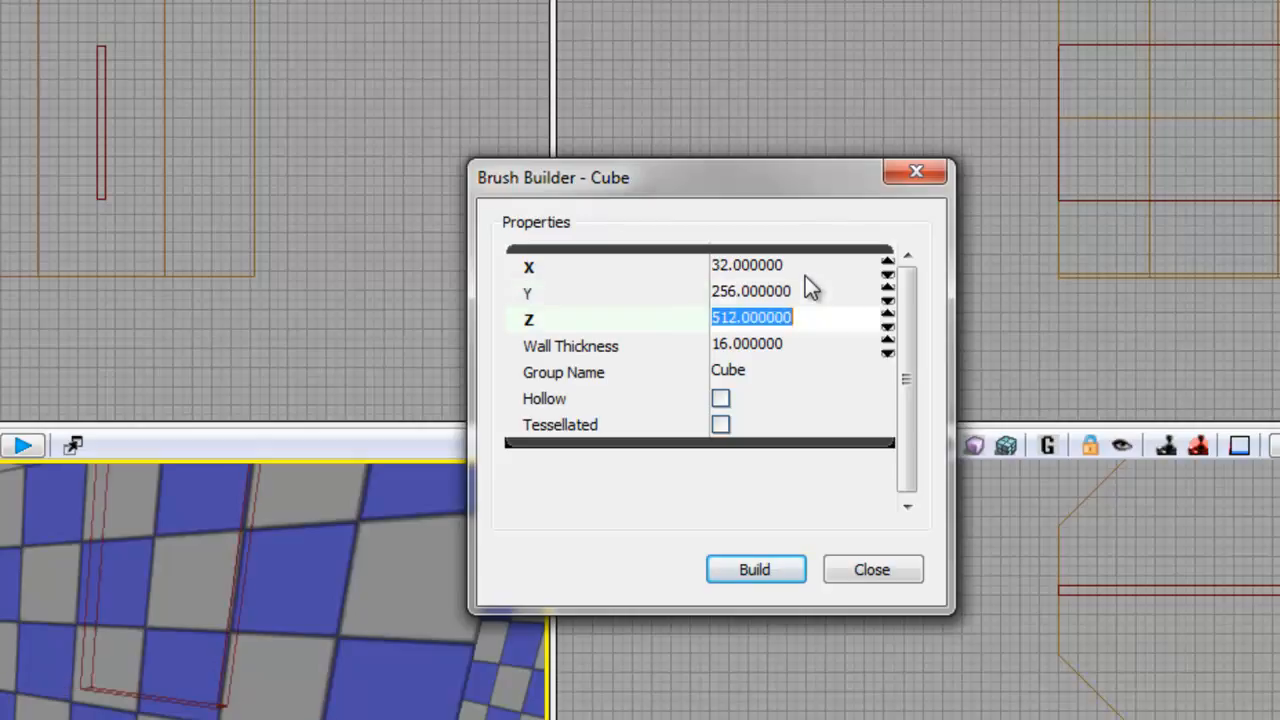
type("256")
key("Tab")
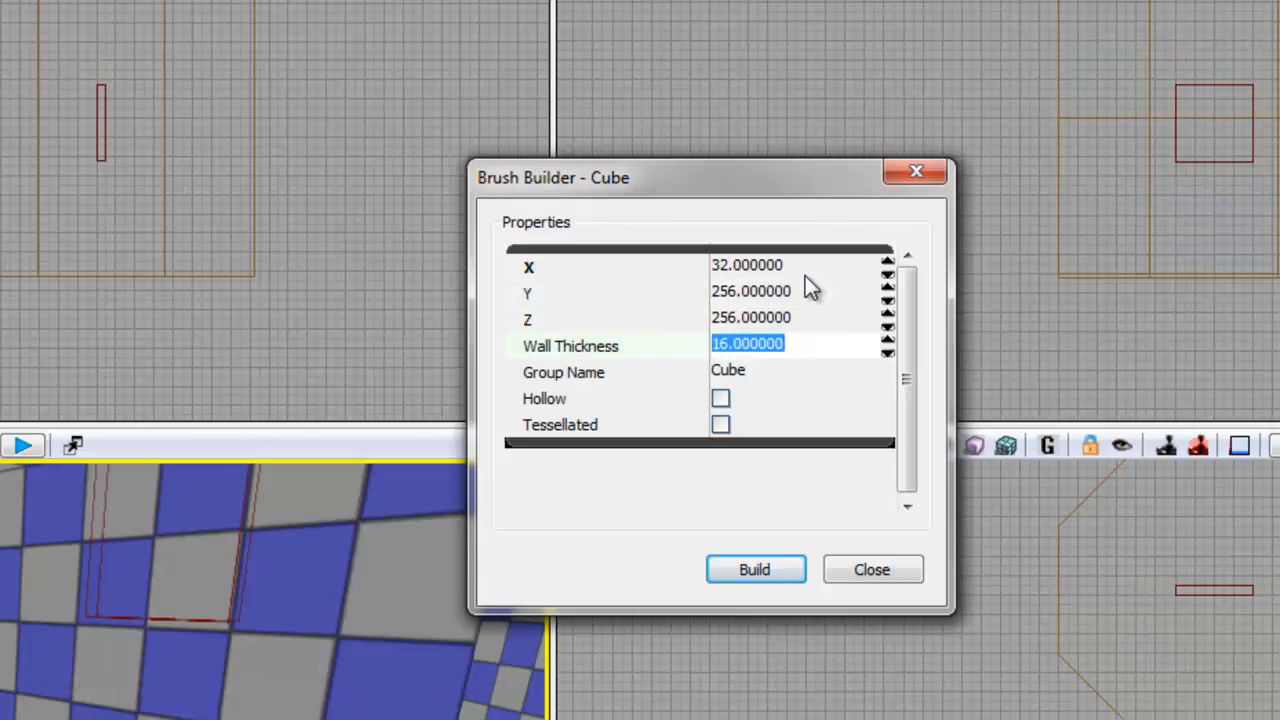
left_click(785, 563)
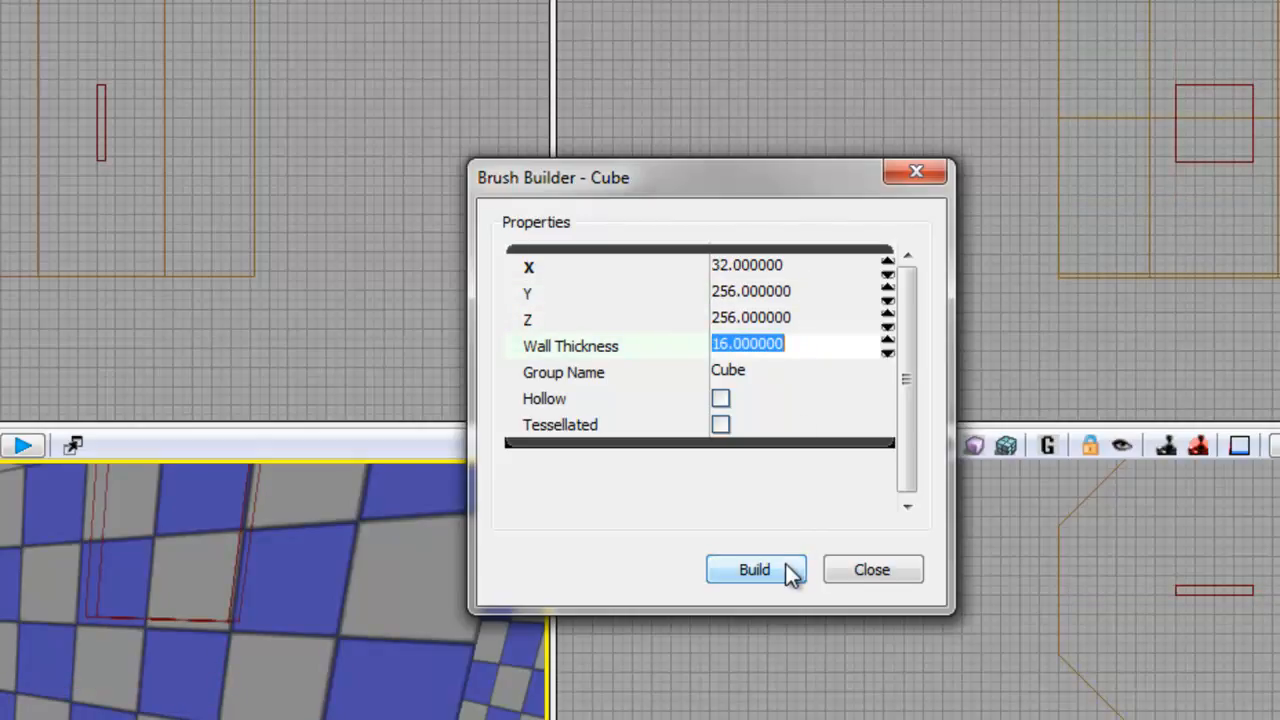
left_click(870, 572)
Position the cube builder brush in the side view so it spans the wall between the rooms, and lower it to the box room's floor.
left_click(106, 125)
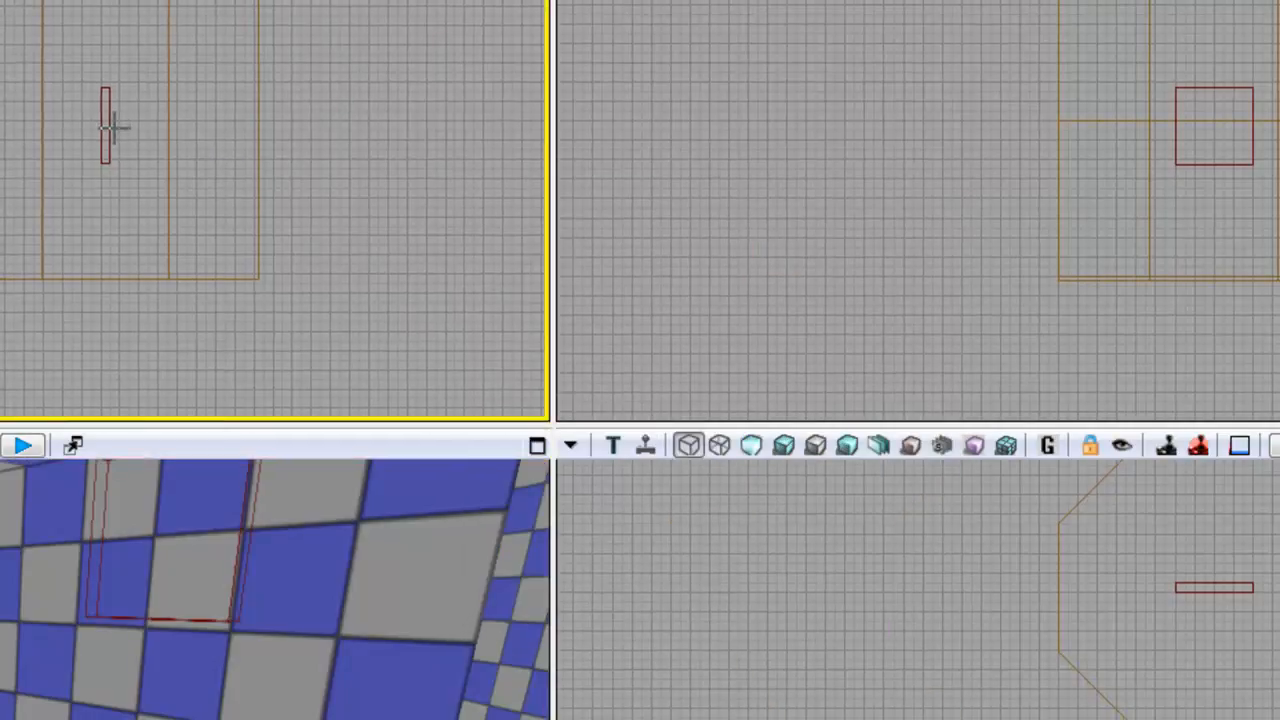
left_click(104, 121)
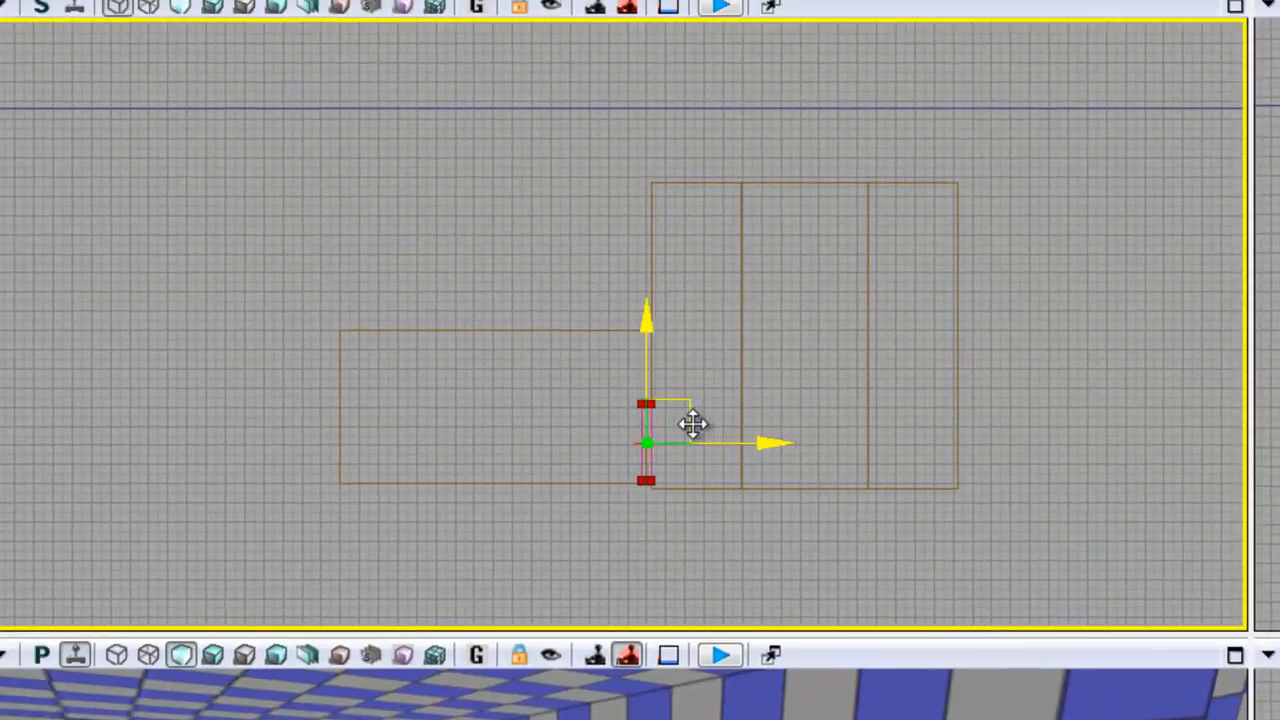
left_click_drag(694, 424, 689, 423)
scroll(634, 498, "up", 3)
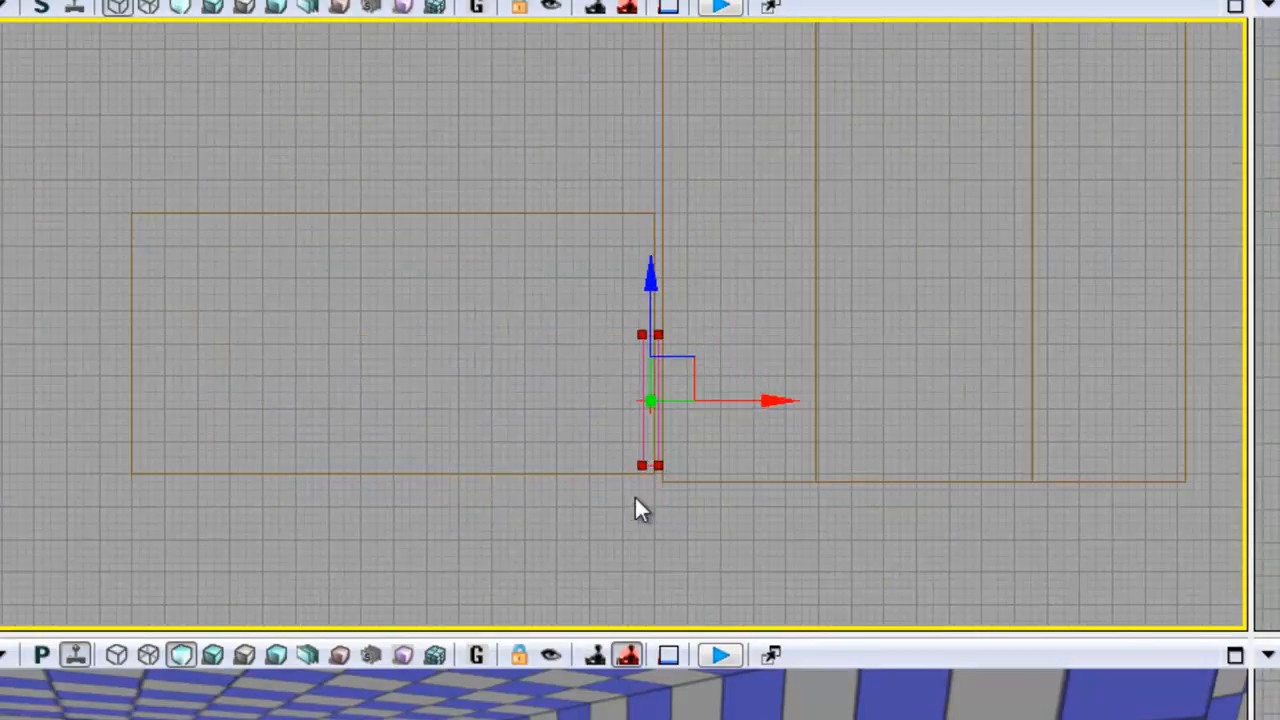
scroll(635, 500, "up", 3)
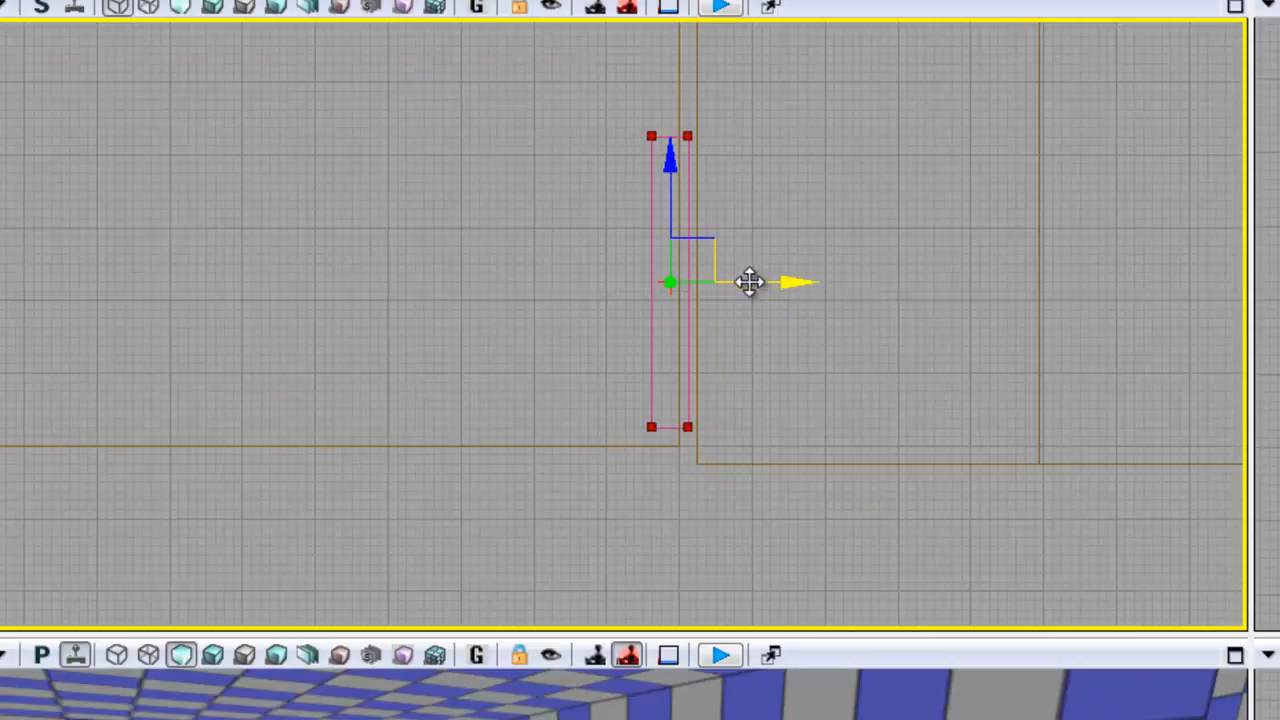
left_click_drag(748, 277, 767, 283)
scroll(706, 223, "up", 3)
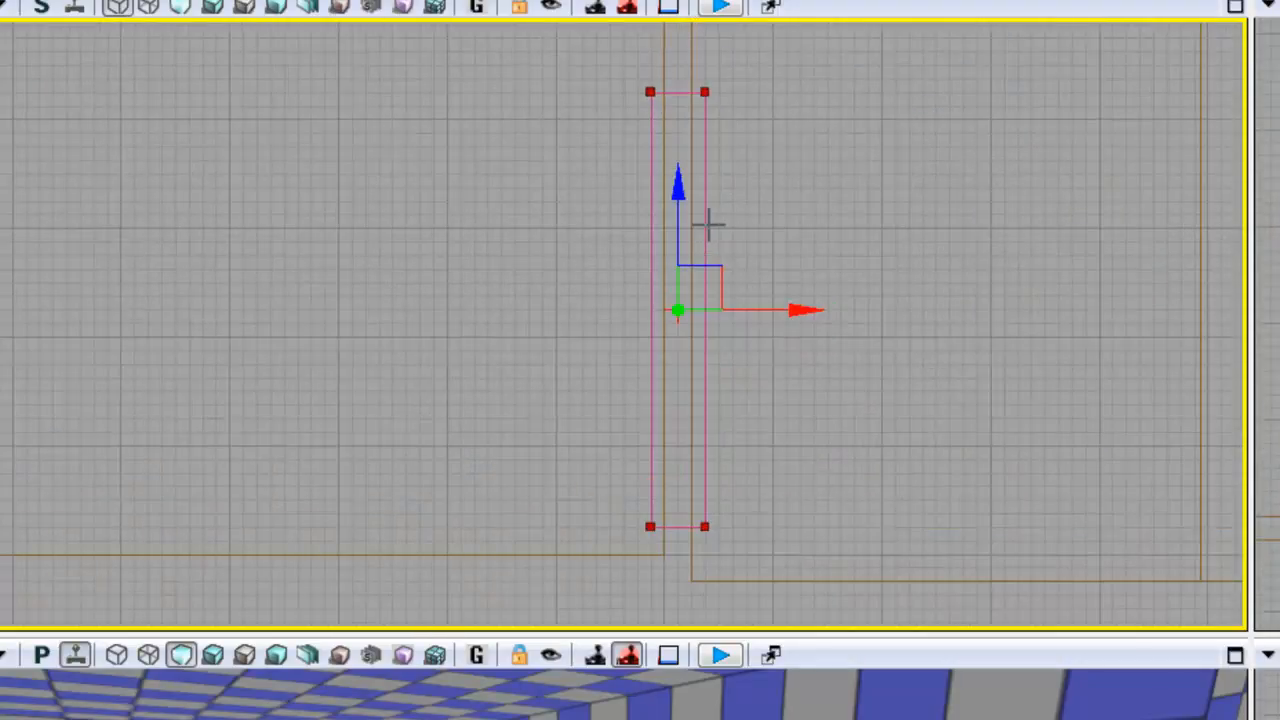
left_click_drag(677, 204, 686, 216)
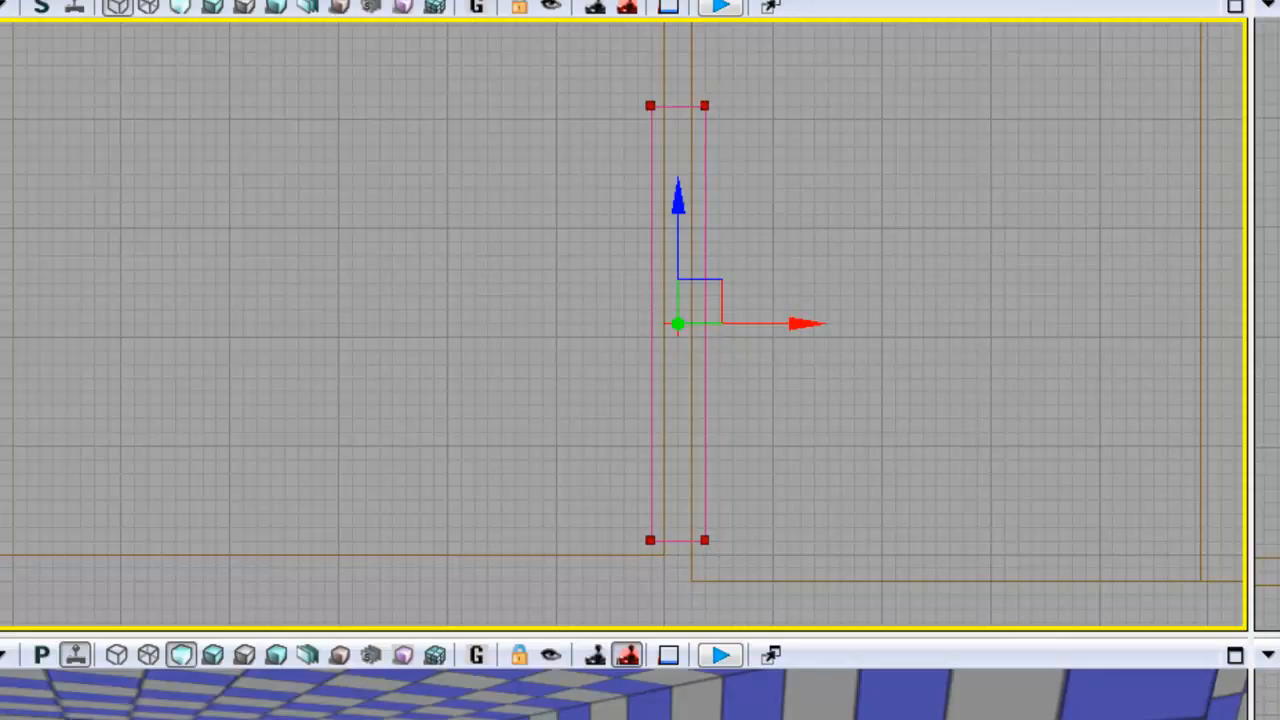
CSG-subtract the cube builder brush to cut a doorway through the wall between the two rooms.
left_click(1269, 324)
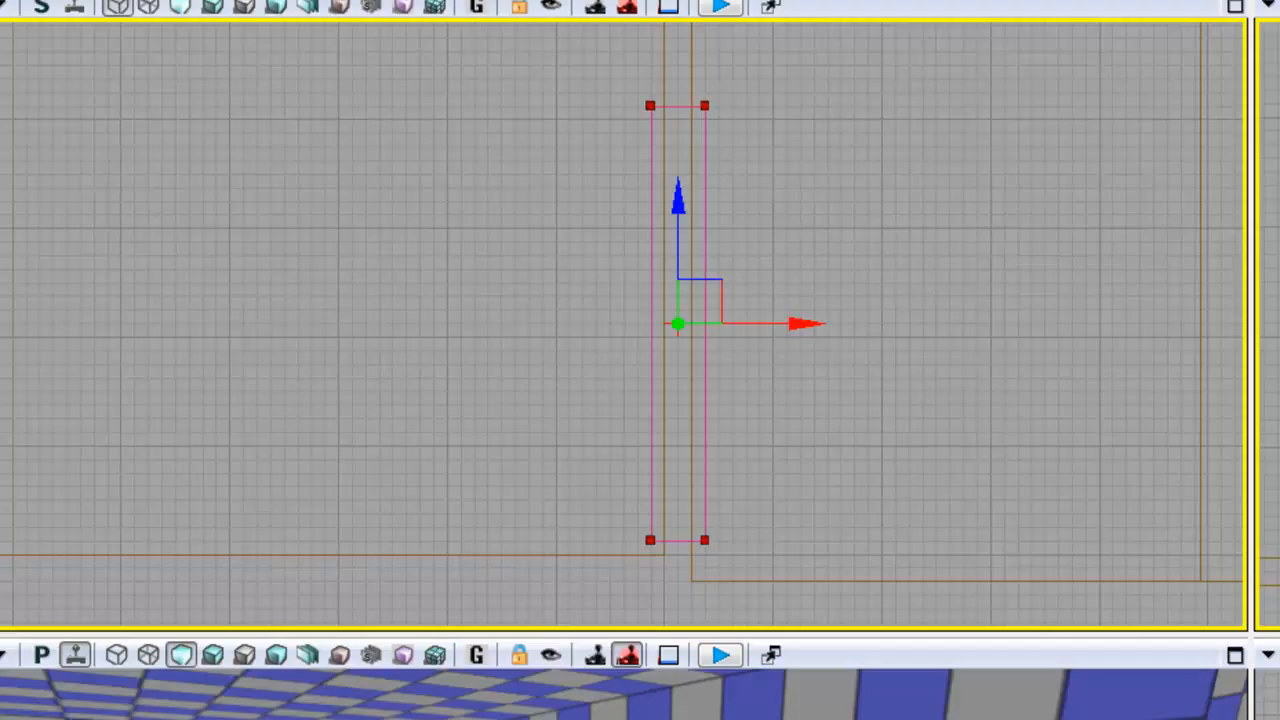
scroll(1269, 324, "up", 1)
scroll(1269, 324, "down", 5)
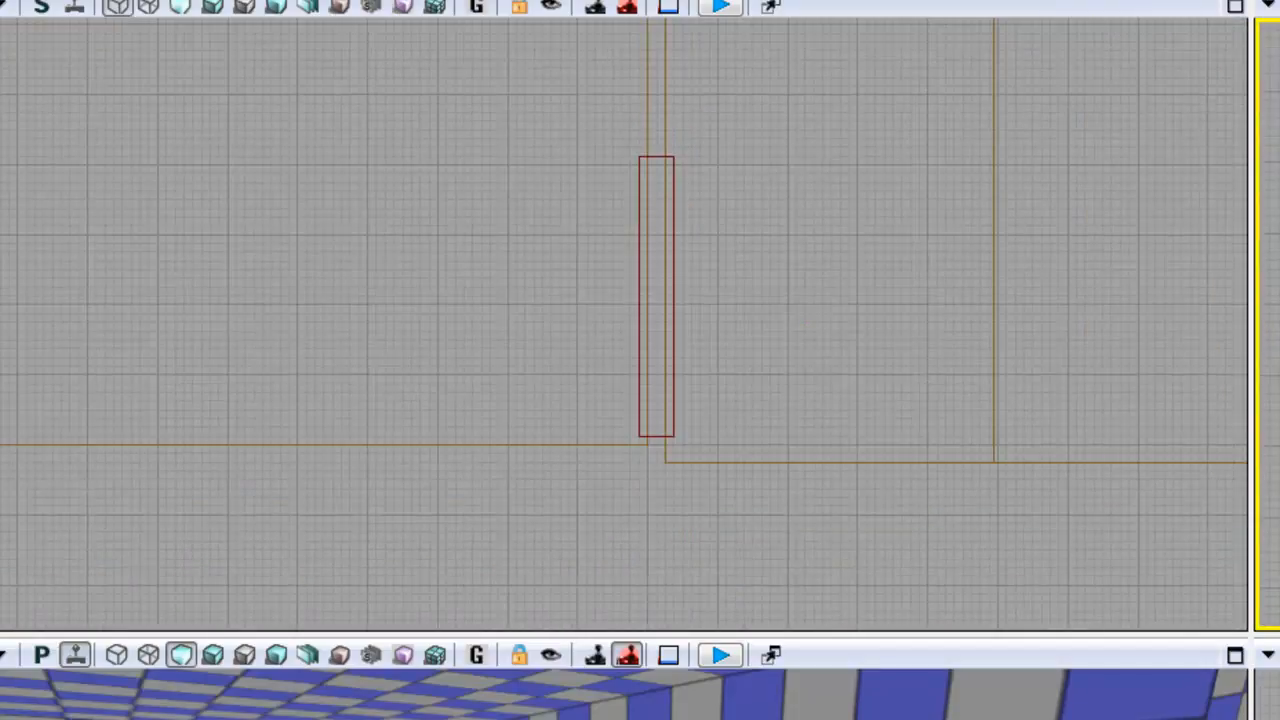
scroll(1269, 324, "down", 2)
scroll(1269, 324, "up", 2)
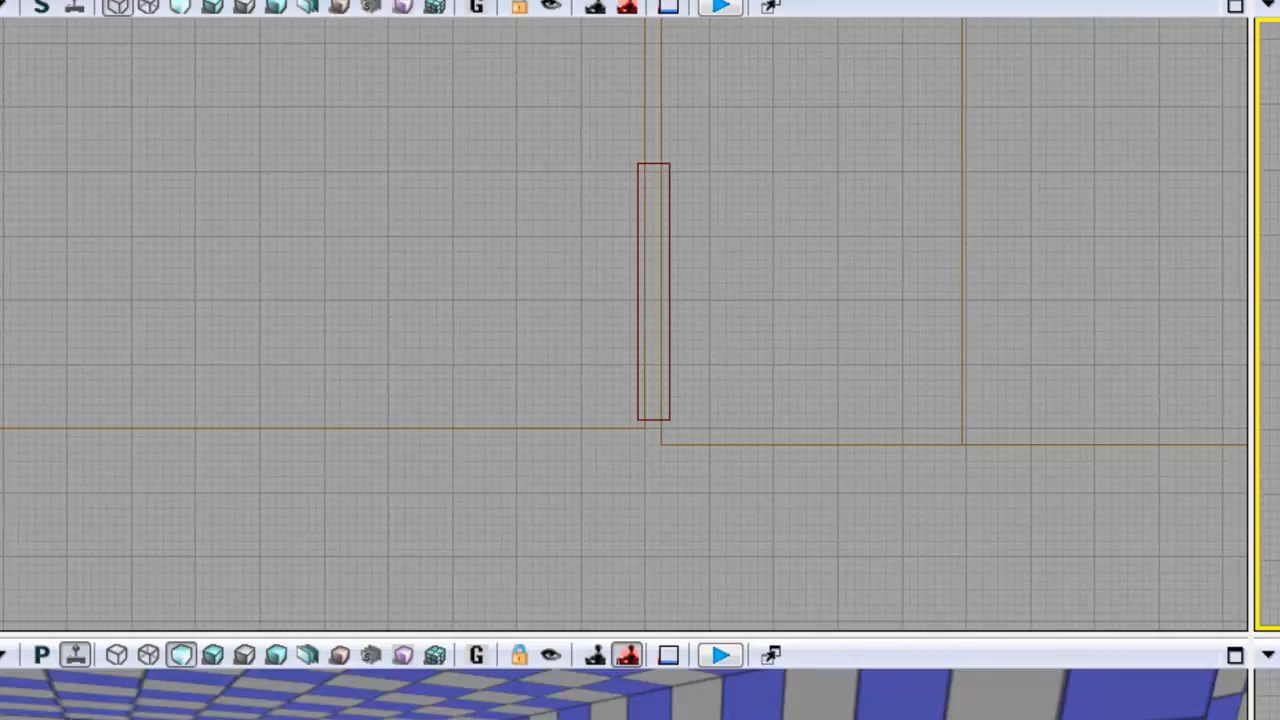
left_click(1269, 697)
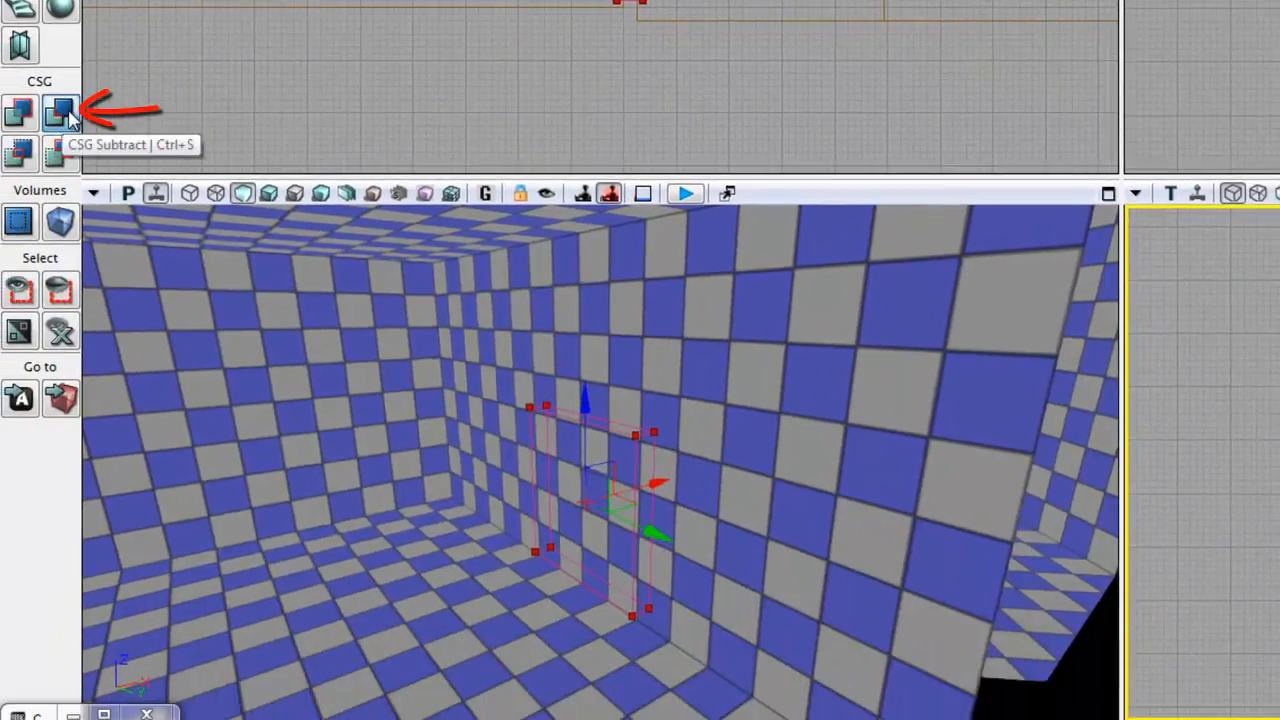
left_click(62, 113)
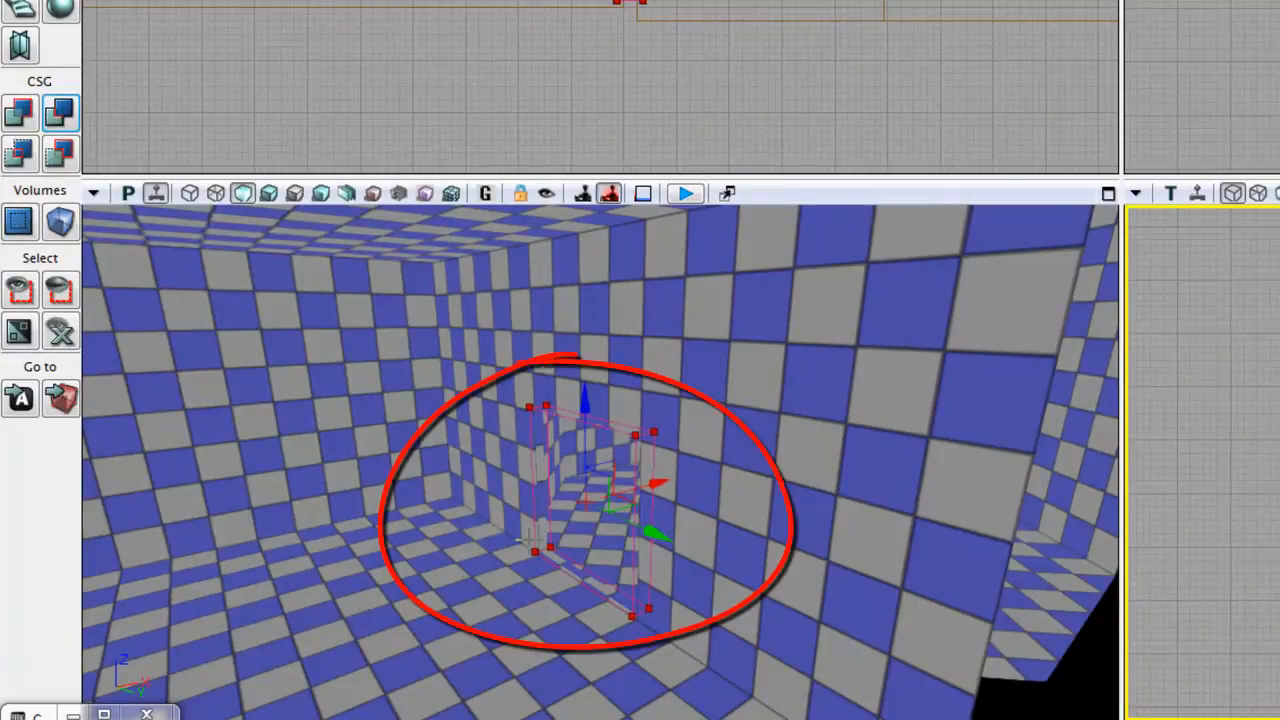
Move the builder brush sideways along Y, clear of the doorway opening.
left_click_drag(657, 531, 1040, 695)
mouse_move(905, 625)
left_mouse_down()
mouse_move(992, 694)
mouse_move(1052, 719)
left_mouse_up()
left_click_drag(483, 510, 709, 300)
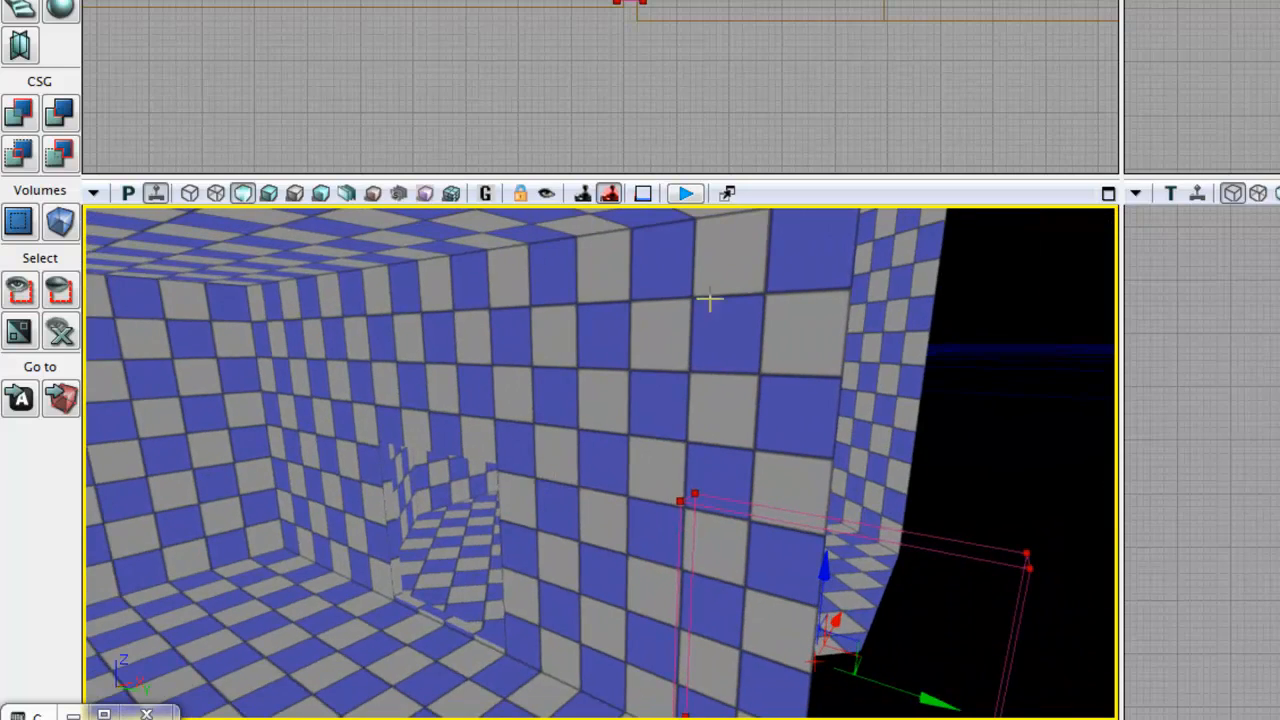
Examine the doorway and both connected rooms in a maximized perspective view, then restore the four-view layout.
left_click(1108, 193)
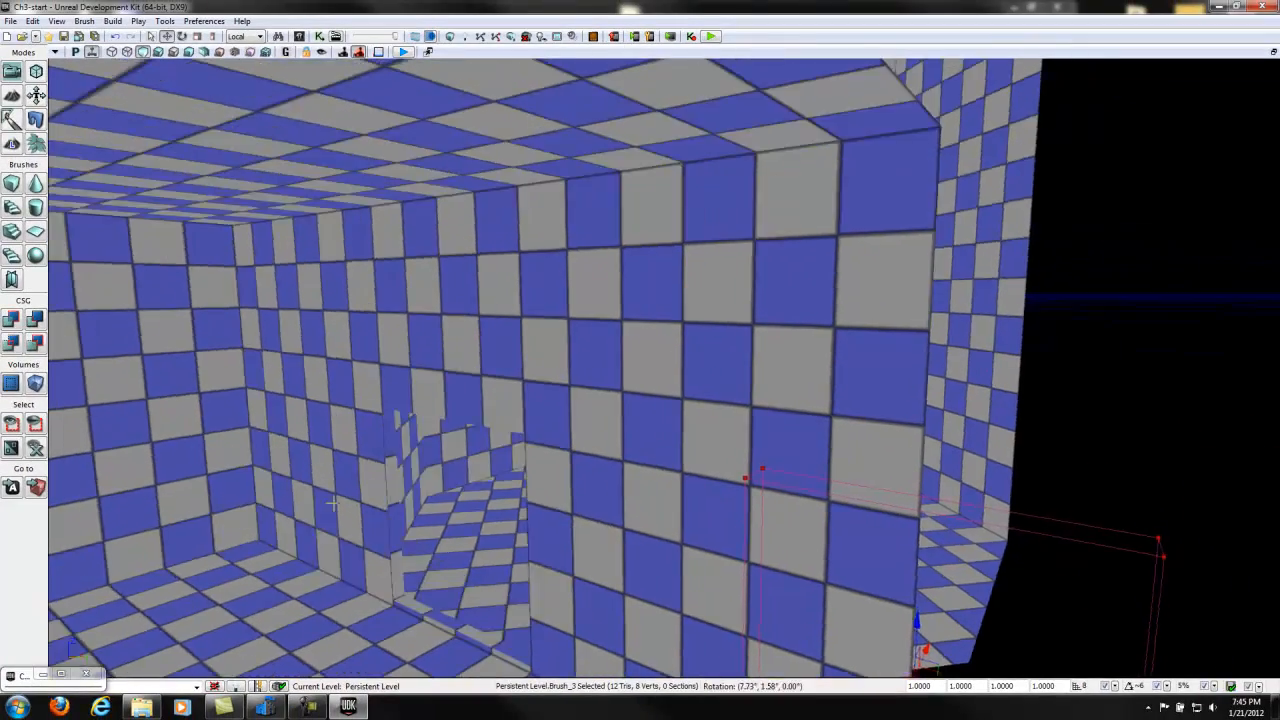
left_click_drag(332, 503, 106, 327)
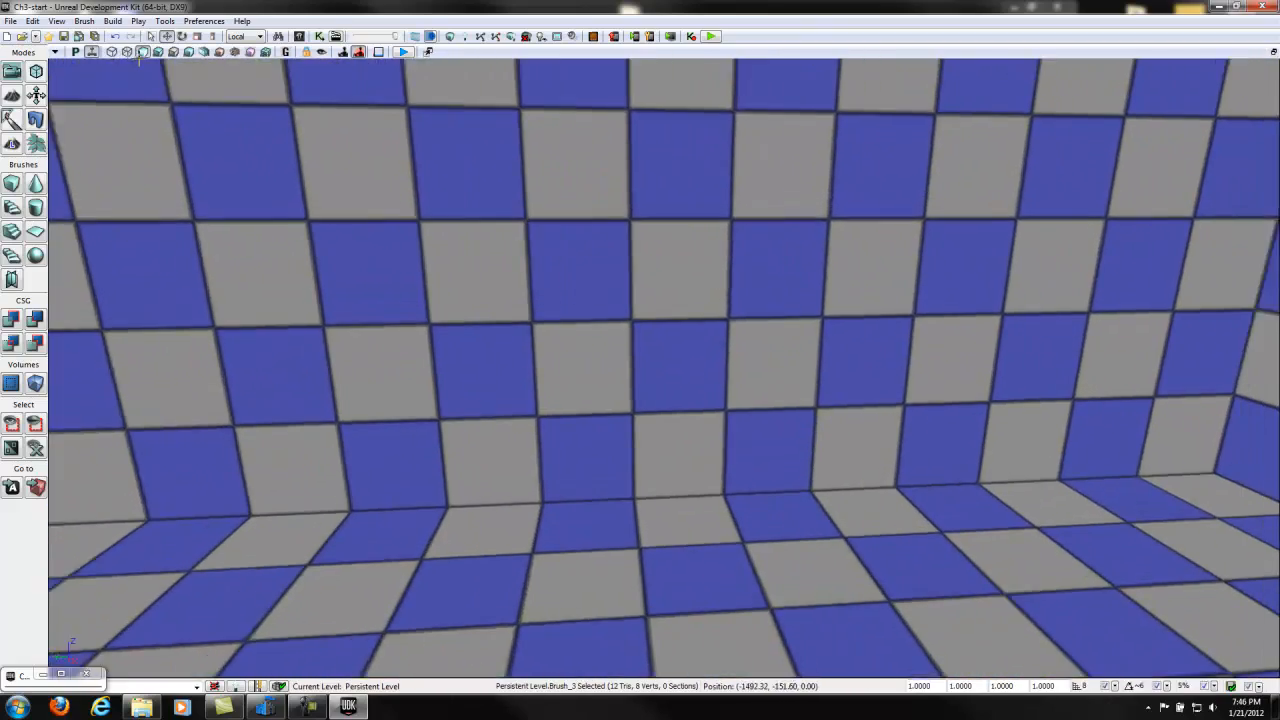
mouse_move(140, 61)
left_mouse_down()
mouse_move(565, 82)
mouse_move(814, 134)
mouse_move(807, 179)
left_mouse_up()
mouse_move(264, 707)
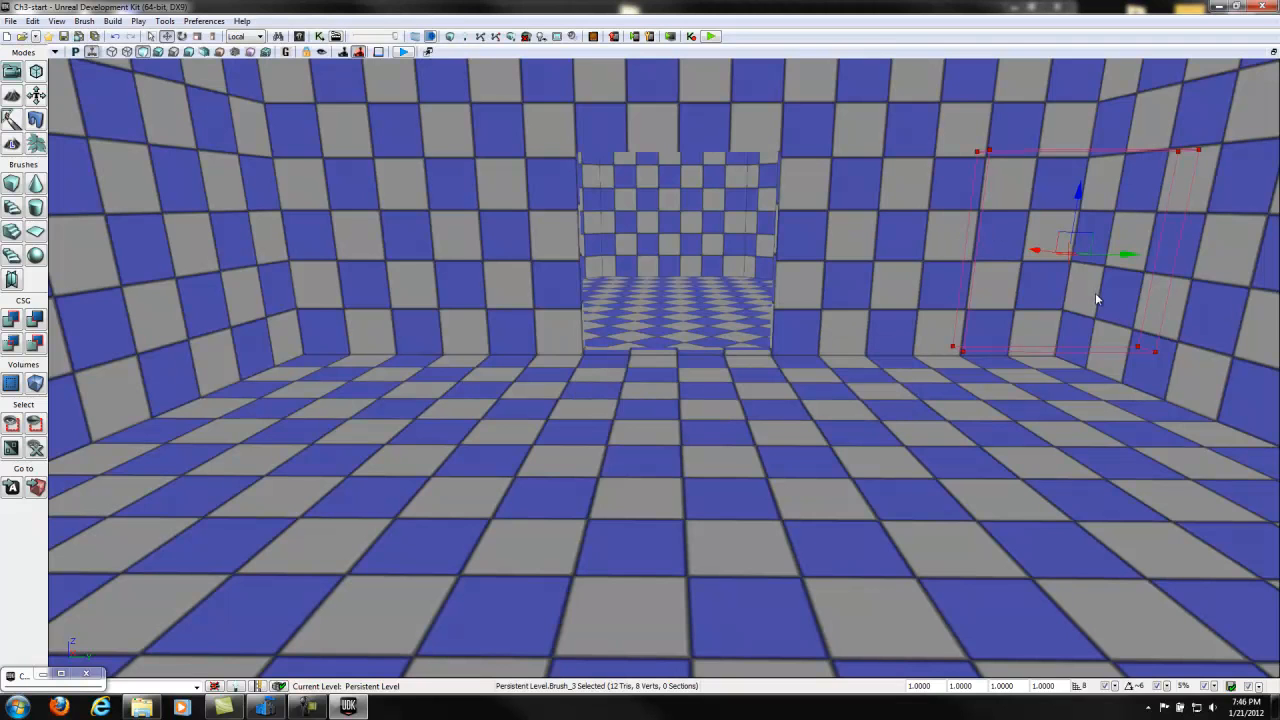
right_click_drag(978, 446, 465, 82)
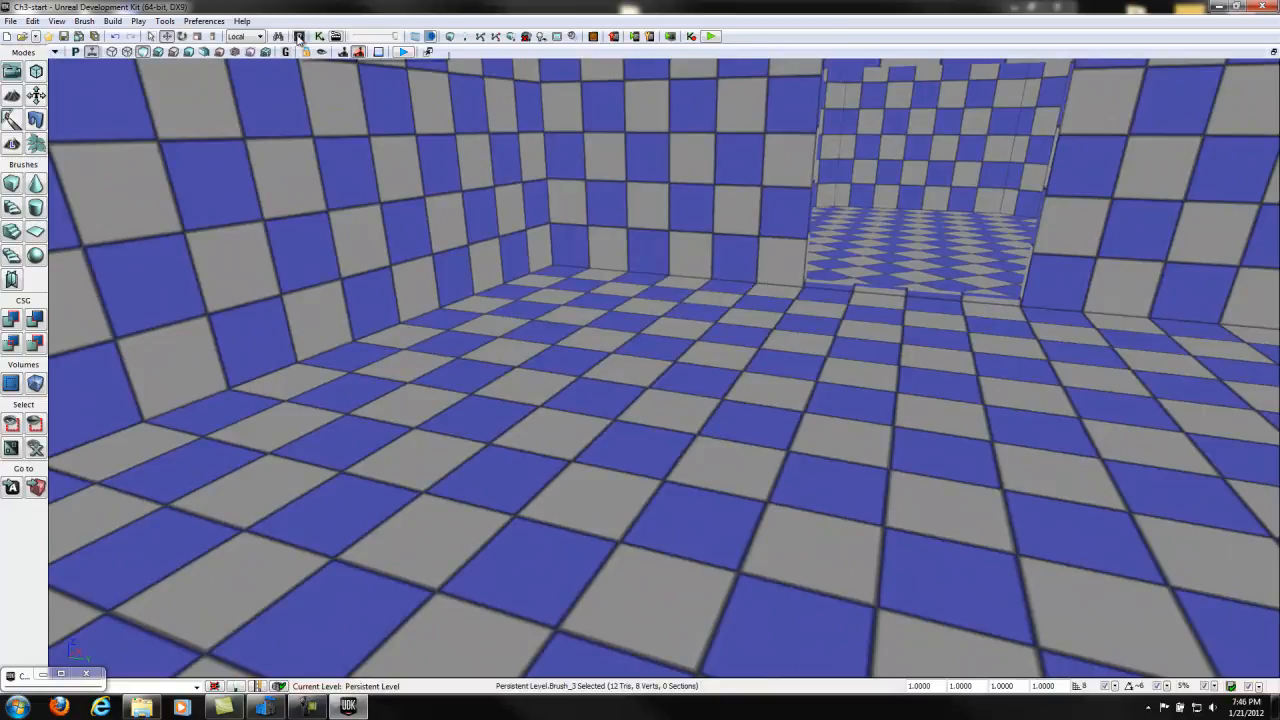
left_click(43, 676)
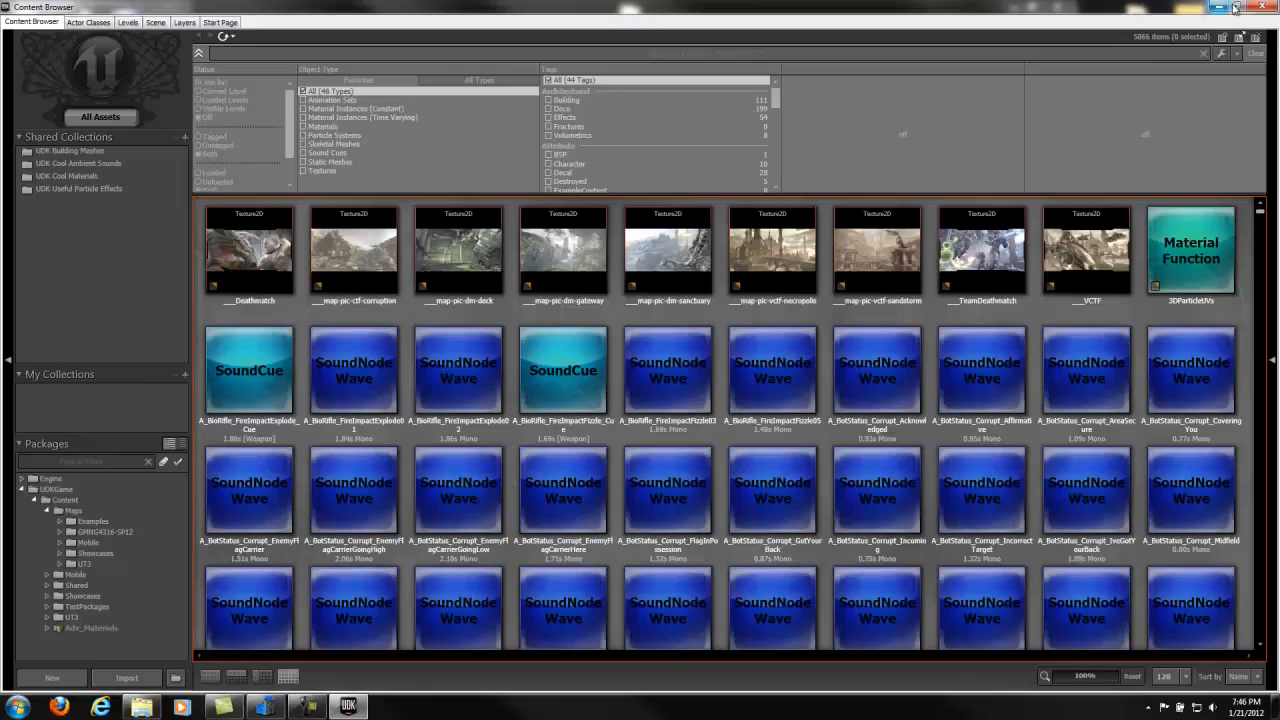
left_click(1219, 6)
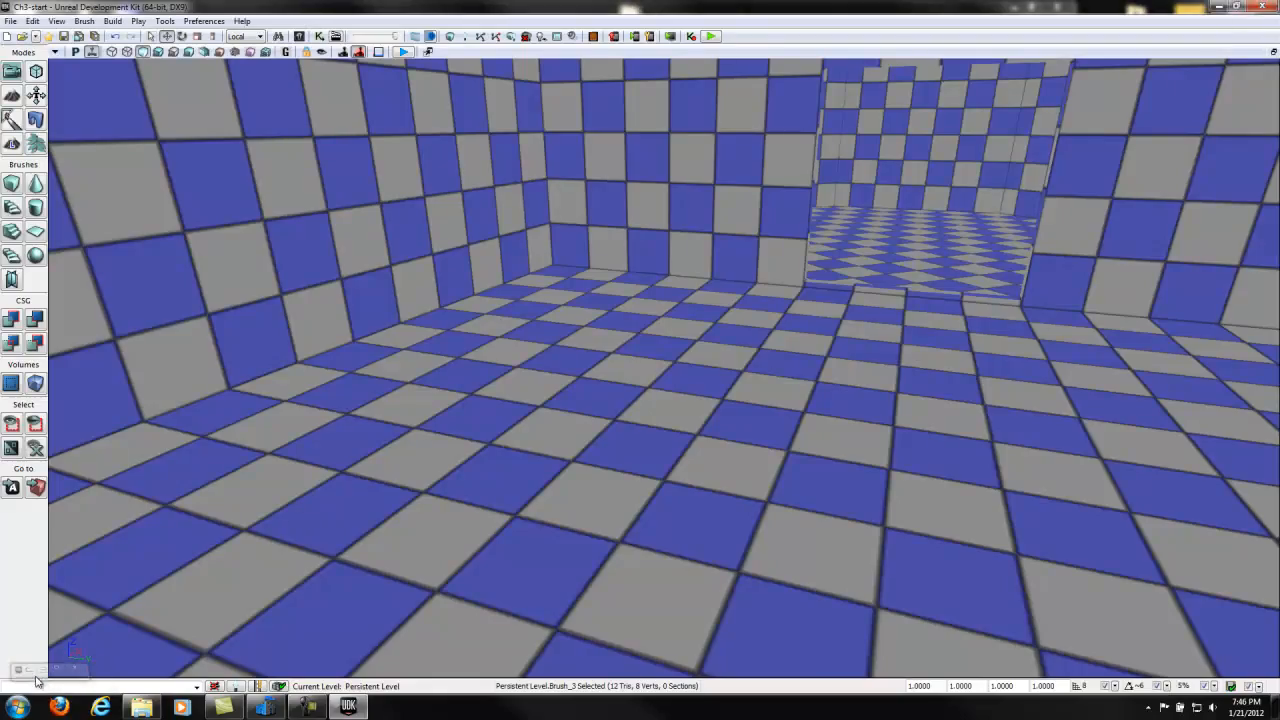
mouse_move(791, 158)
right_mouse_down()
mouse_move(674, 277)
mouse_move(286, 283)
mouse_move(246, 617)
mouse_move(487, 392)
mouse_move(600, 400)
mouse_move(1123, 163)
mouse_move(1080, 229)
mouse_move(1075, 220)
right_mouse_up()
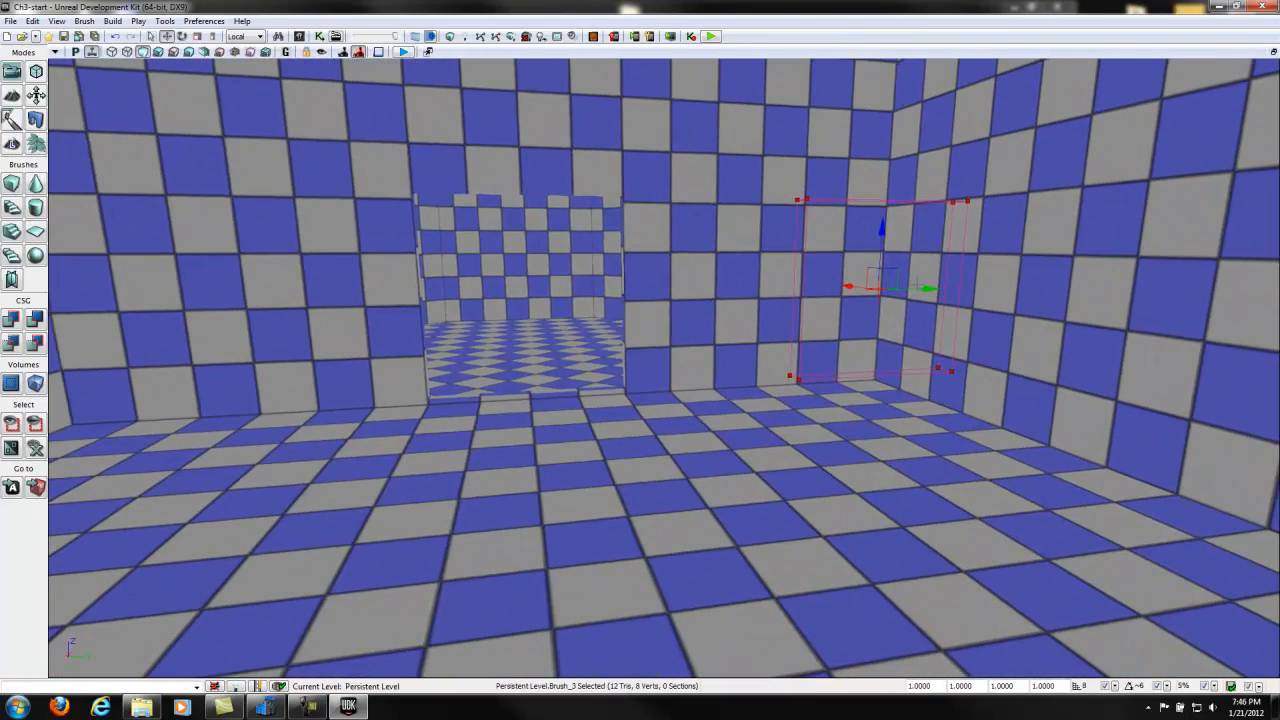
left_click_drag(933, 235, 1100, 150)
right_click_drag(1100, 150, 898, 129)
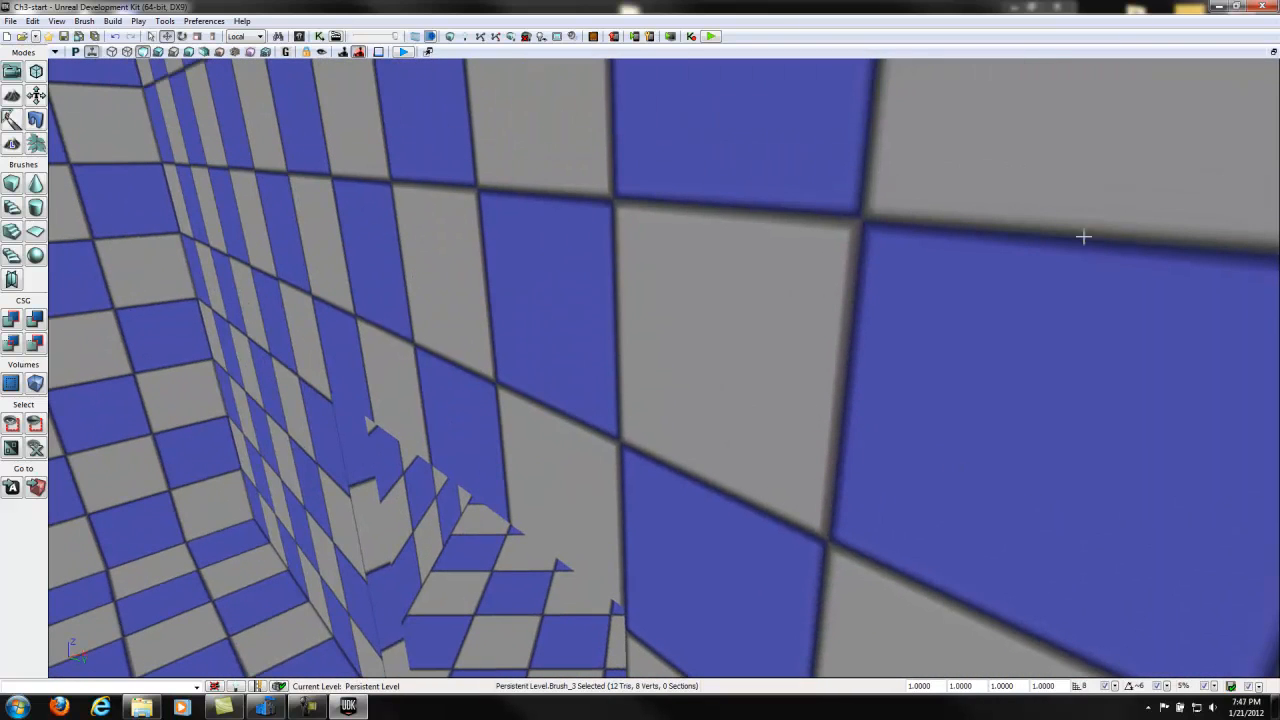
left_click(1273, 51)
Add a point light in the middle of the box room from the side view and pull the lit perspective back over the room.
left_click(551, 318)
scroll(550, 320, "down", 1)
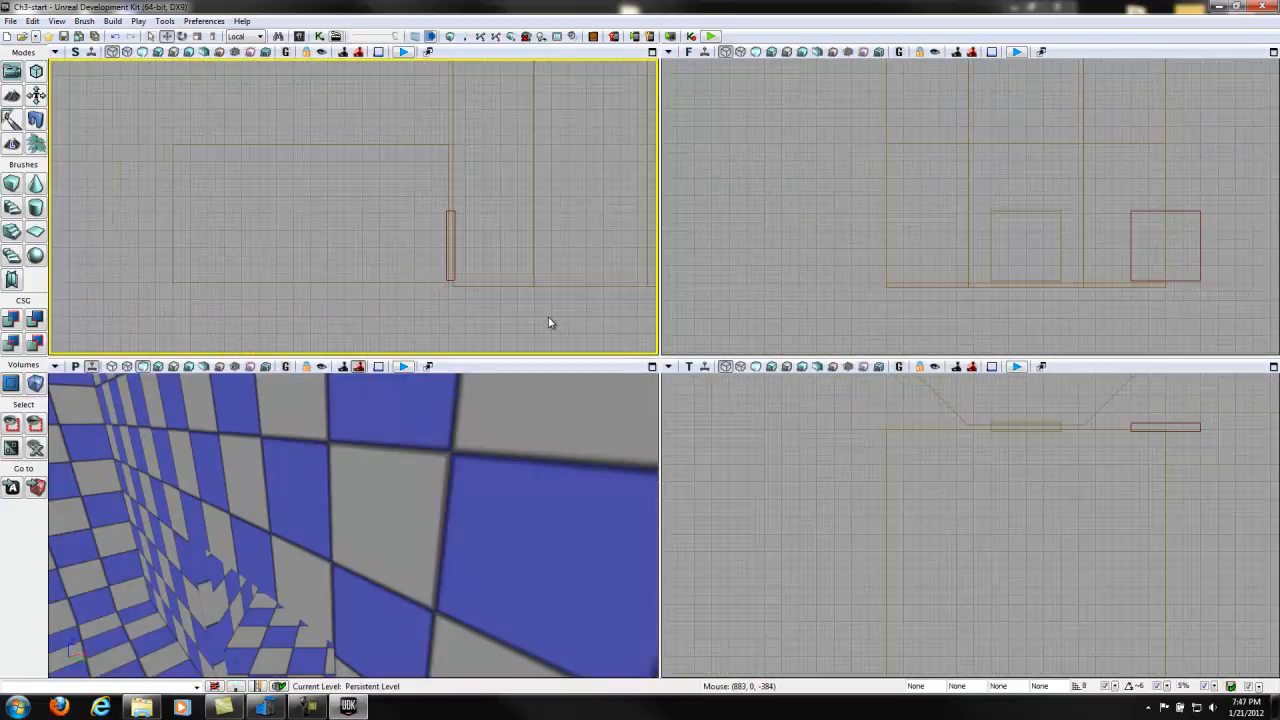
left_click(307, 217)
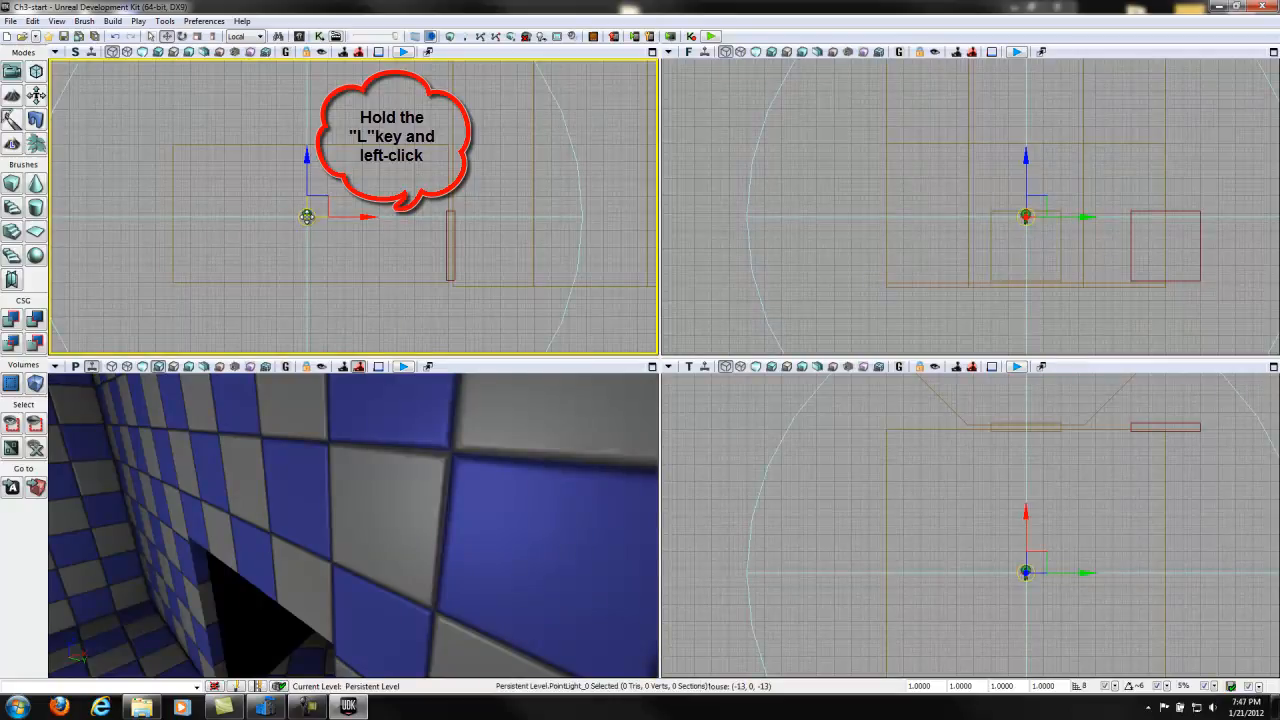
left_click(549, 432)
scroll(549, 432, "down", 3)
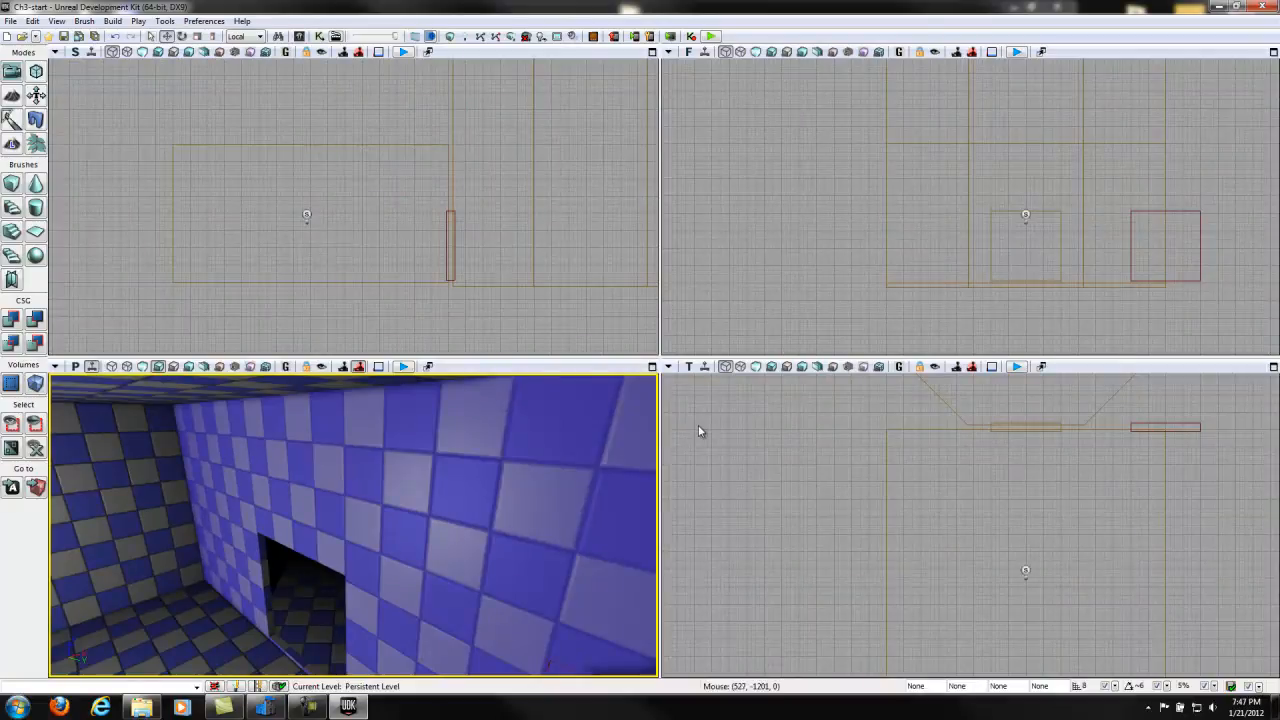
scroll(240, 490, "down", 2)
scroll(294, 474, "down", 2)
left_click_drag(294, 474, 55, 567)
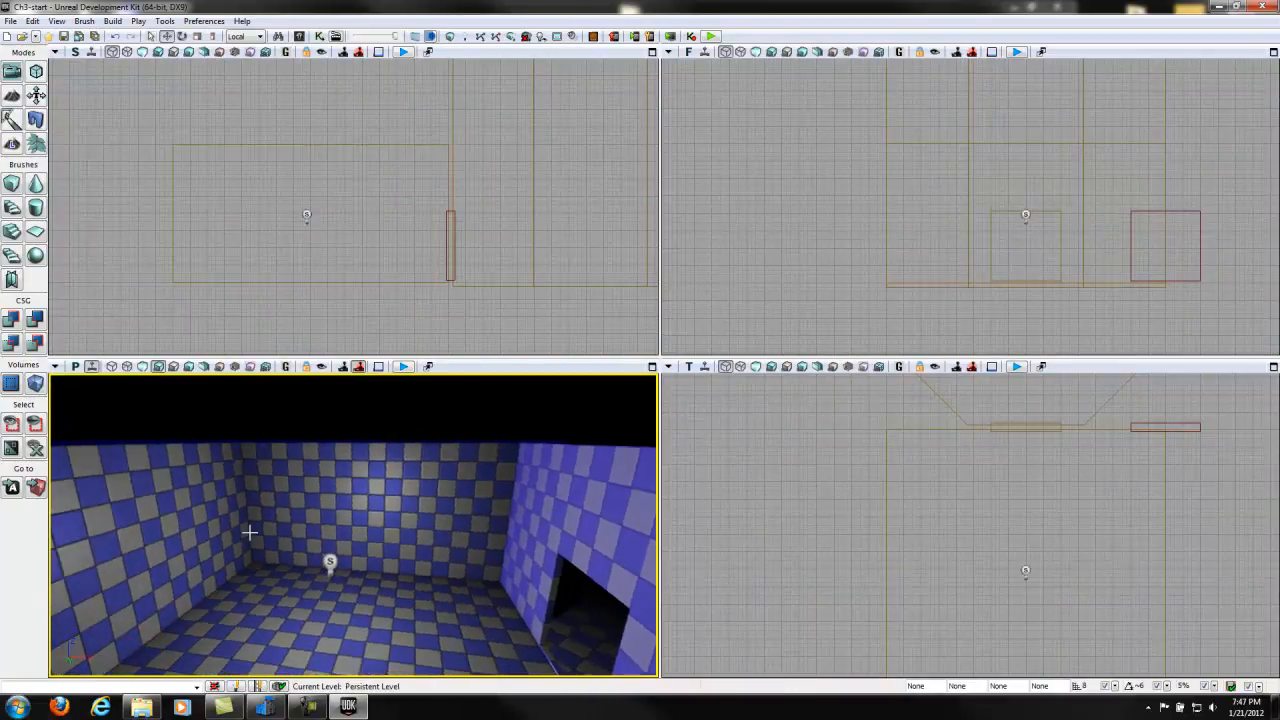
Raise the point light toward the box room's ceiling and nudge it slightly along X toward the doorway wall.
left_click(333, 564)
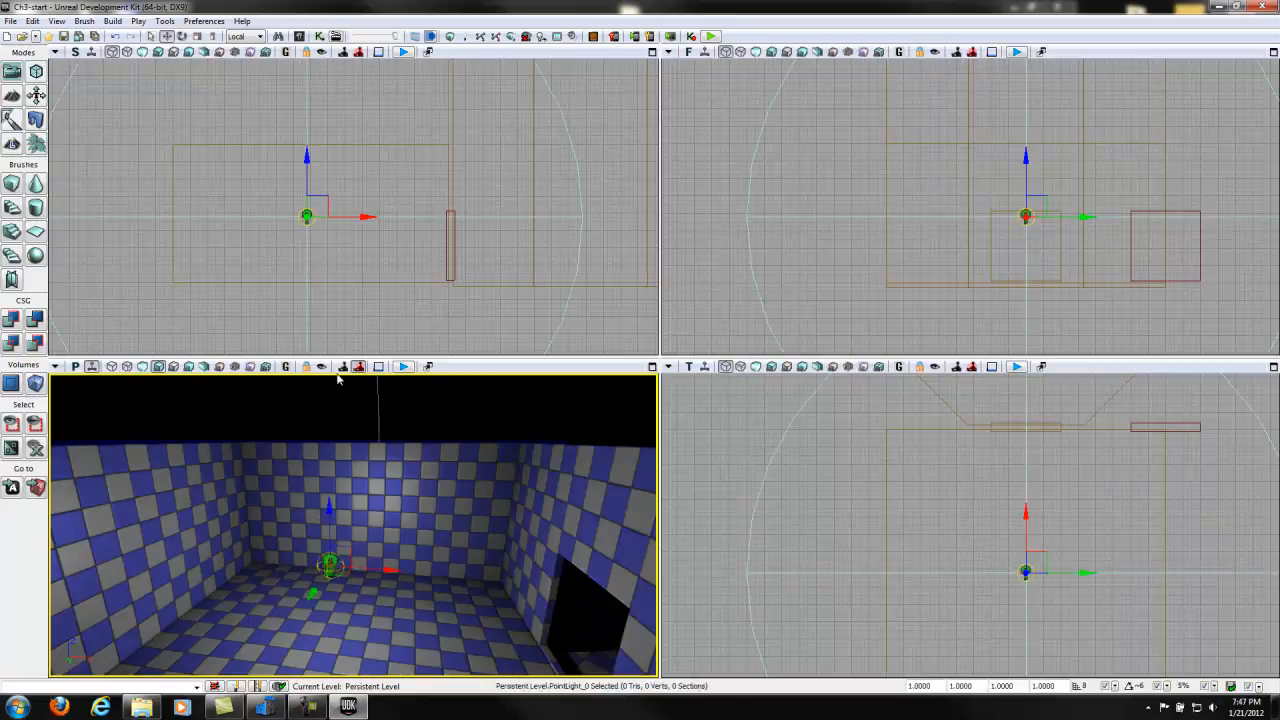
left_click(701, 308)
scroll(703, 306, "down", 2)
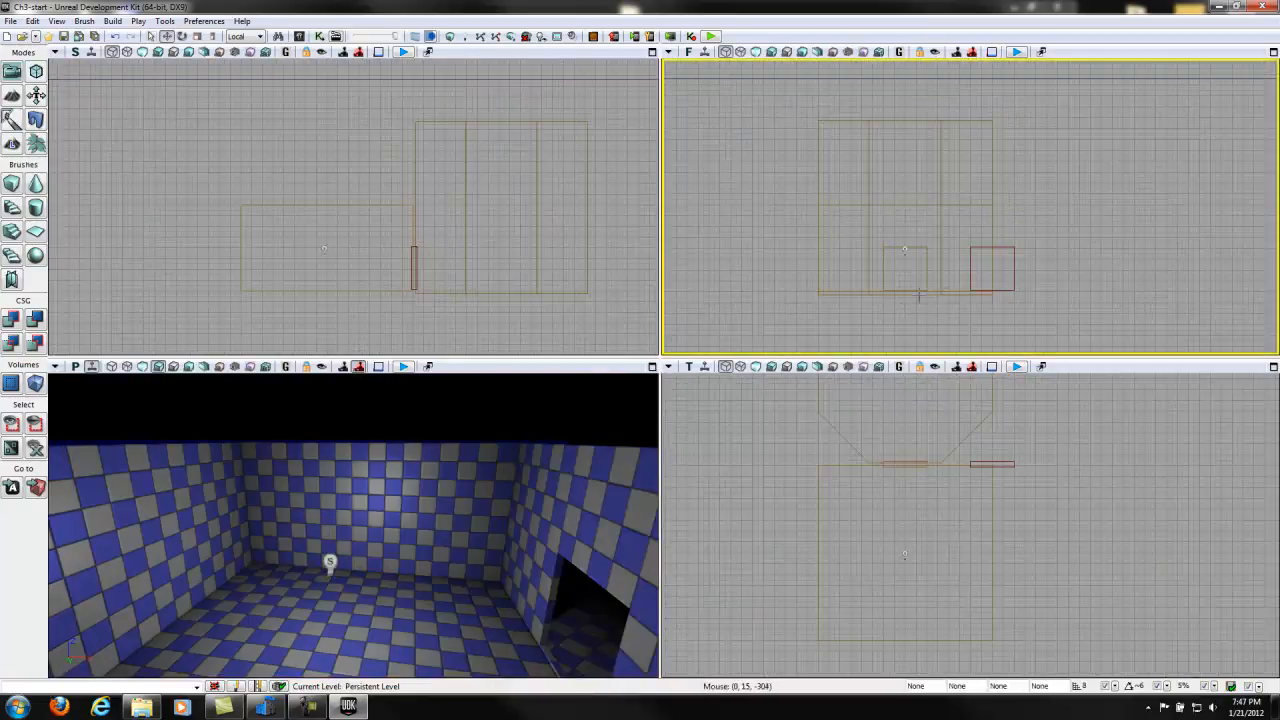
left_click(904, 247)
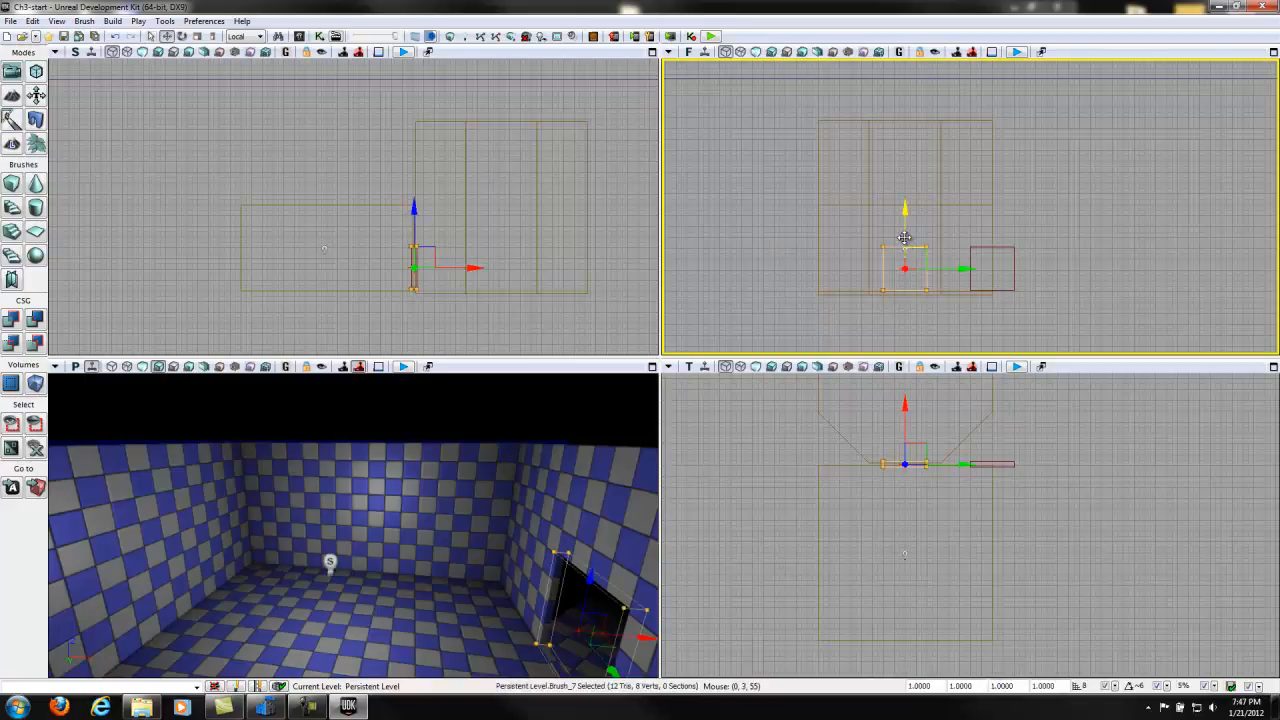
left_click(322, 247)
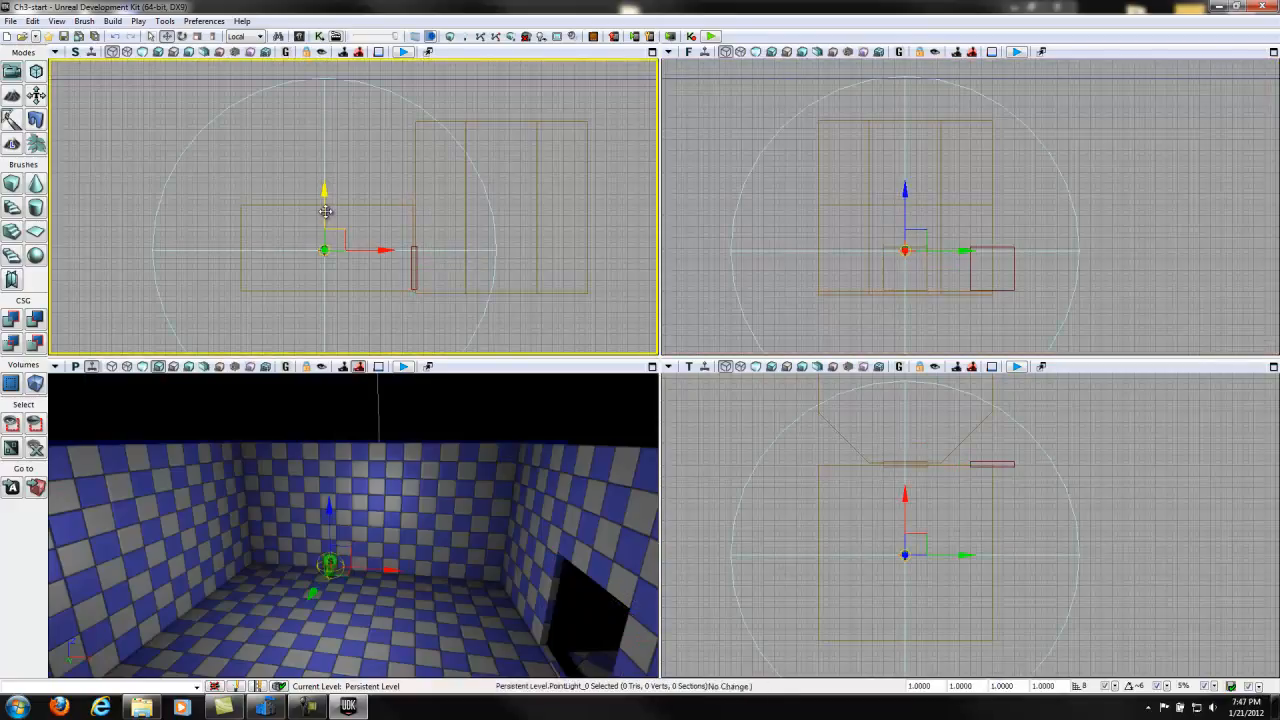
left_click_drag(321, 200, 321, 197)
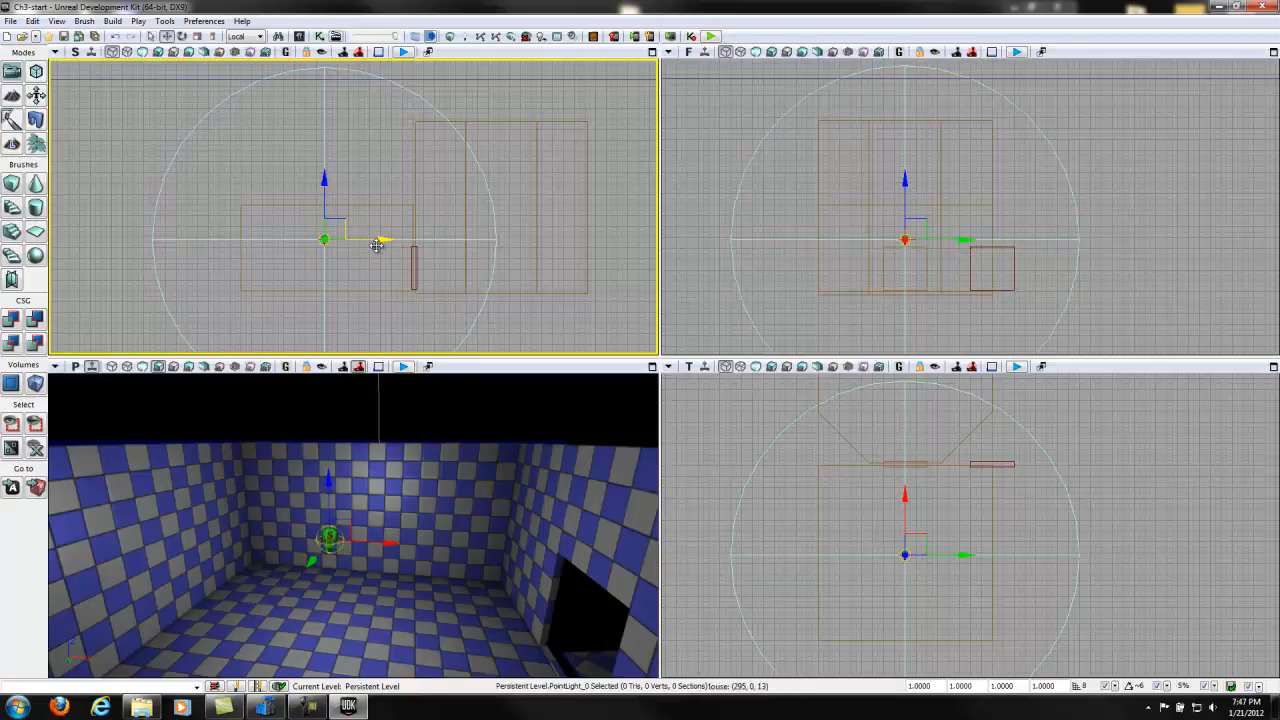
left_click_drag(379, 241, 381, 242)
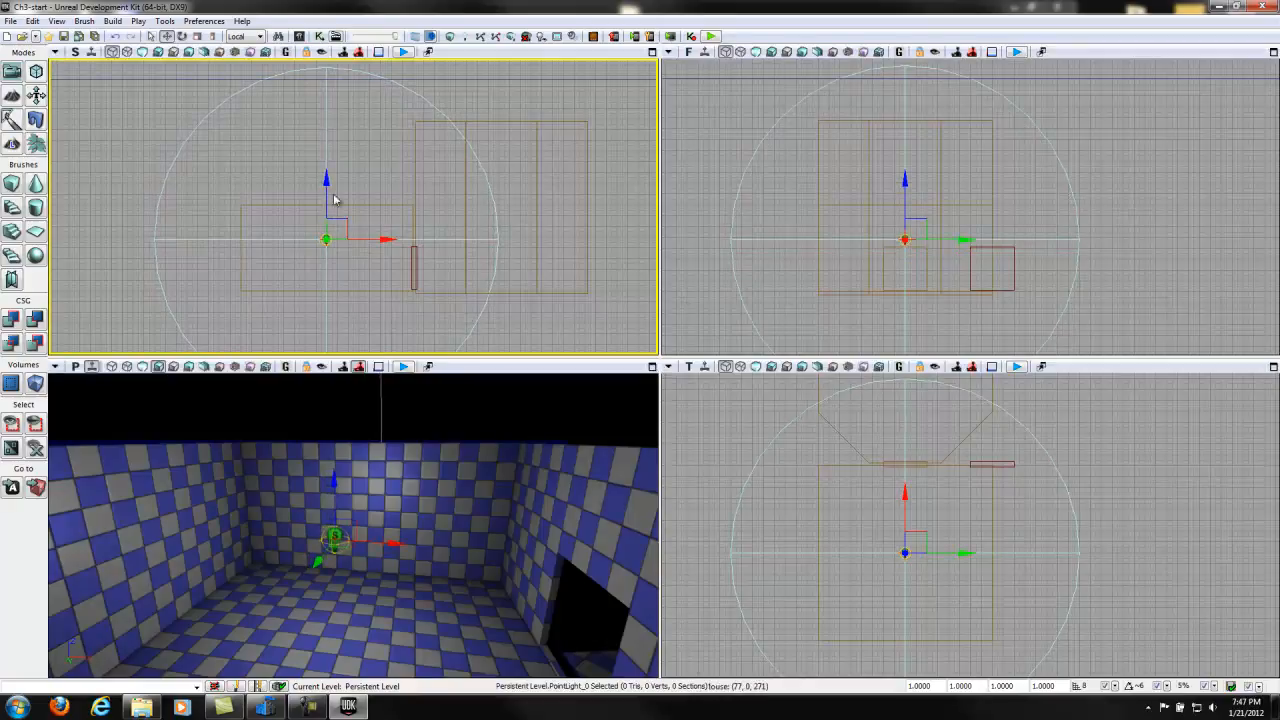
left_click_drag(326, 184, 321, 174)
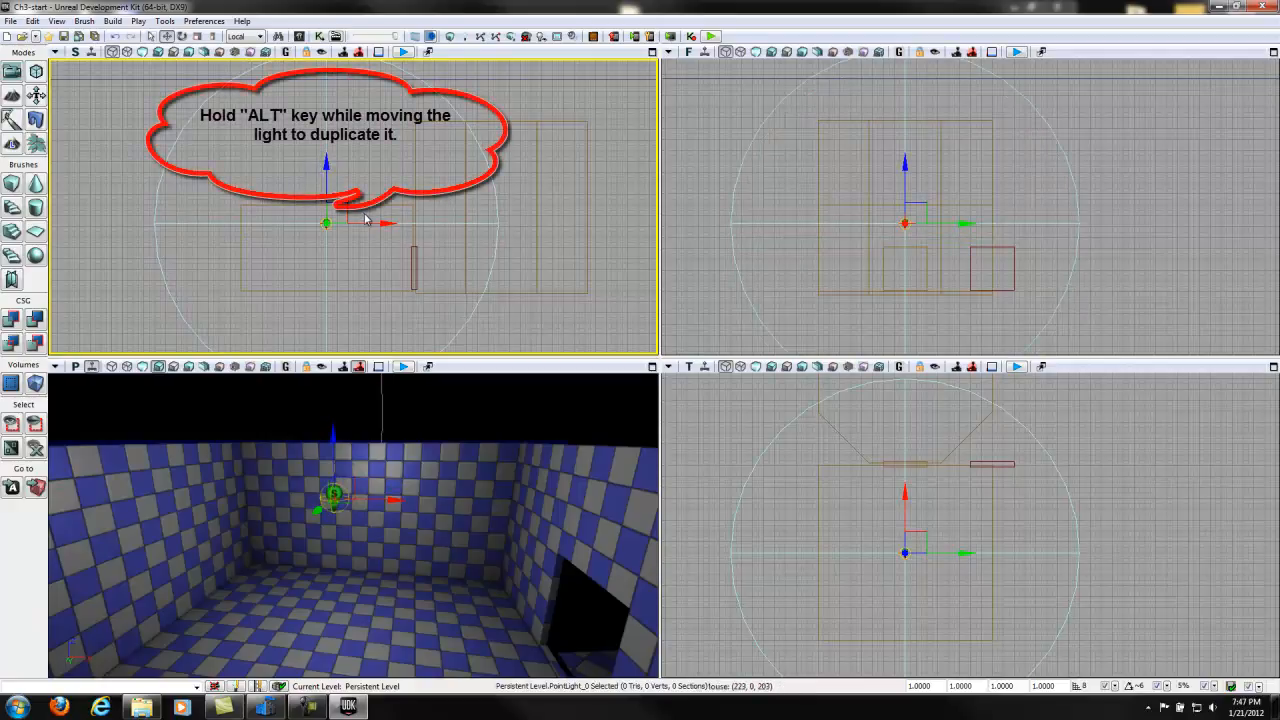
Duplicate the point light along X into the middle of the octagonal room and raise the copy toward that room's ceiling.
left_click_drag(390, 223, 502, 221, "alt")
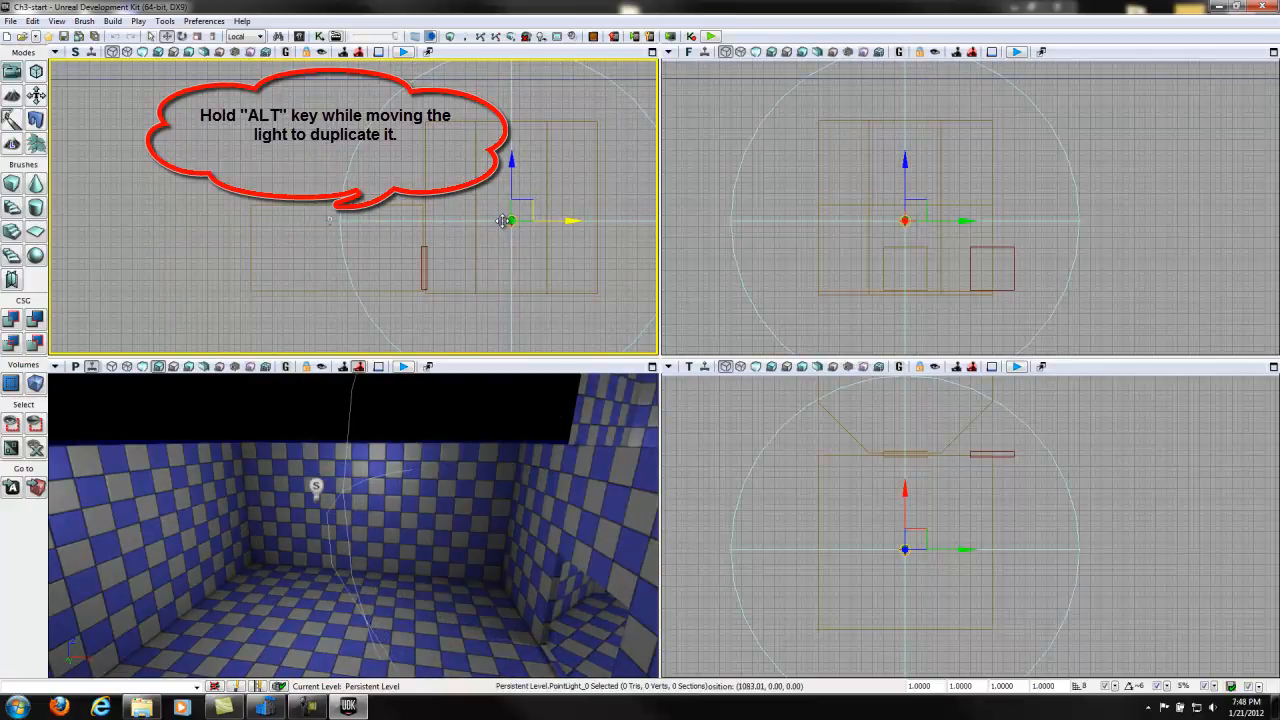
left_click_drag(502, 221, 502, 221, "alt")
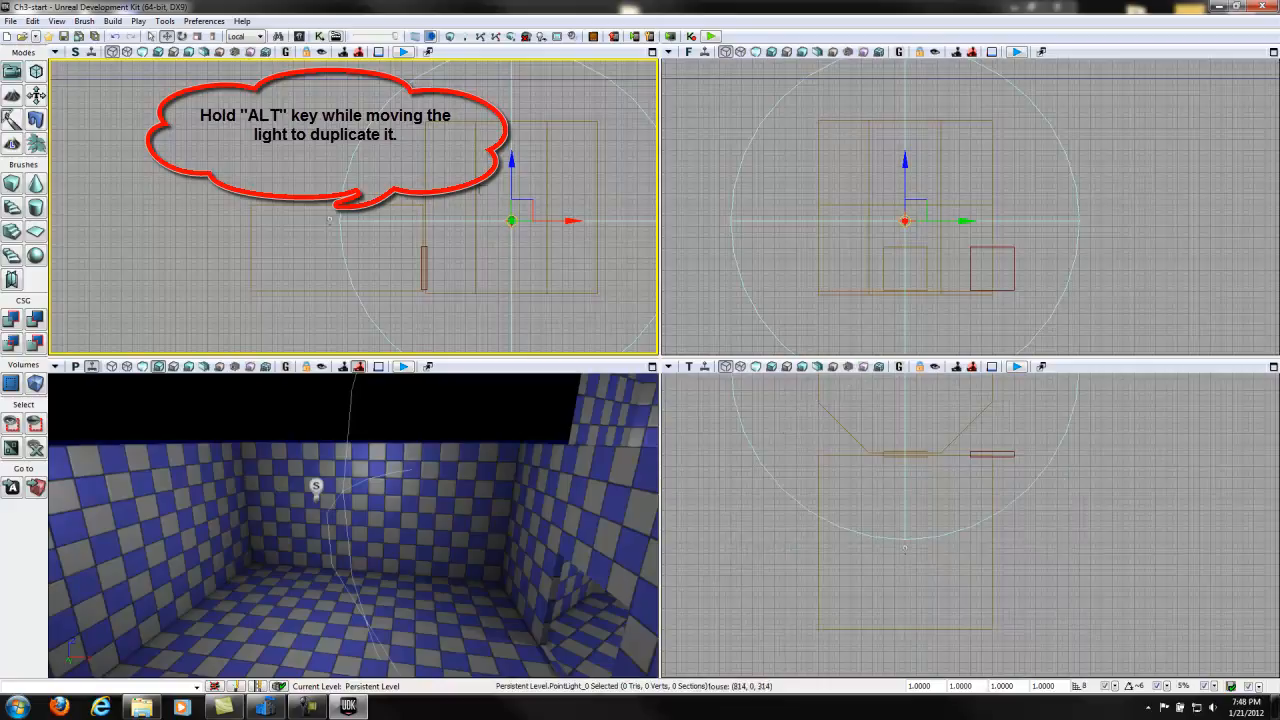
left_click_drag(507, 168, 508, 110)
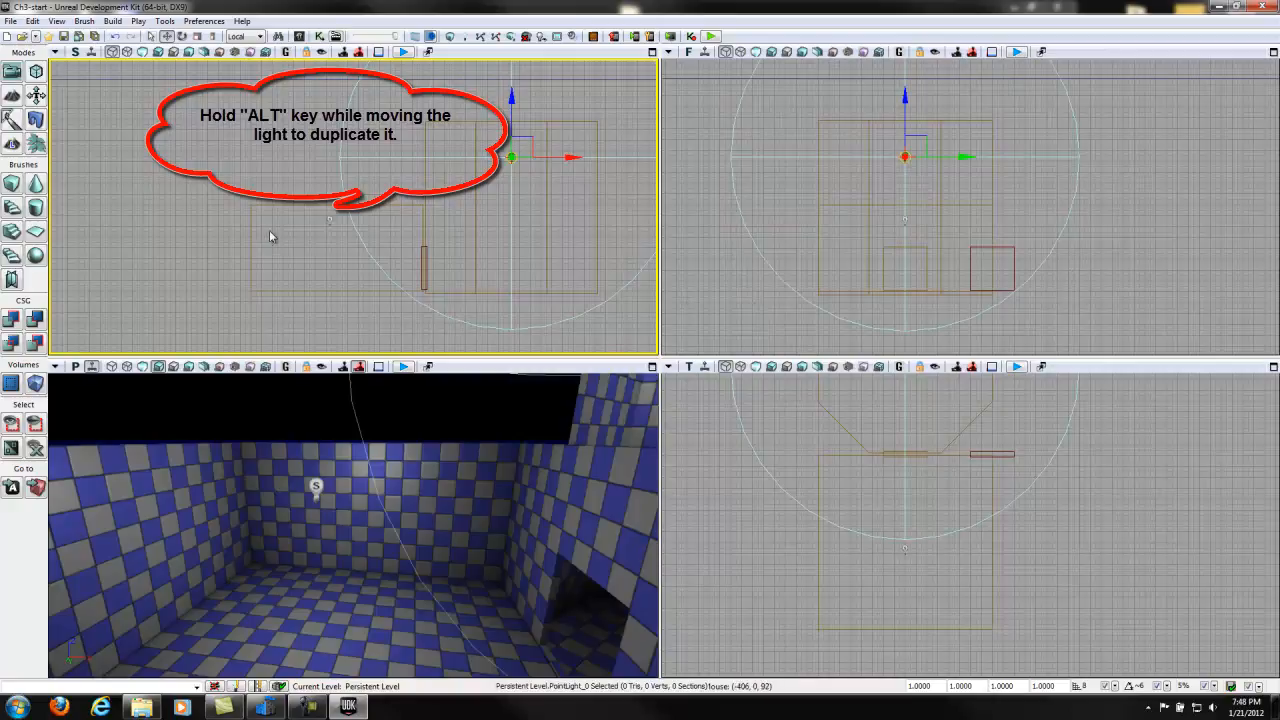
left_click_drag(540, 531, 349, 649)
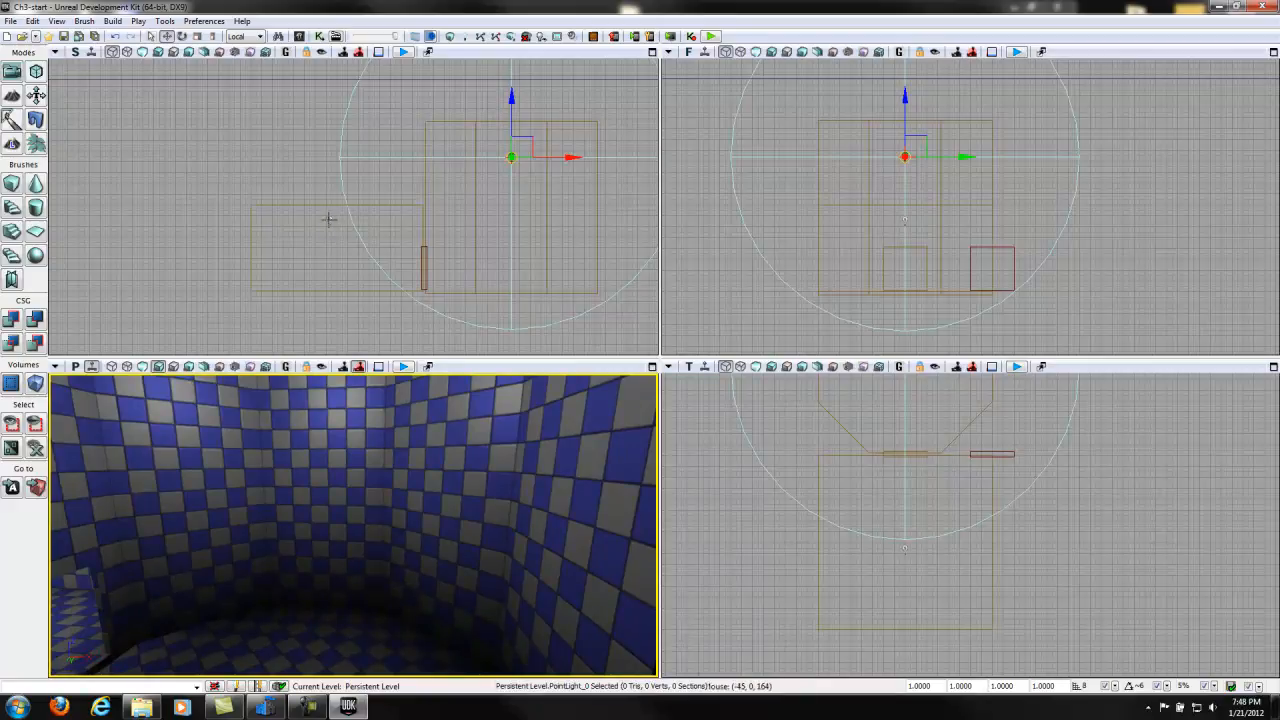
Select the box room's and octagonal room's point lights alternately in the side view to compare their placement and radius.
left_click(329, 220)
left_click(511, 158)
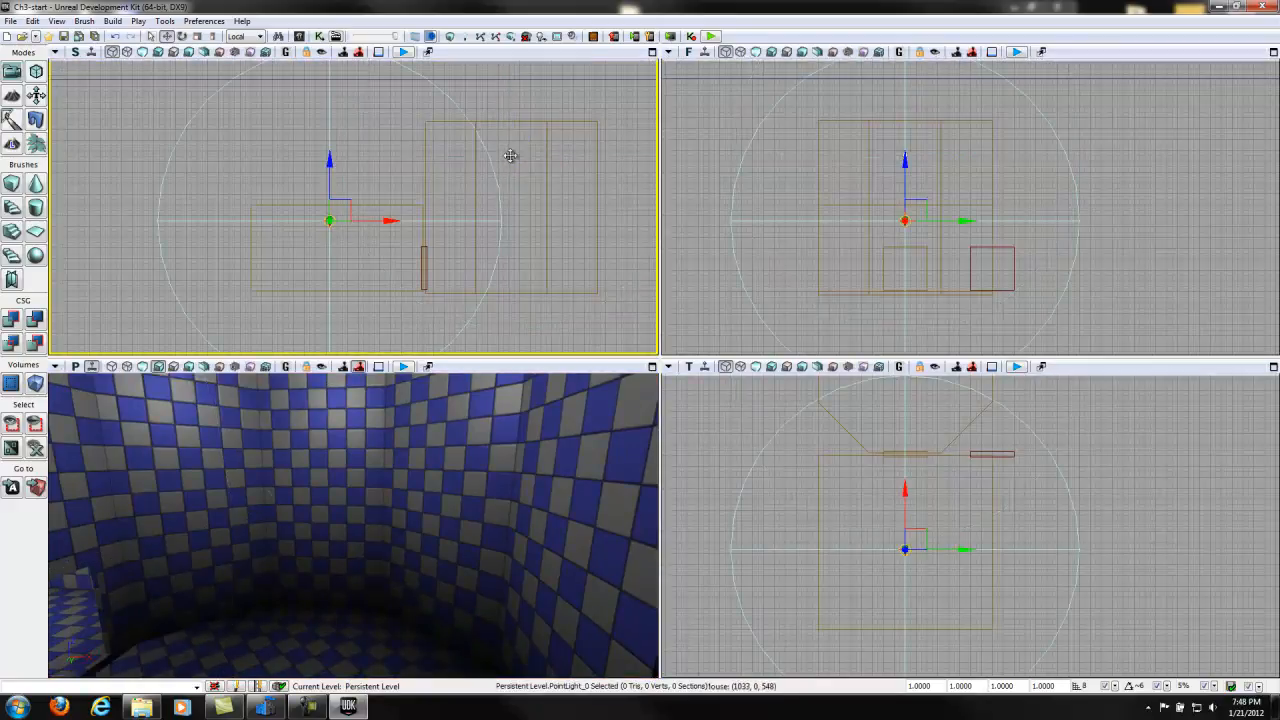
left_click(329, 220)
left_click(511, 157)
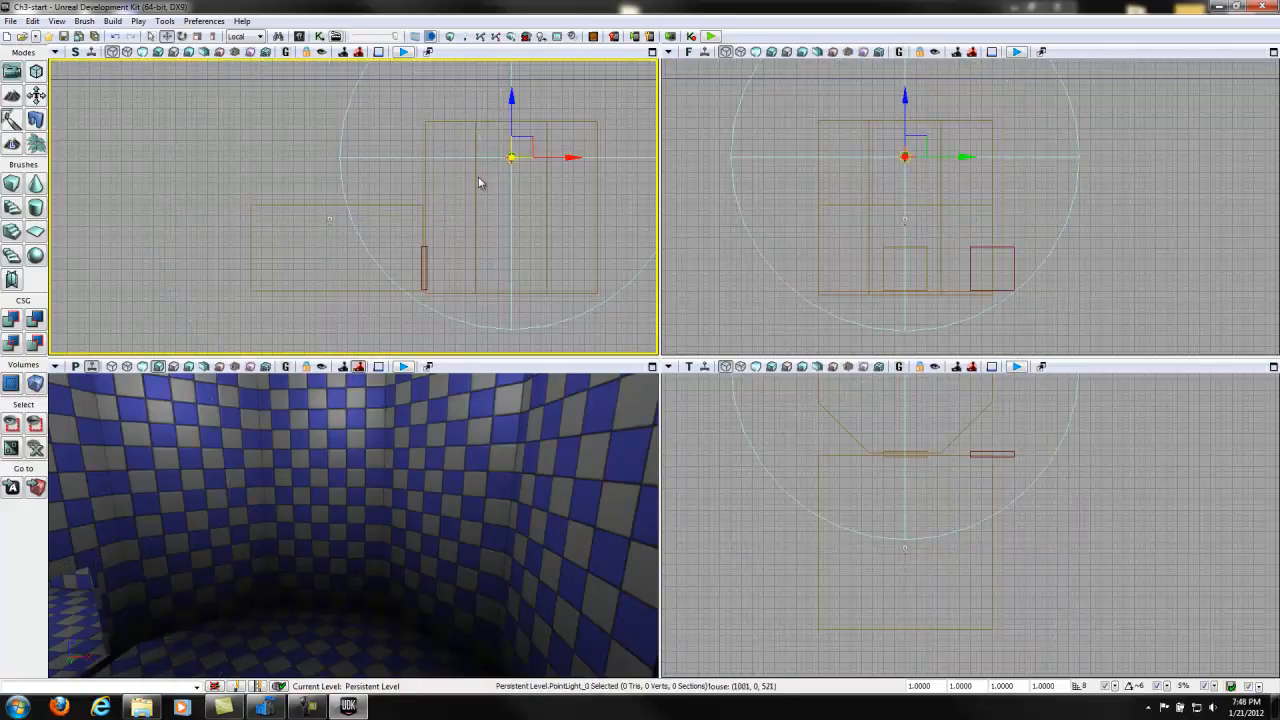
left_click(329, 220)
left_click(511, 157)
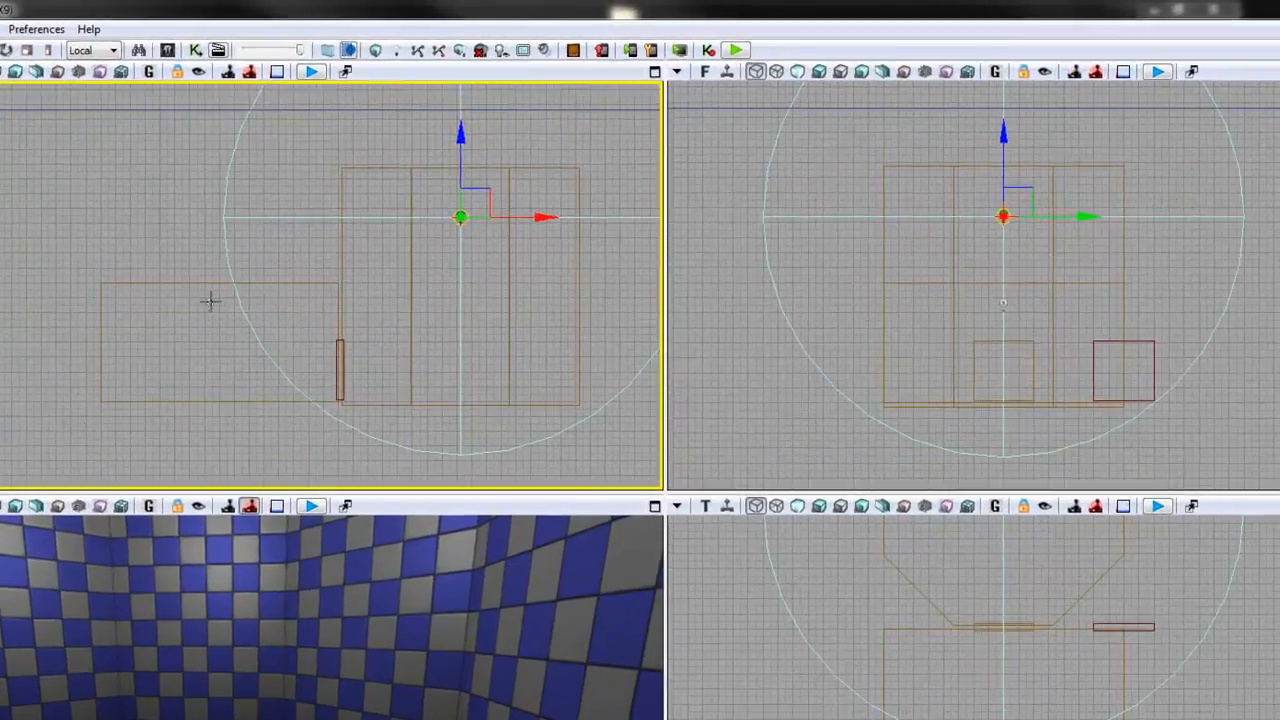
Open and close the properties of the box room's point light and those of the octagonal room's point light.
right_click(329, 219)
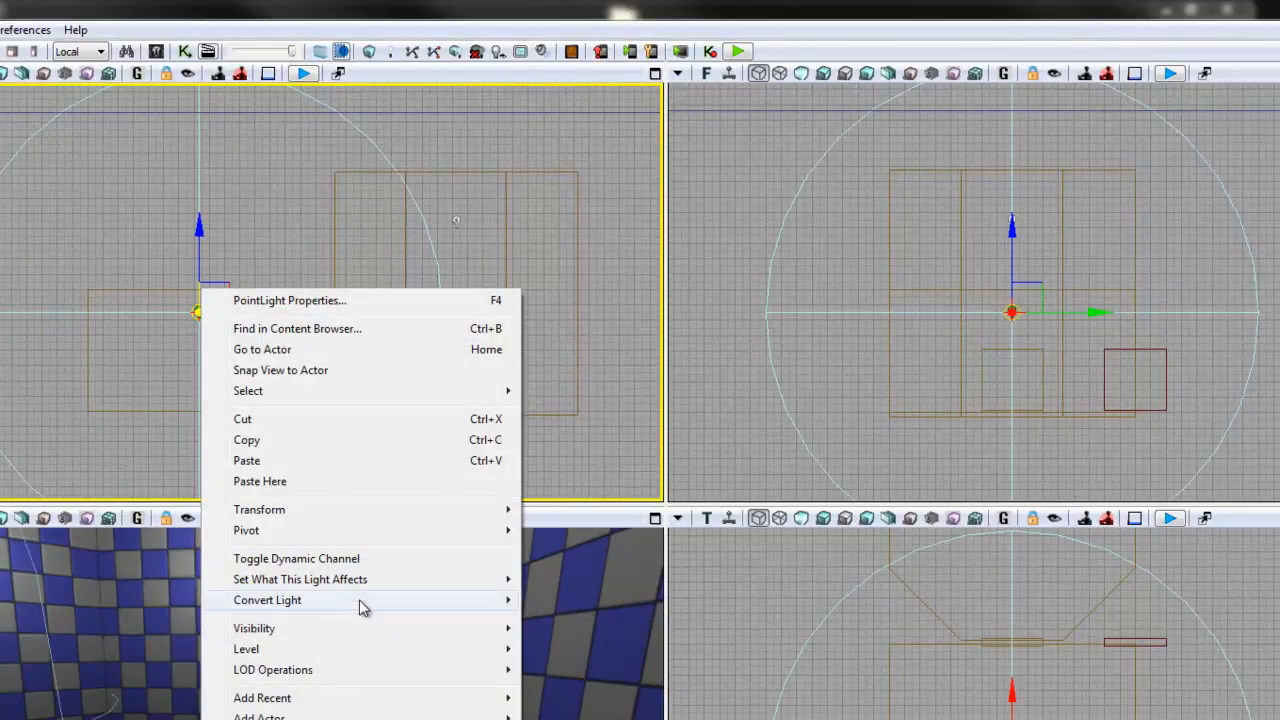
left_click(338, 301)
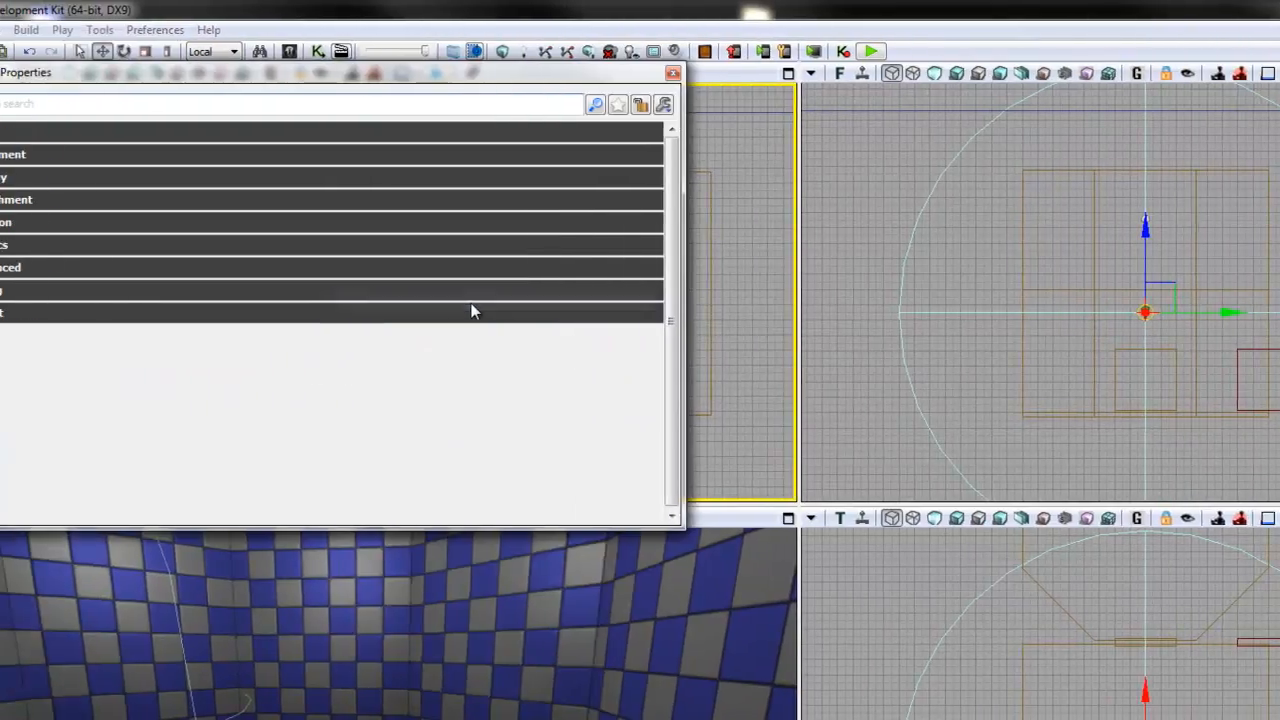
left_click(543, 83)
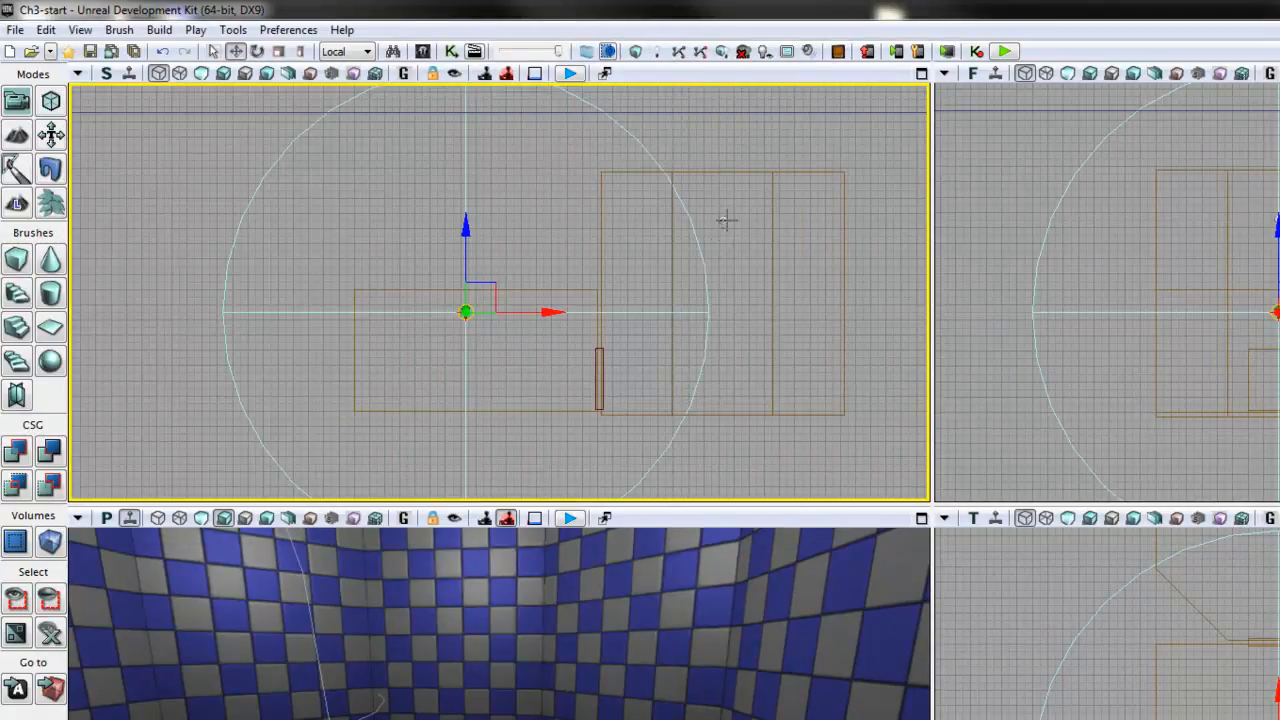
left_click(726, 220)
key("F4")
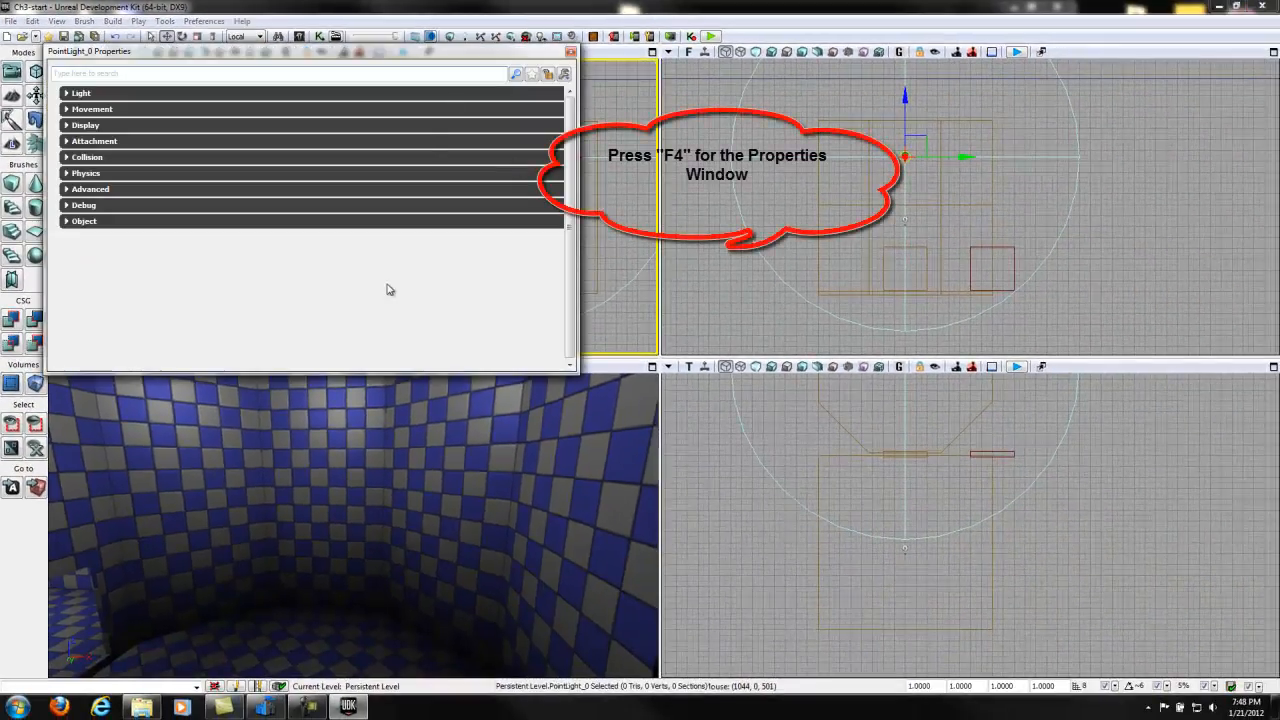
left_click(572, 51)
Examine the Radius, falloff exponents and Translation settings under Point Light Component in the box room light's properties.
left_click(330, 221)
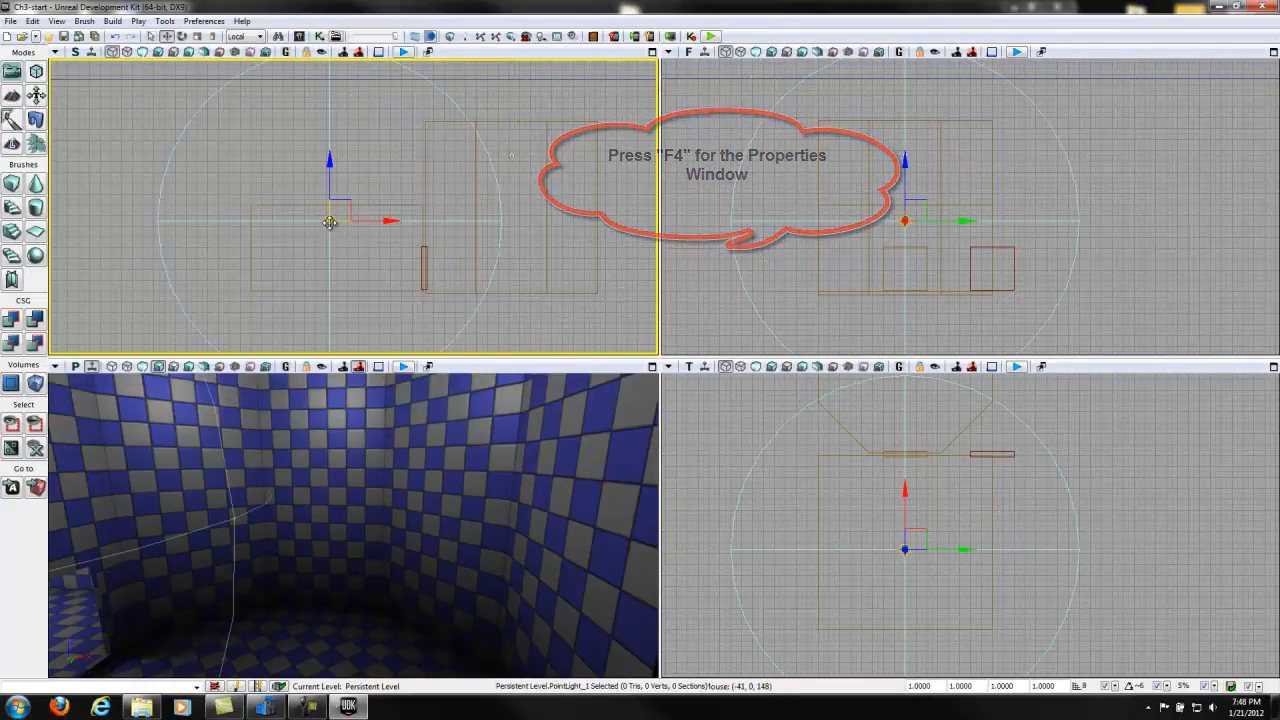
key("F4")
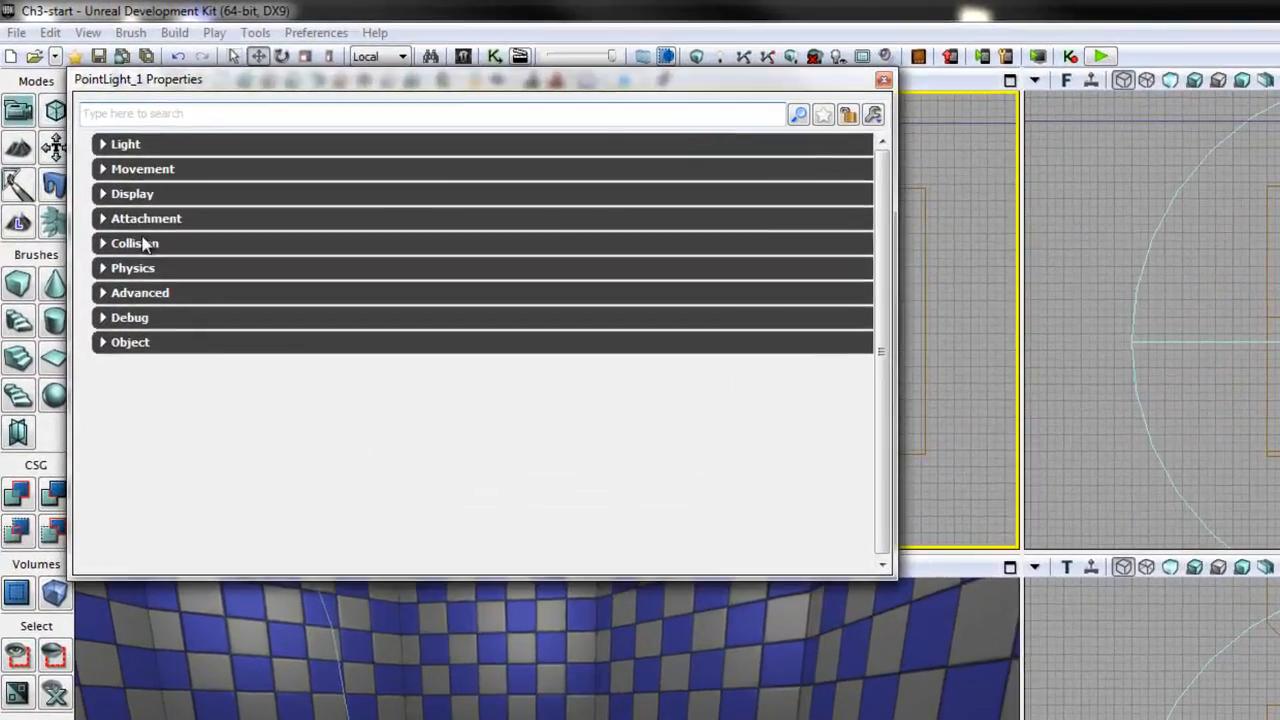
left_click(108, 145)
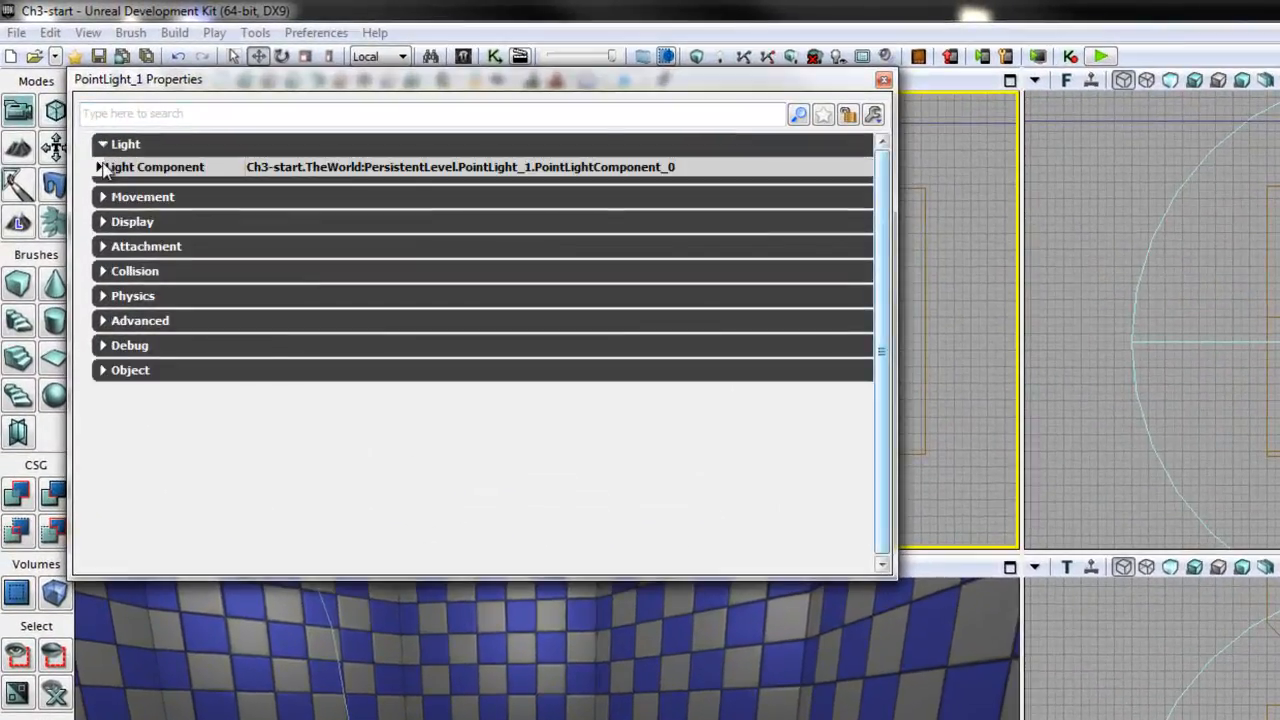
left_click(100, 166)
left_click(138, 190)
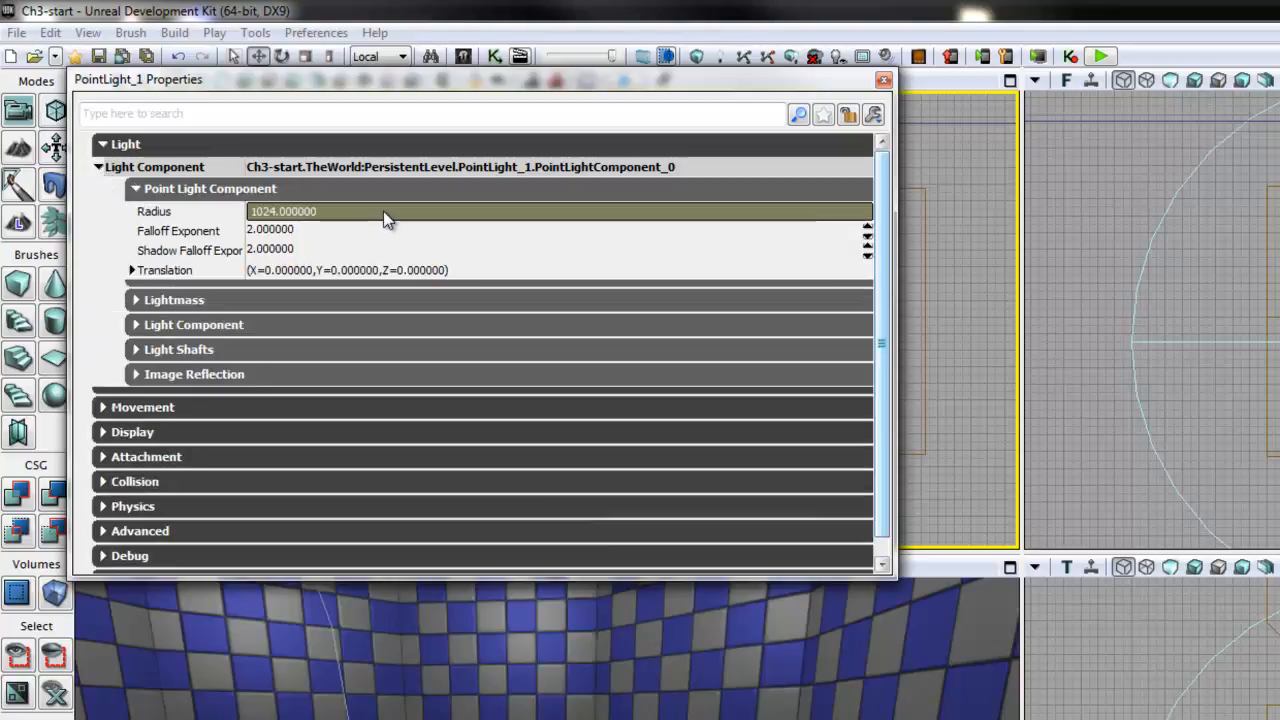
left_click(349, 213)
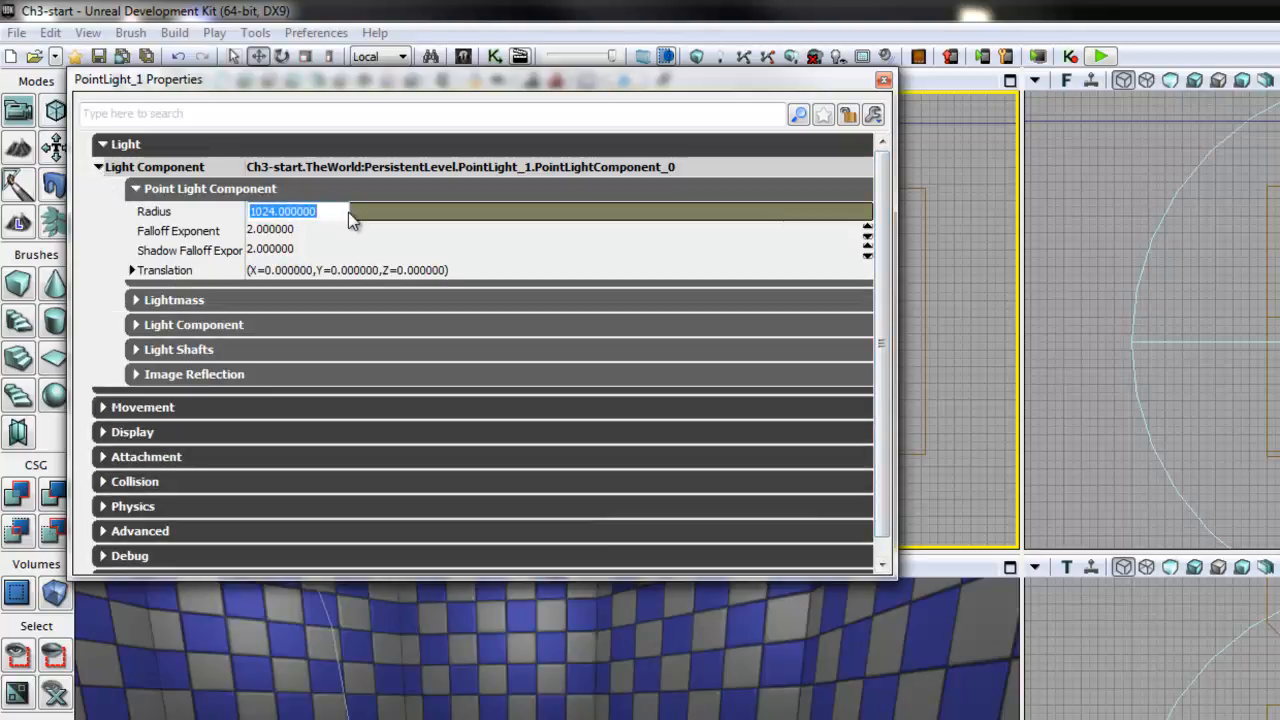
left_click(351, 236)
left_click(349, 251)
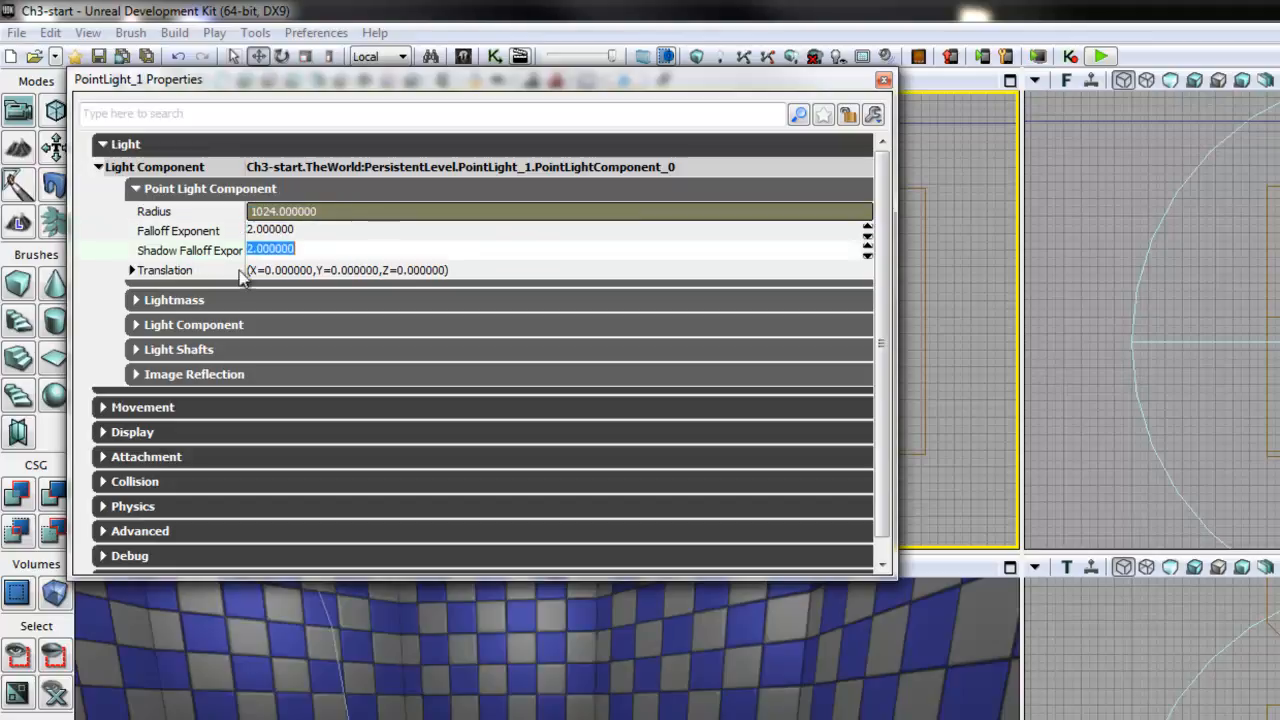
double_click(170, 274)
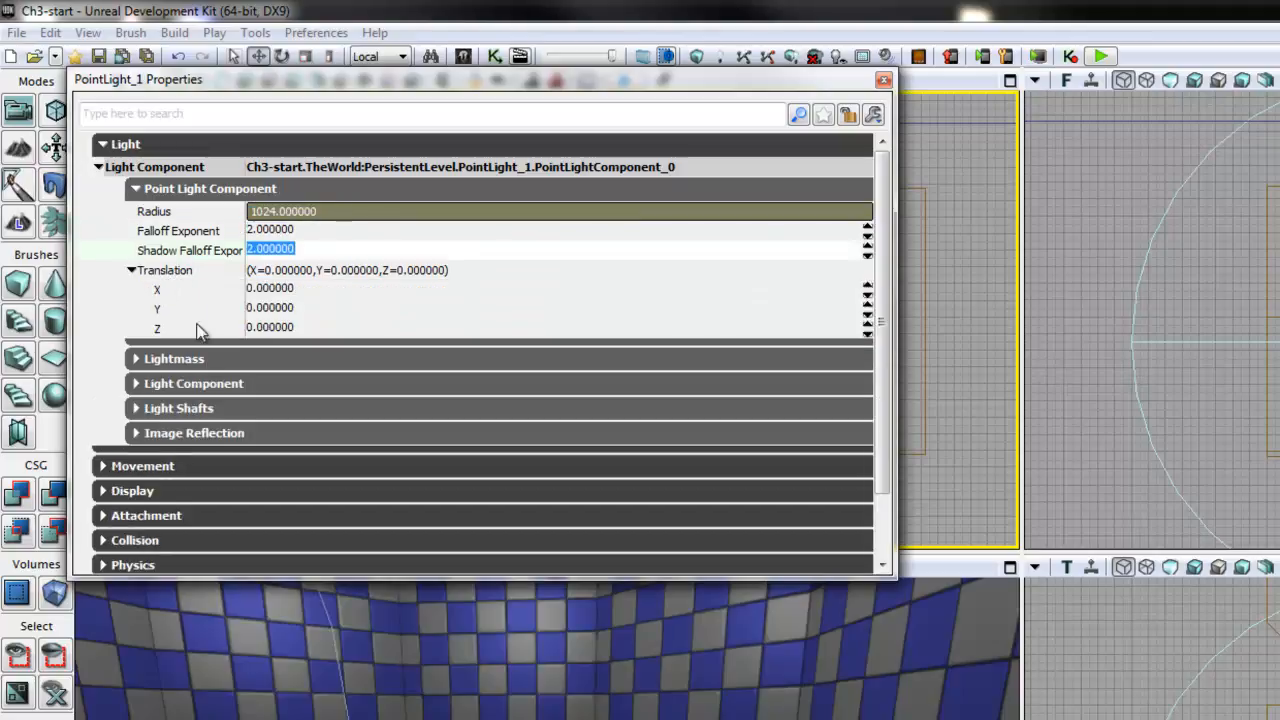
double_click(170, 272)
Examine the box room light's Lightmass settings and its Light Component brightness and color options.
double_click(154, 300)
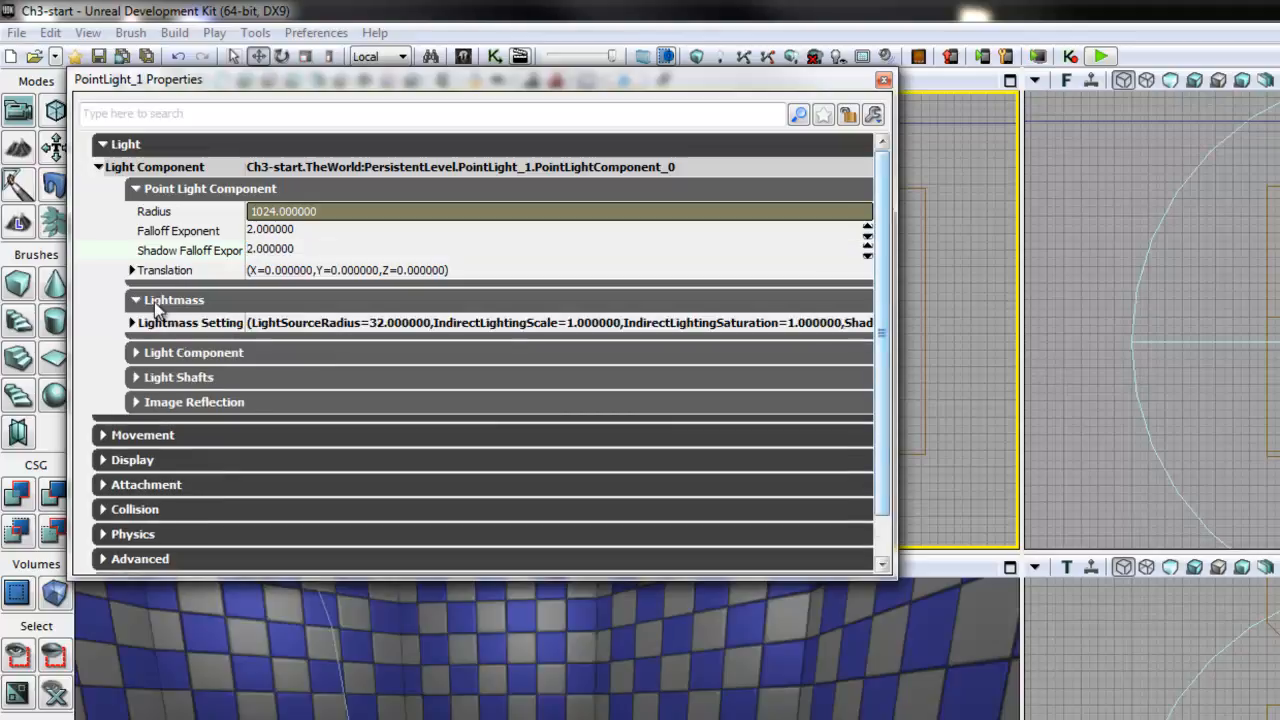
double_click(155, 318)
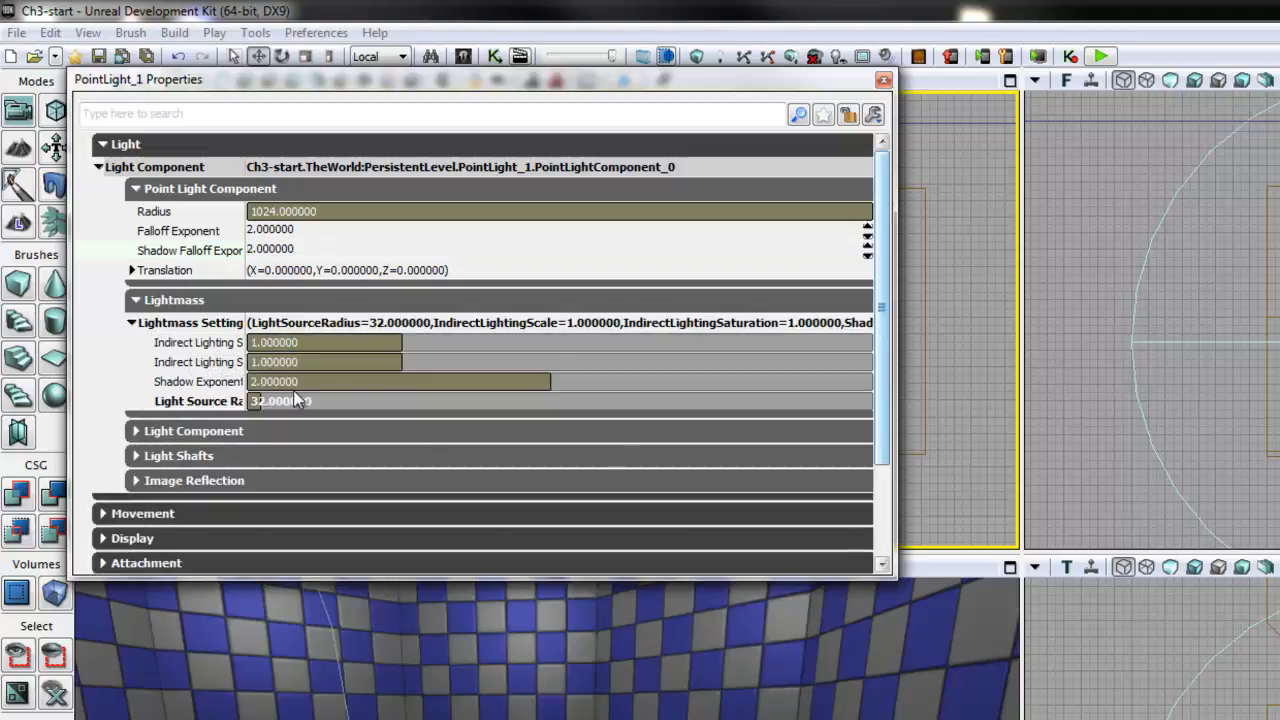
left_click(162, 304)
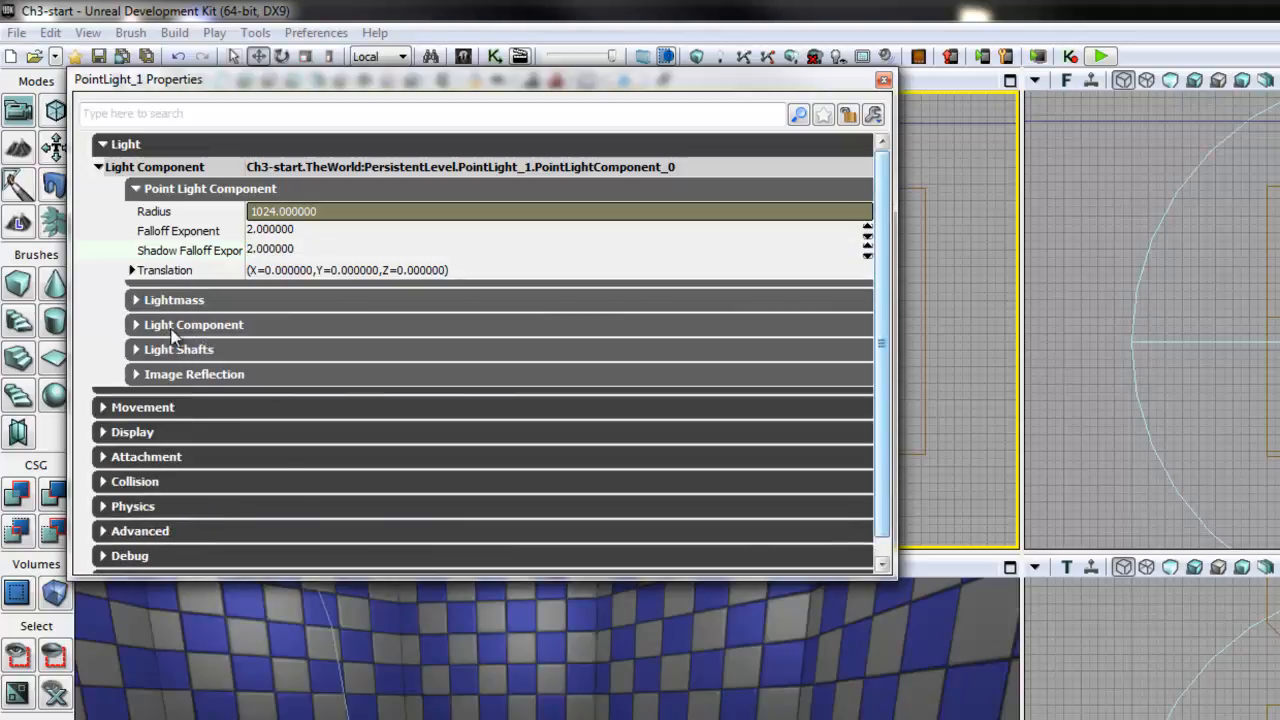
left_click(172, 325)
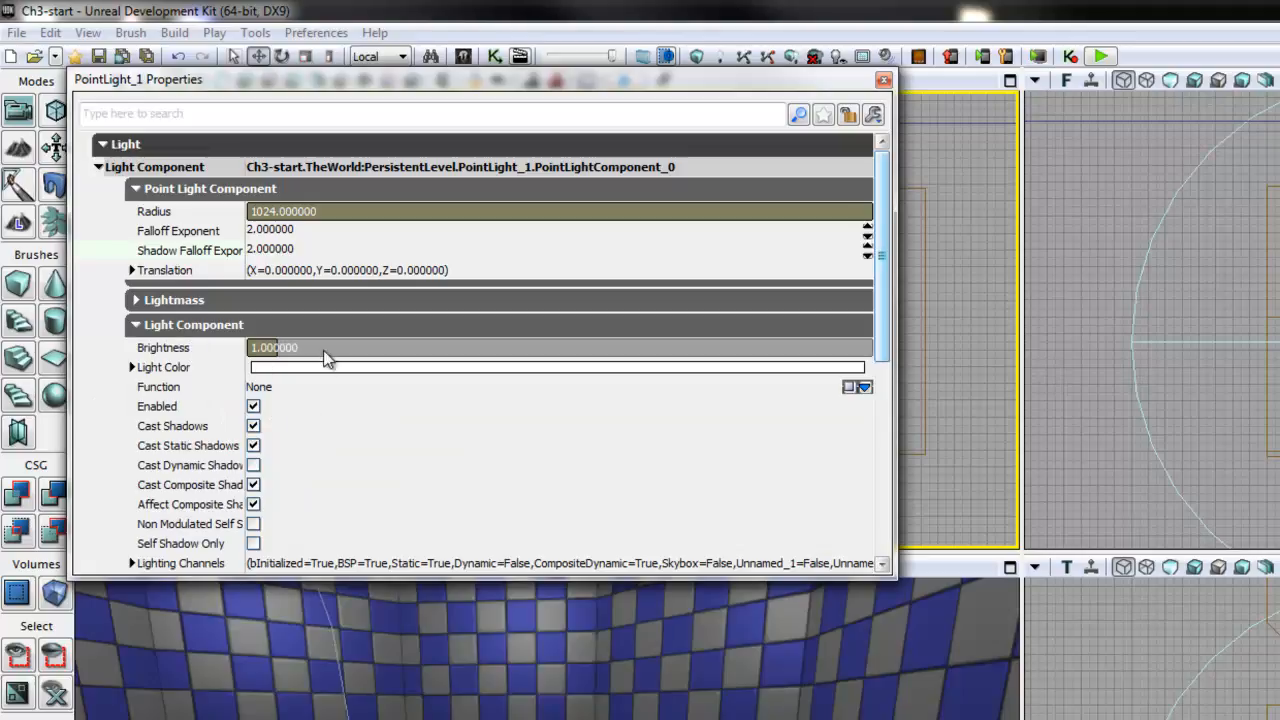
left_click(325, 350)
left_click(282, 374)
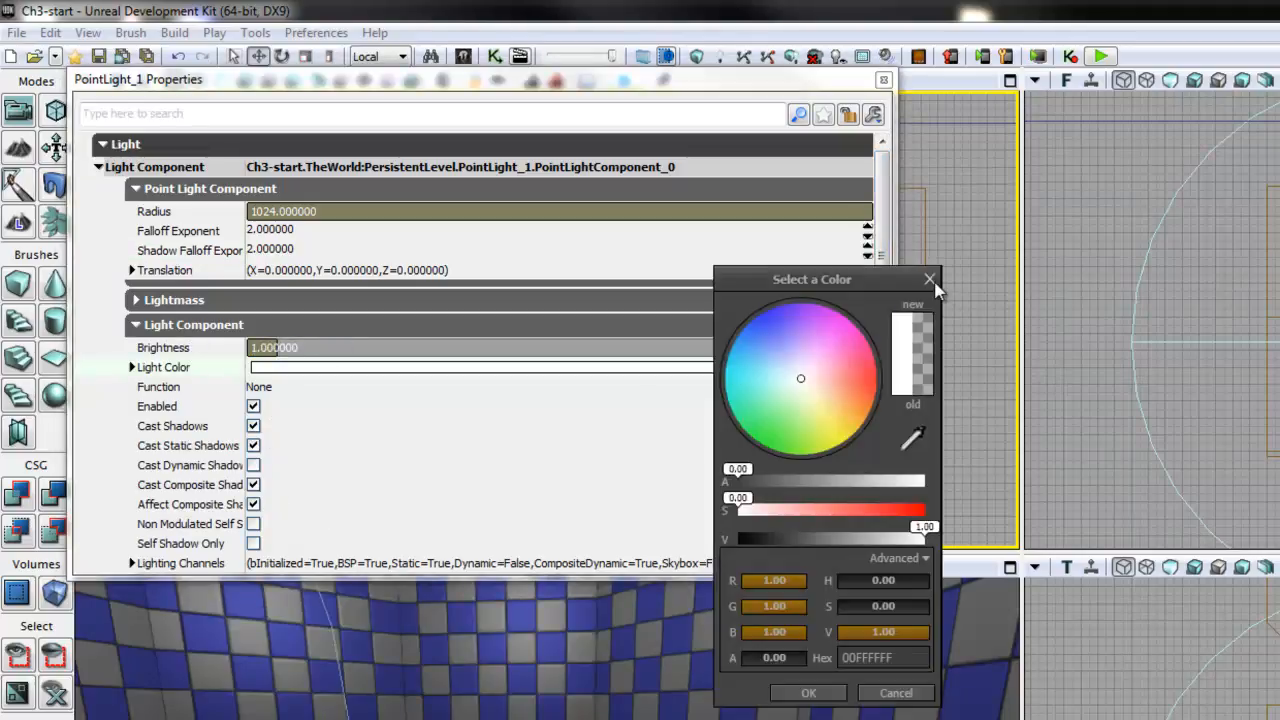
left_click(929, 279)
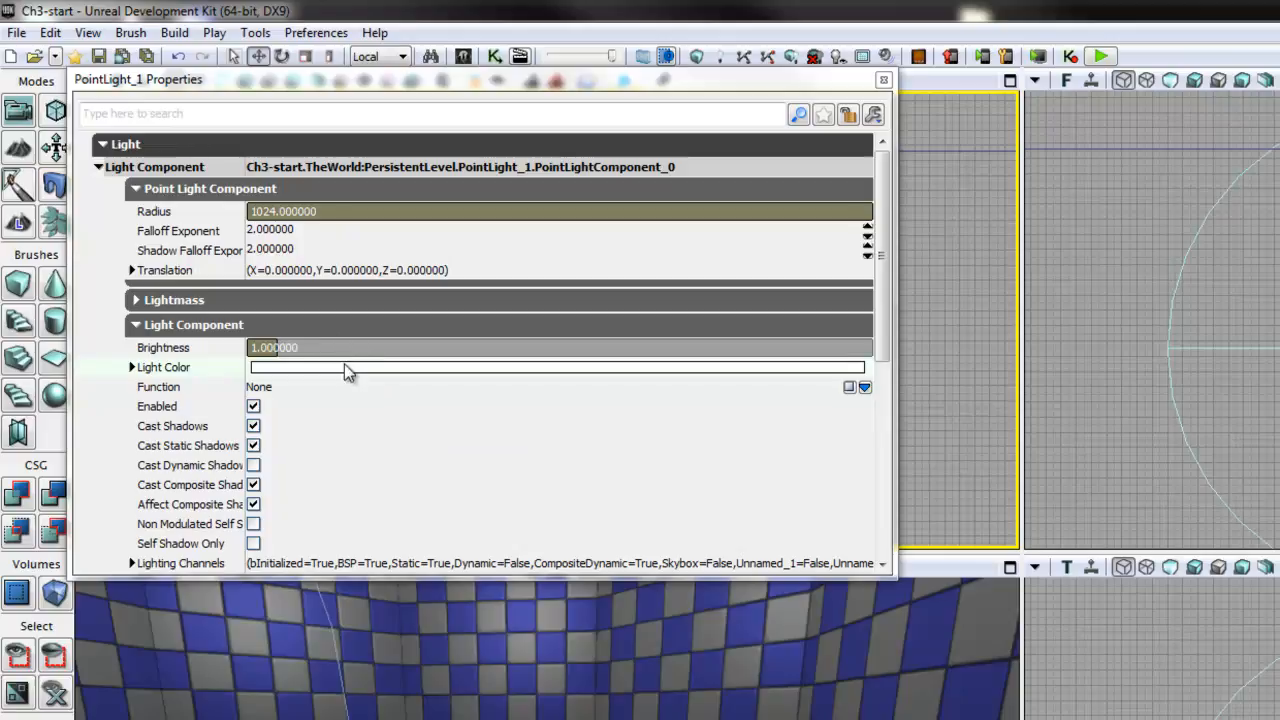
Review and collapse the expanded Light property categories, and close the box room light's properties.
left_click(184, 326)
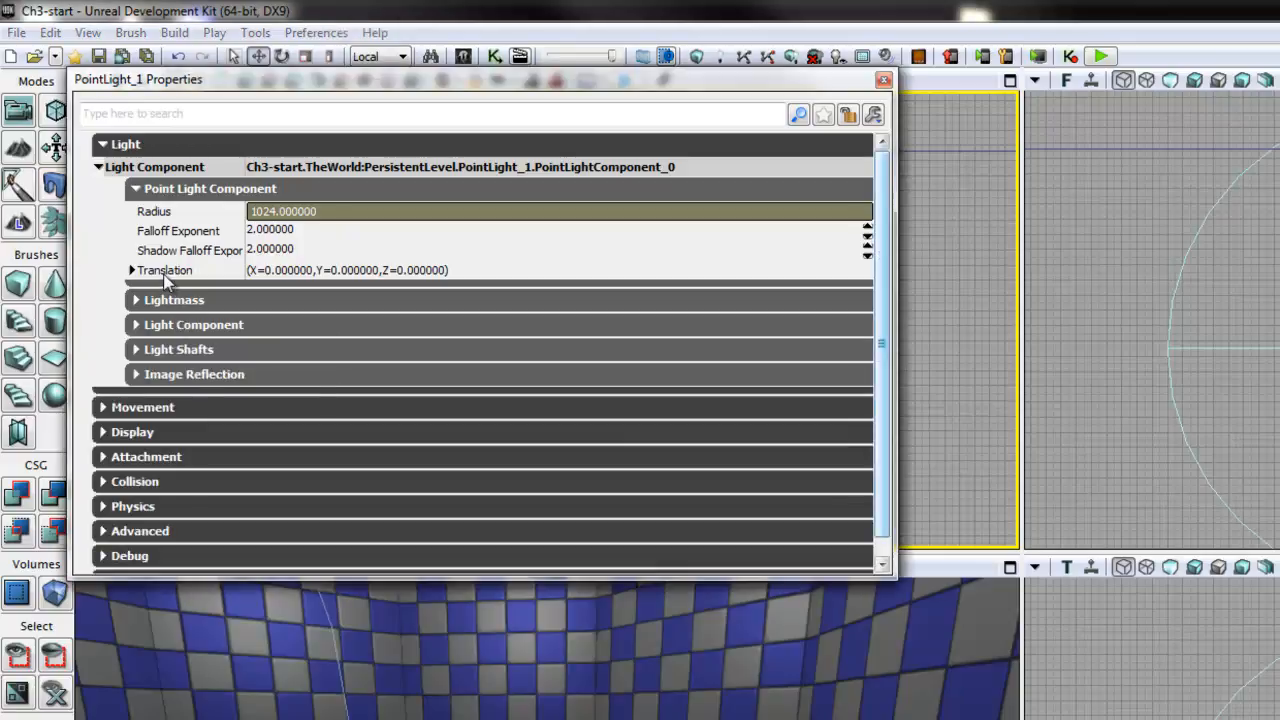
left_click(159, 188)
left_click(157, 168)
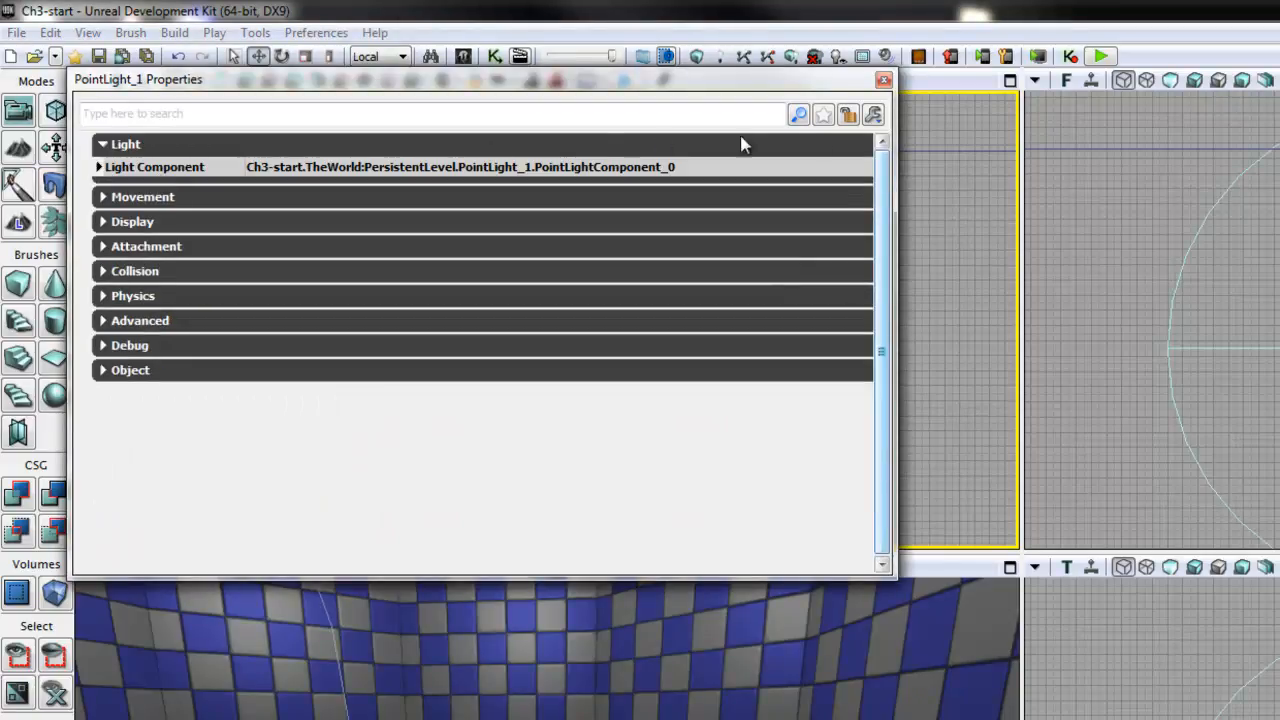
left_click(160, 168)
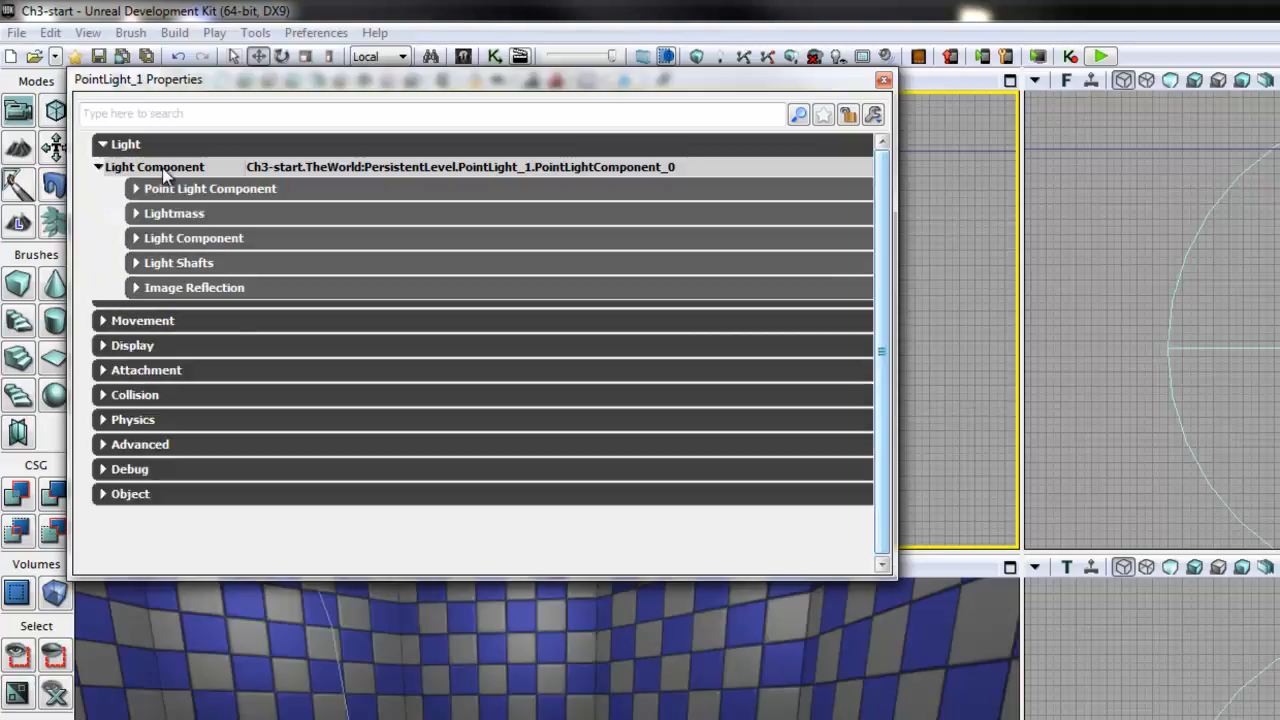
left_click(152, 168)
left_click(149, 144)
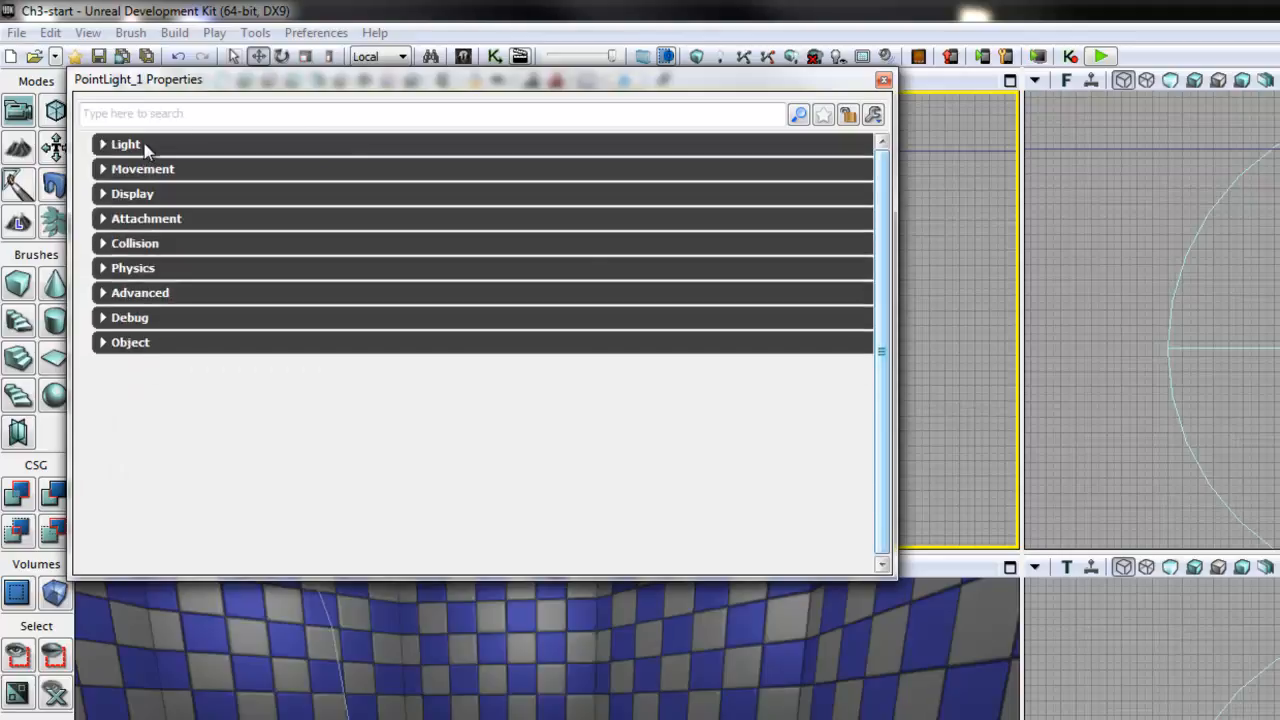
left_click(889, 79)
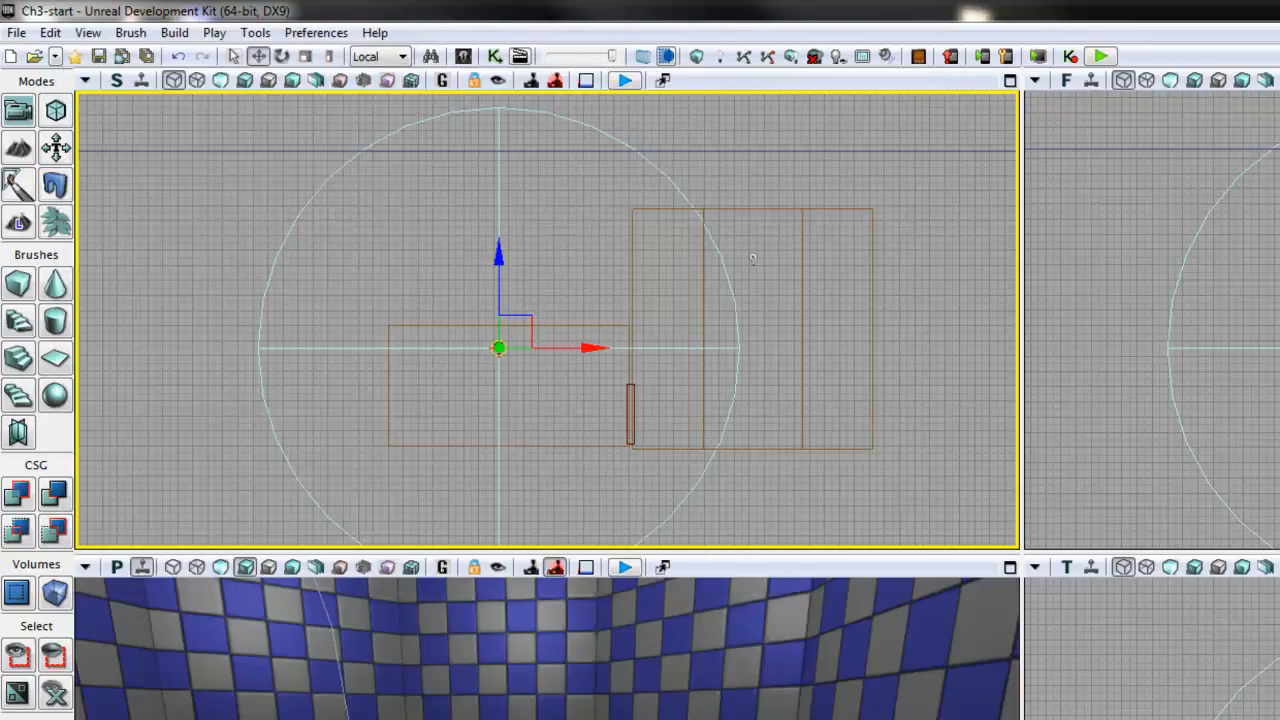
Nudge the box room's point light slightly along X toward the doorway wall in the side view.
left_click(588, 485)
left_click(498, 343)
mouse_move(597, 350)
left_mouse_down()
mouse_move(612, 350)
mouse_move(594, 350)
left_mouse_up()
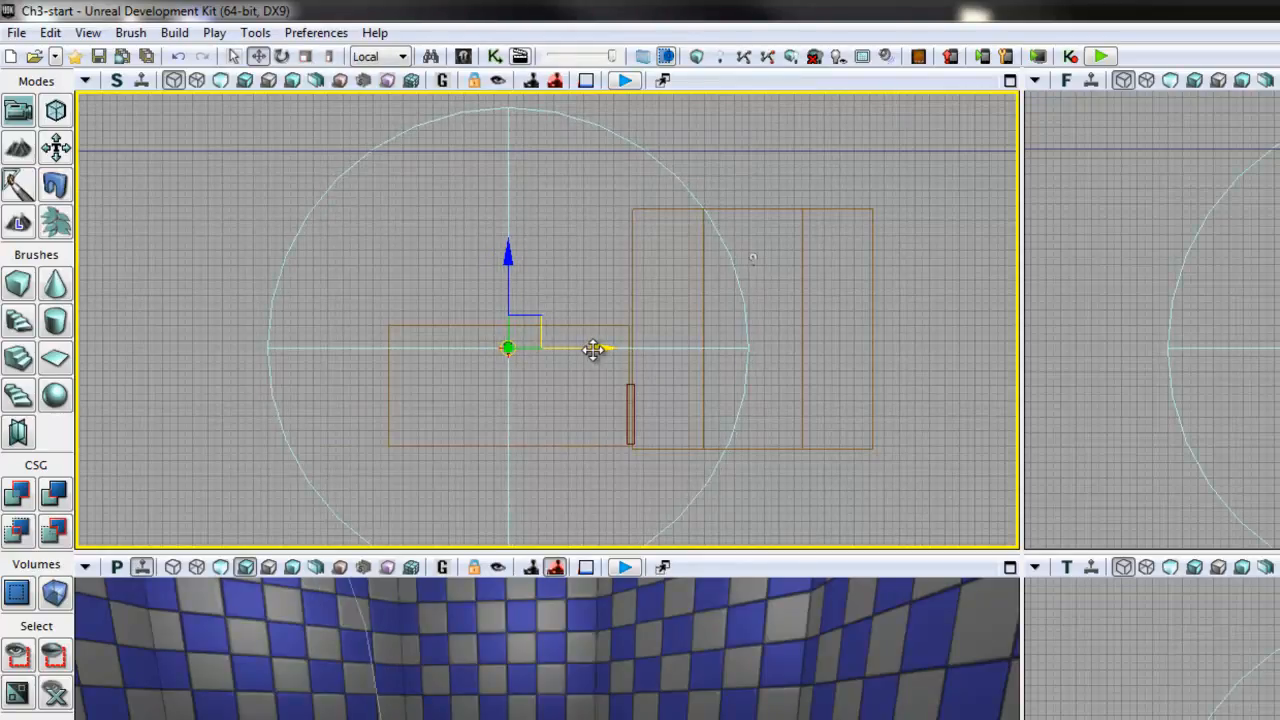
Widen the box room light's properties window, set Light Color to a pale peach with hex 00FFC9BD, and close the properties.
key("F4")
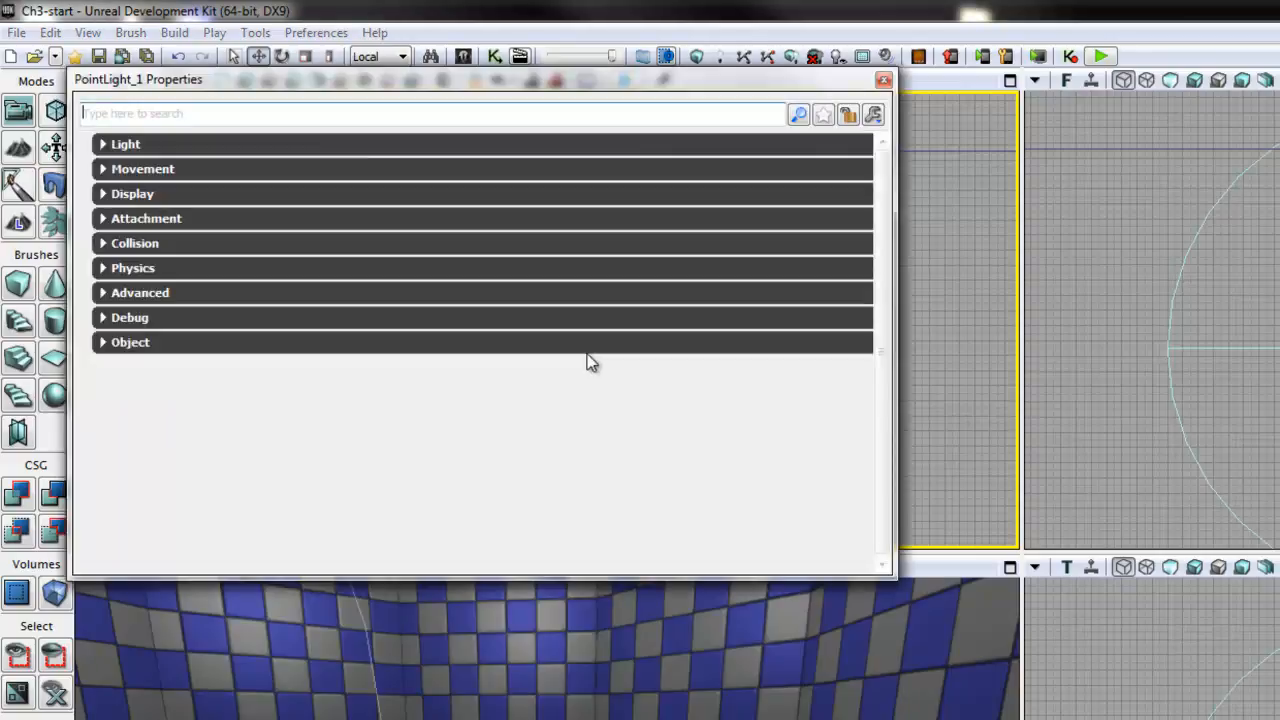
left_click(125, 150)
left_click(100, 167)
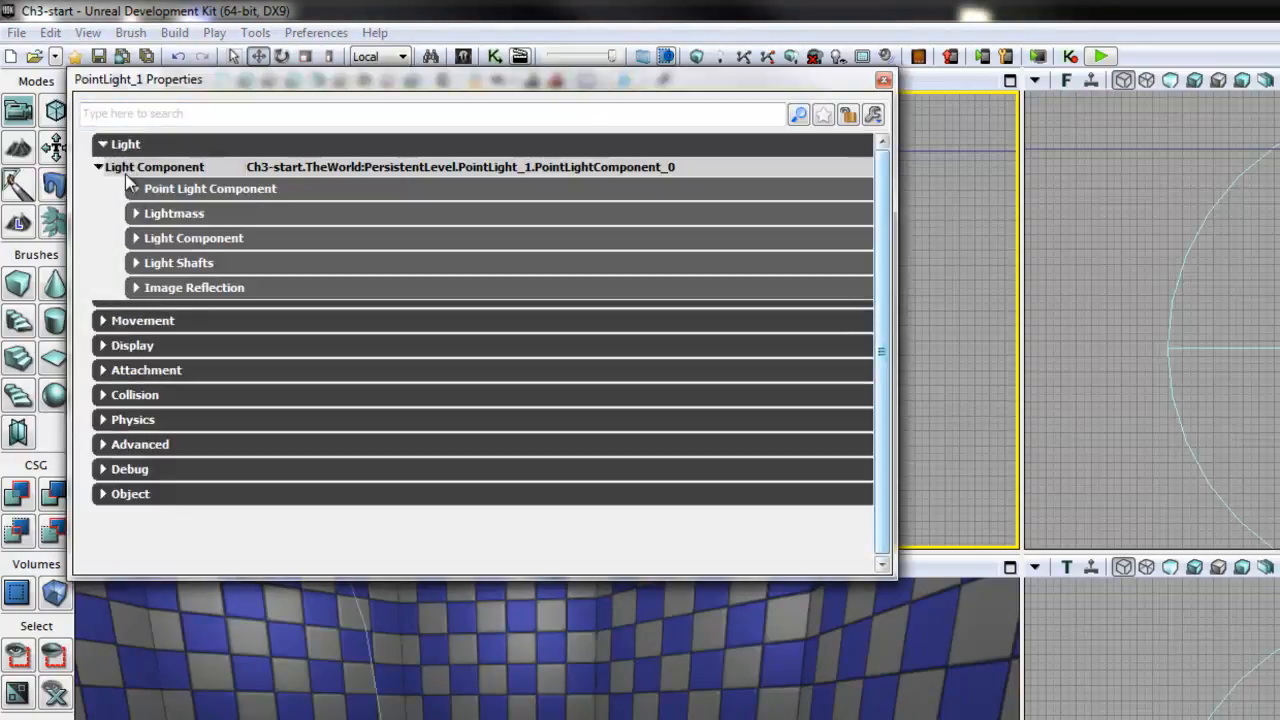
left_click(158, 189)
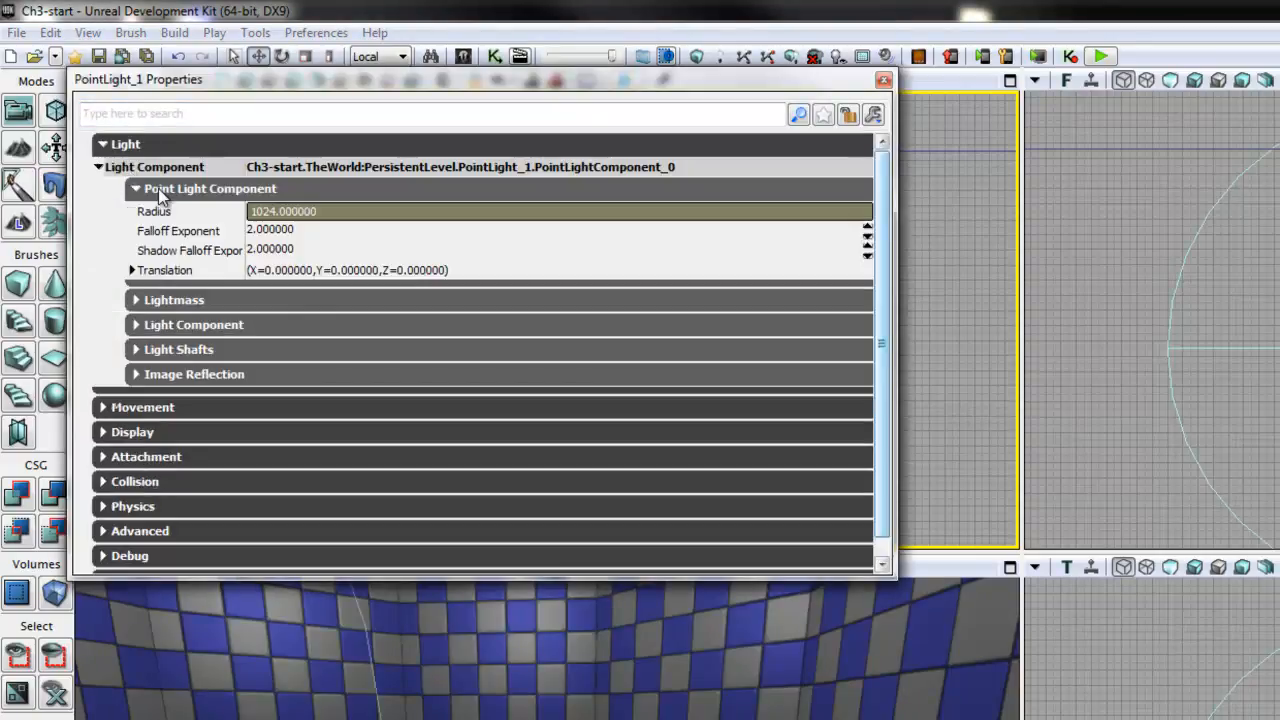
left_click(153, 325)
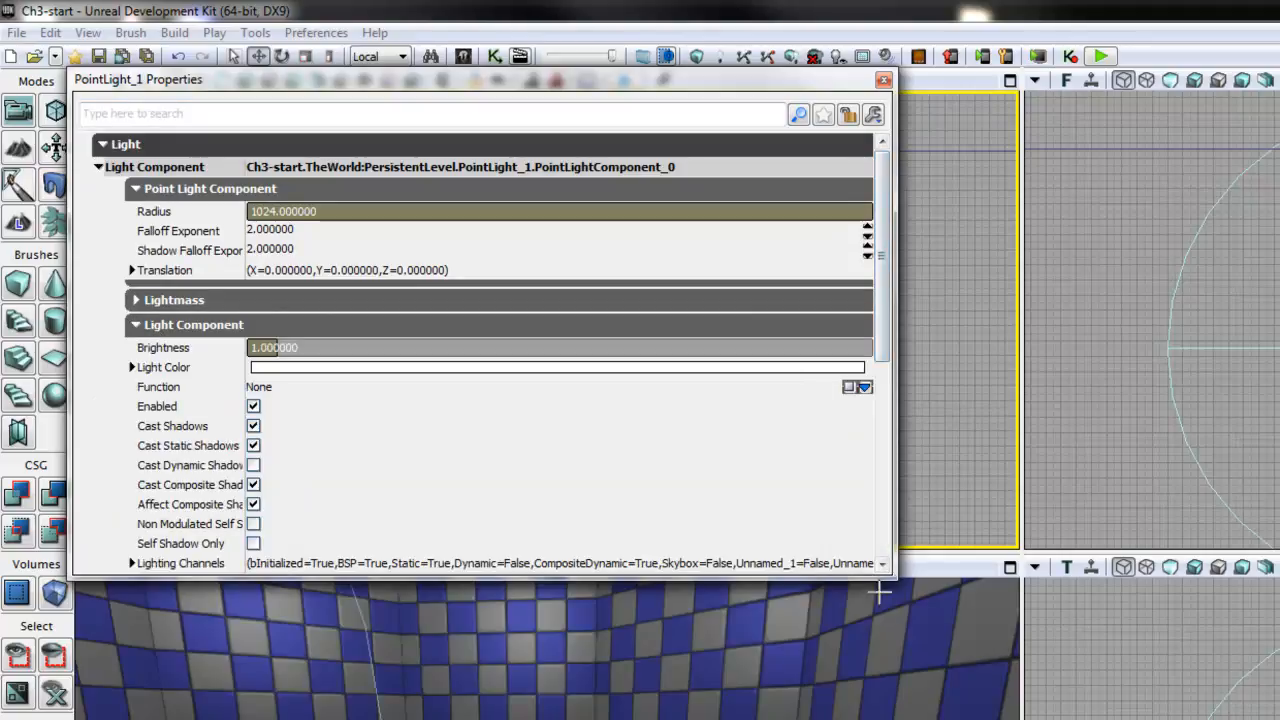
left_click_drag(983, 390, 1048, 390)
left_click(435, 206)
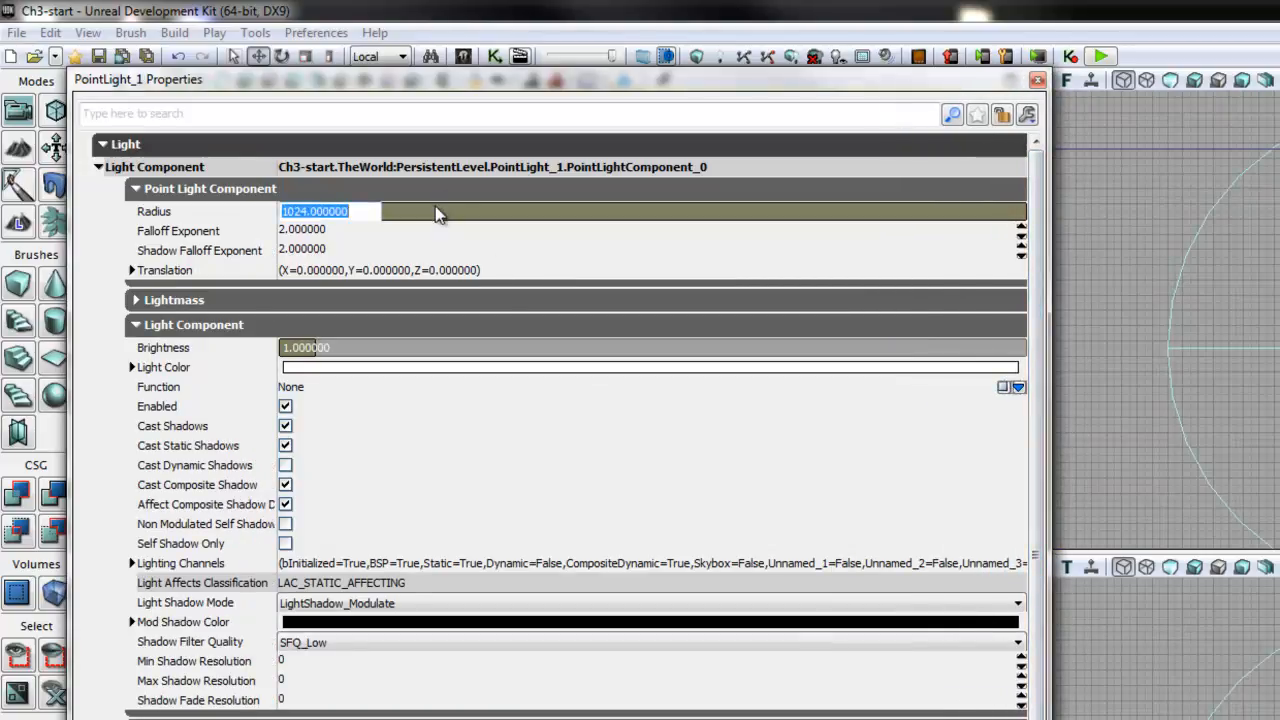
left_click(356, 367)
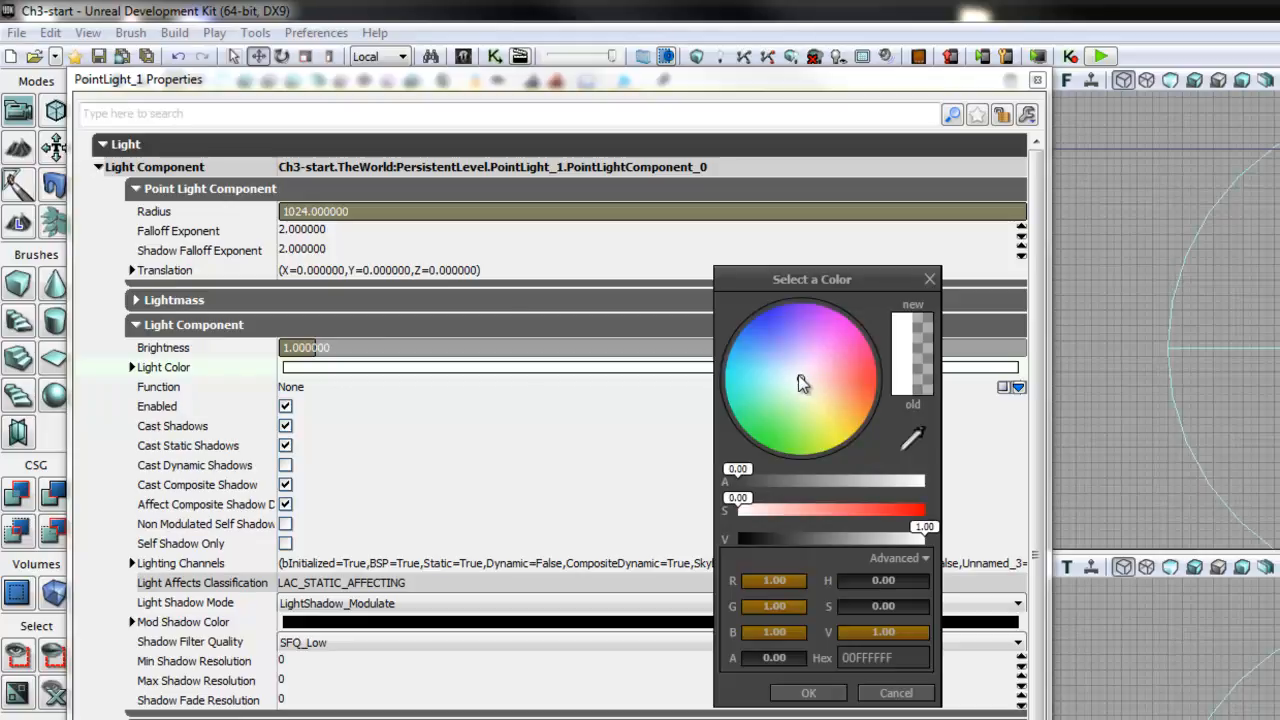
left_click_drag(799, 378, 837, 384)
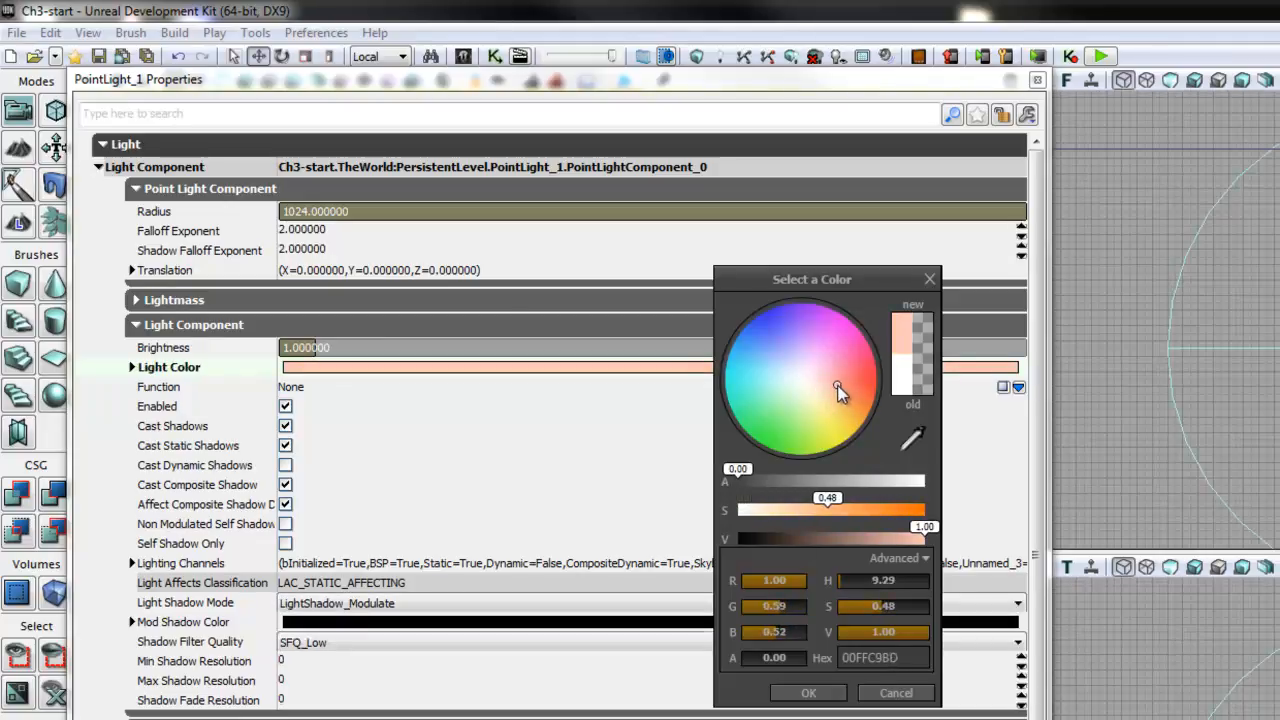
left_click(815, 694)
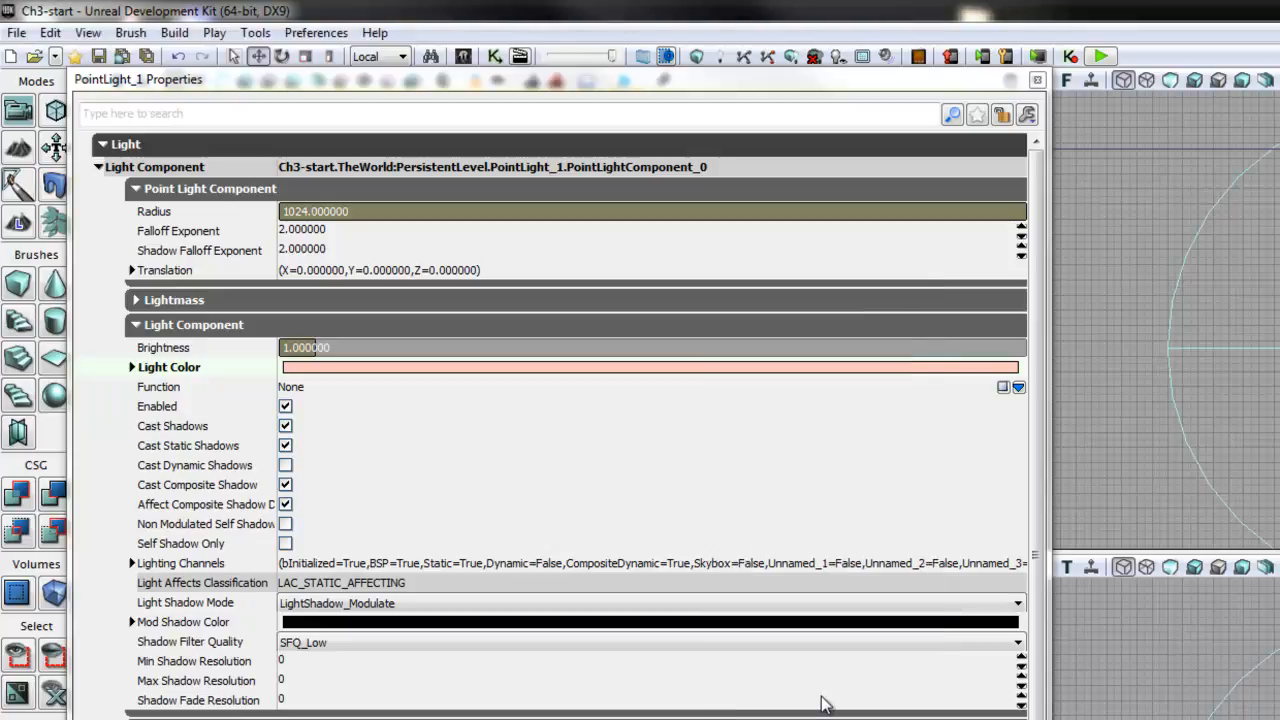
left_click(1037, 80)
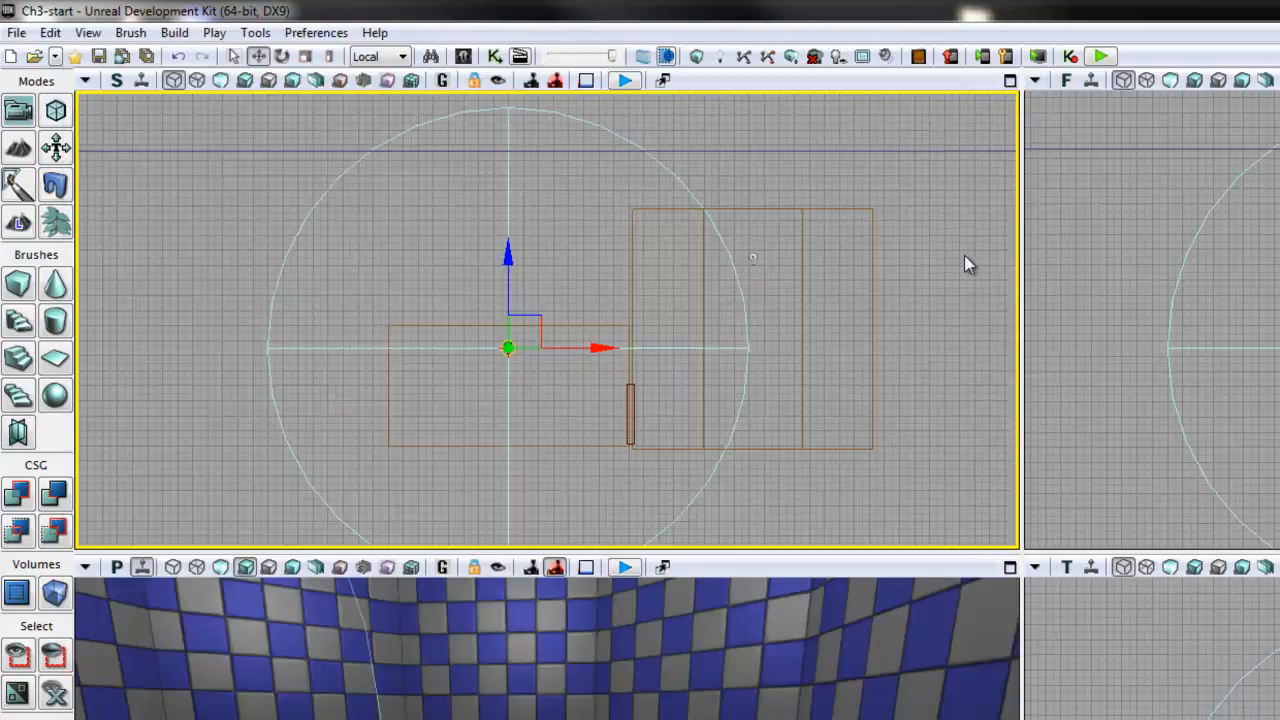
Select the cylindrical room's point light, open its properties, and set its Radius to 2048.
right_click_drag(548, 650, 400, 660)
right_click_drag(72, 537, 490, 627)
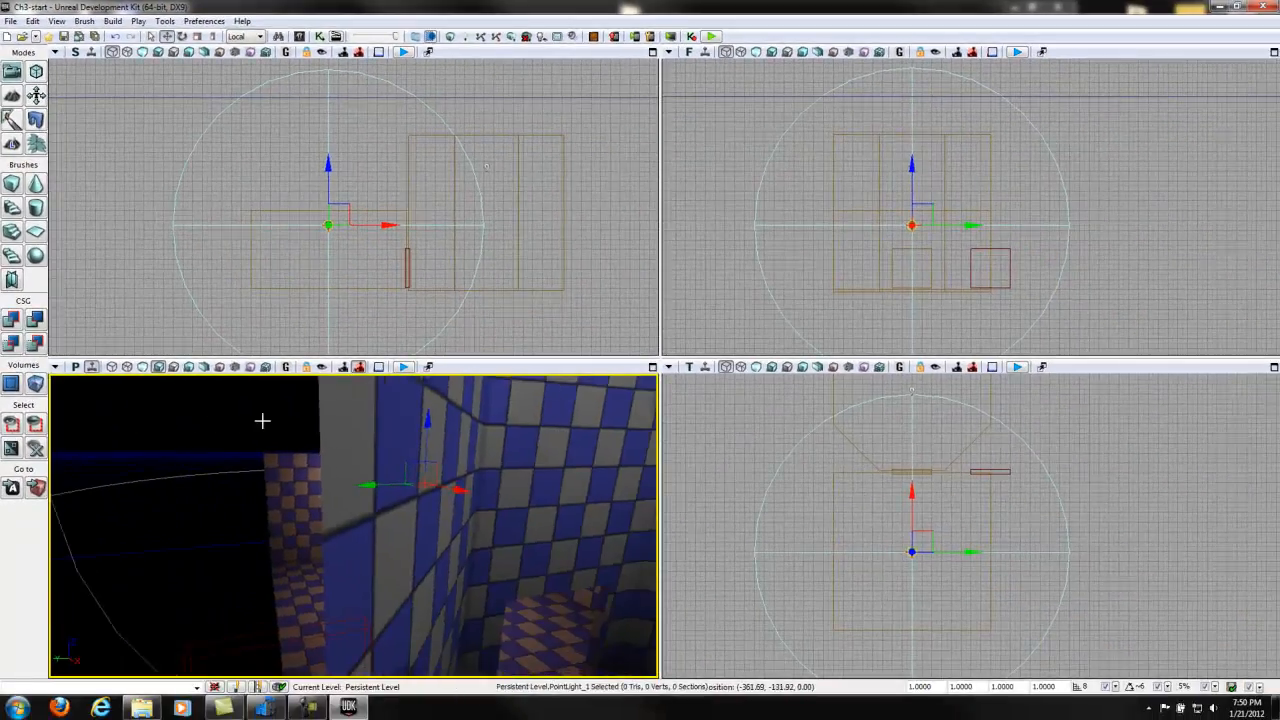
right_click_drag(339, 433, 89, 489)
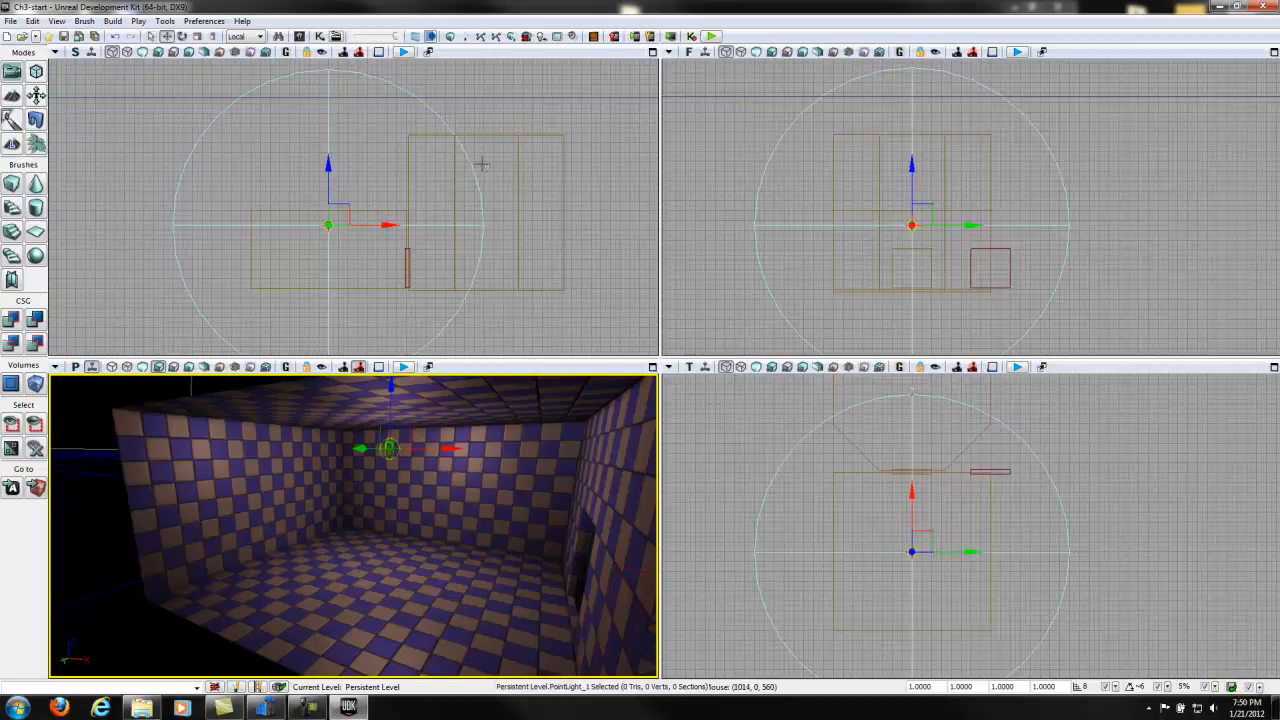
left_click(487, 167)
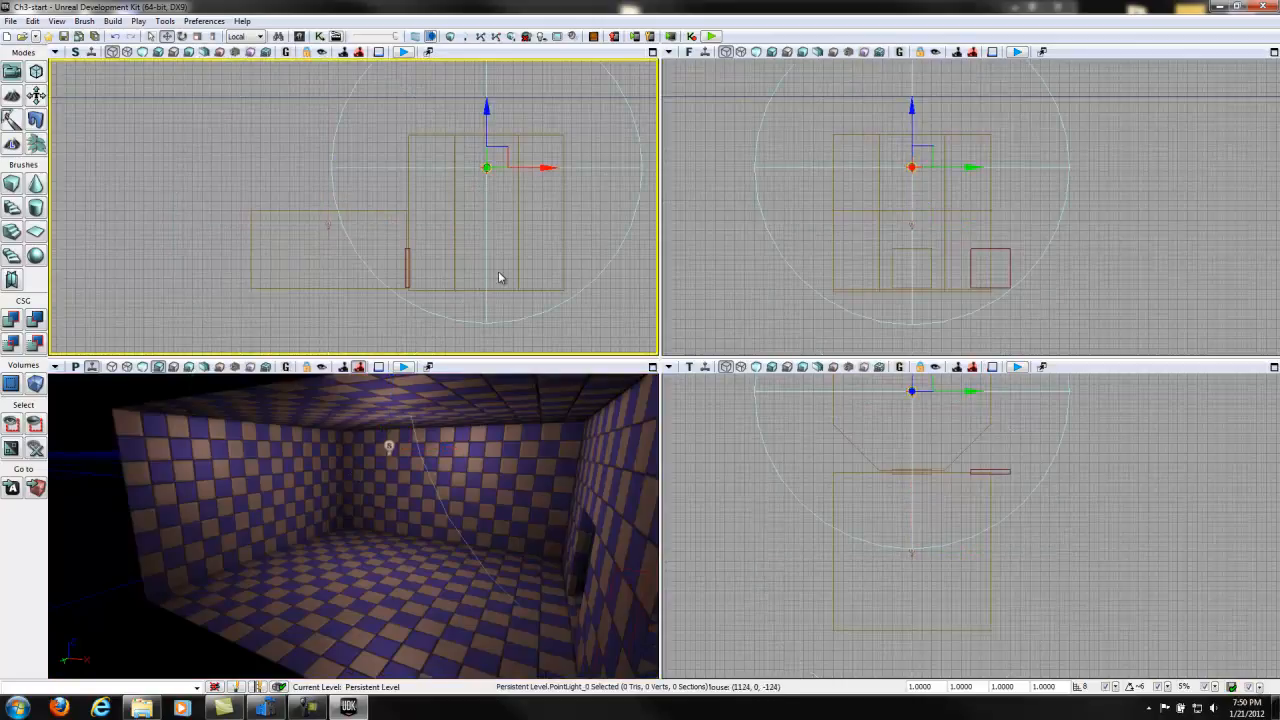
left_click_drag(535, 489, 657, 470)
right_click_drag(534, 489, 549, 429)
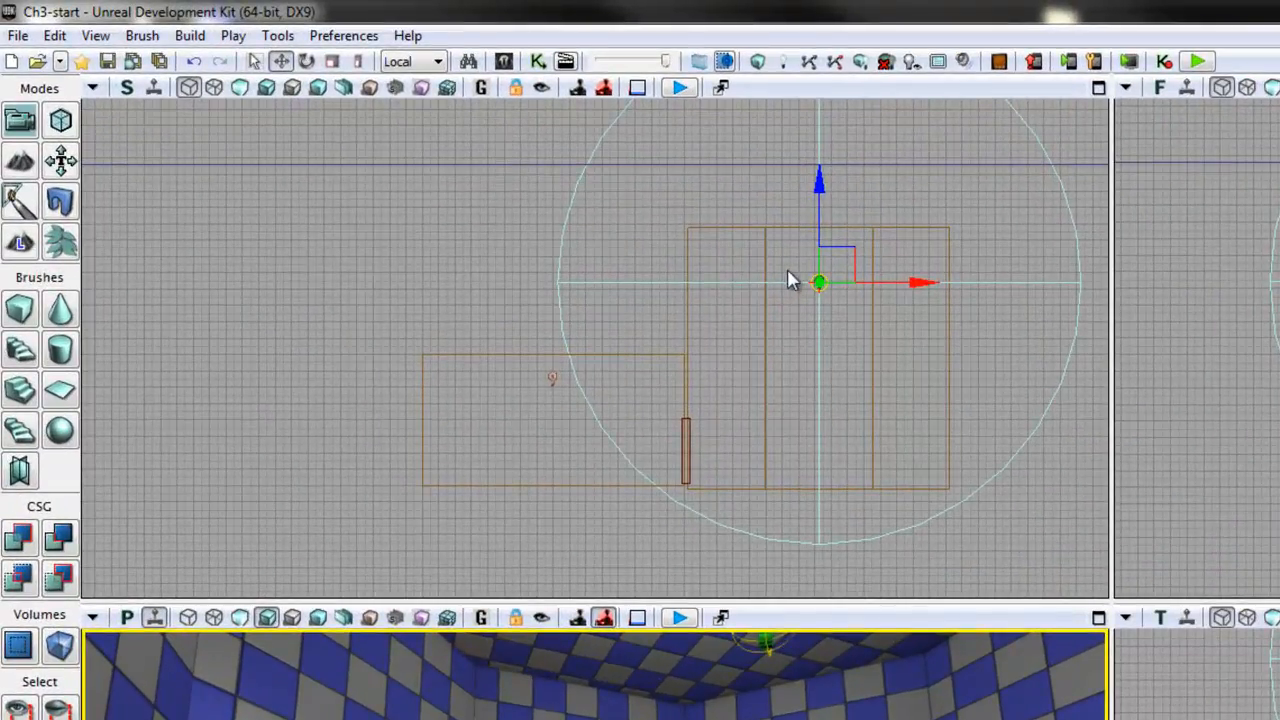
key("F4")
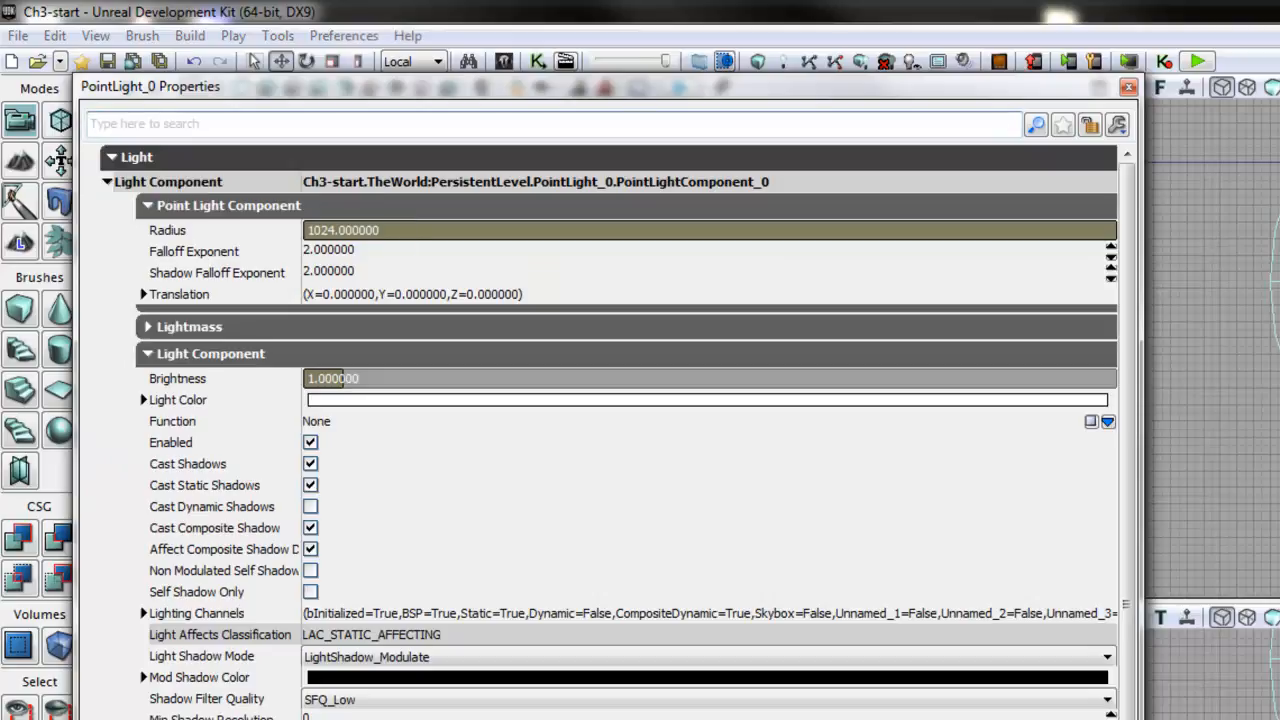
left_click(396, 229)
type("2048")
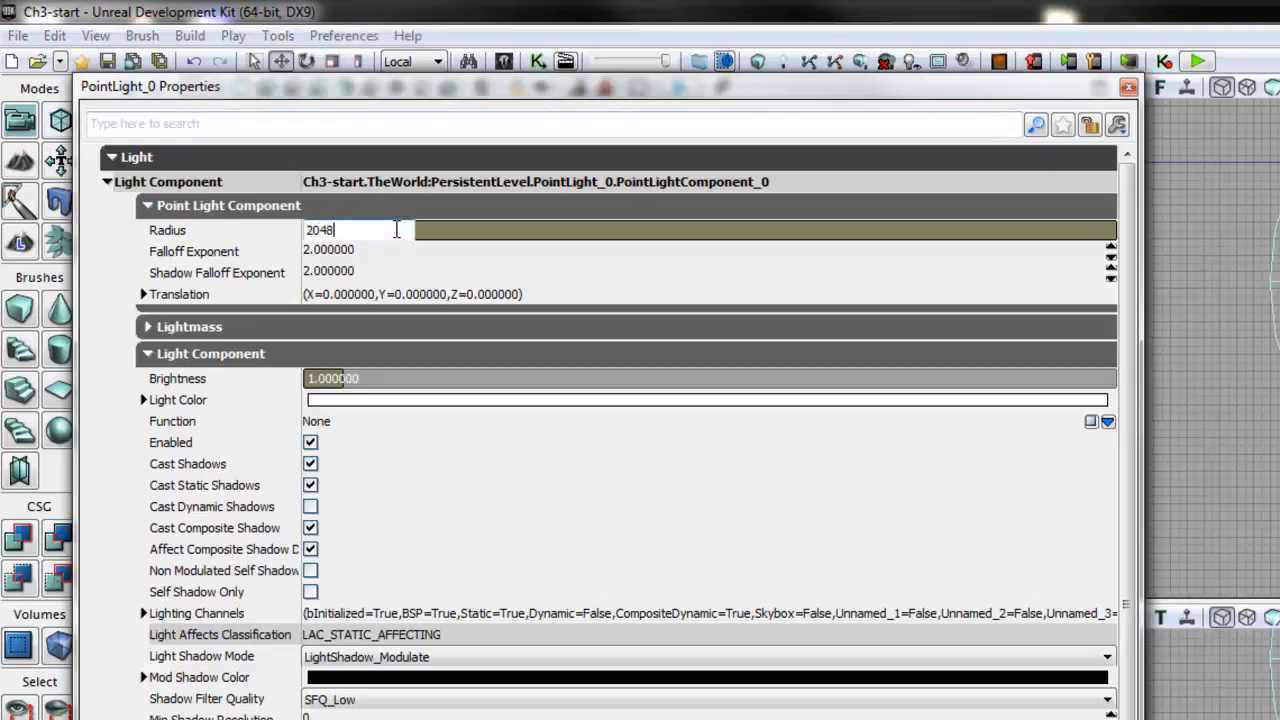
left_click(343, 382)
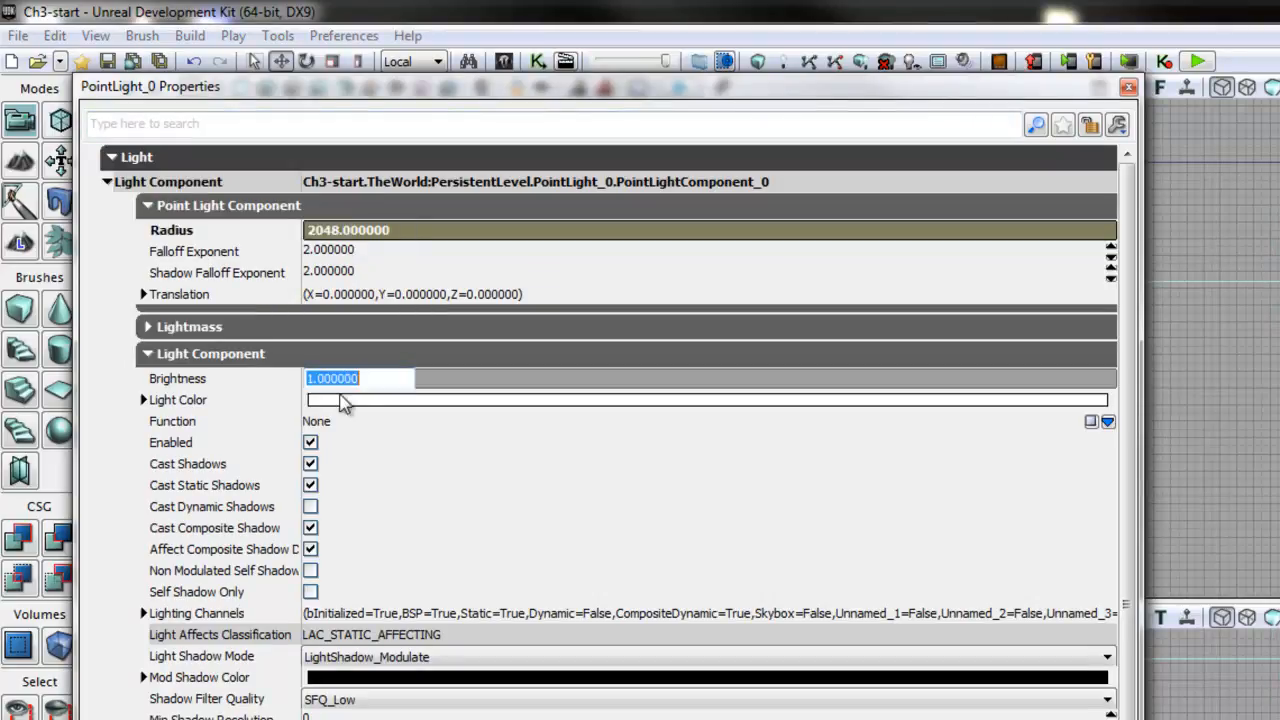
Set the cylindrical room light's Light Color to a light blue with saturation 0.55 and value 0.93, and close its properties.
left_click(343, 399)
left_click_drag(520, 252, 491, 237)
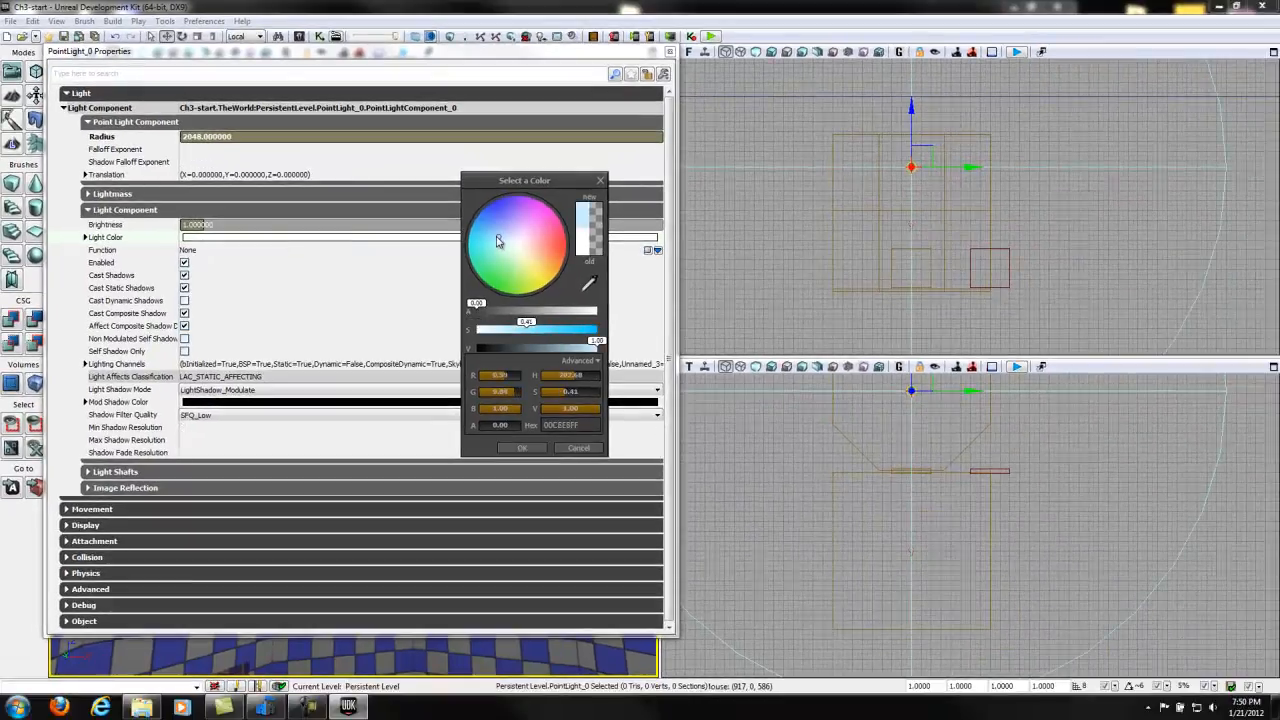
left_click(540, 329)
left_click_drag(597, 347, 588, 348)
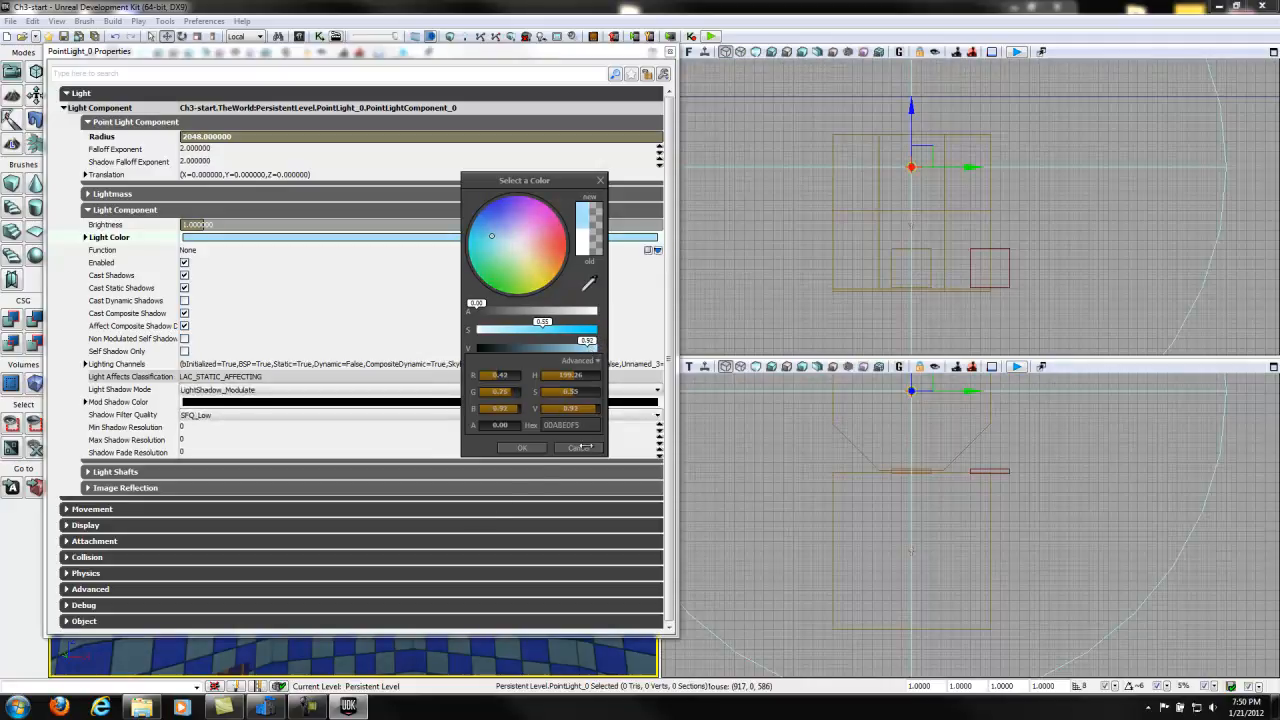
left_click(522, 447)
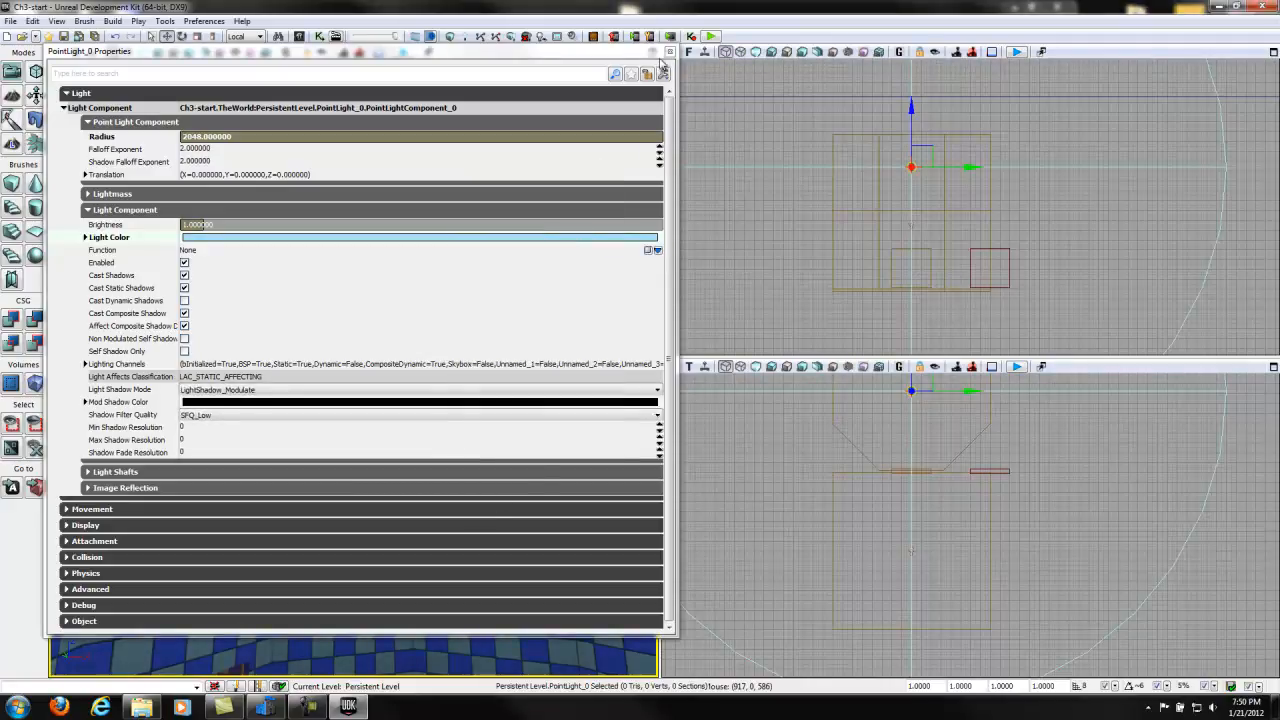
left_click(669, 53)
Save the map, play the level from the cylindrical room's floor, and exit the preview.
mouse_move(491, 548)
right_mouse_down()
mouse_move(618, 651)
mouse_move(460, 614)
mouse_move(346, 606)
mouse_move(315, 581)
mouse_move(491, 548)
right_mouse_up()
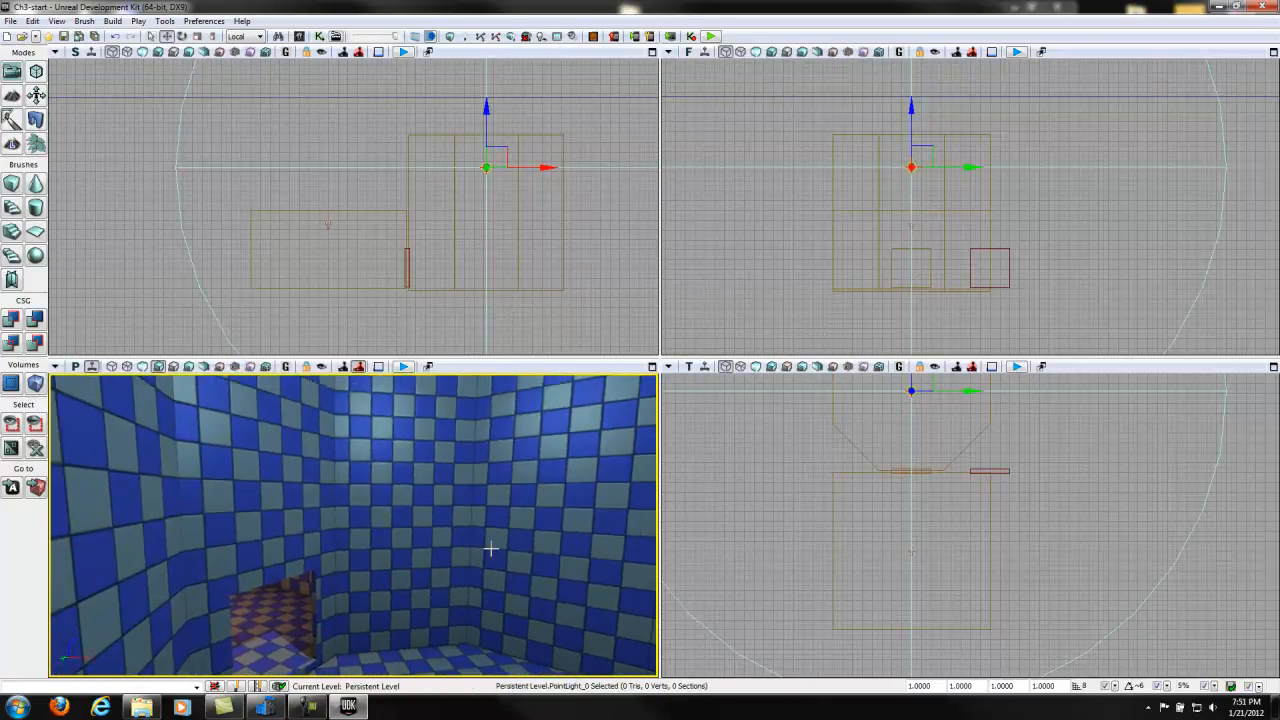
left_click(64, 37)
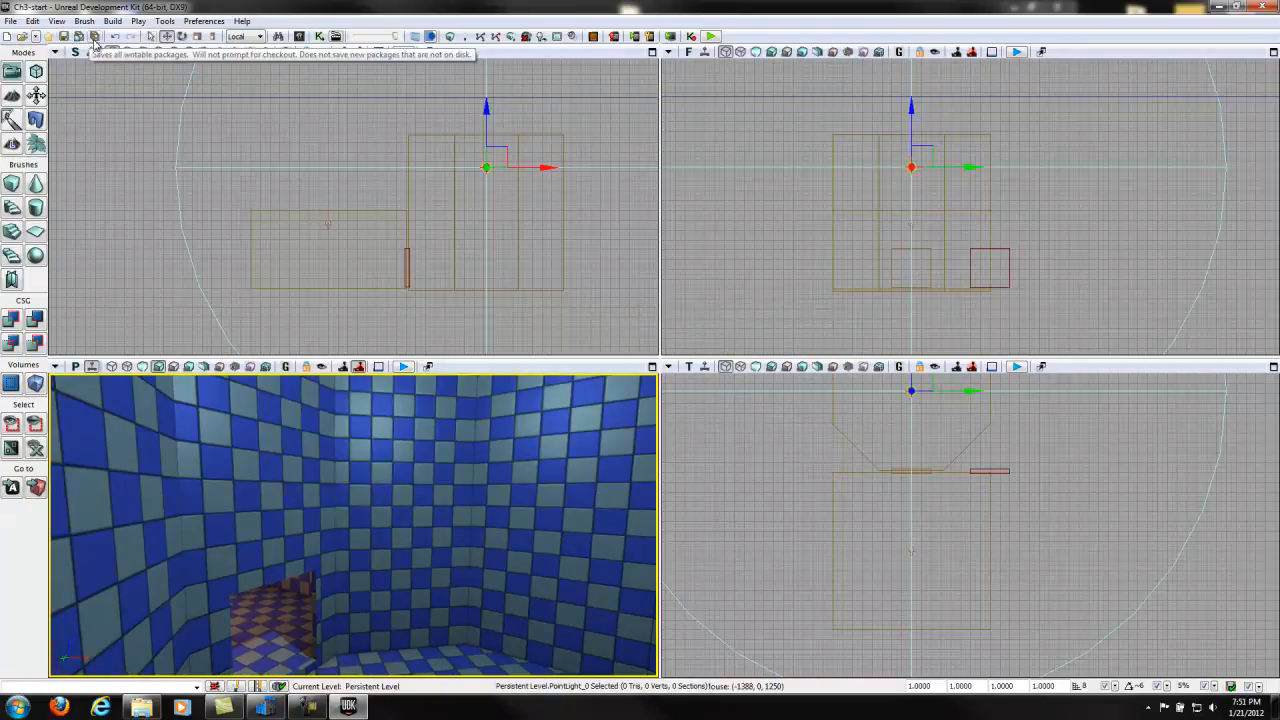
right_click_drag(495, 588, 643, 650)
left_click_drag(348, 573, 463, 697)
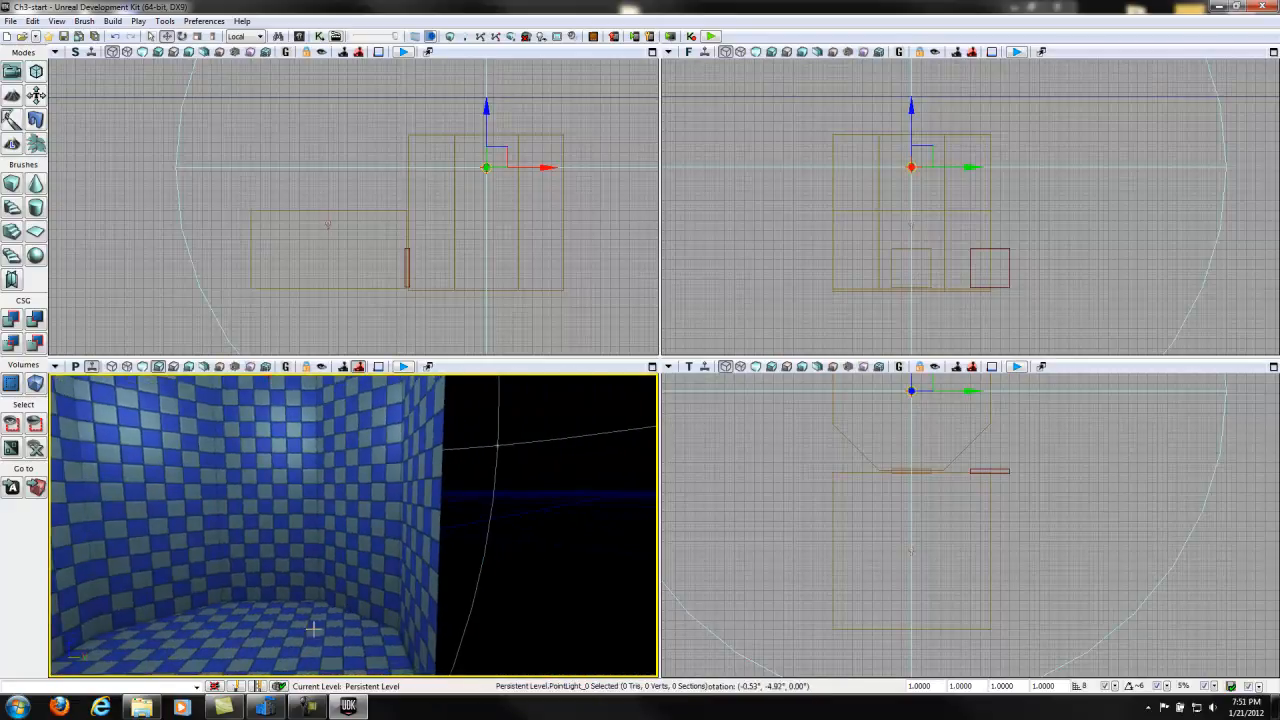
left_click_drag(310, 672, 370, 620)
right_click(412, 640)
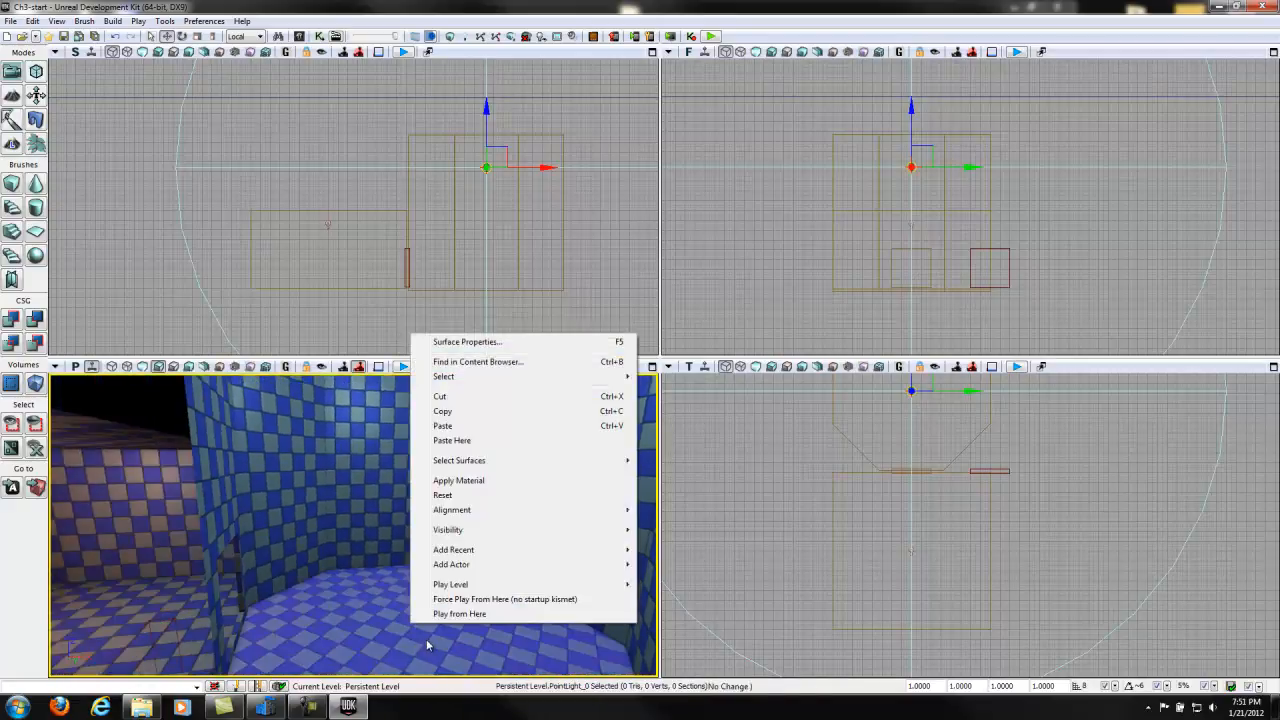
left_click(472, 614)
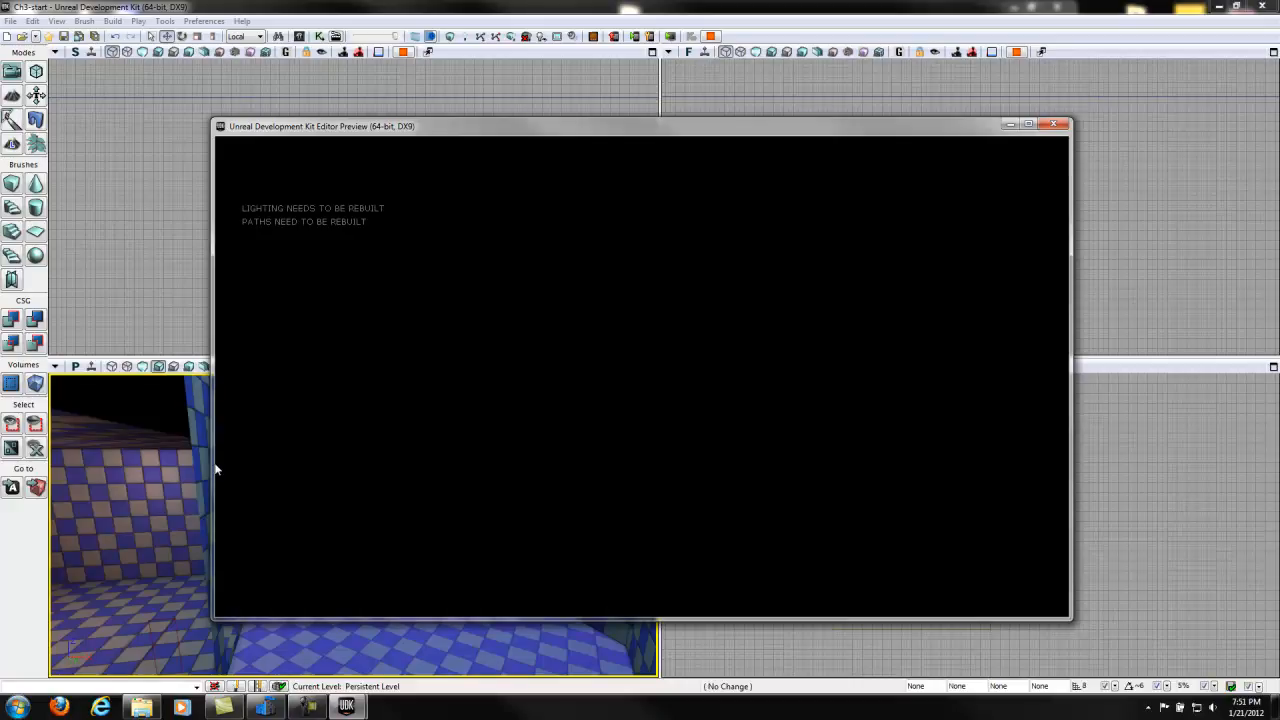
key("Escape")
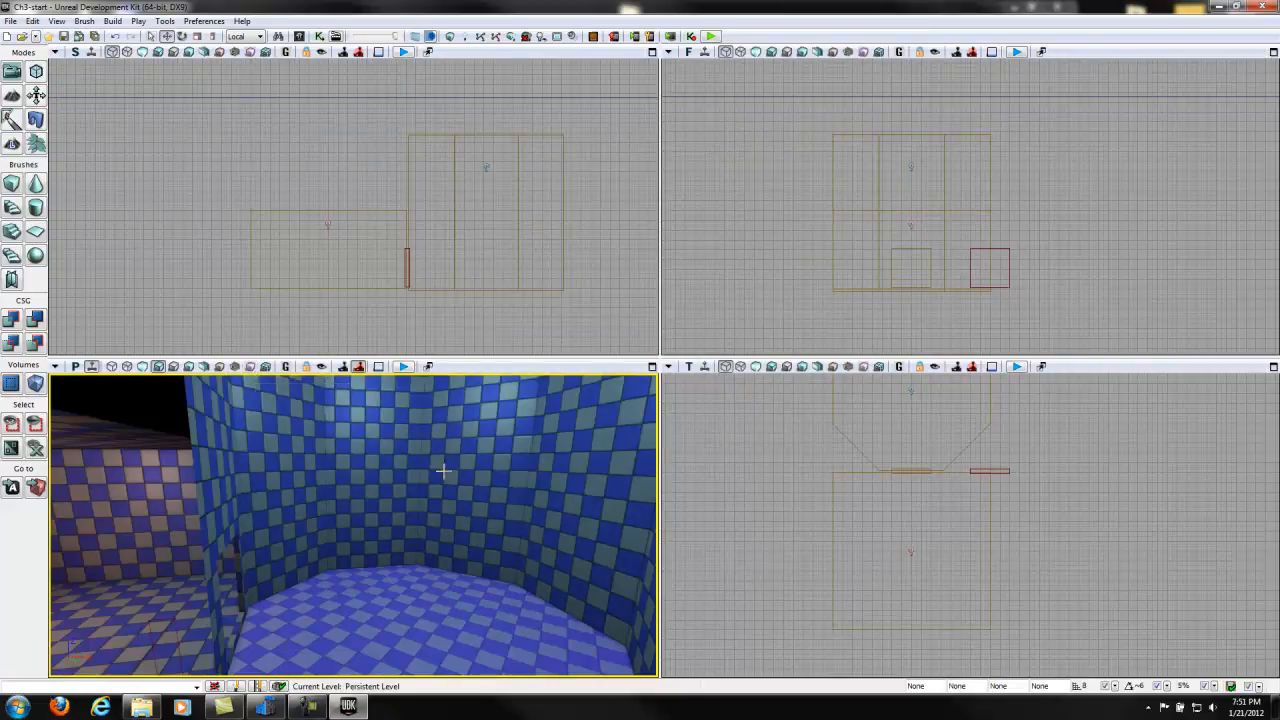
Compare the perspective view of both rooms in Unlit and Lit modes, ending in Lit mode.
left_click(143, 367)
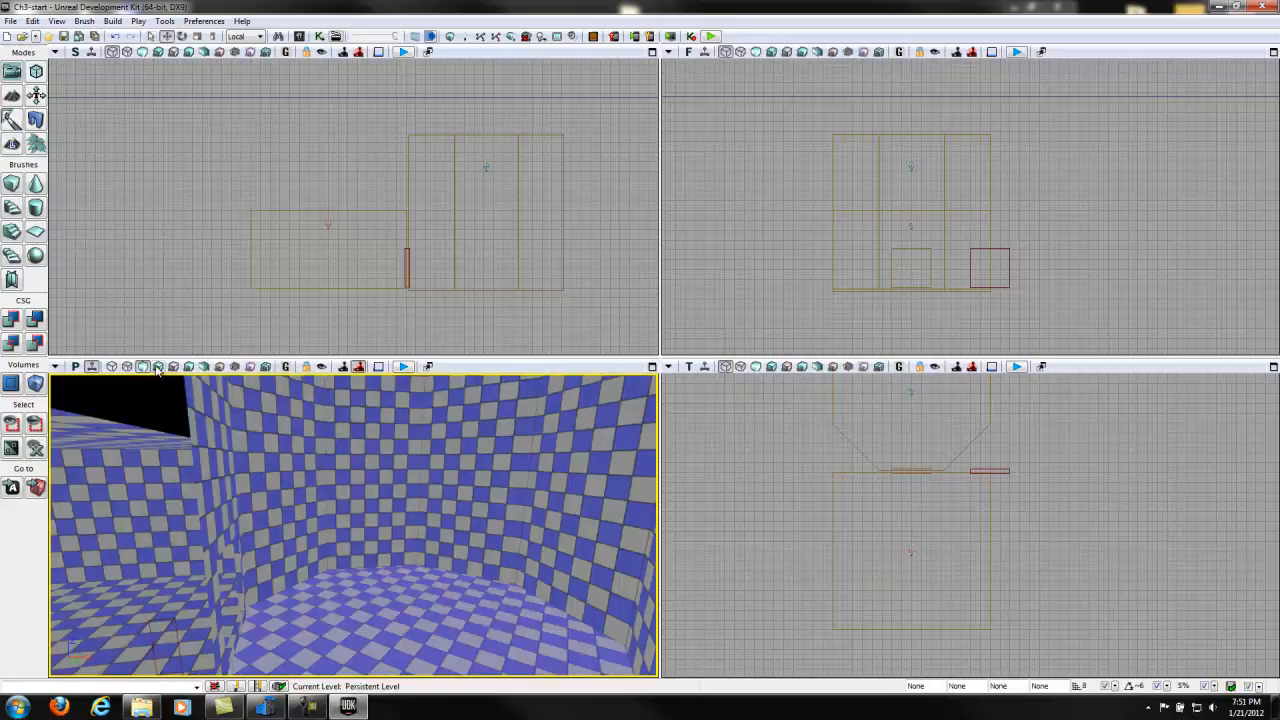
left_click(157, 367)
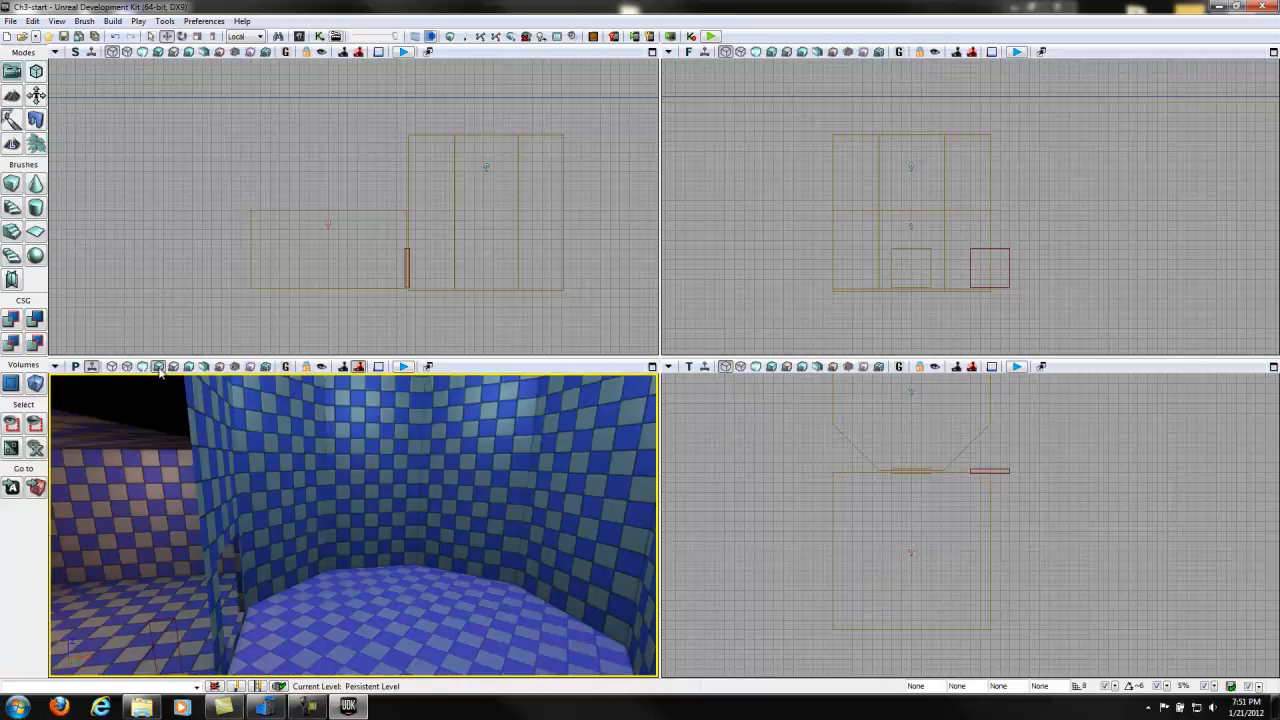
right_click_drag(272, 600, 228, 612)
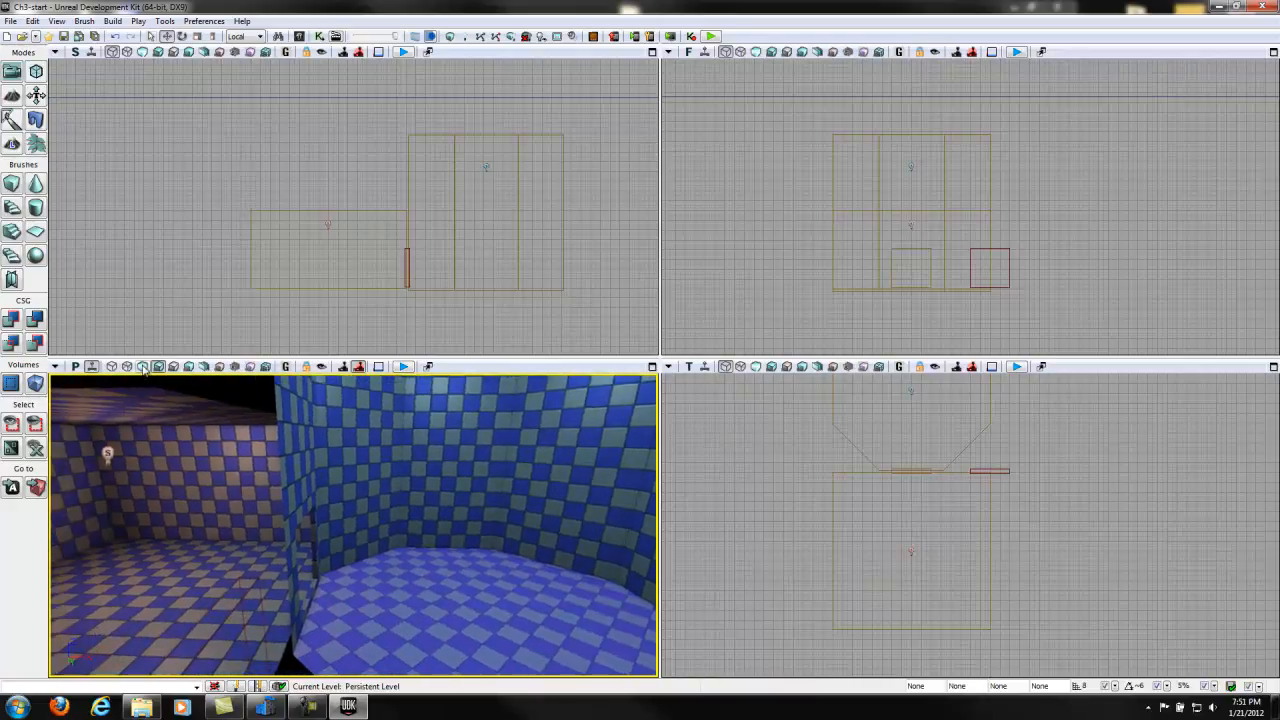
left_click(143, 366)
right_click_drag(344, 508, 218, 508)
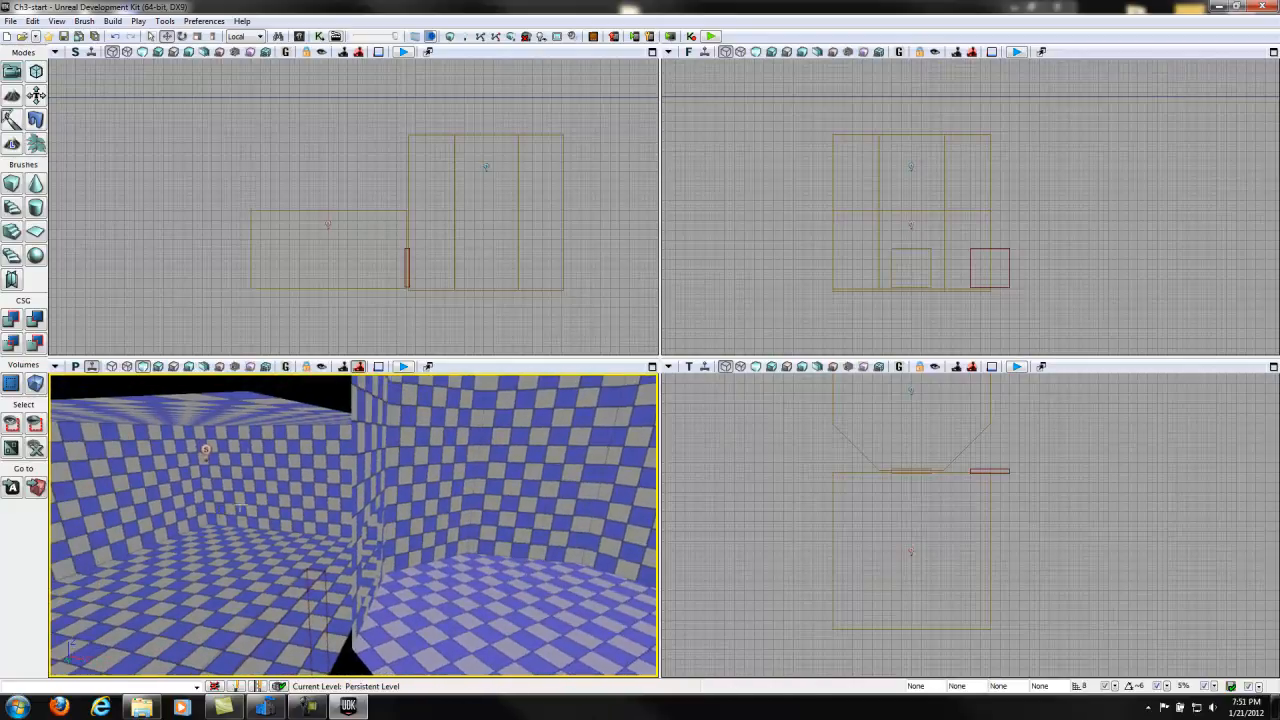
left_click(157, 367)
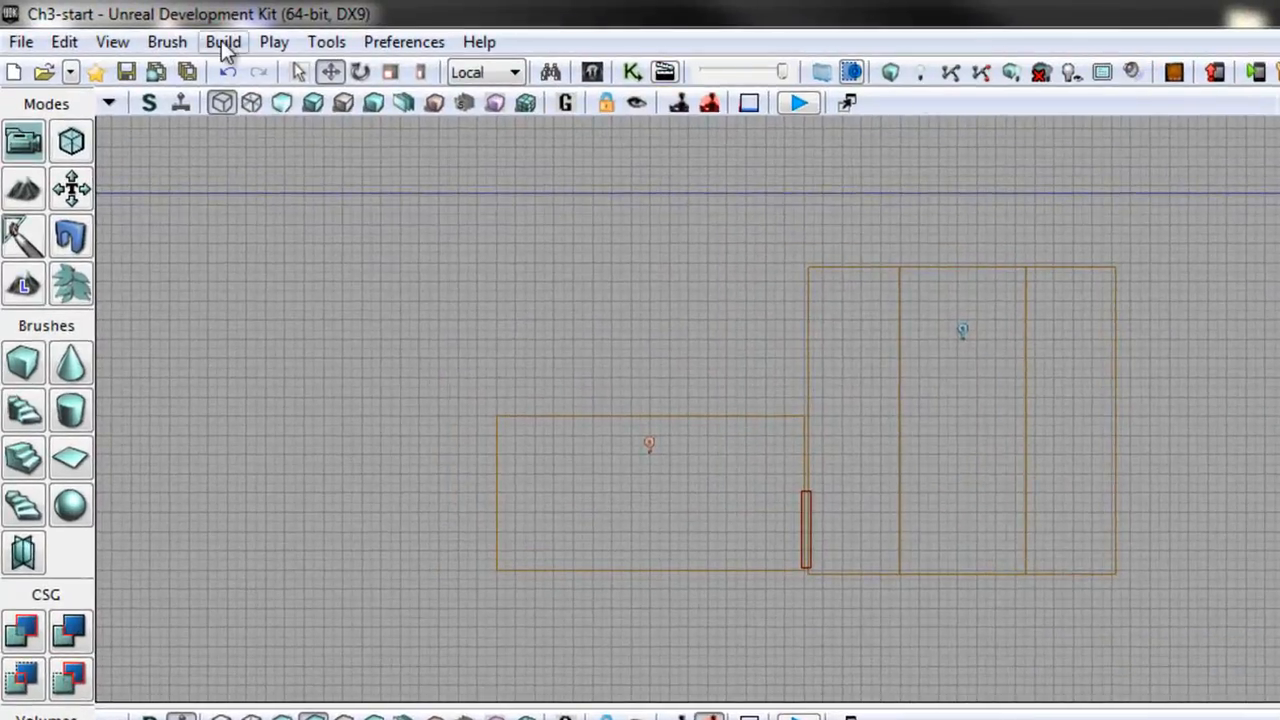
left_click(210, 45)
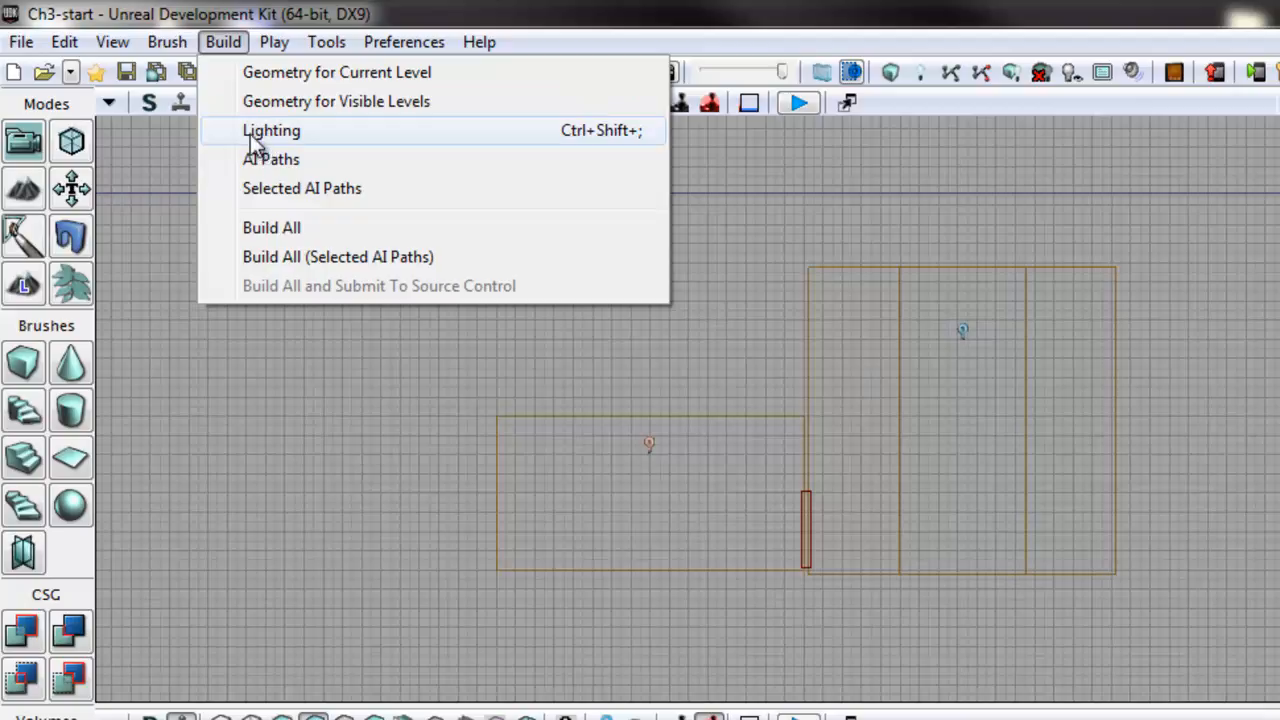
left_click(510, 135)
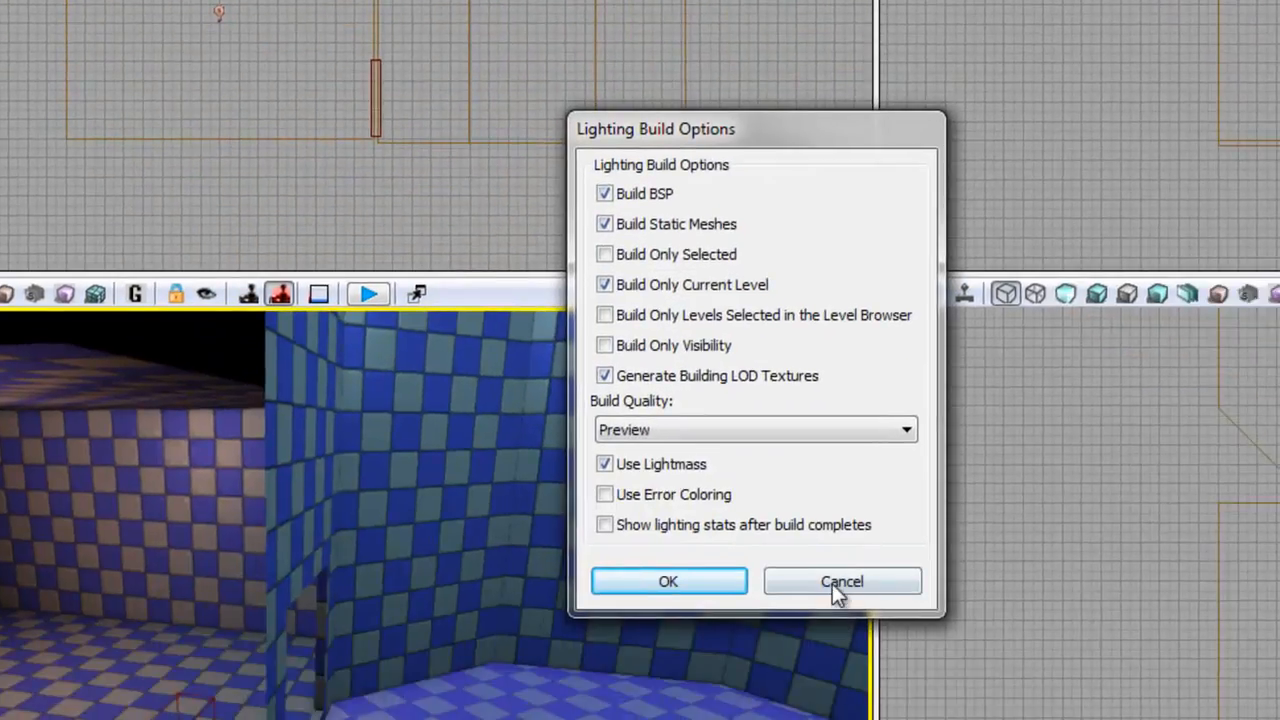
left_click(834, 583)
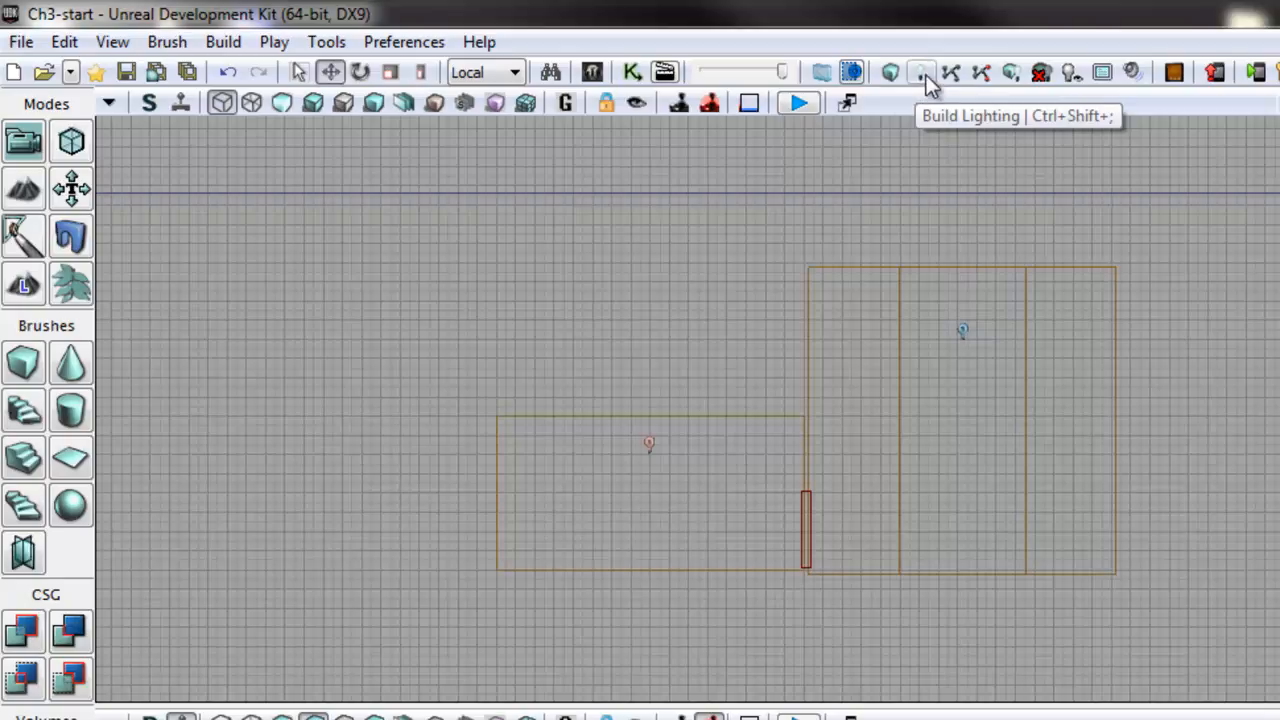
Build the level's lighting at Preview quality with Use Lightmass turned off, and close the Map Check window.
left_click(926, 75)
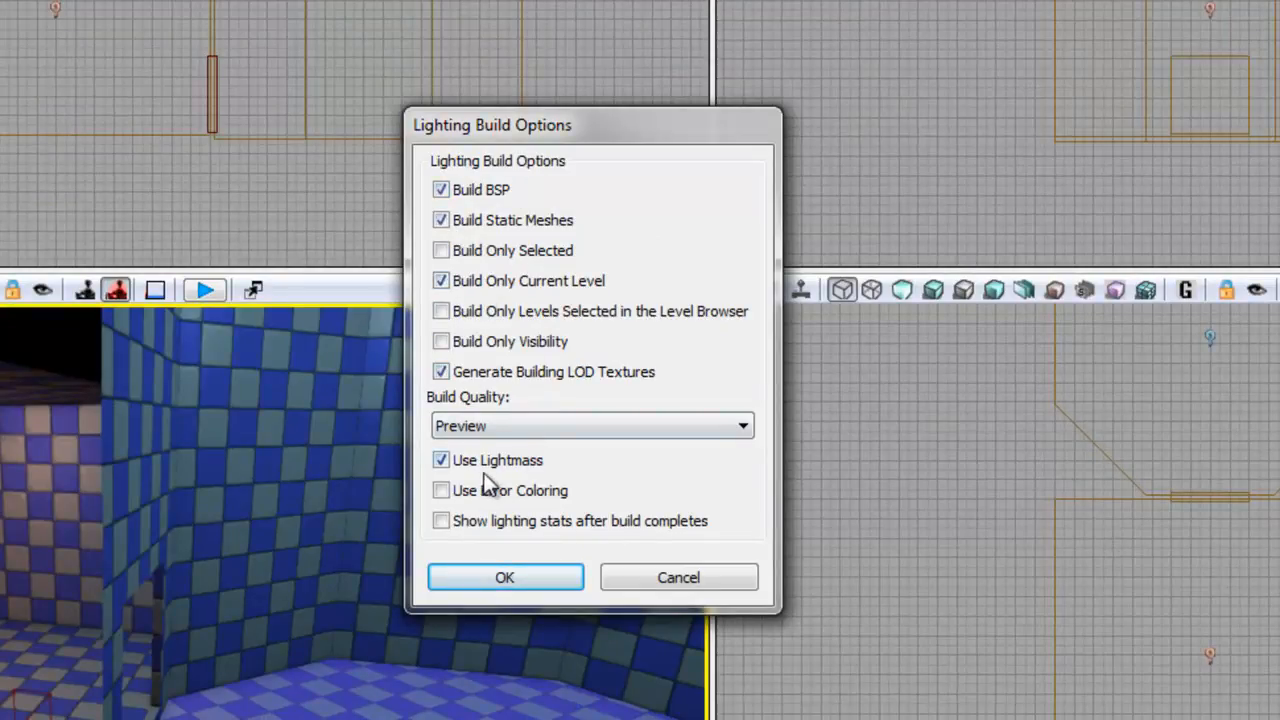
left_click(442, 463)
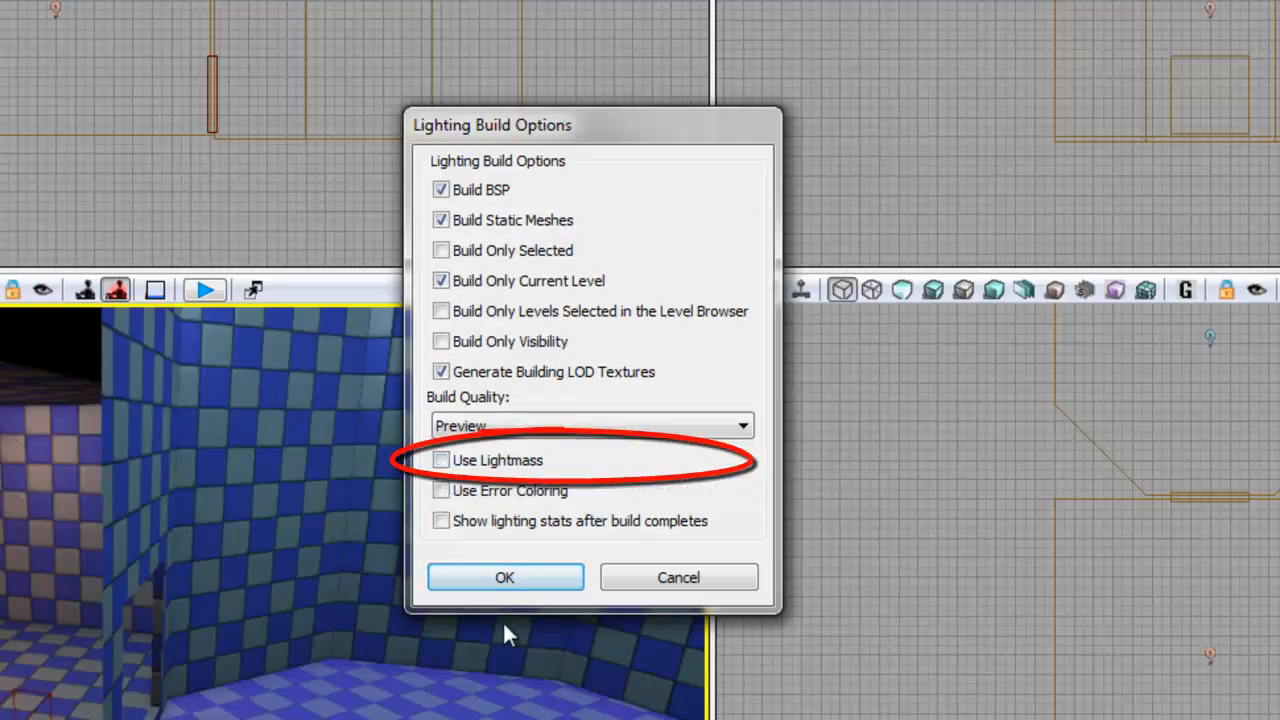
left_click(508, 578)
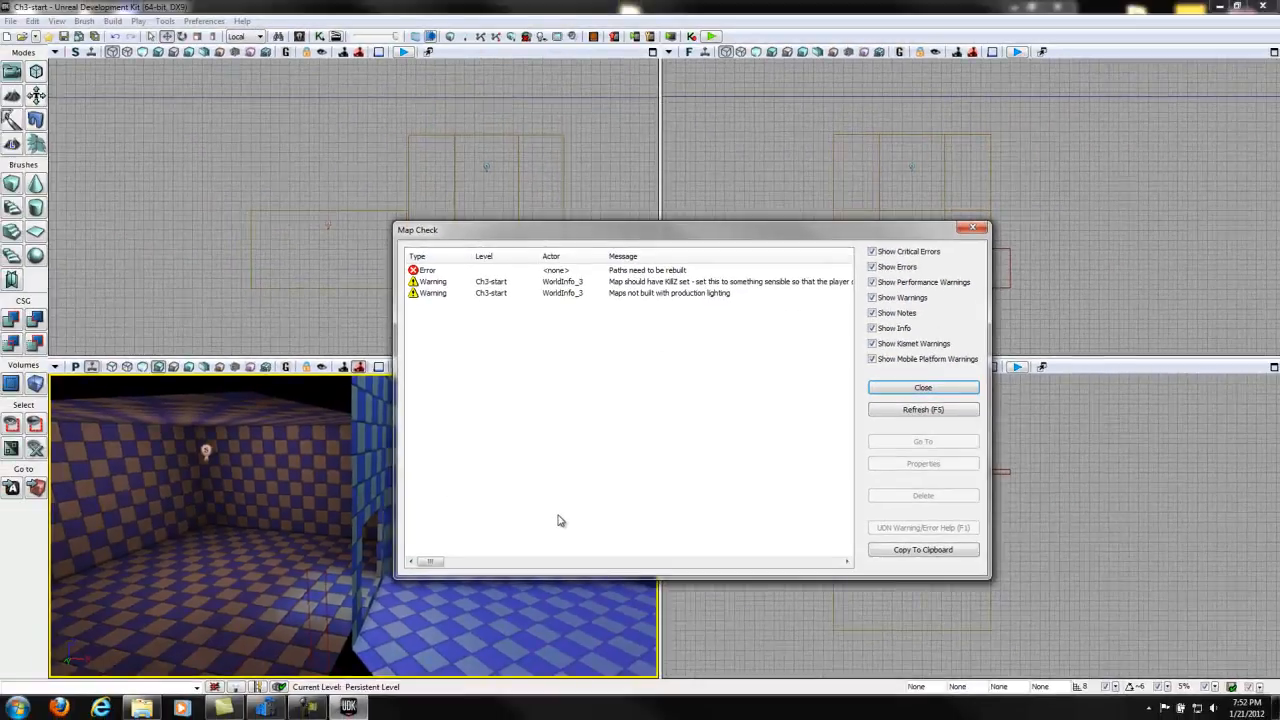
left_click(923, 388)
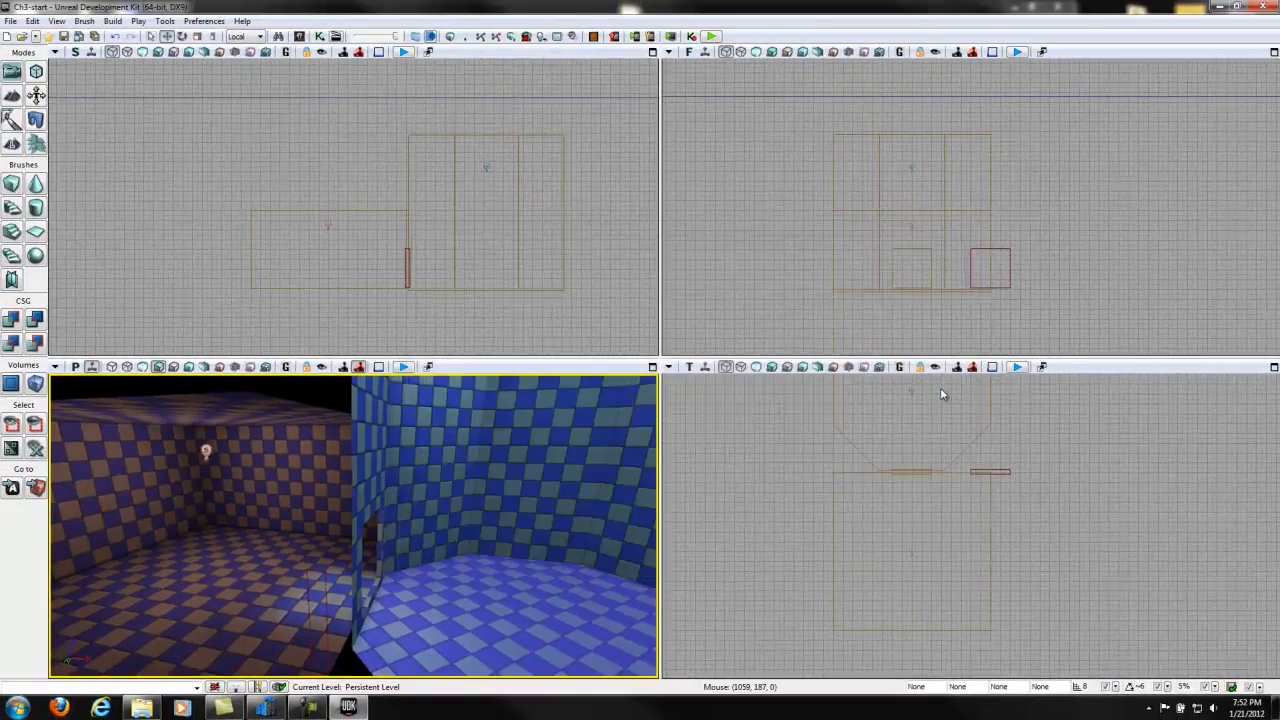
Play the level from a spot on the cylindrical room's floor.
right_click_drag(553, 662, 555, 655)
left_click_drag(551, 637, 552, 587)
right_click(540, 633)
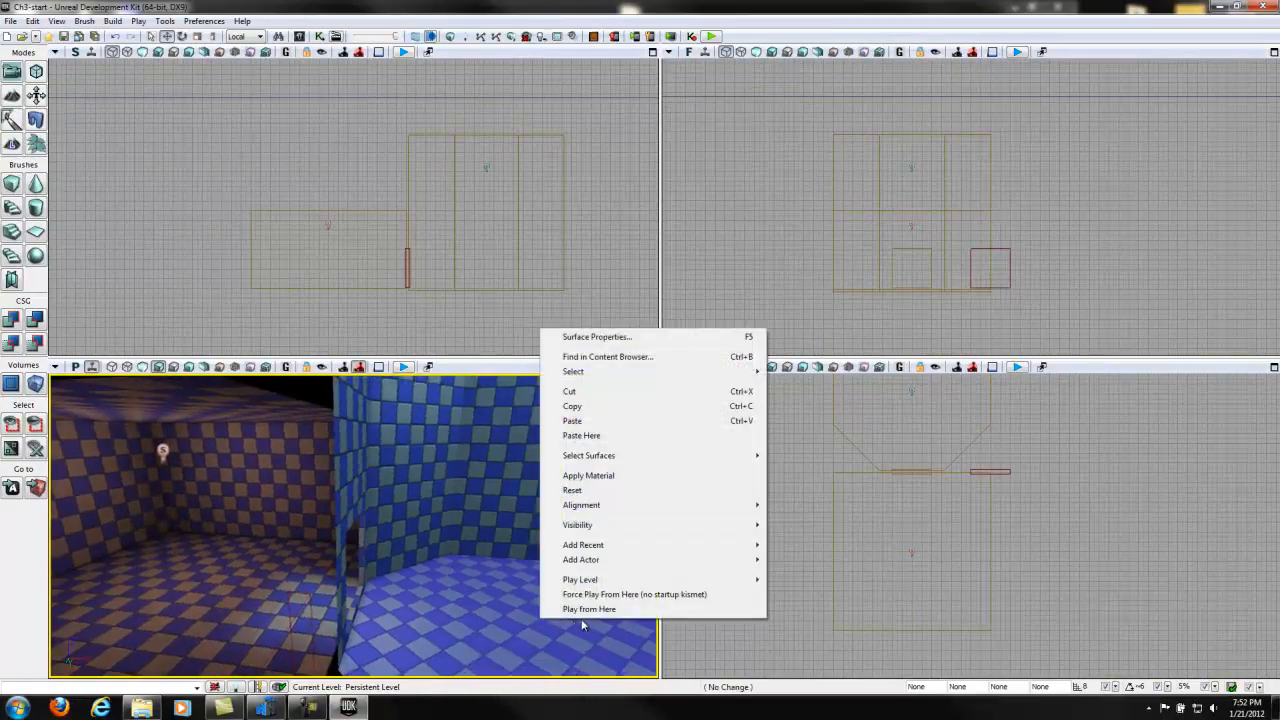
left_click(589, 609)
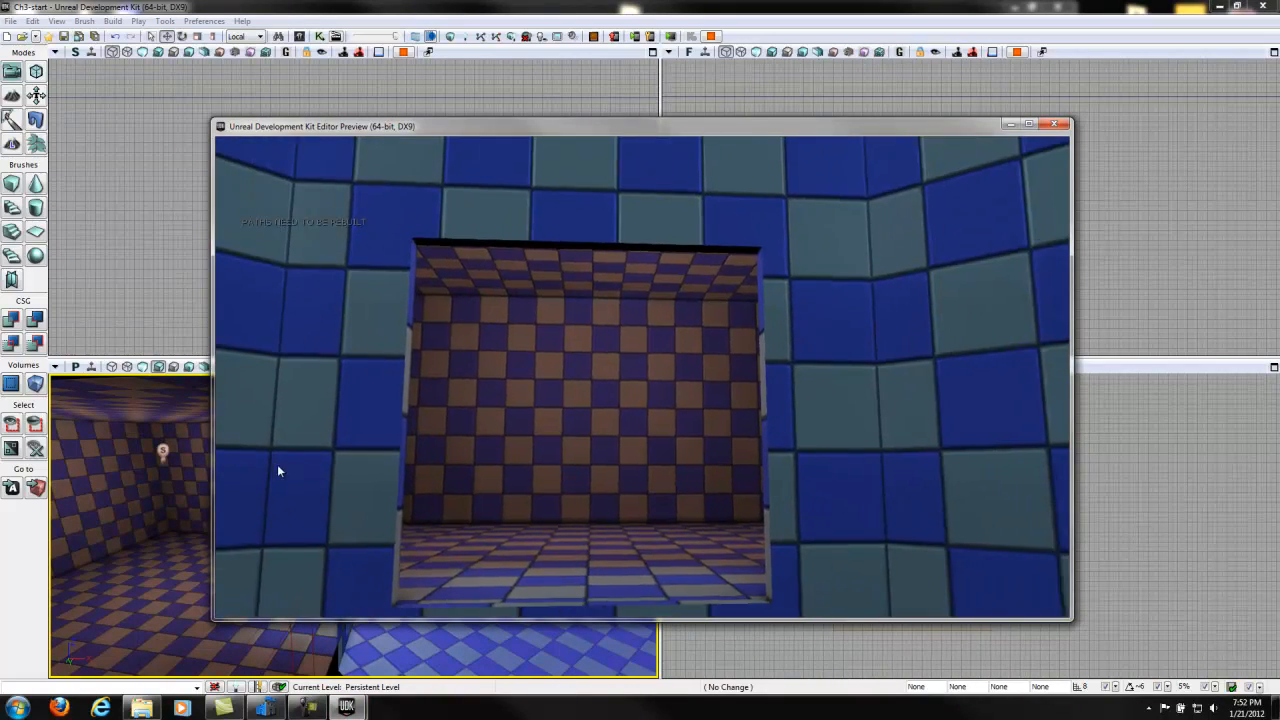
Walk back and forth through the doorway to inspect the lighting in both rooms, and exit the preview.
key("s")
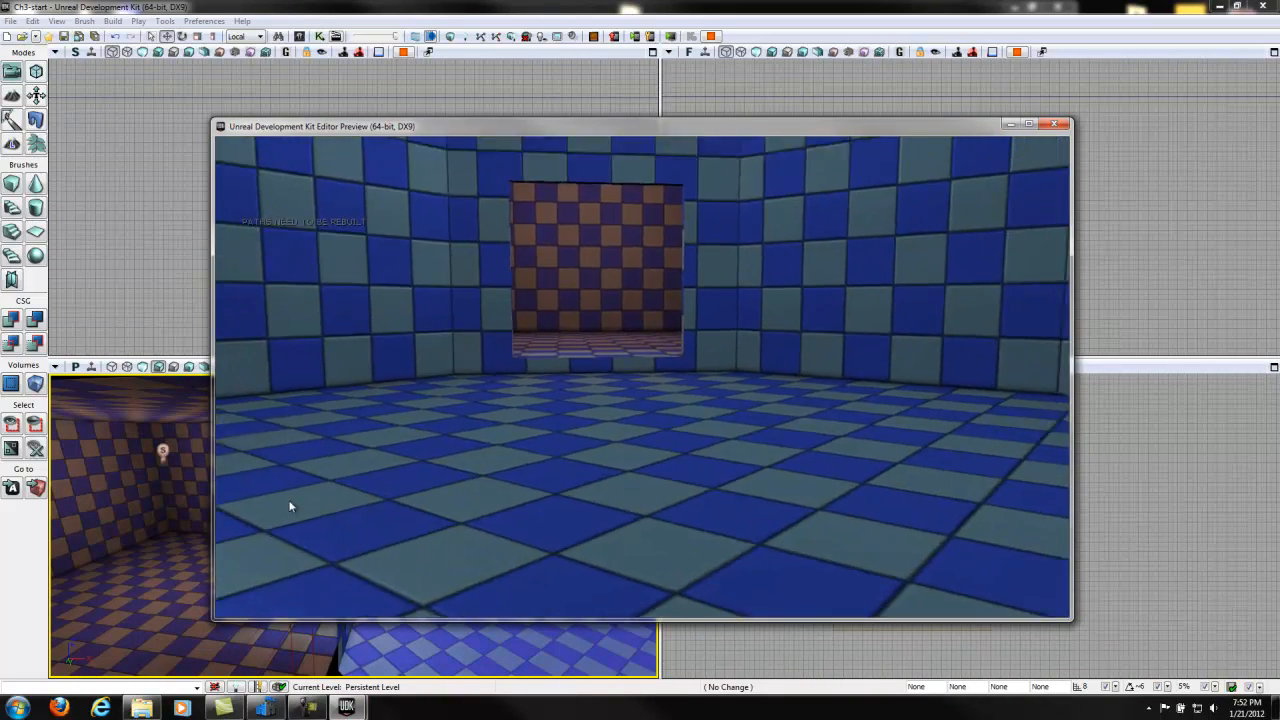
key("w")
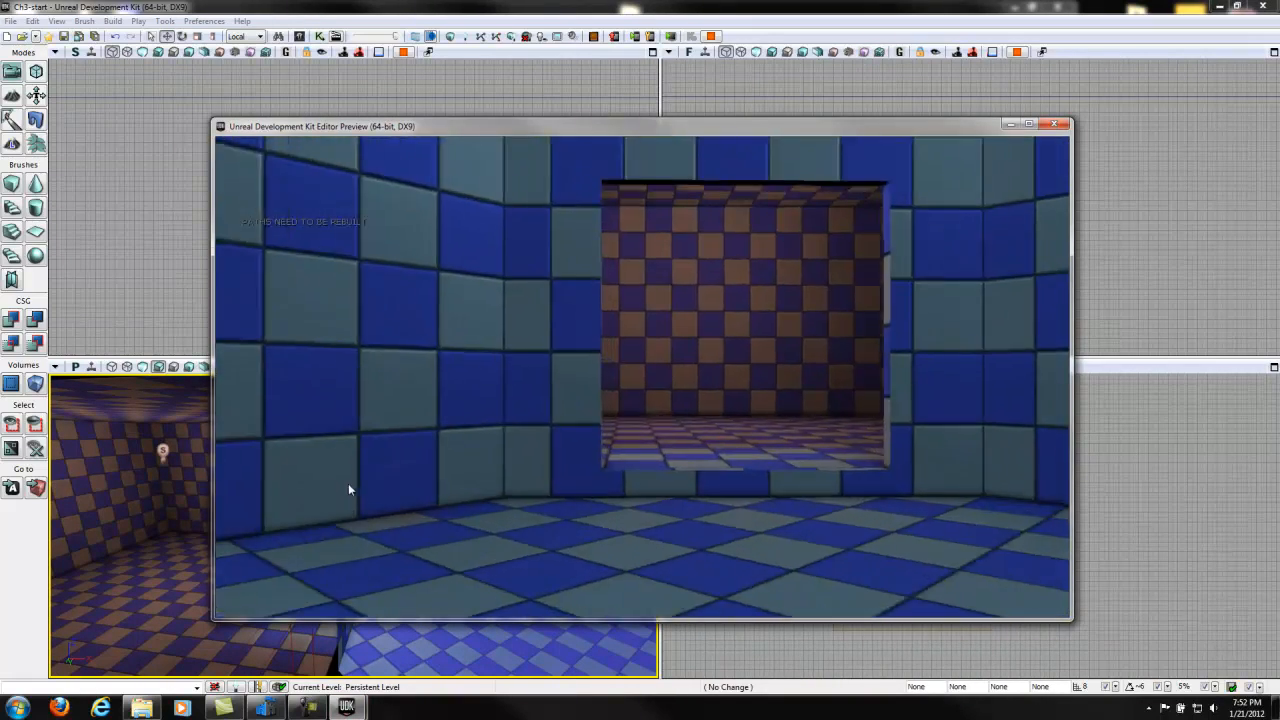
key("w")
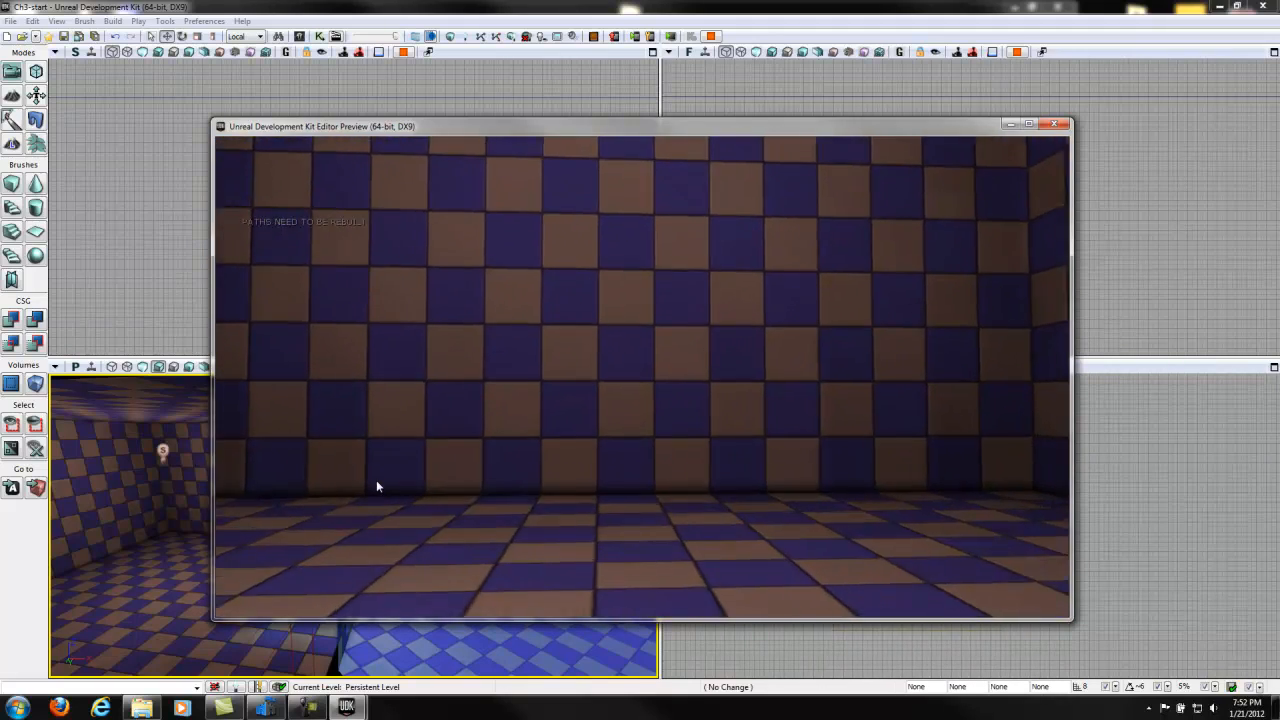
key("w")
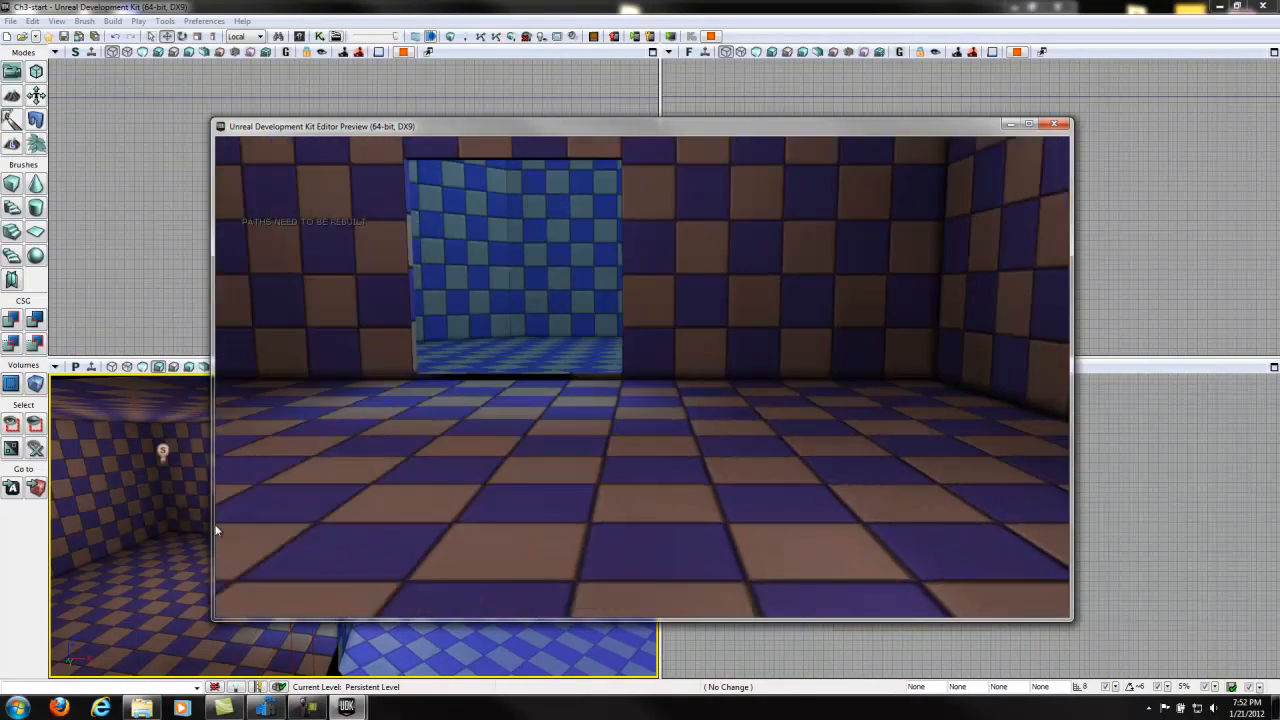
key("w")
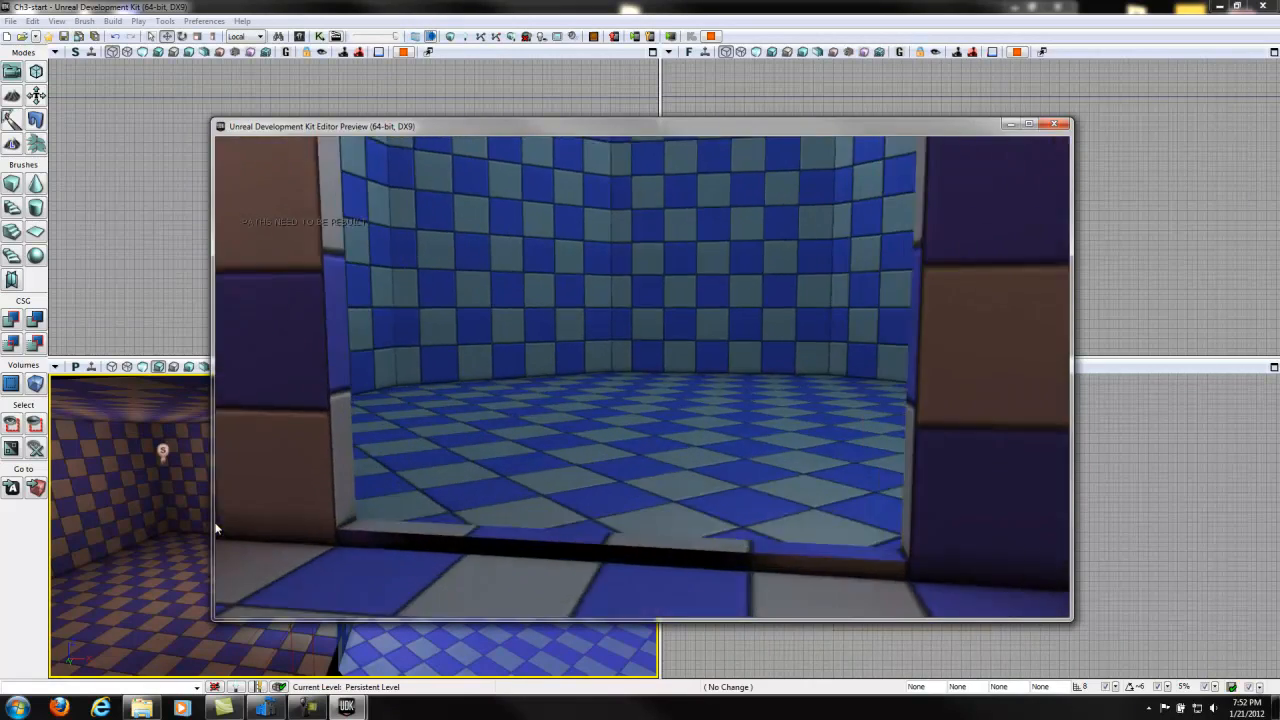
key("w")
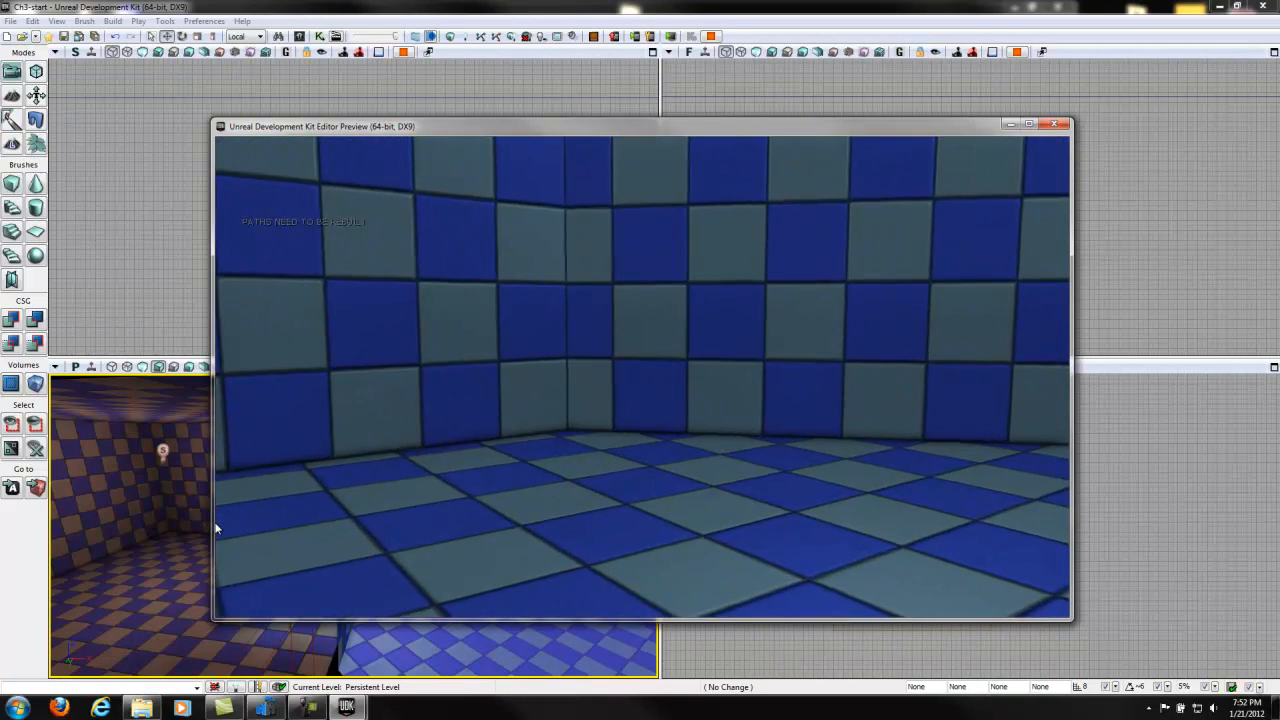
key("w")
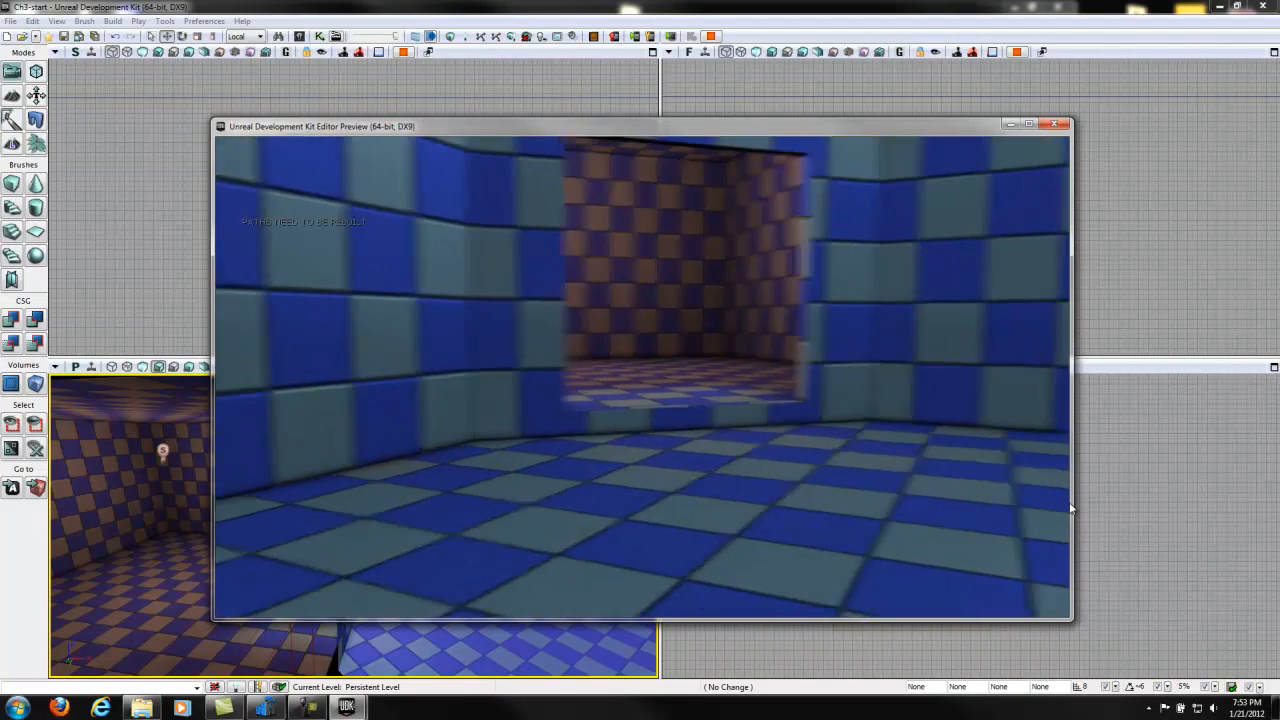
key("w")
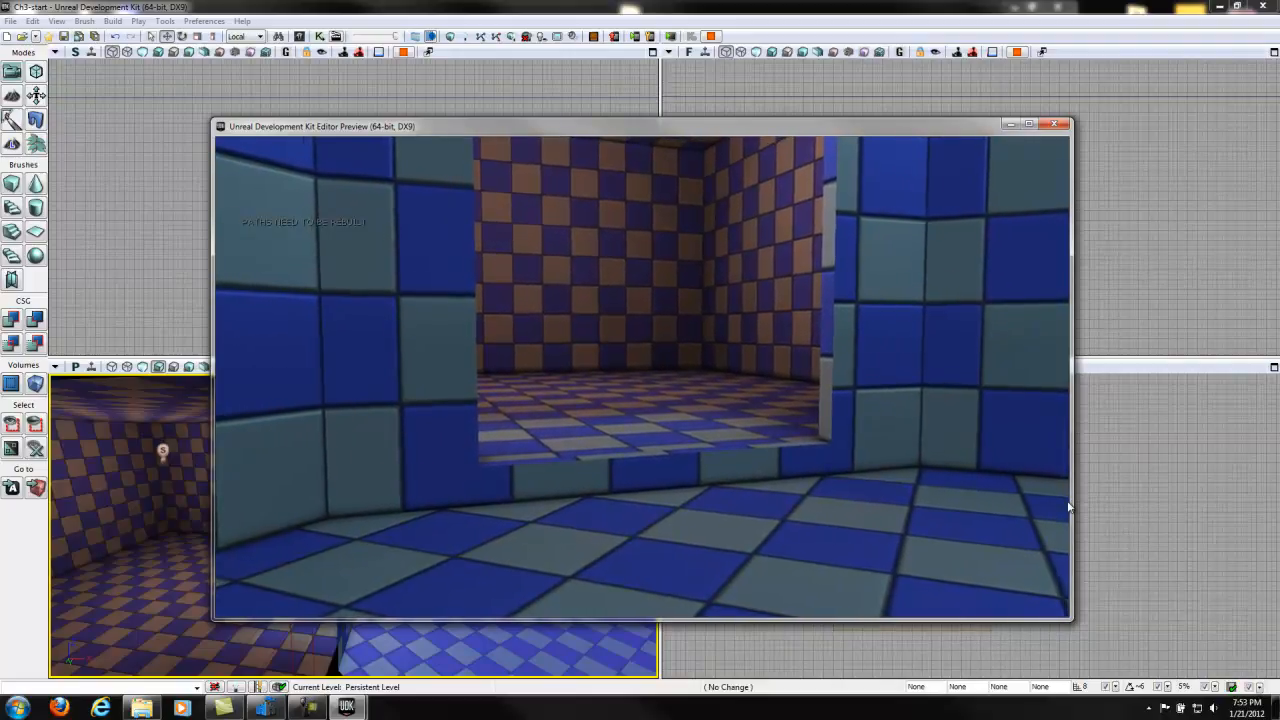
key("Escape")
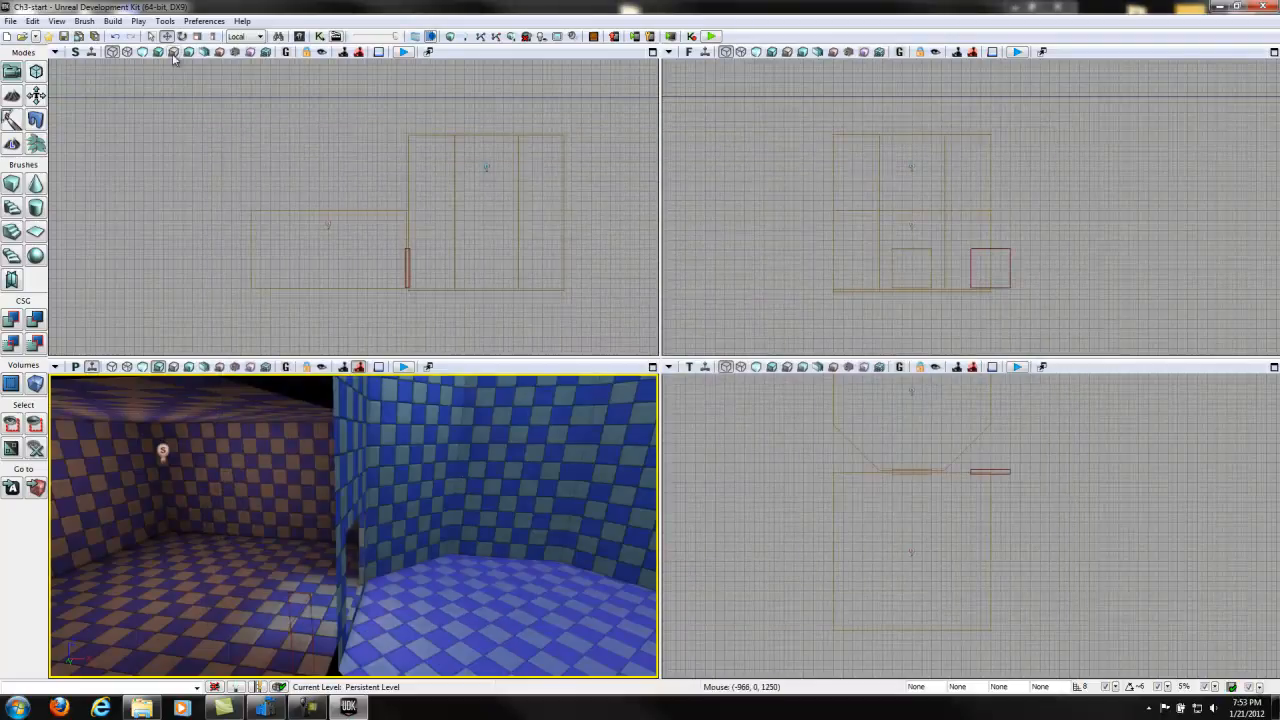
Save the map, and save a copy as DM-Ch3-start.udk in the Unit02 folder.
left_click(63, 36)
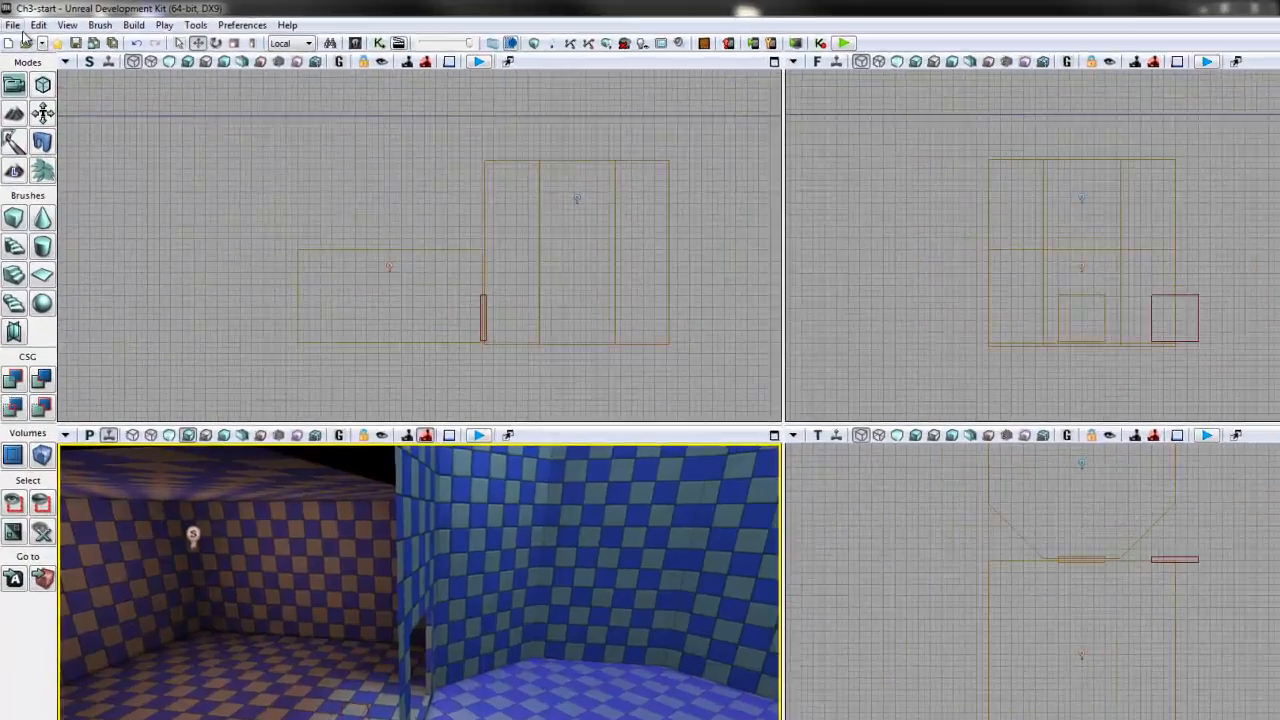
left_click(13, 20)
left_click(40, 84)
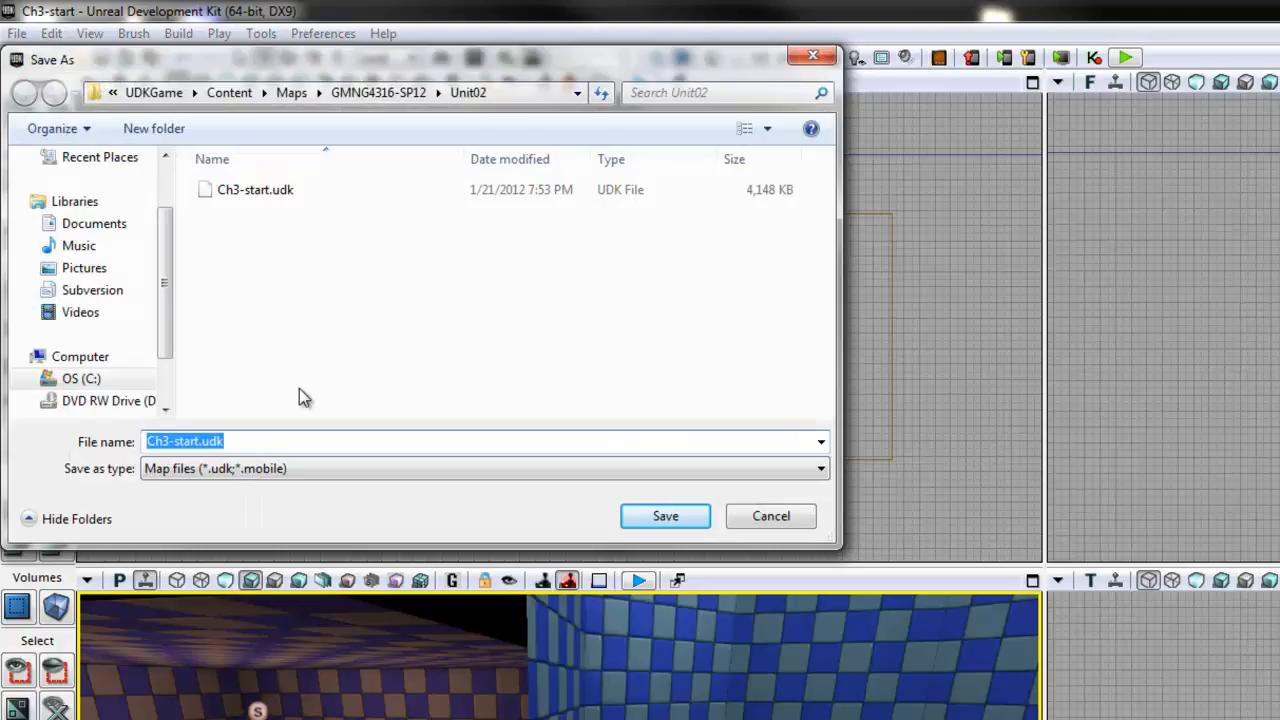
key("Home")
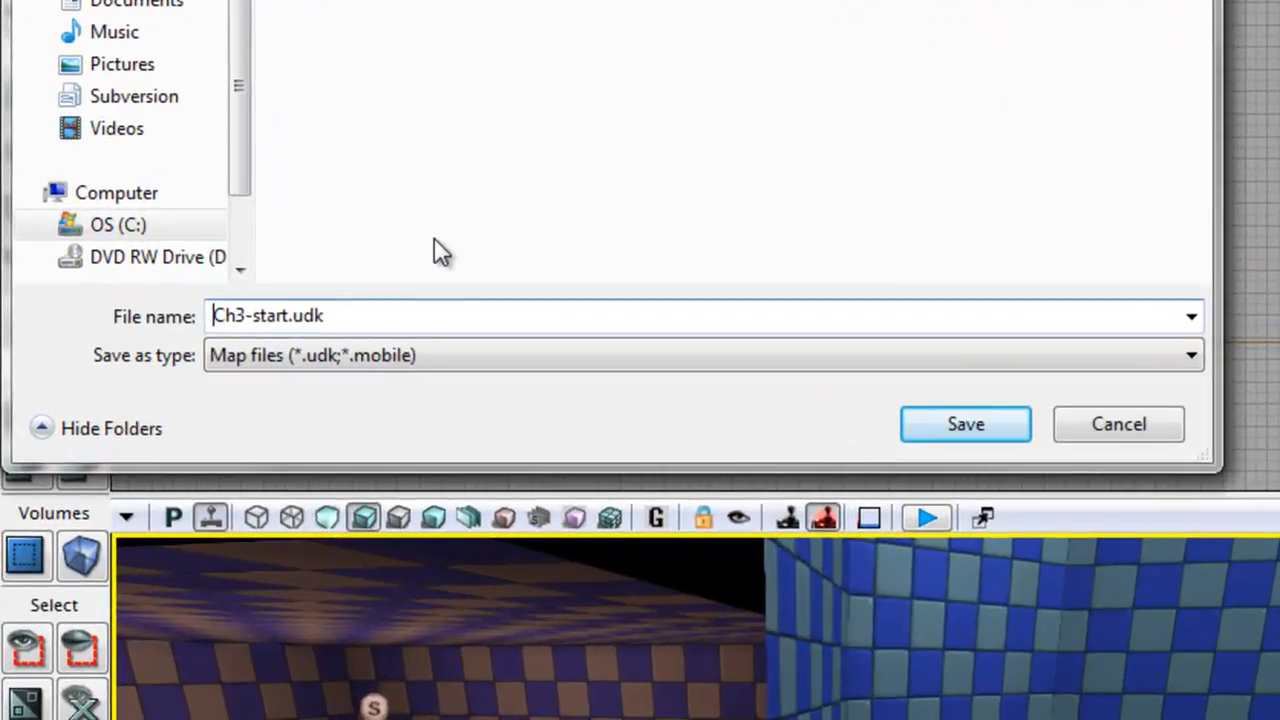
type("DM-")
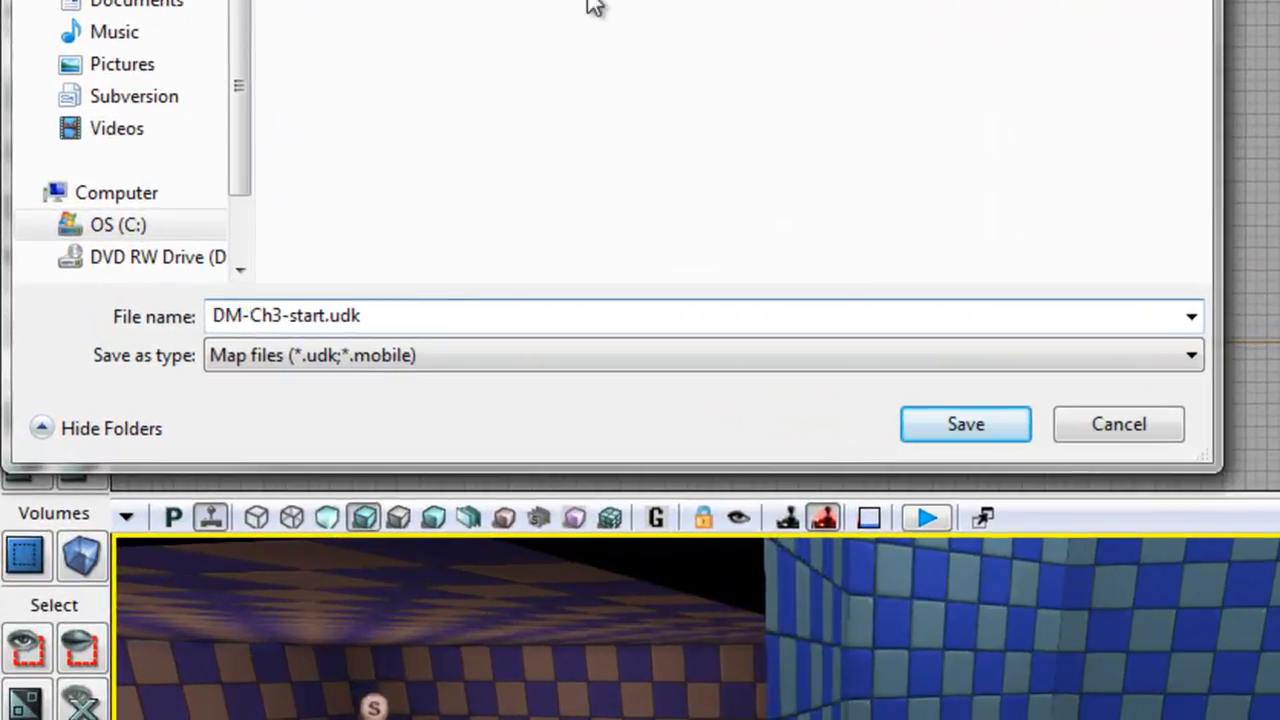
left_click(965, 424)
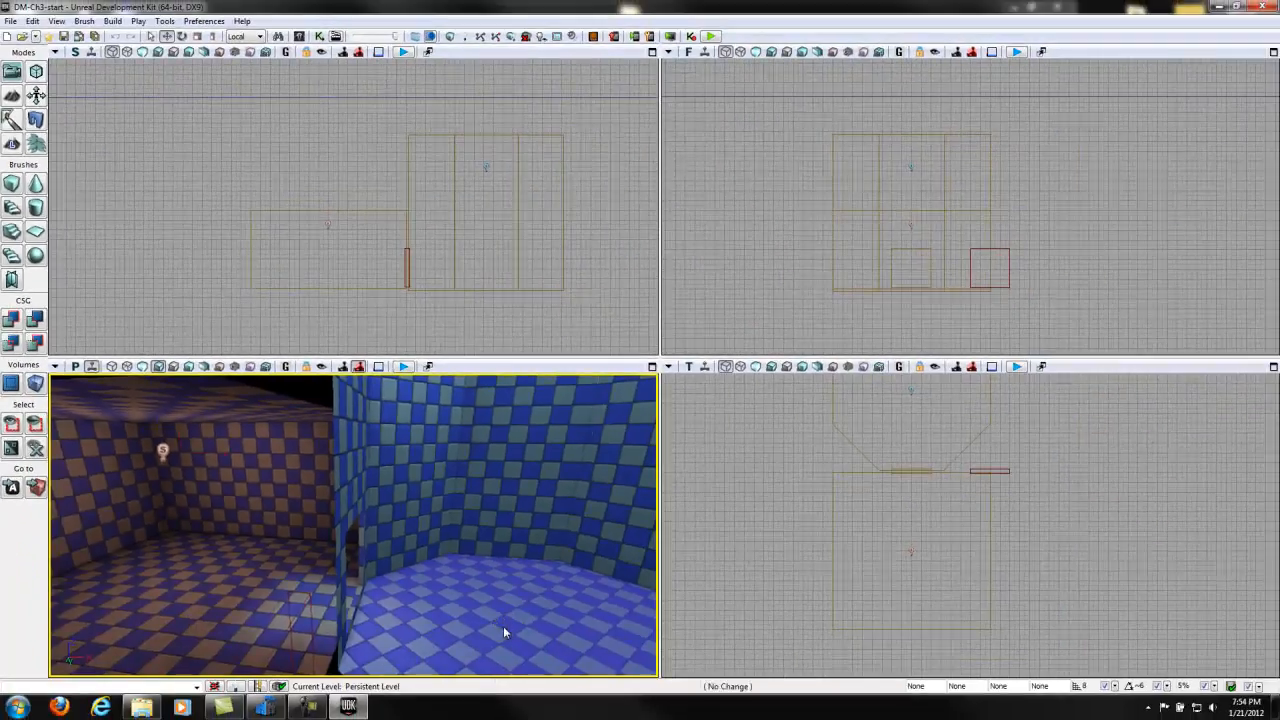
Build the lighting of the DM-Ch3-start map at Preview quality and close the Map Check window.
right_click(504, 611)
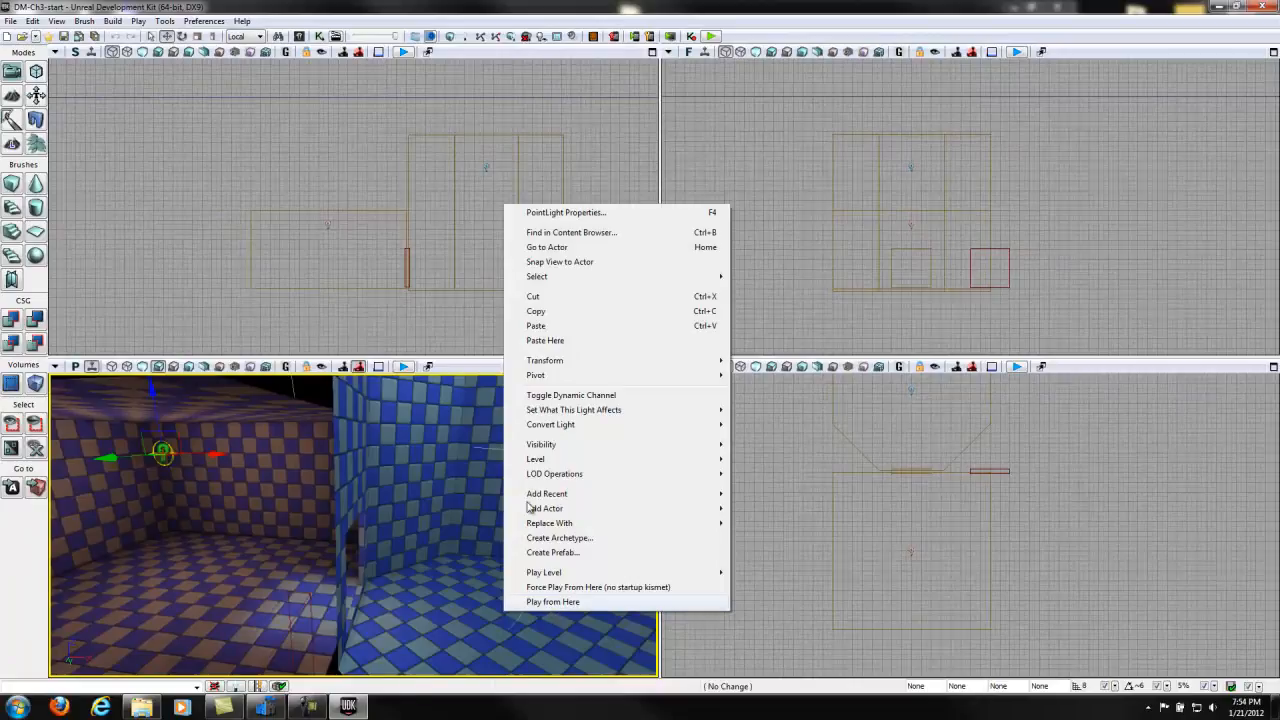
left_click(462, 38)
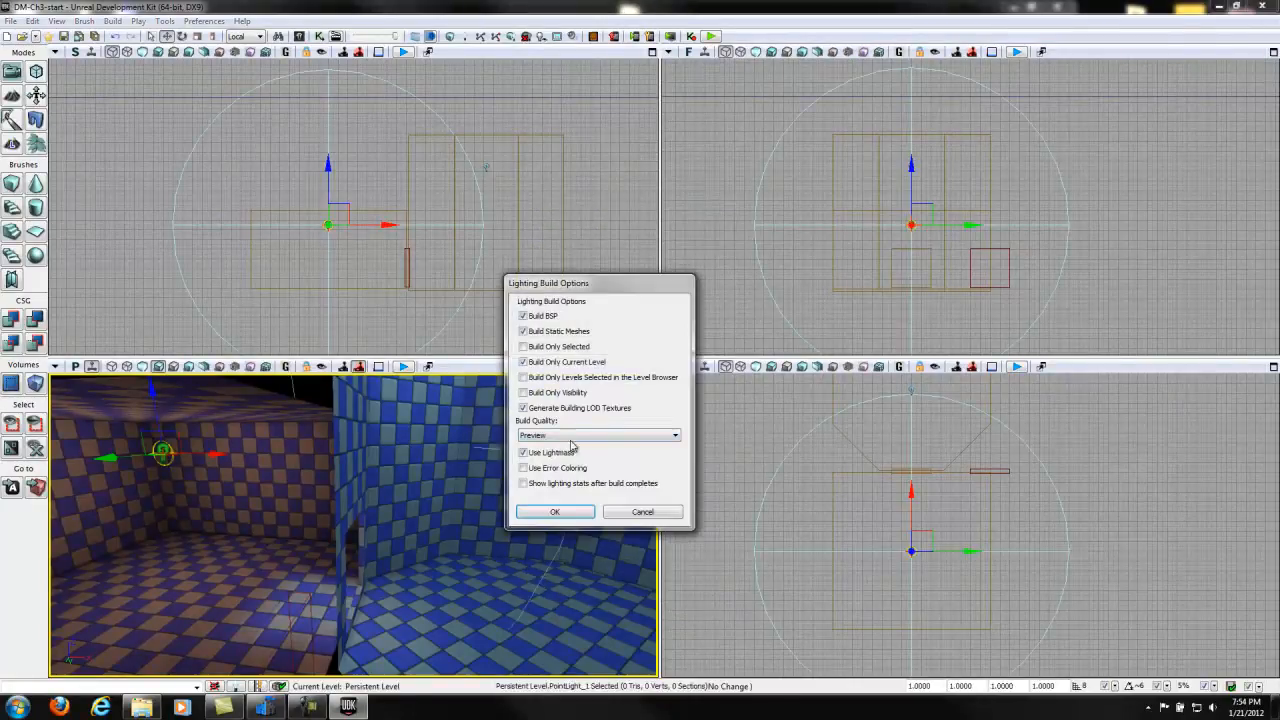
left_click(553, 512)
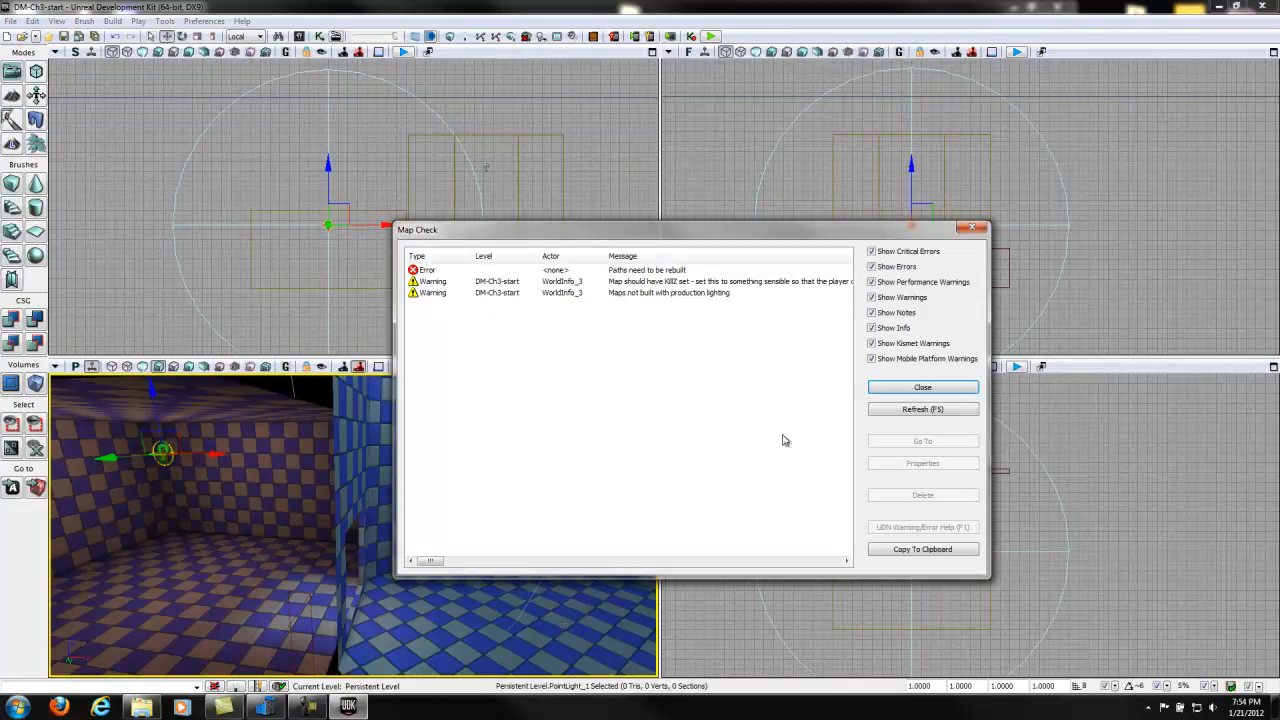
left_click(906, 389)
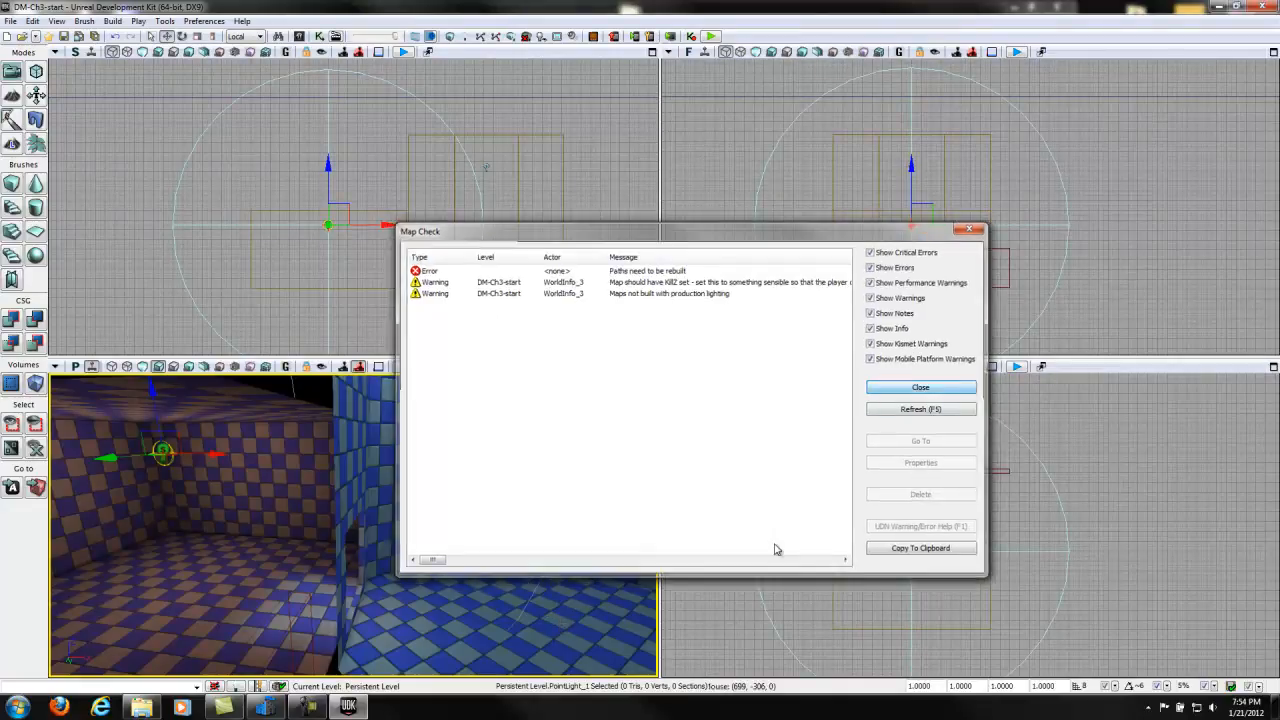
Play the deathmatch version of the level from the cylindrical room's floor and walk through both rooms.
right_click(586, 630)
left_click(614, 615)
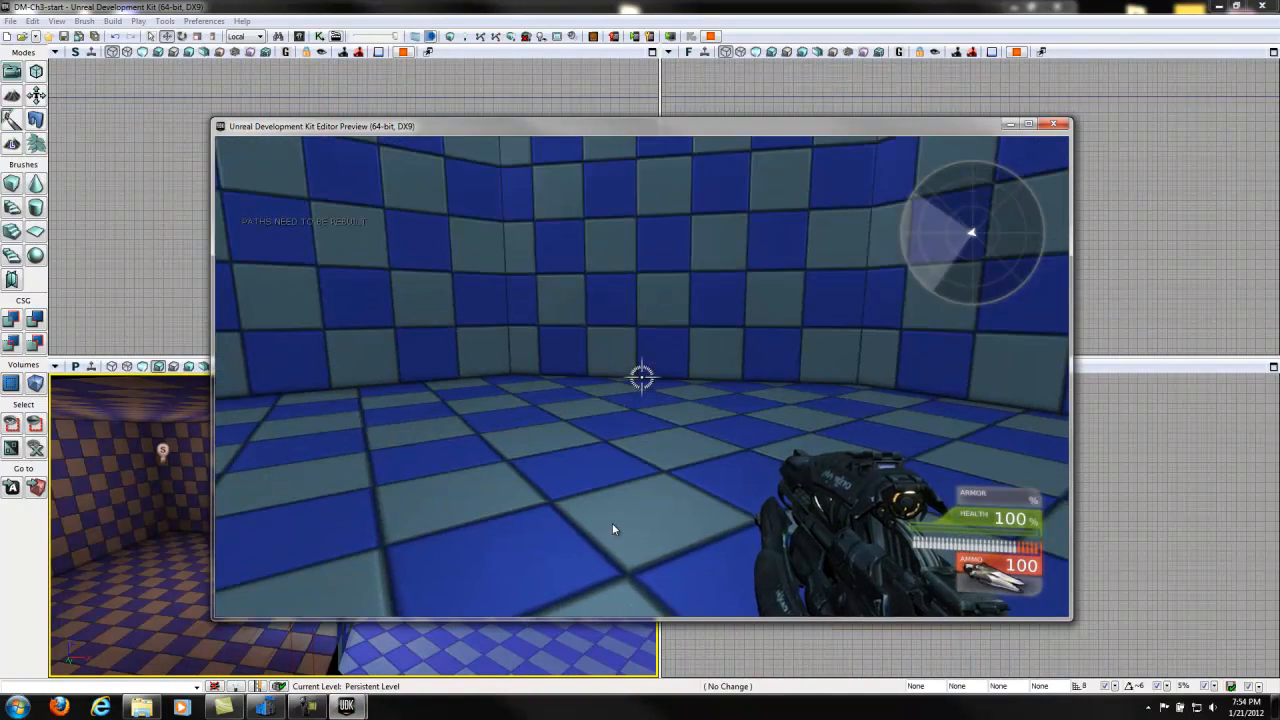
key("w")
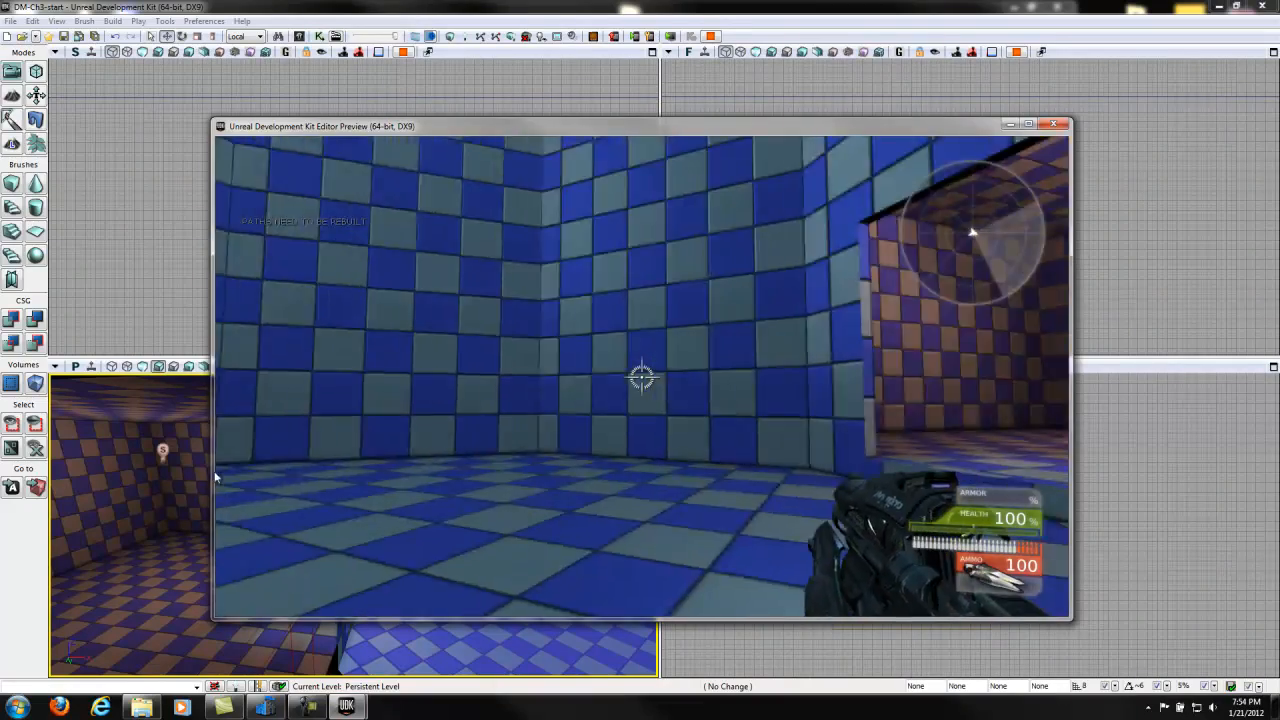
key("w")
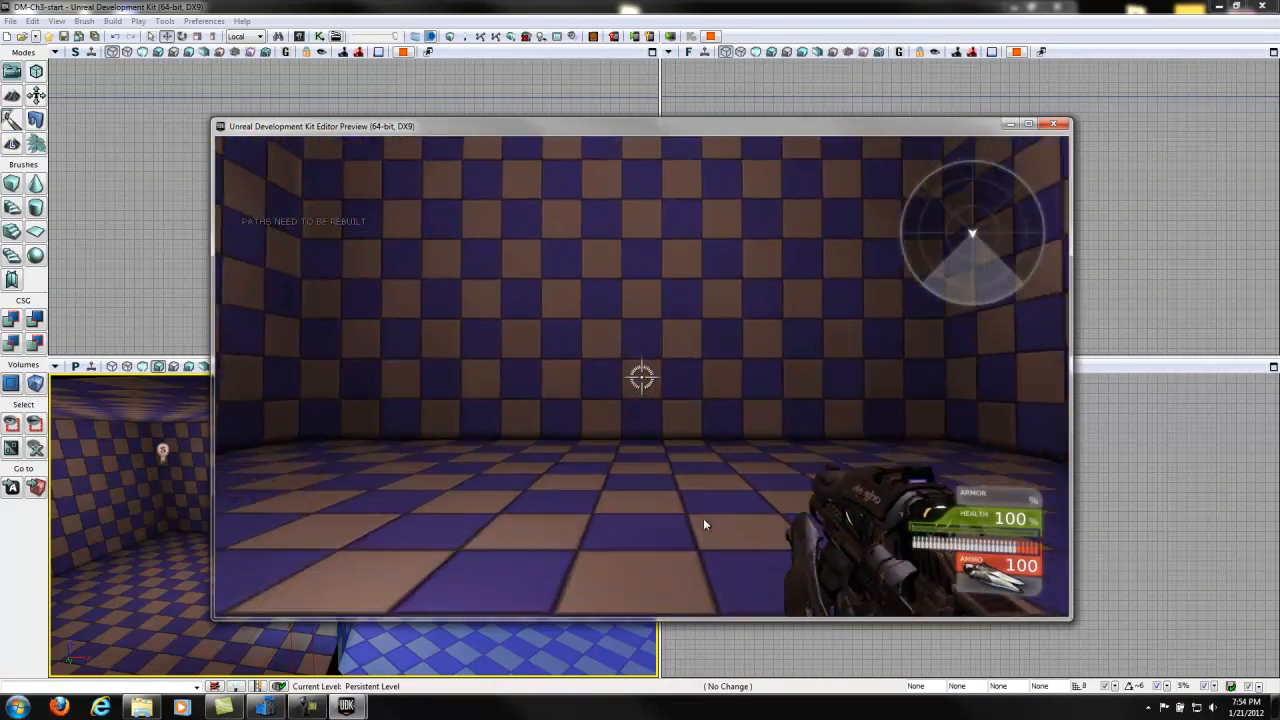
key("w")
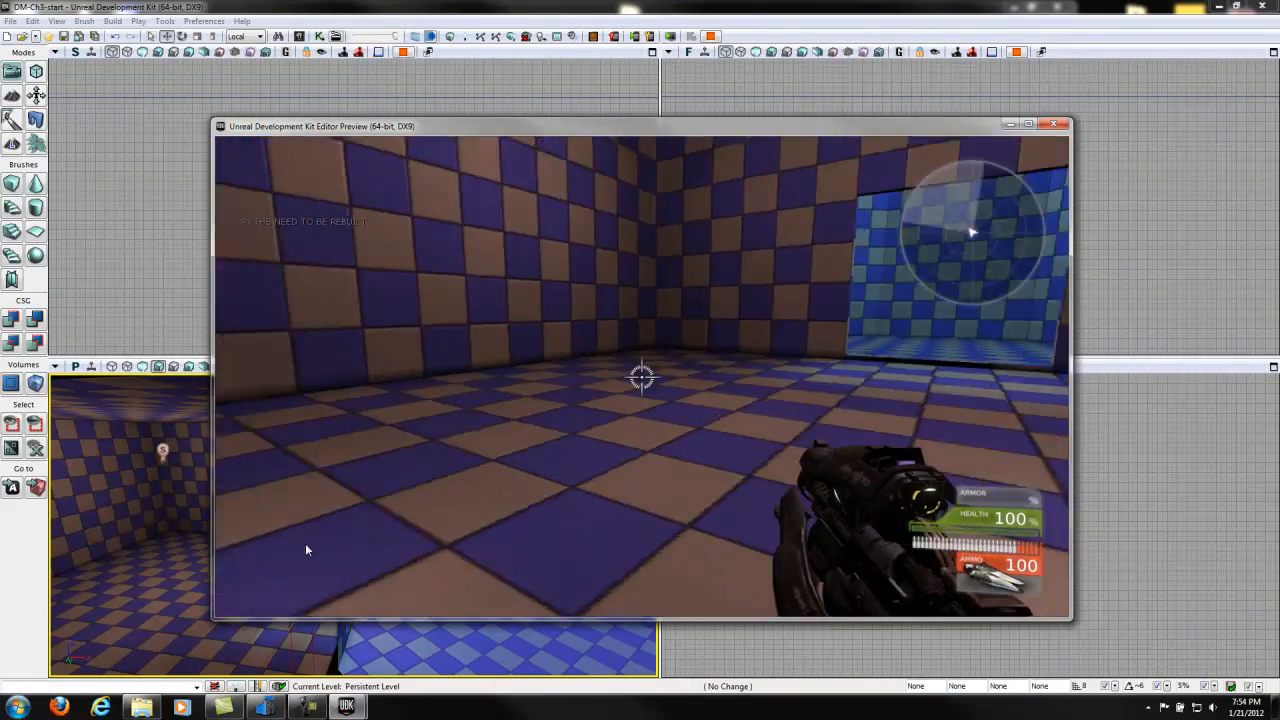
key("w")
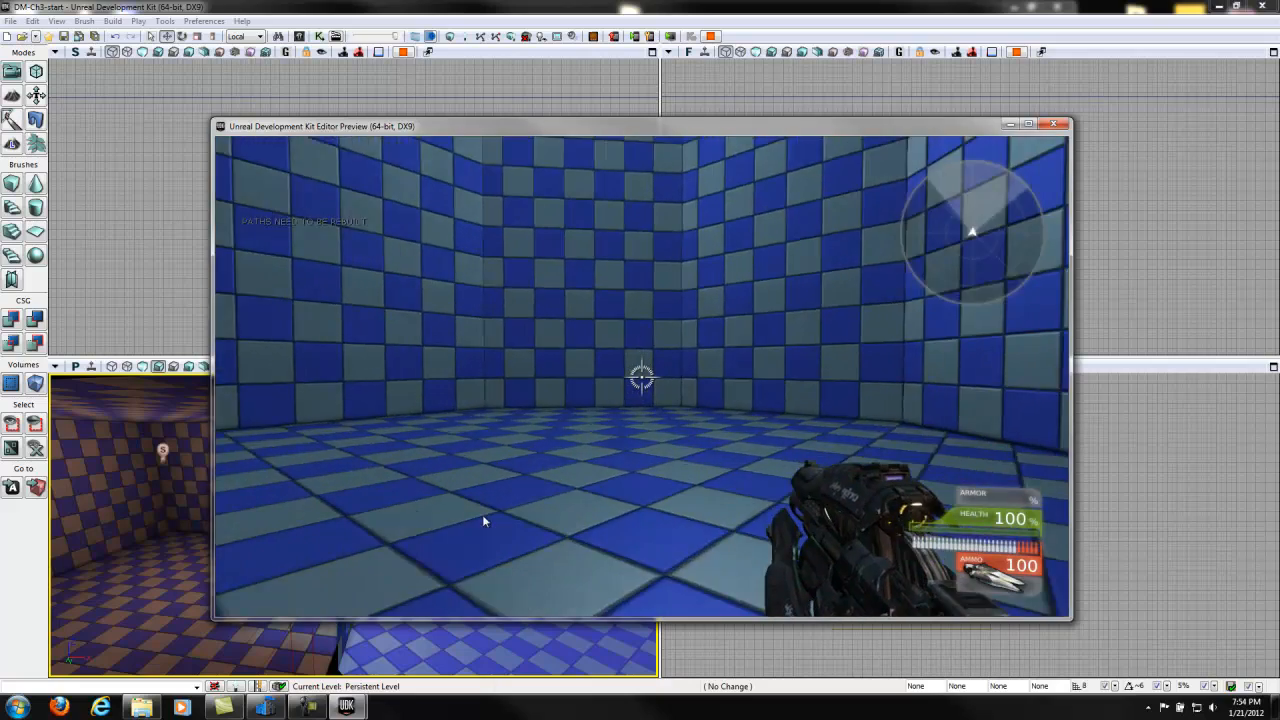
key("w")
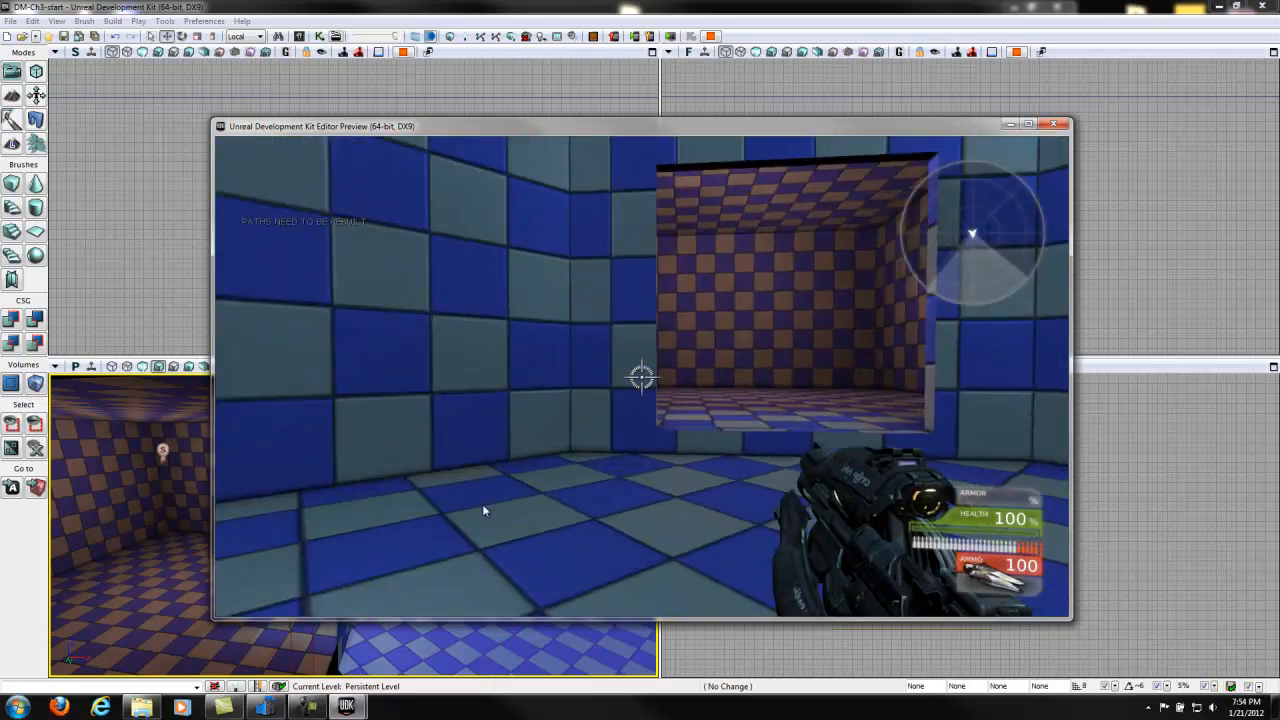
Test the weapon's primary and alternate fire against the cylindrical room's walls around the doorway.
left_click_drag(482, 505, 245, 532)
right_click_drag(288, 513, 655, 370)
key("w")
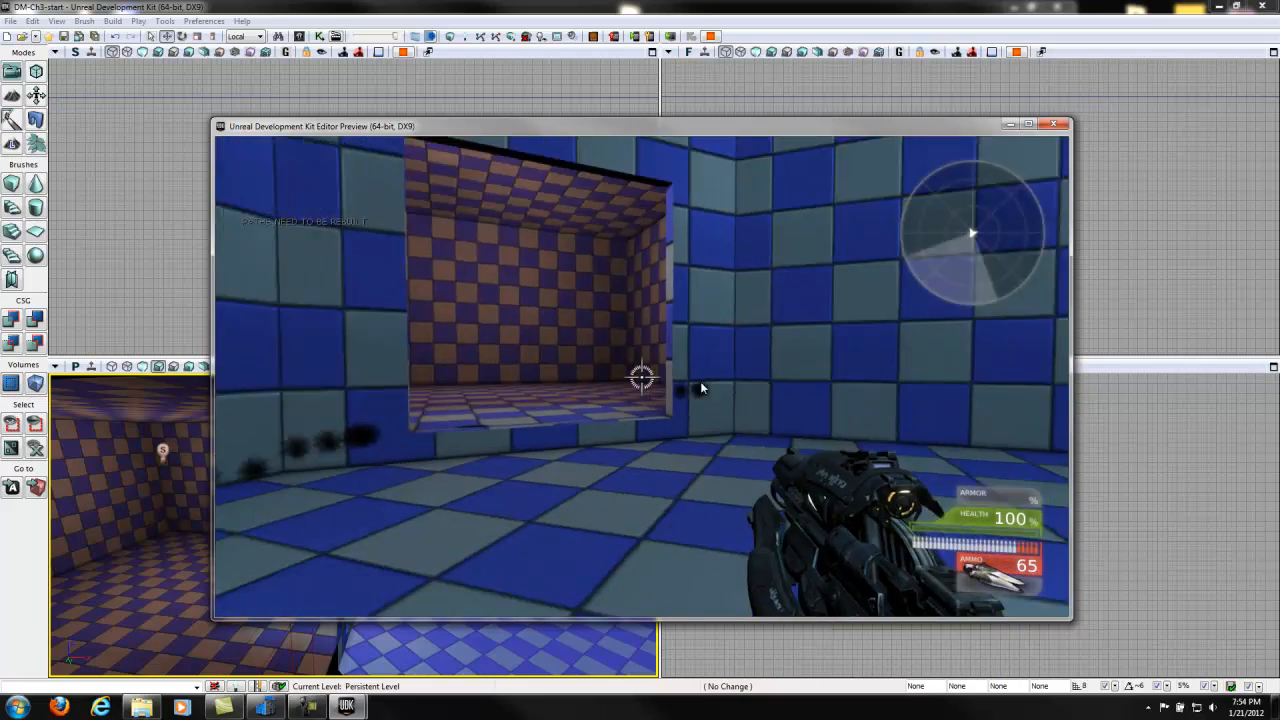
Walk into the box room, run the BehindView console command, and move through both rooms in third-person view.
key("w")
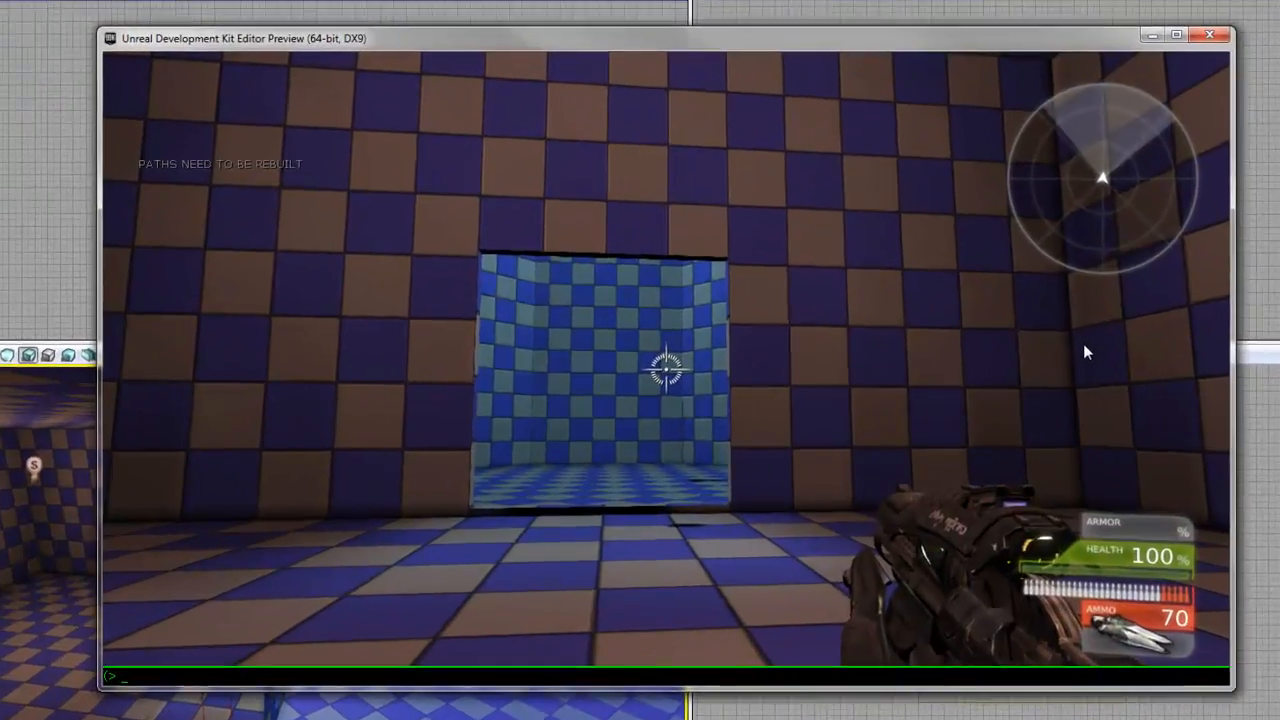
type("behindView")
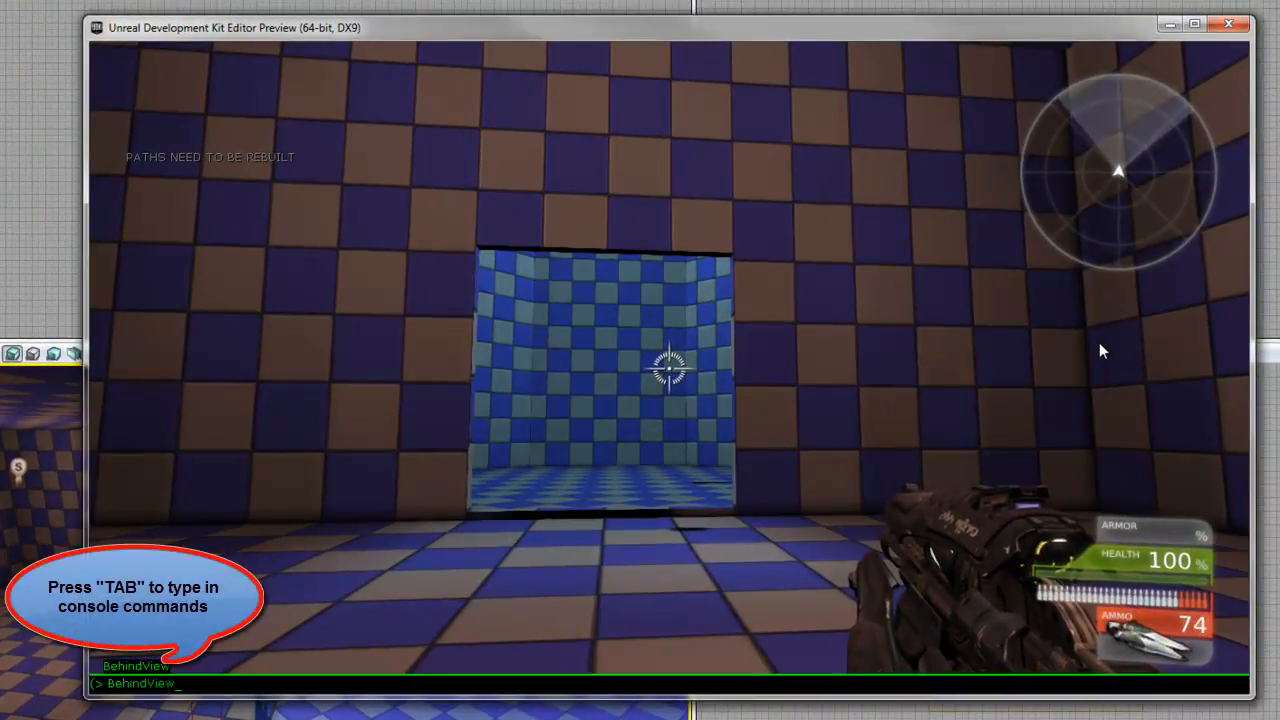
key("Return")
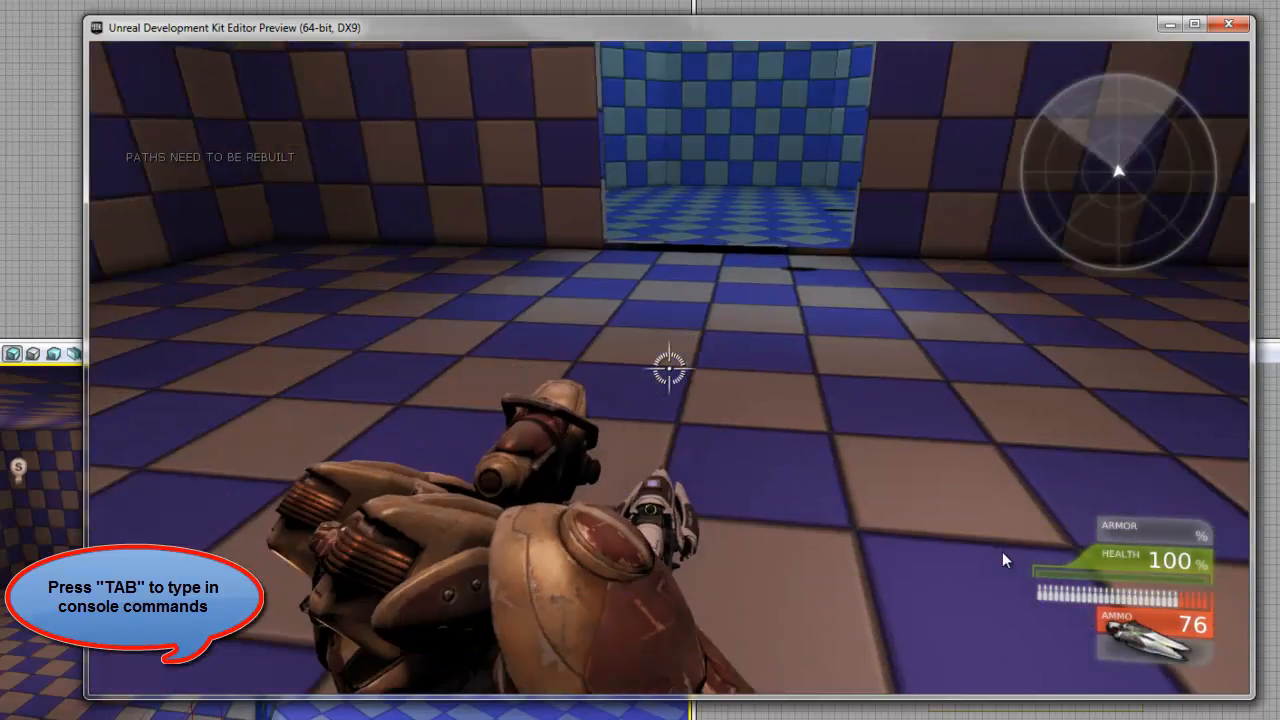
key("w")
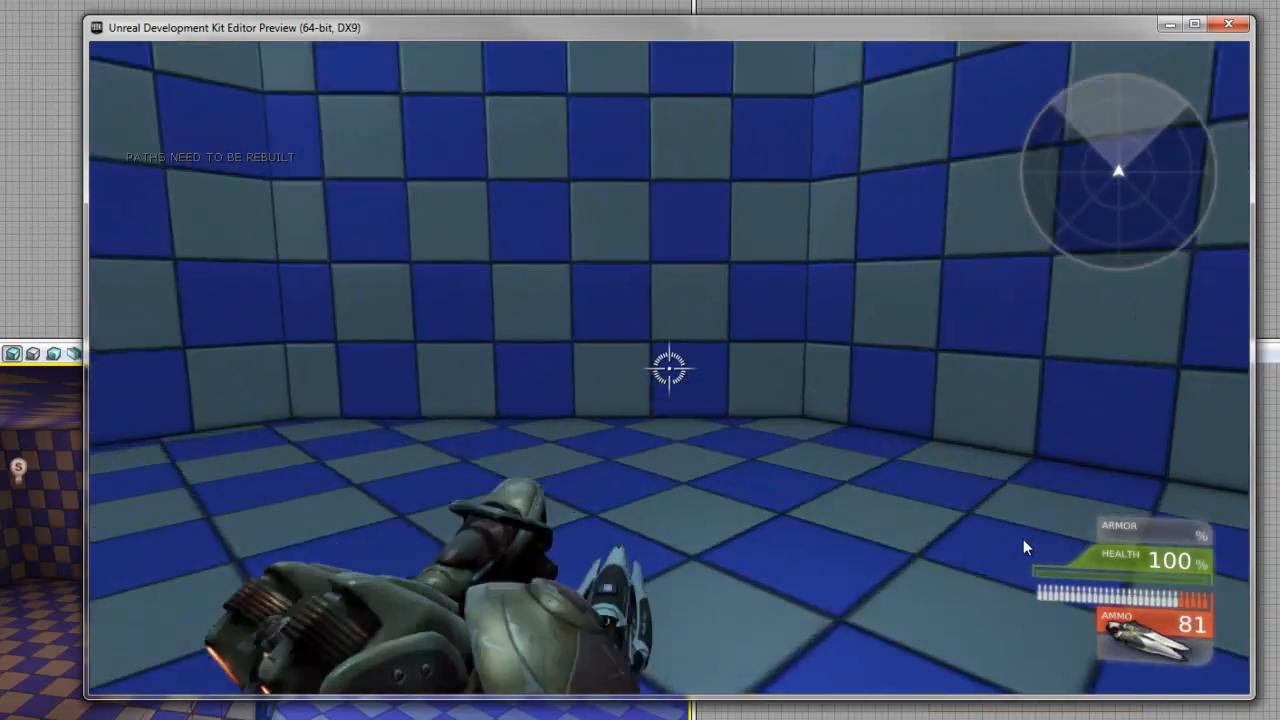
key("w")
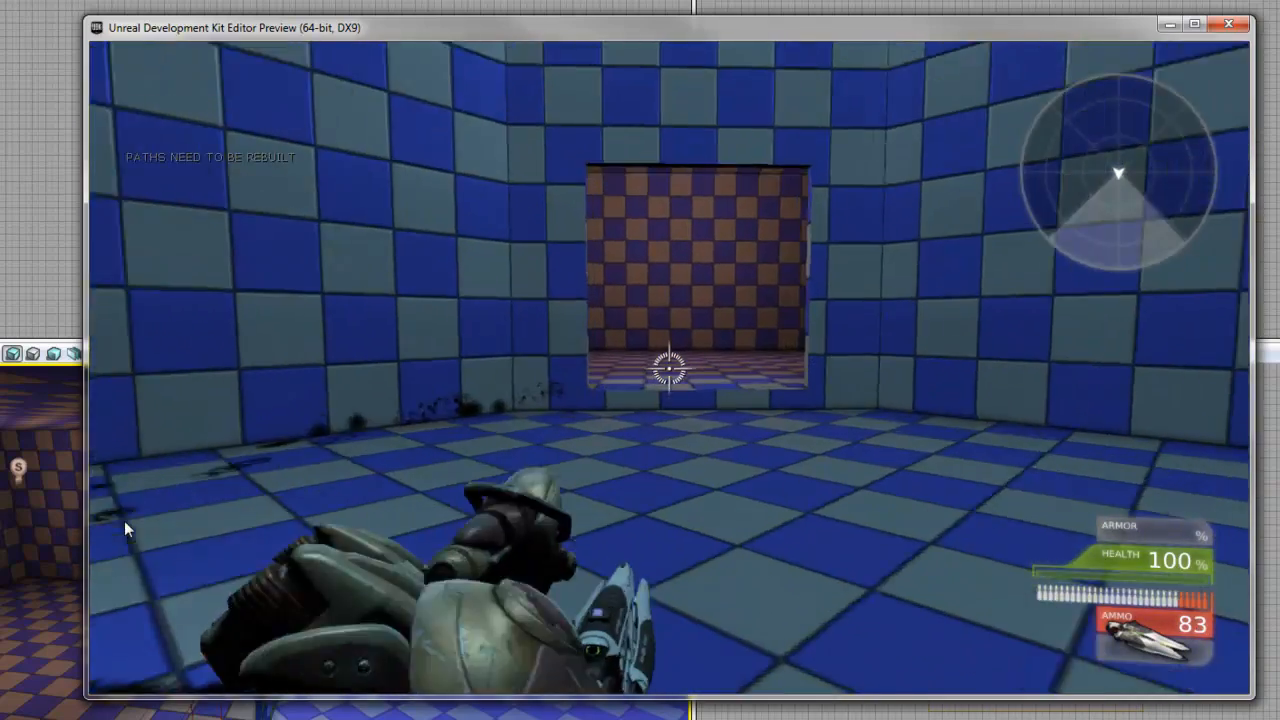
key("w")
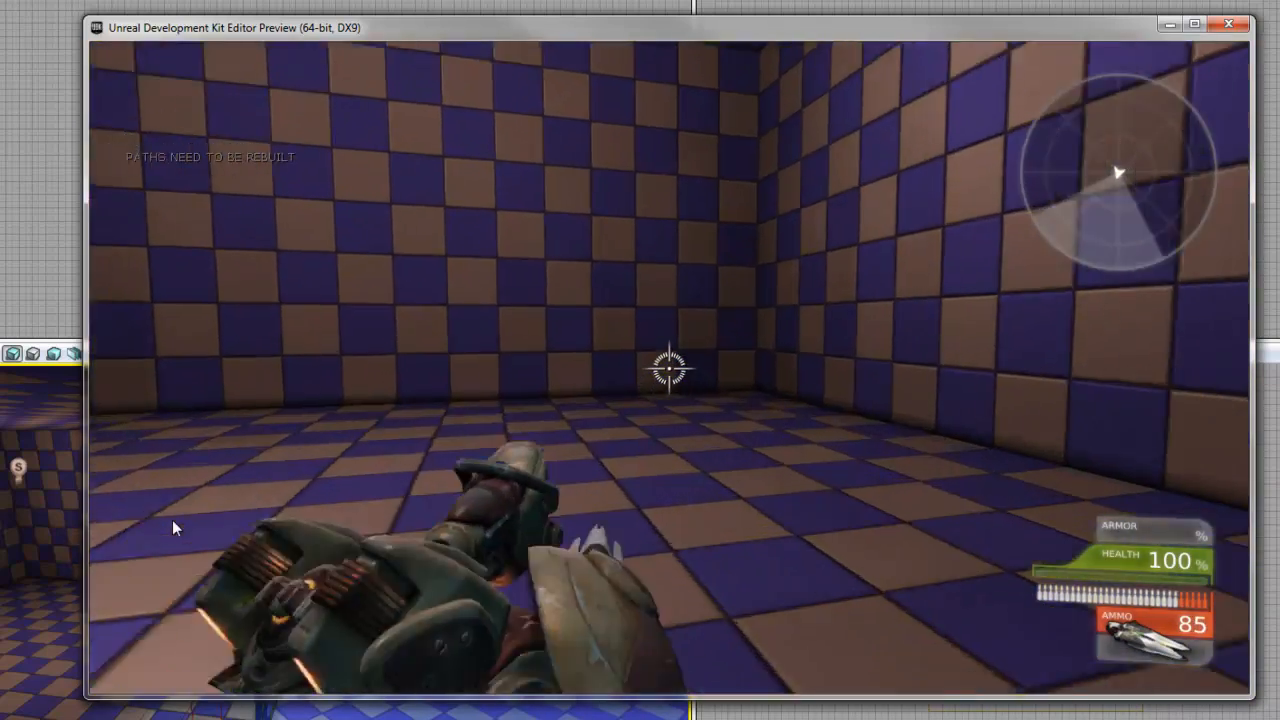